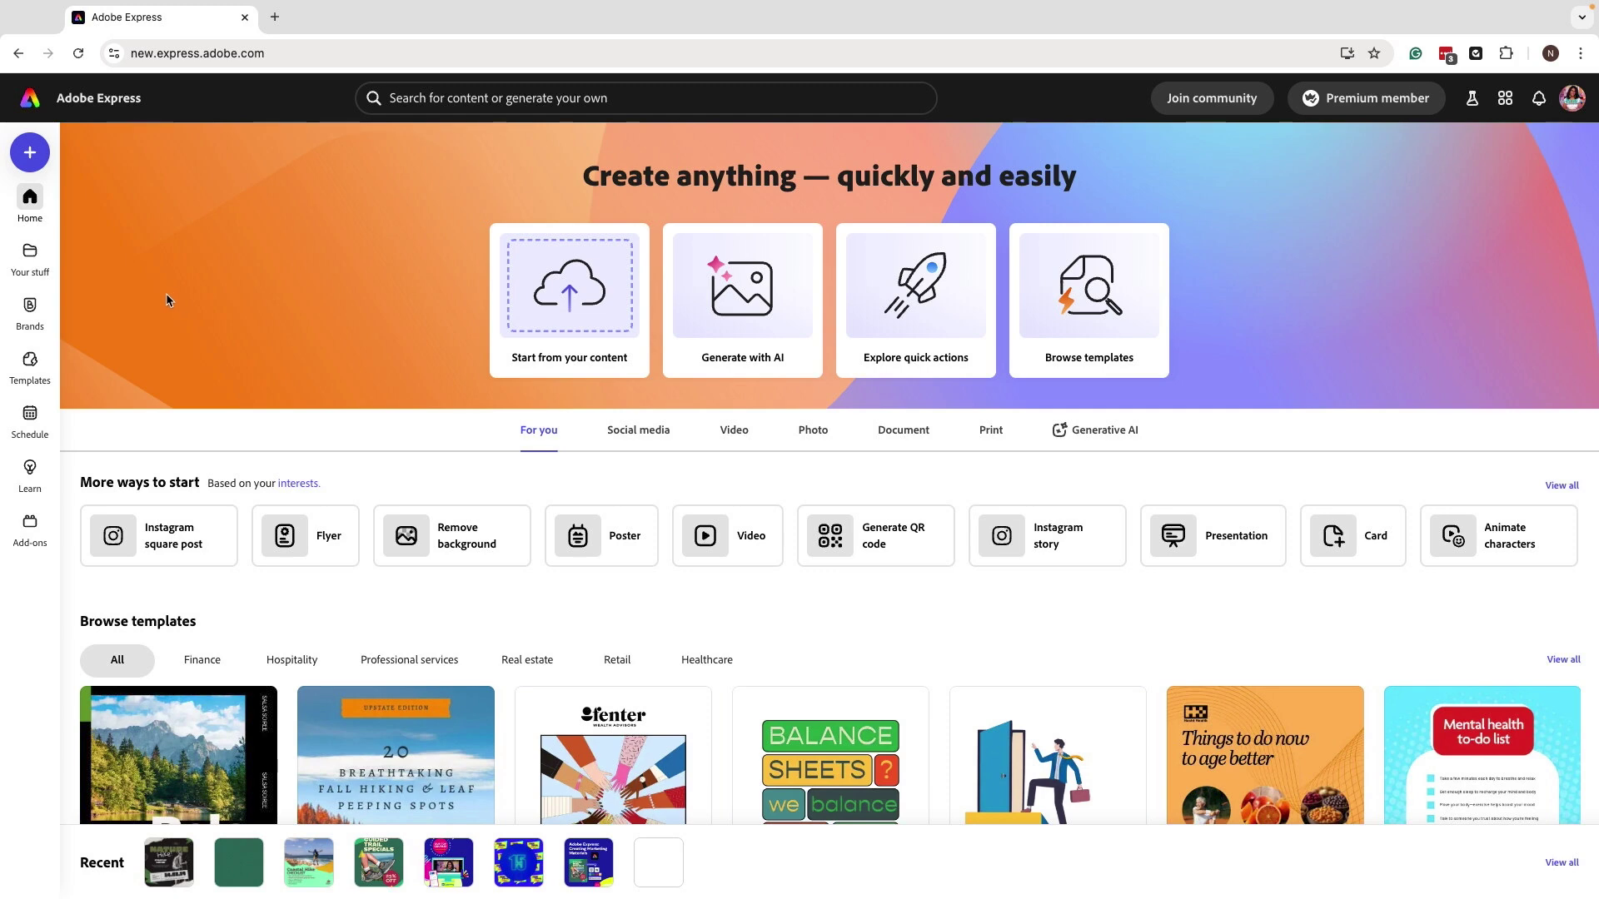
# From Brands, create the 'Name classical' brand, keeping Personal Storage as its save location
pyautogui.moveTo(31, 311)
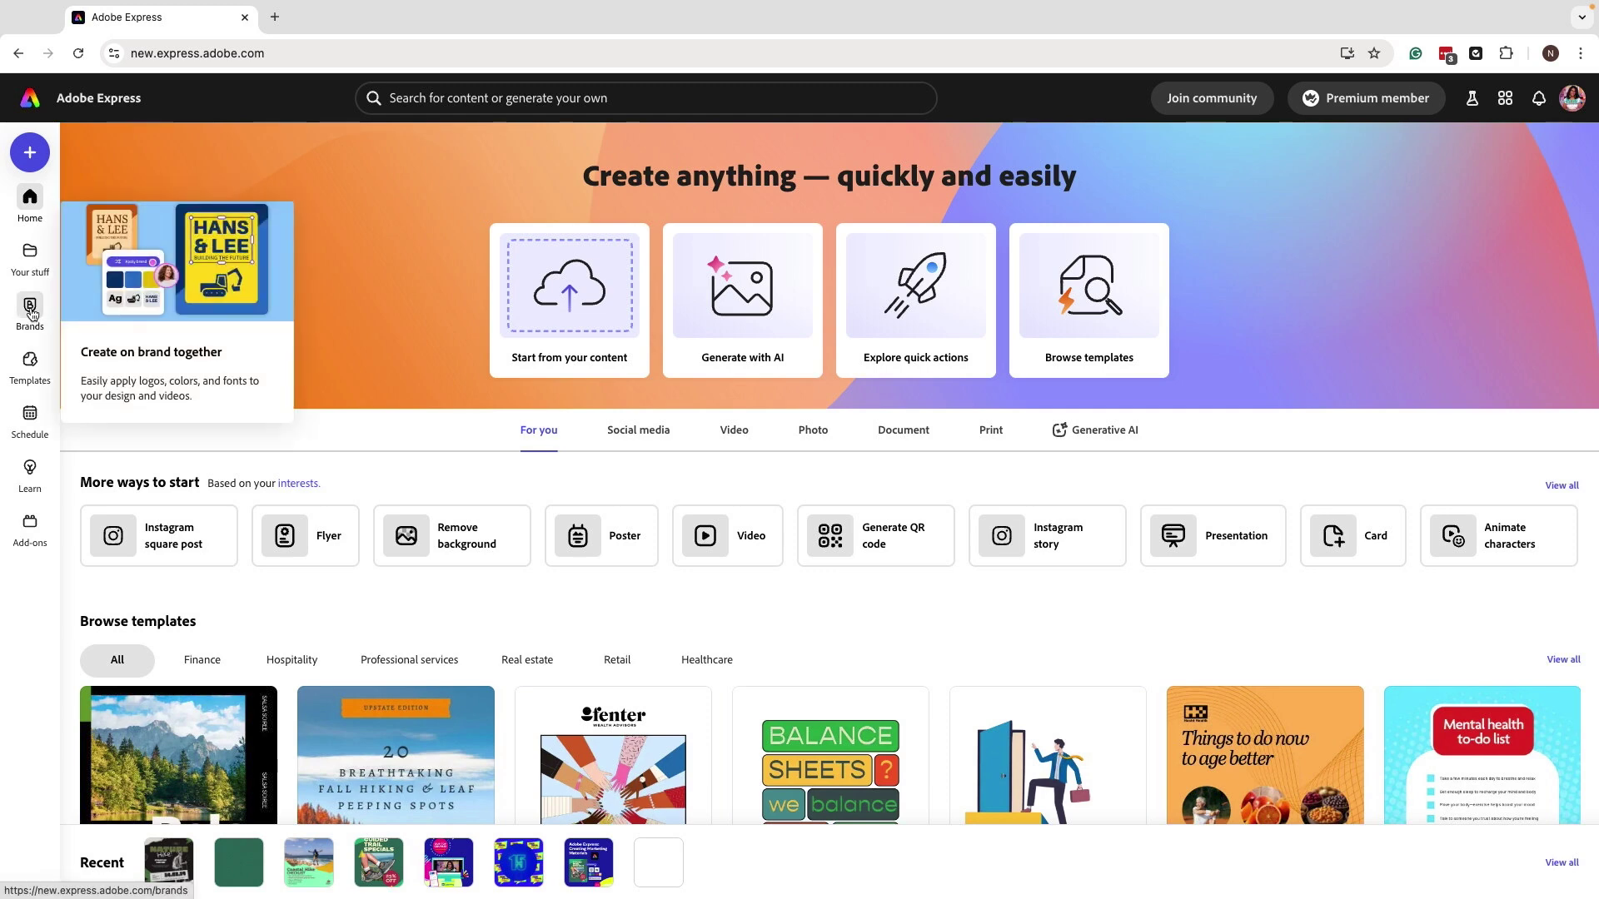
pyautogui.click(31, 312)
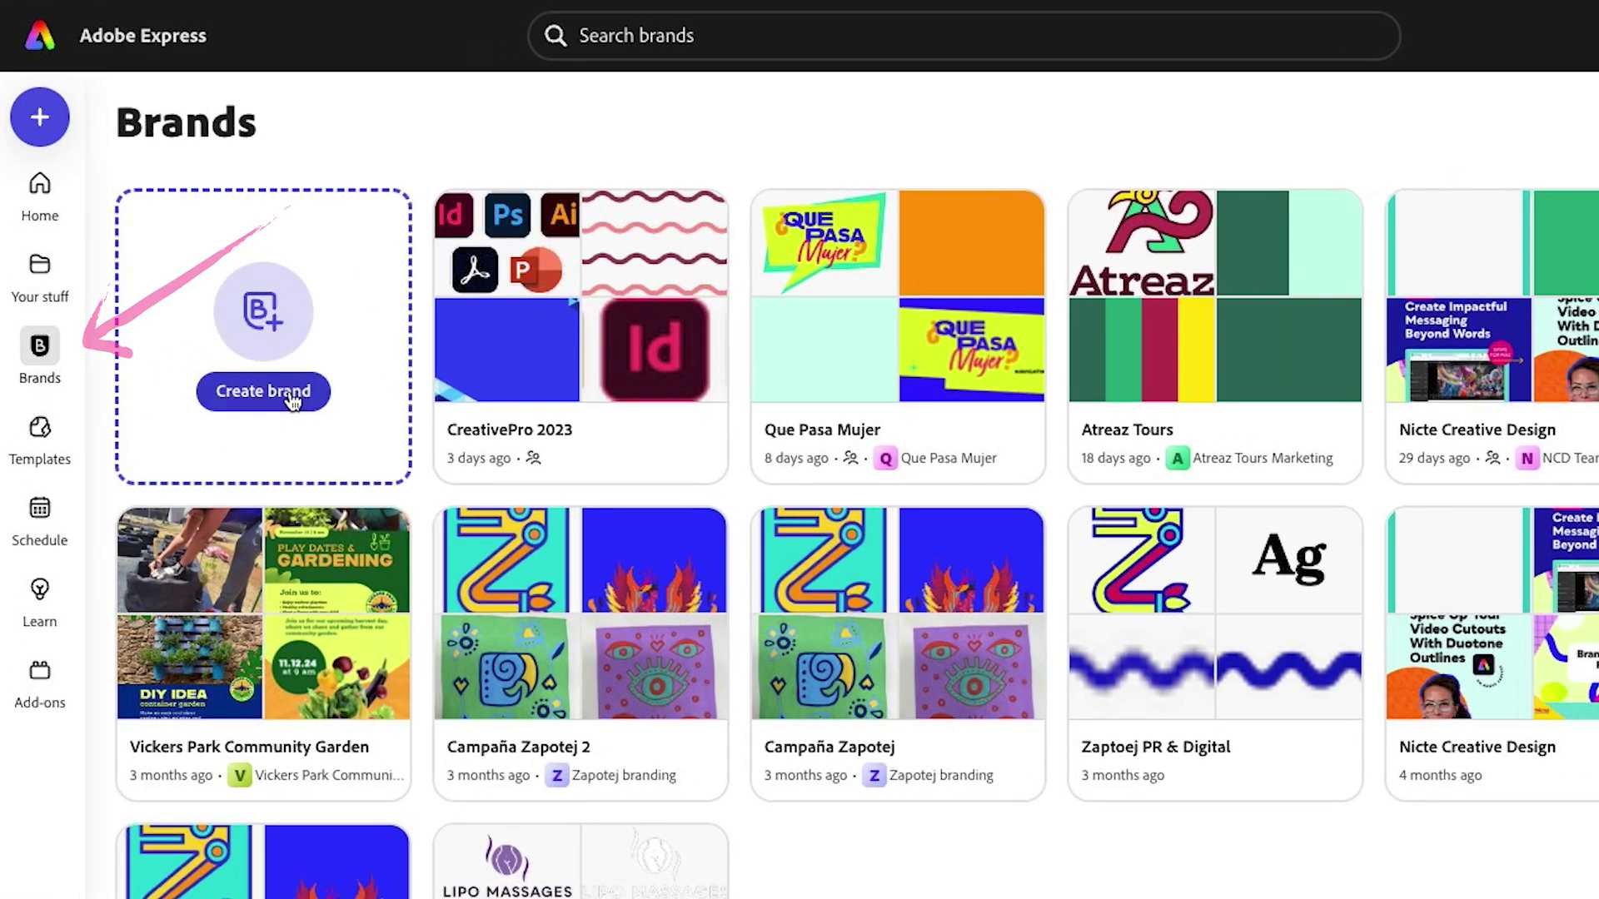
pyautogui.click(292, 402)
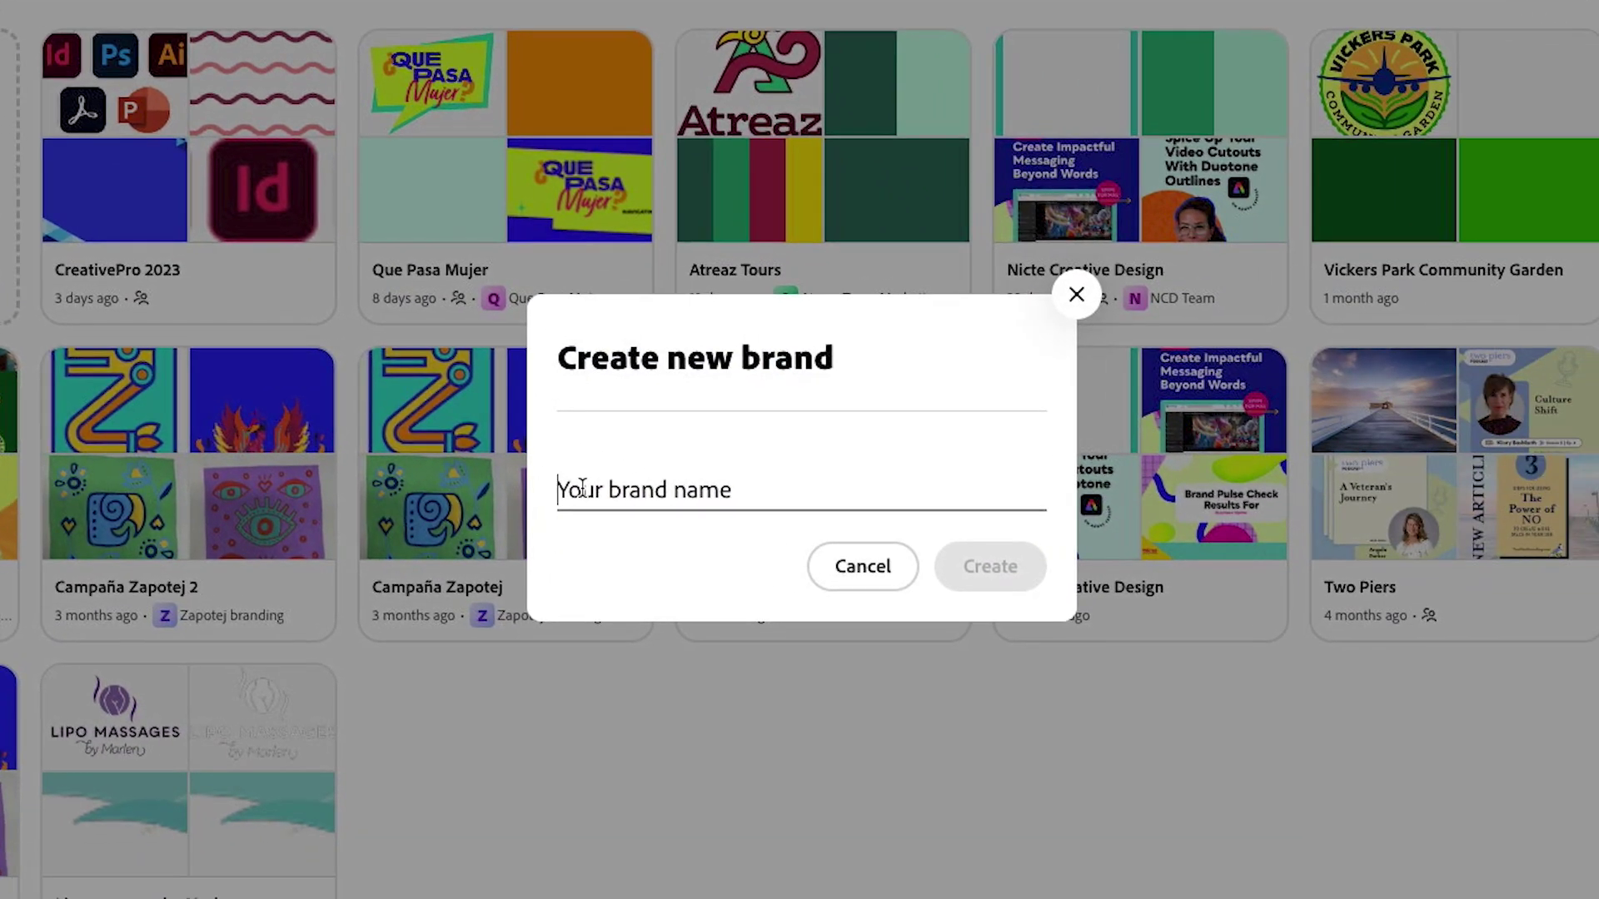
pyautogui.write('Na')
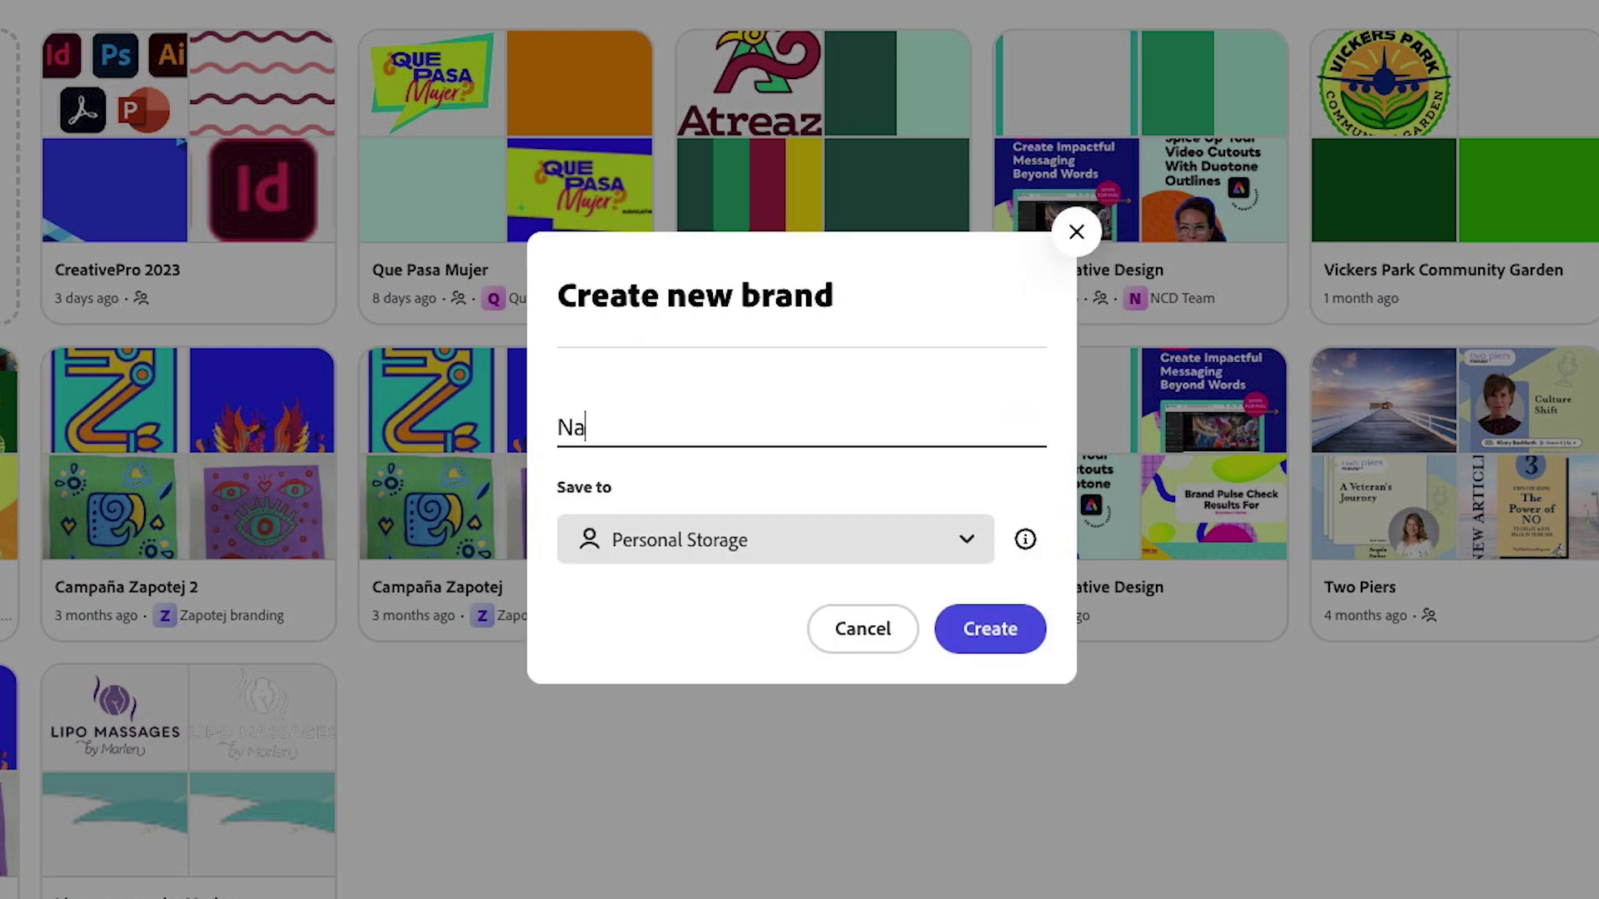
pyautogui.write('me classical')
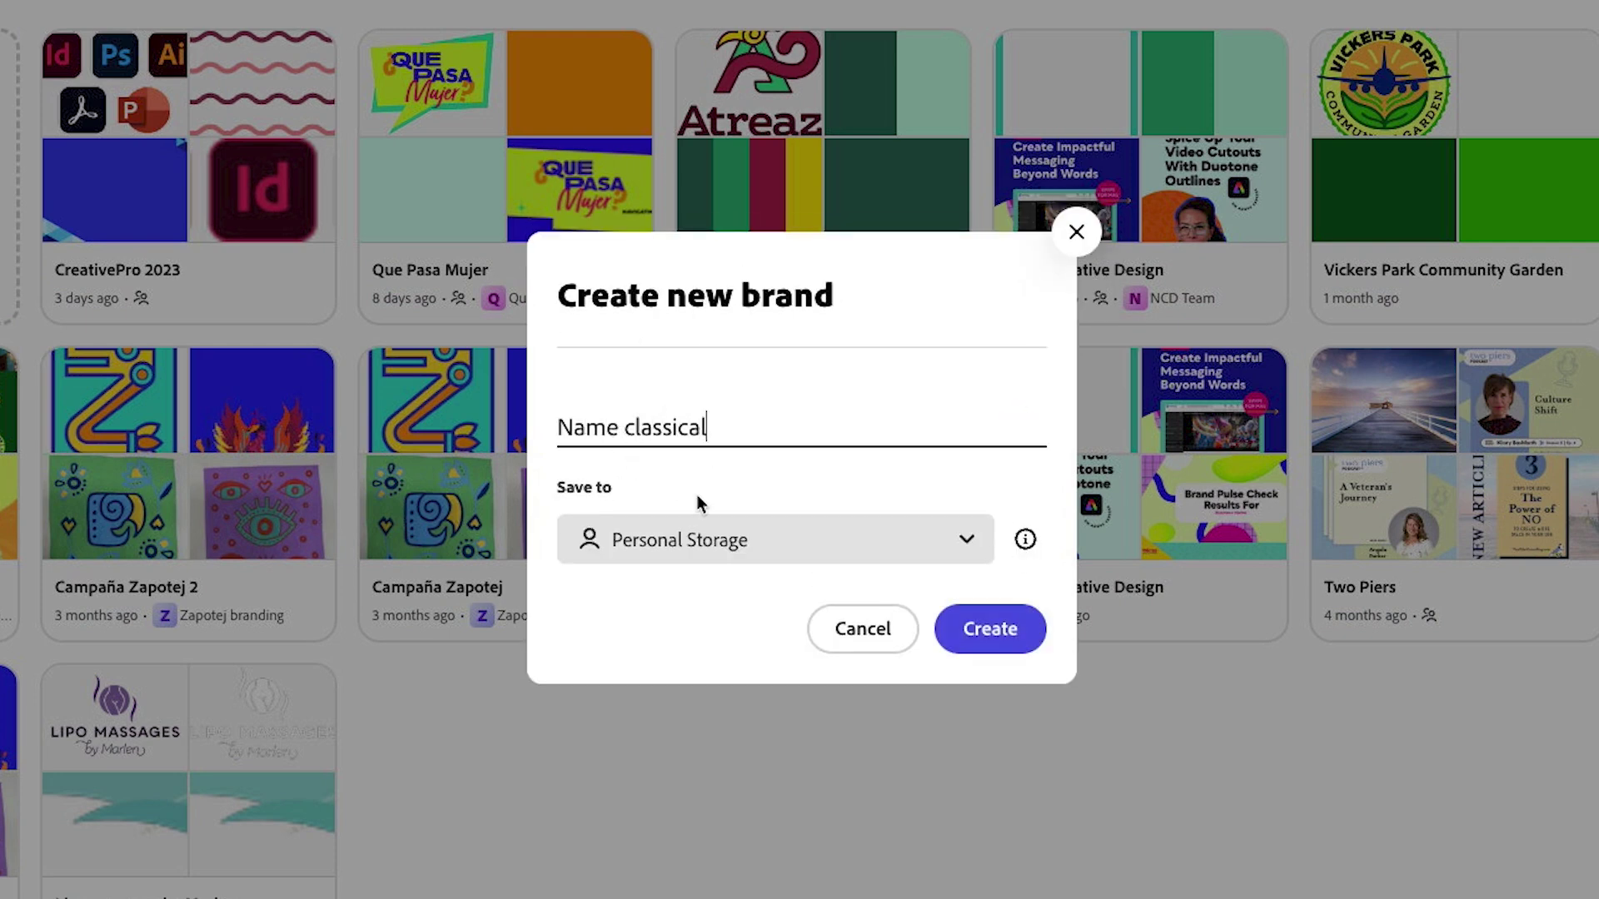
pyautogui.click(785, 545)
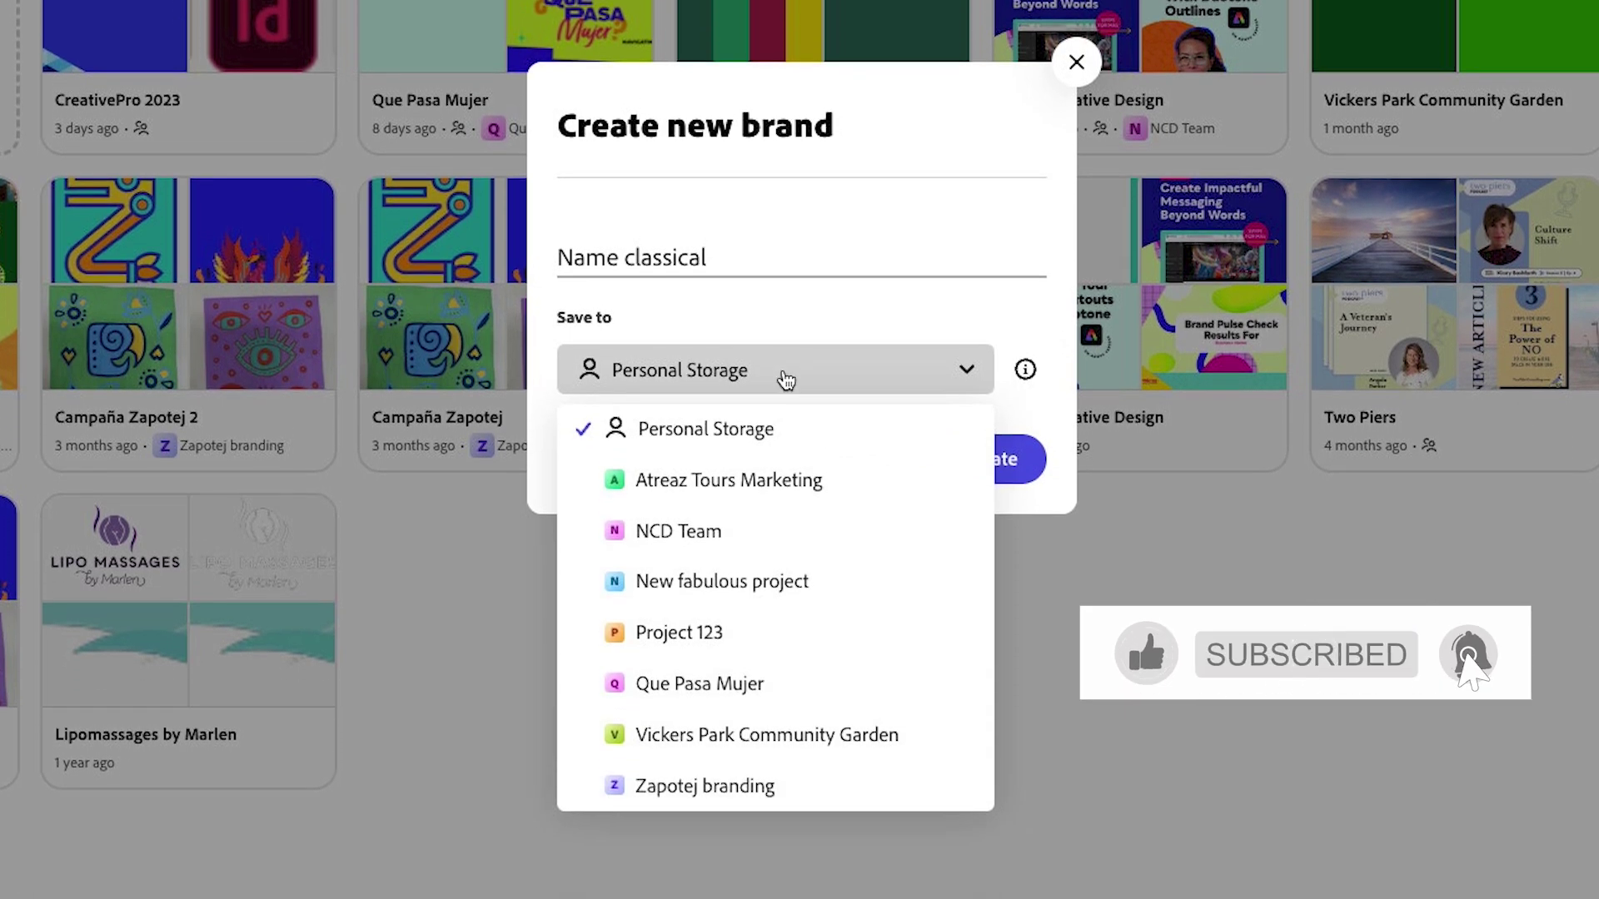
pyautogui.click(896, 302)
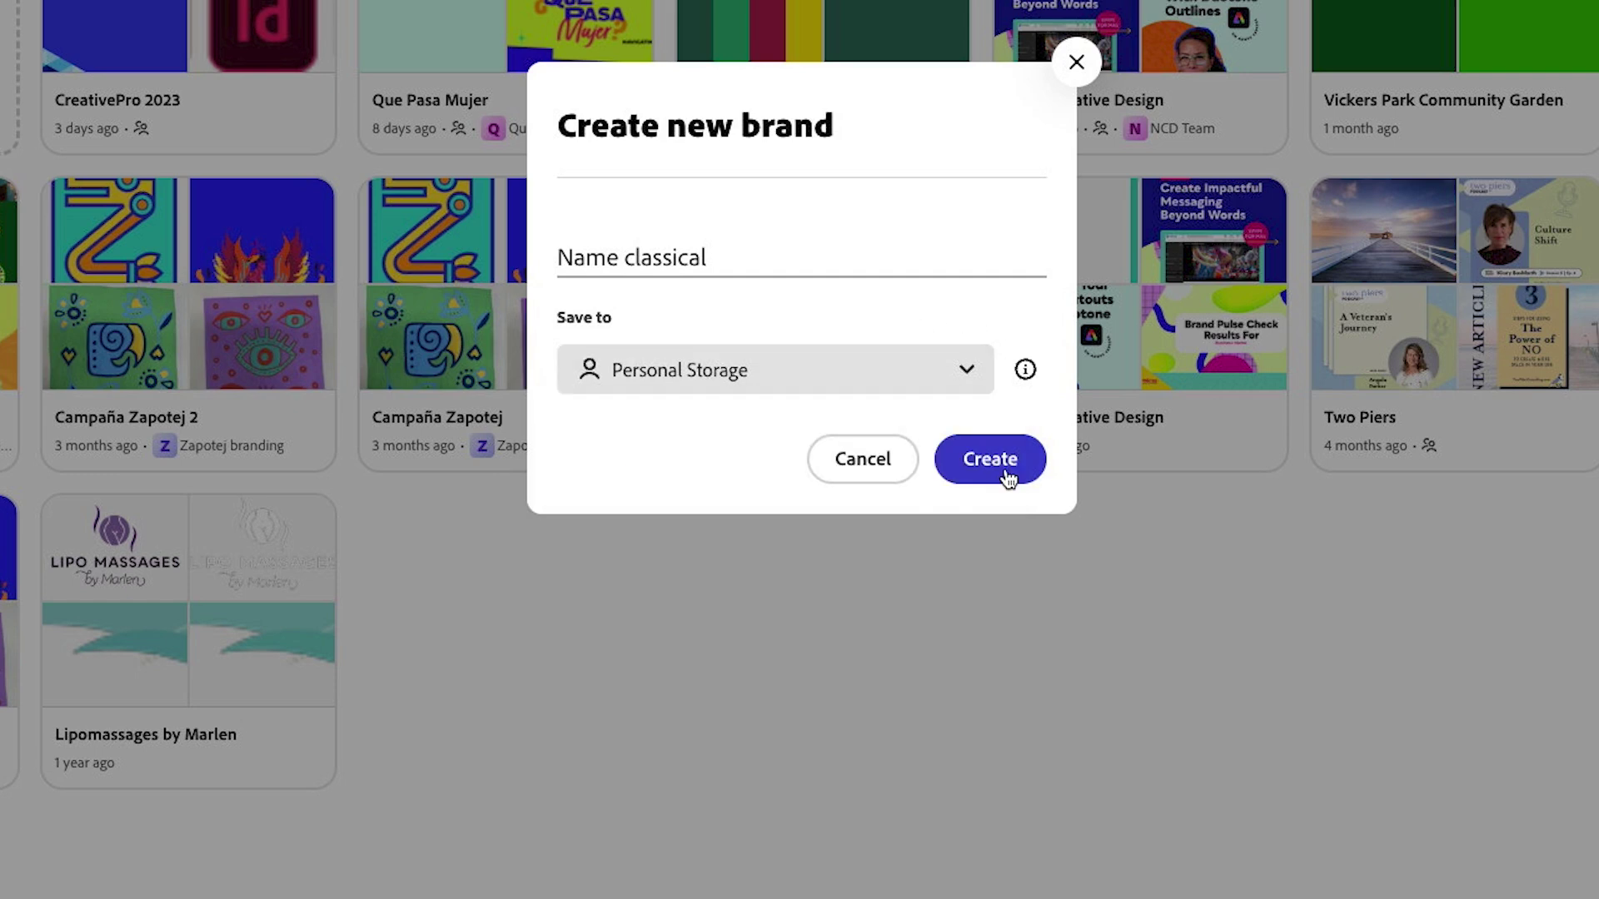
pyautogui.click(1006, 468)
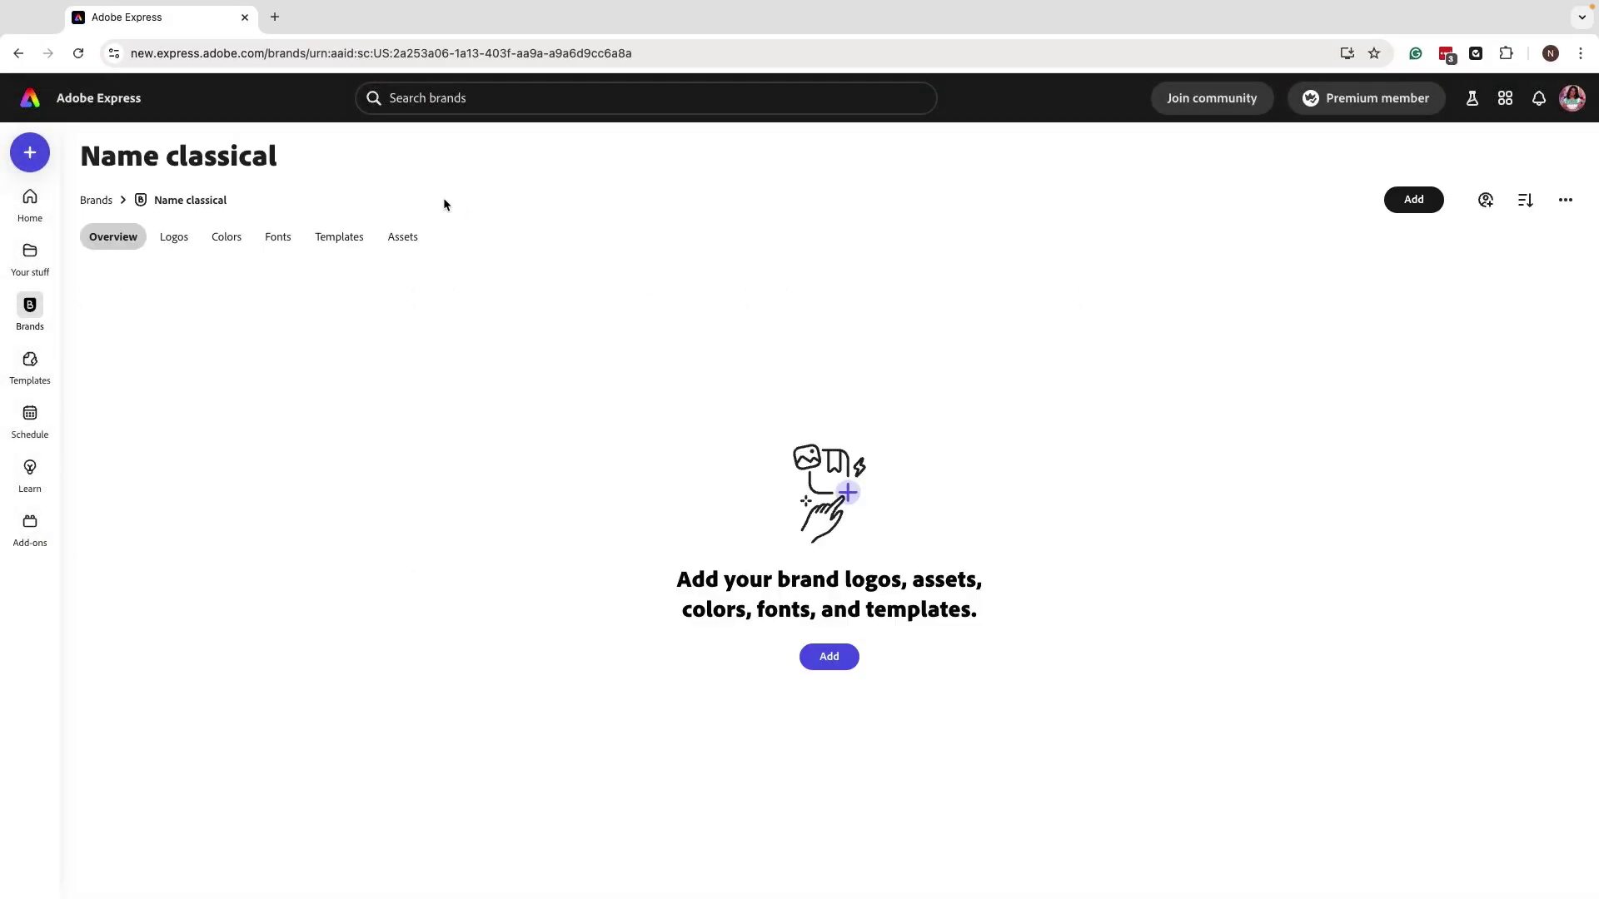
# Check the brand's Add options (Logo, Color palette, Font, Template, Asset), then dismiss the list
pyautogui.click(829, 657)
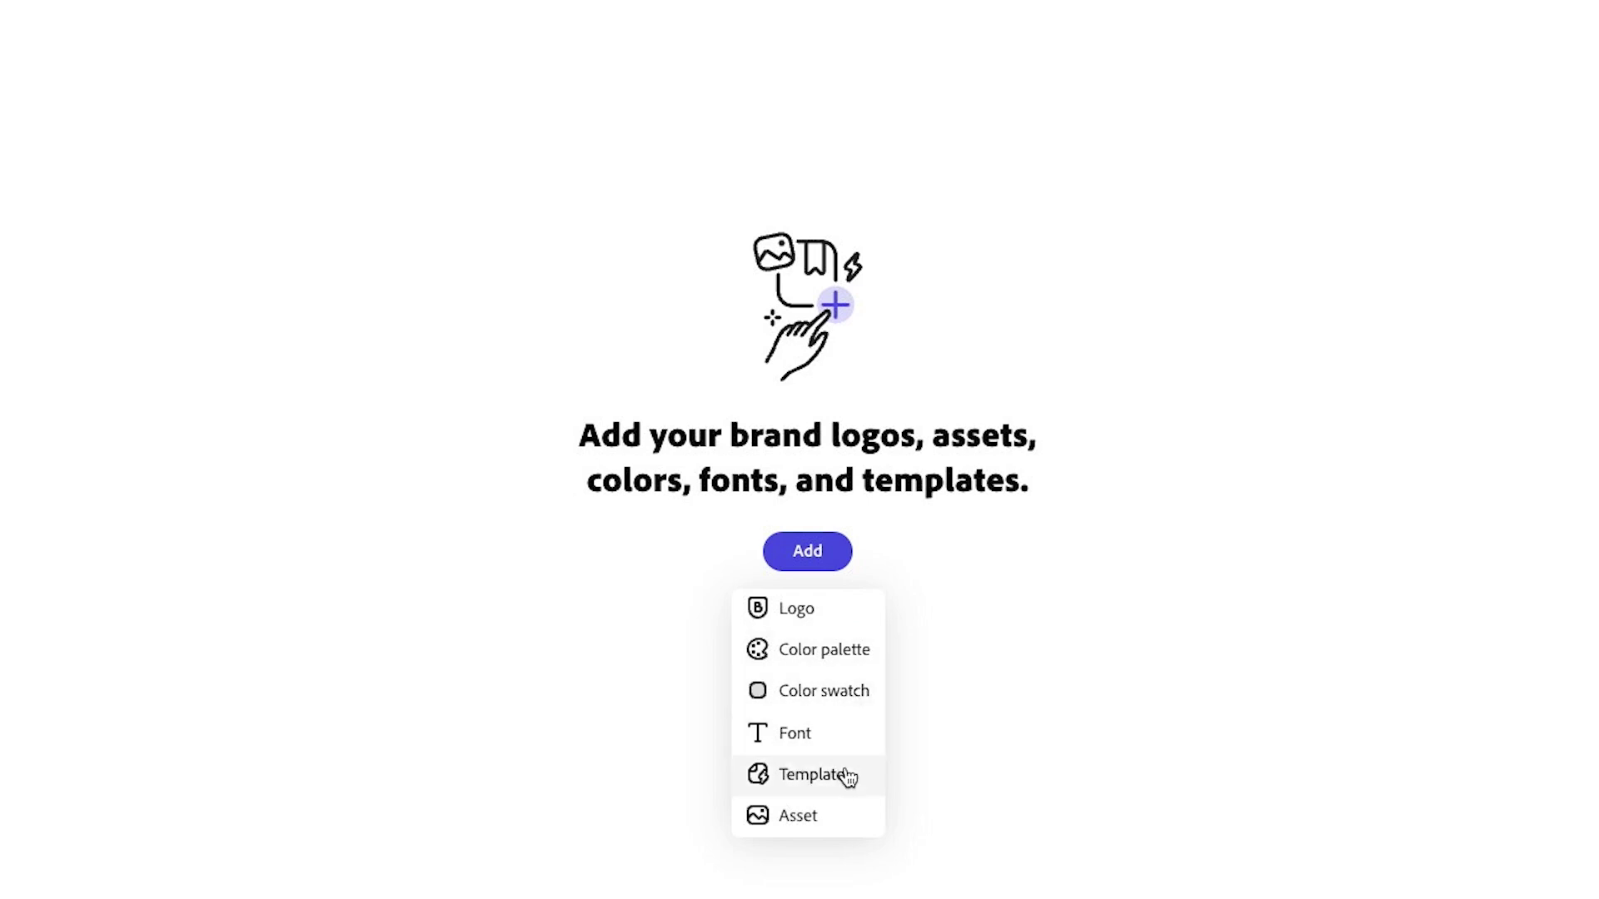
pyautogui.click(203, 501)
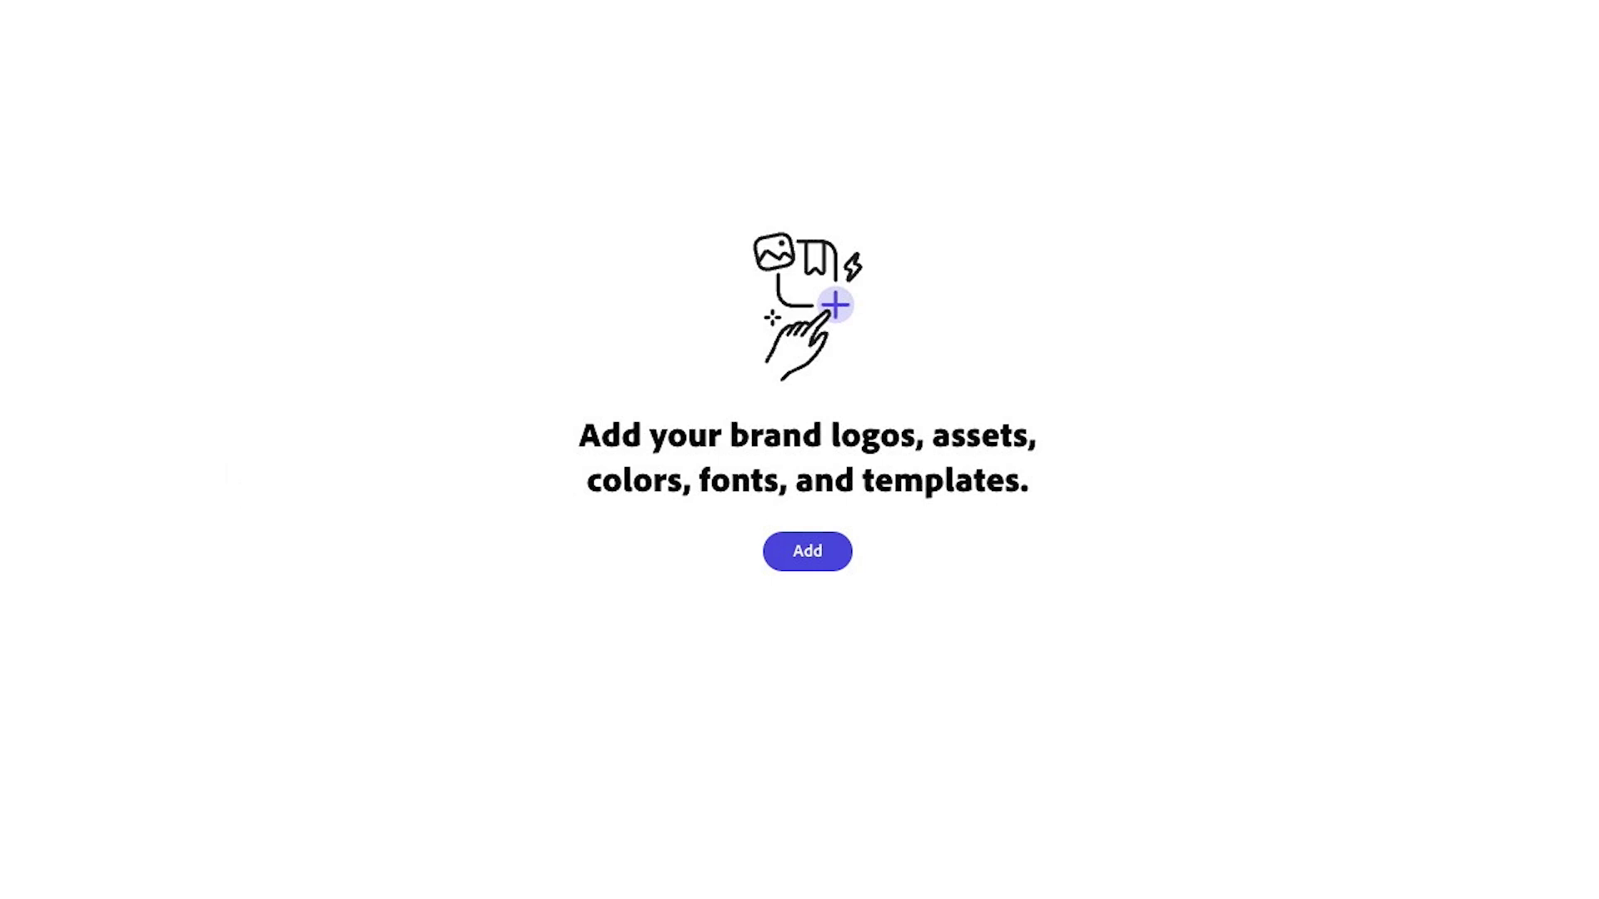
# Back at Brands, begin a new project with Chartreuse colour, then cancel the setup
pyautogui.click(132, 185)
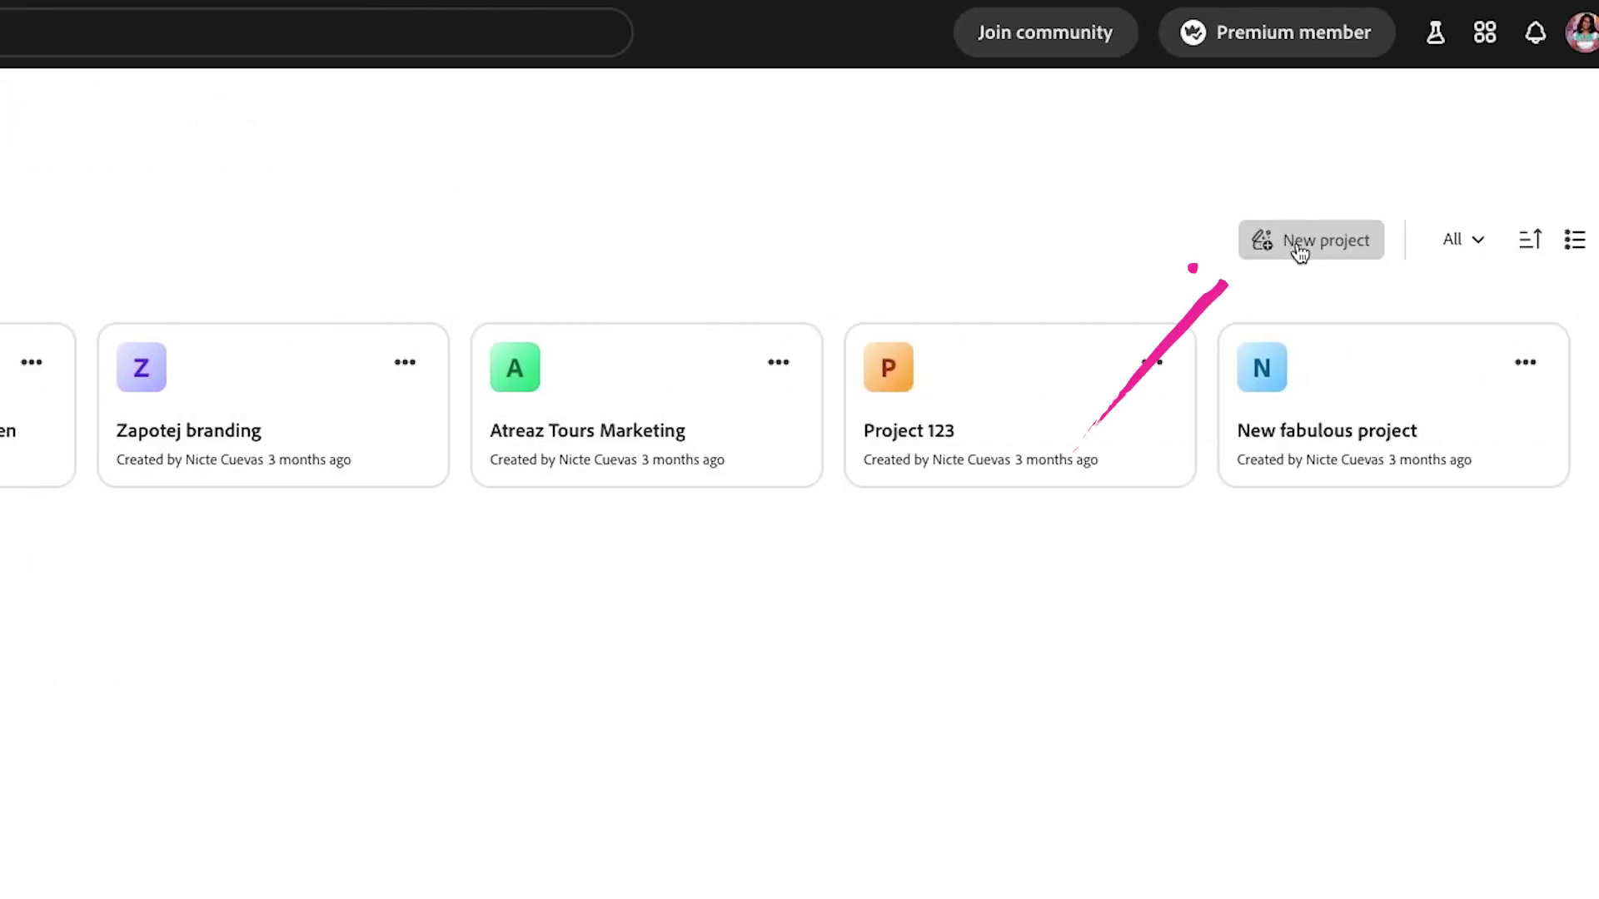
pyautogui.click(1299, 241)
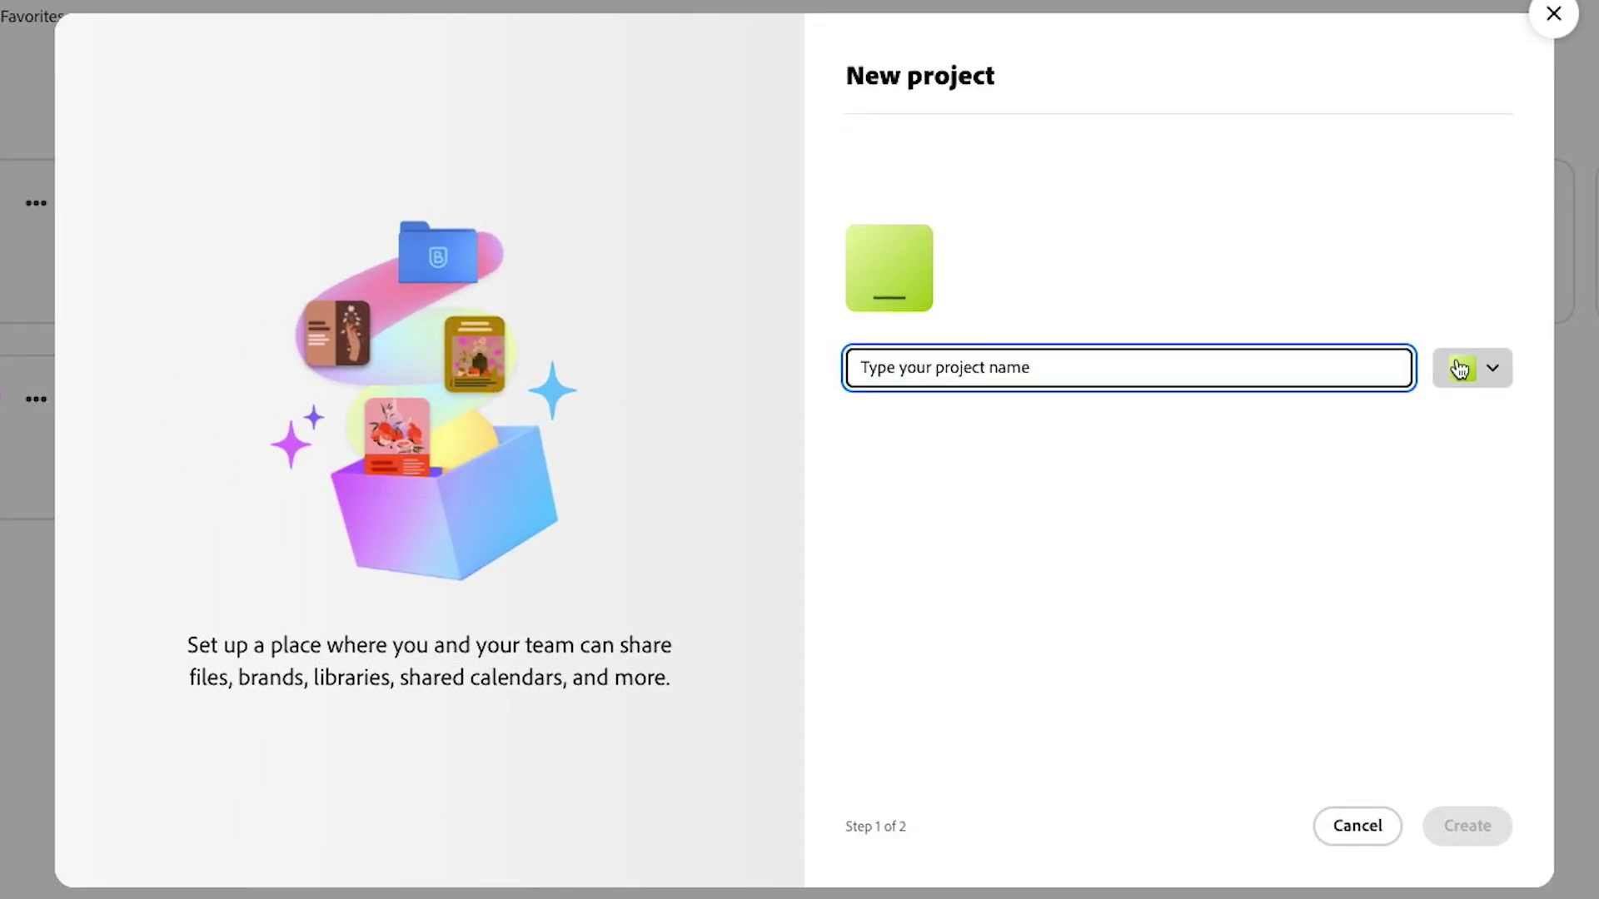
pyautogui.click(1458, 368)
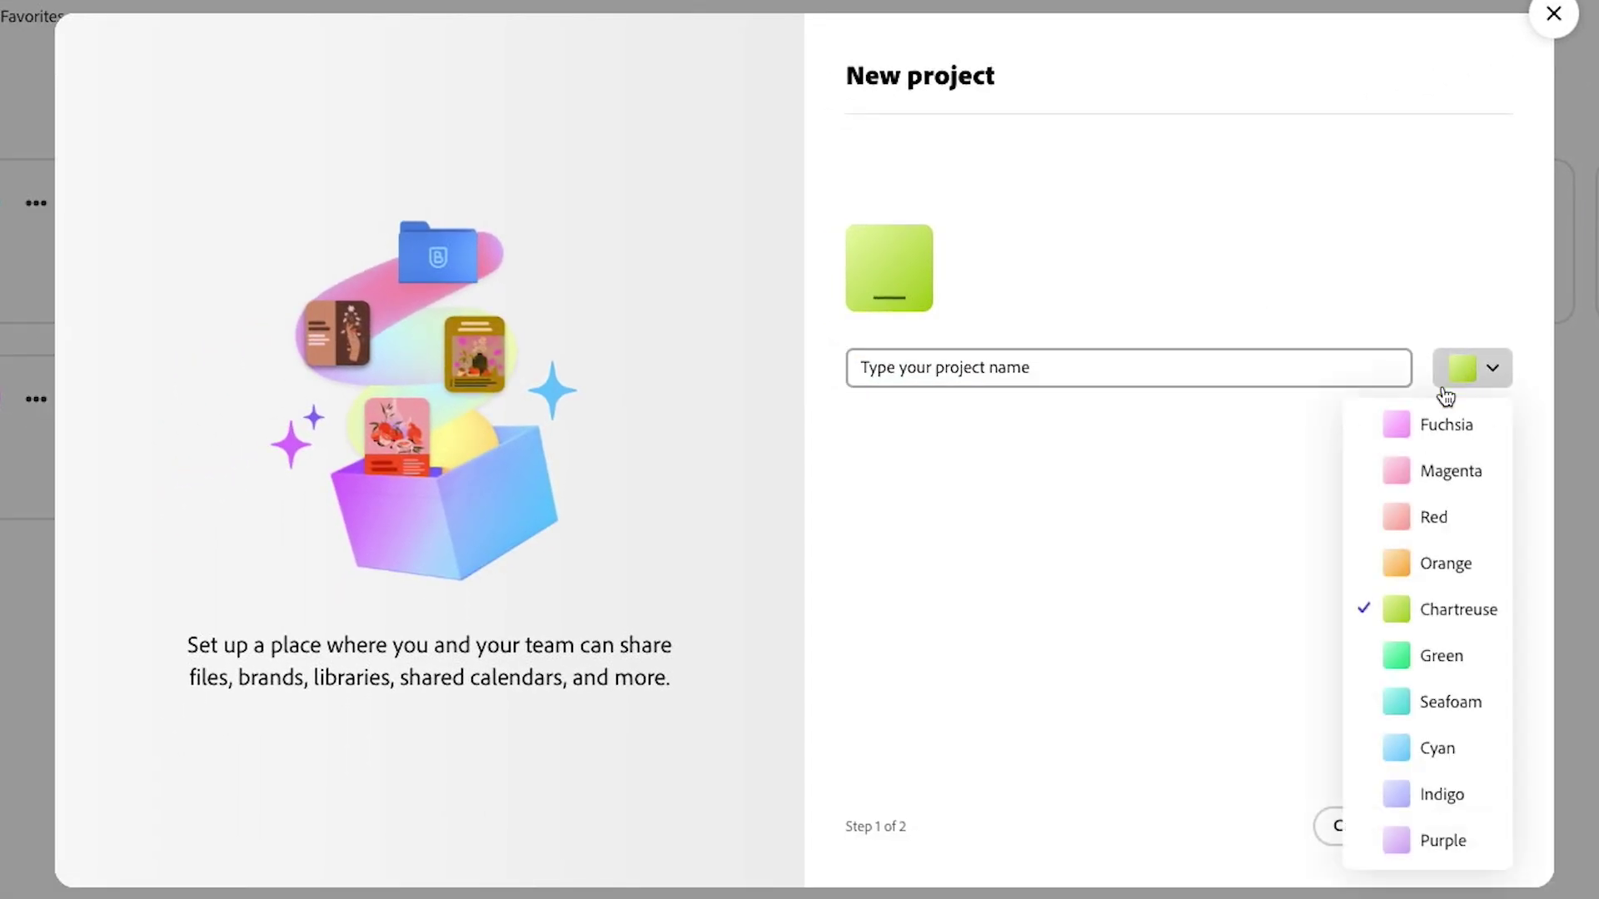
pyautogui.click(1236, 579)
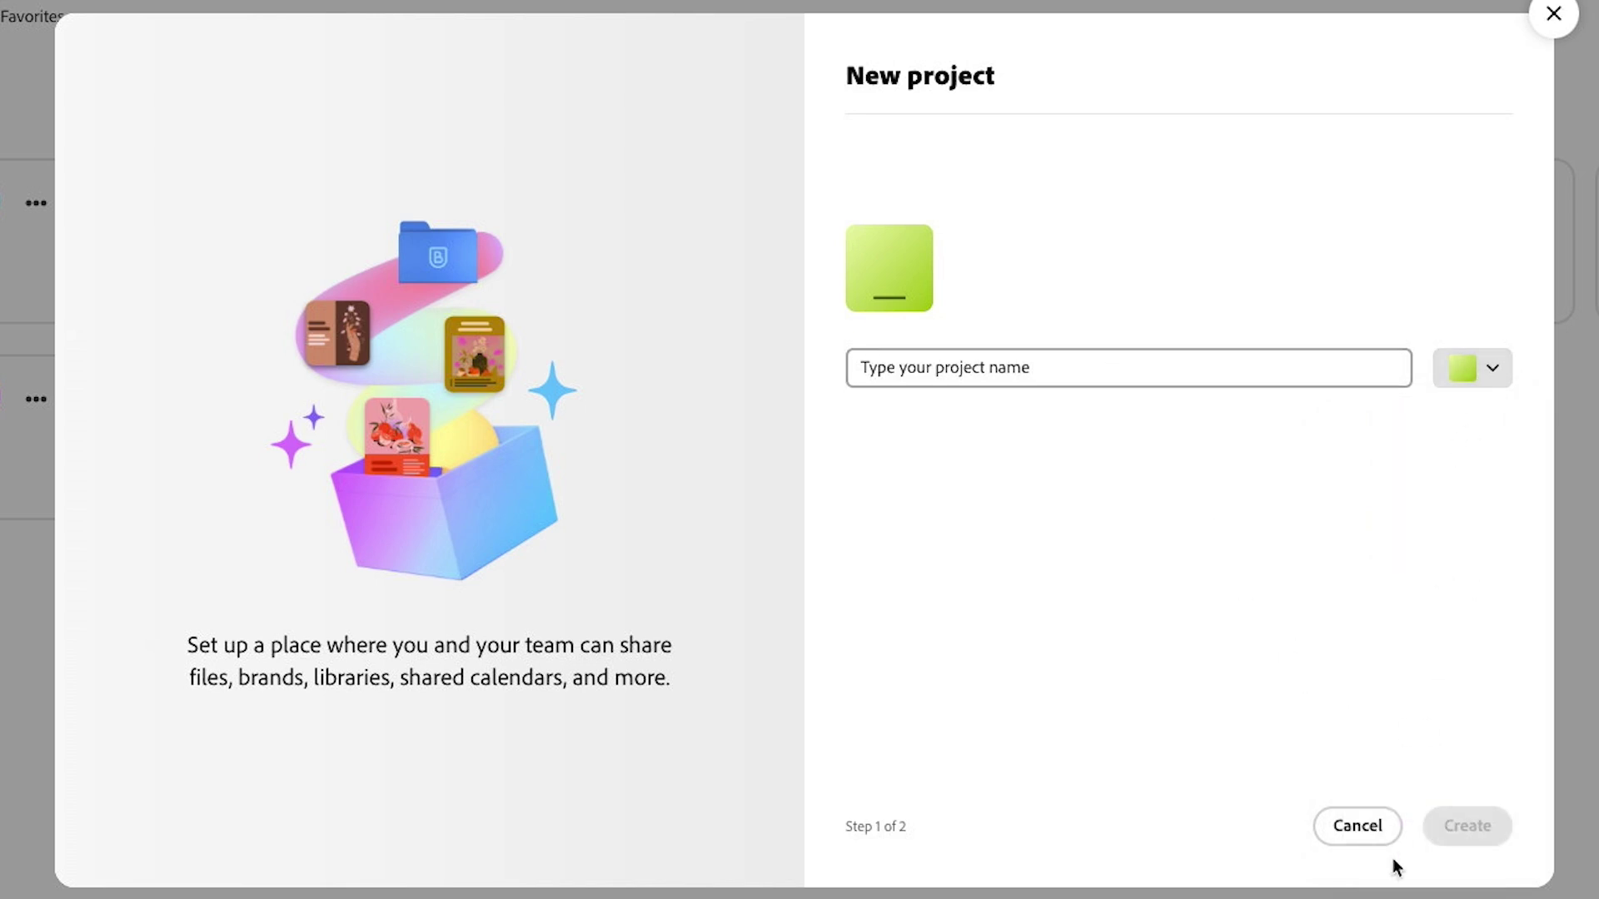
pyautogui.click(1345, 829)
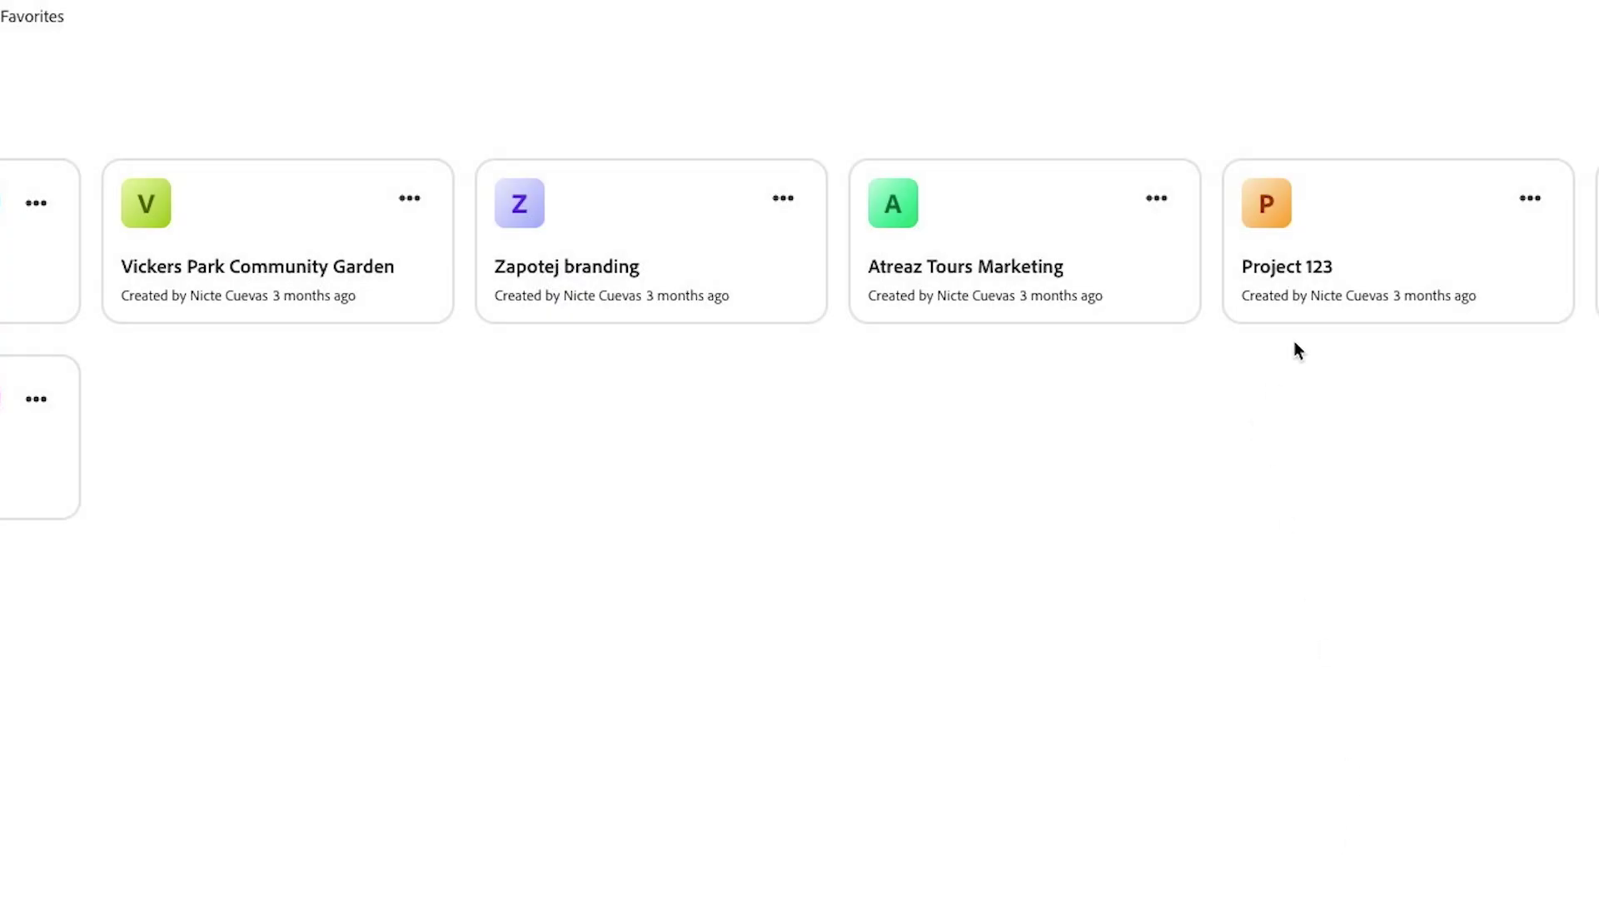
pyautogui.click(1316, 285)
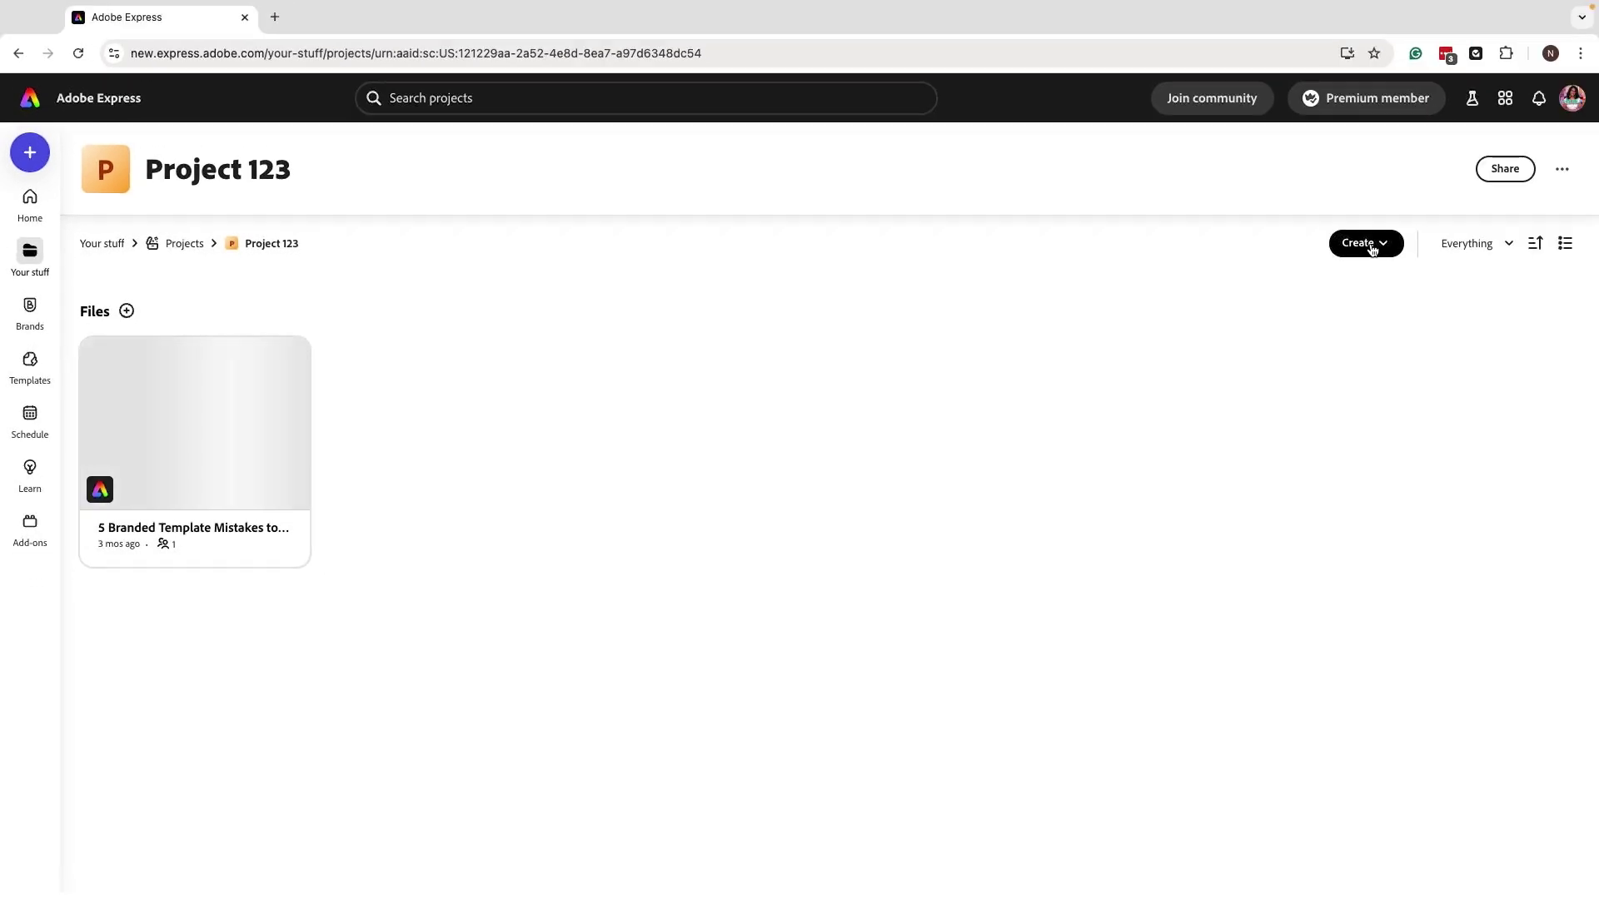
pyautogui.click(1372, 250)
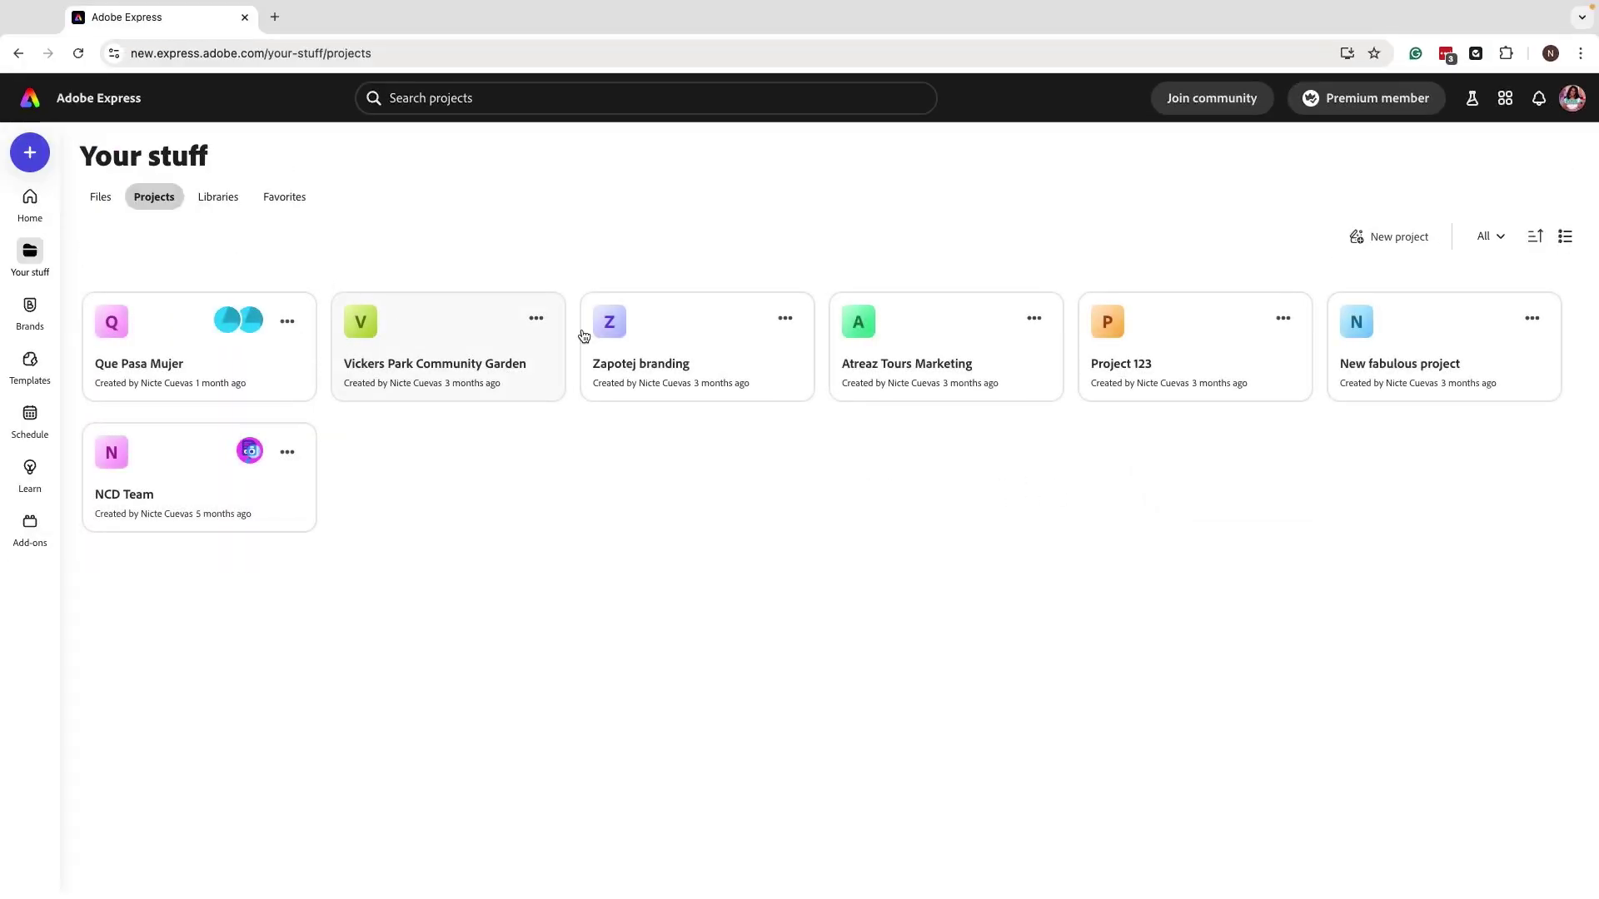
# Open Atreaz Tours Marketing, browse its files, and copy the project's share link
pyautogui.click(884, 356)
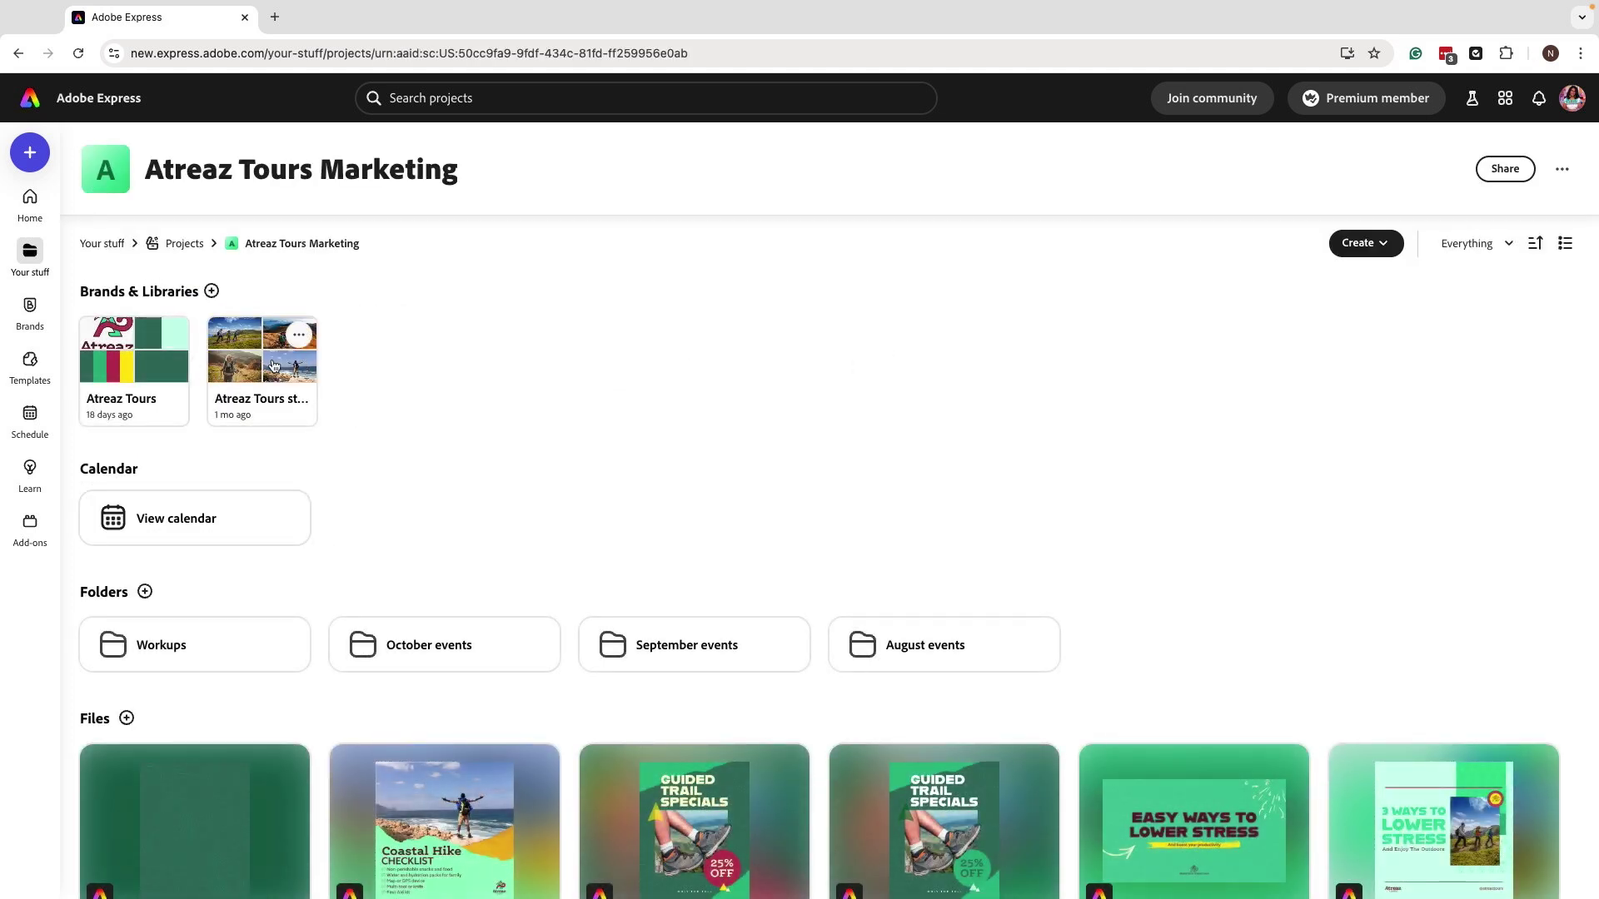
pyautogui.scroll(-1, 531, 423)
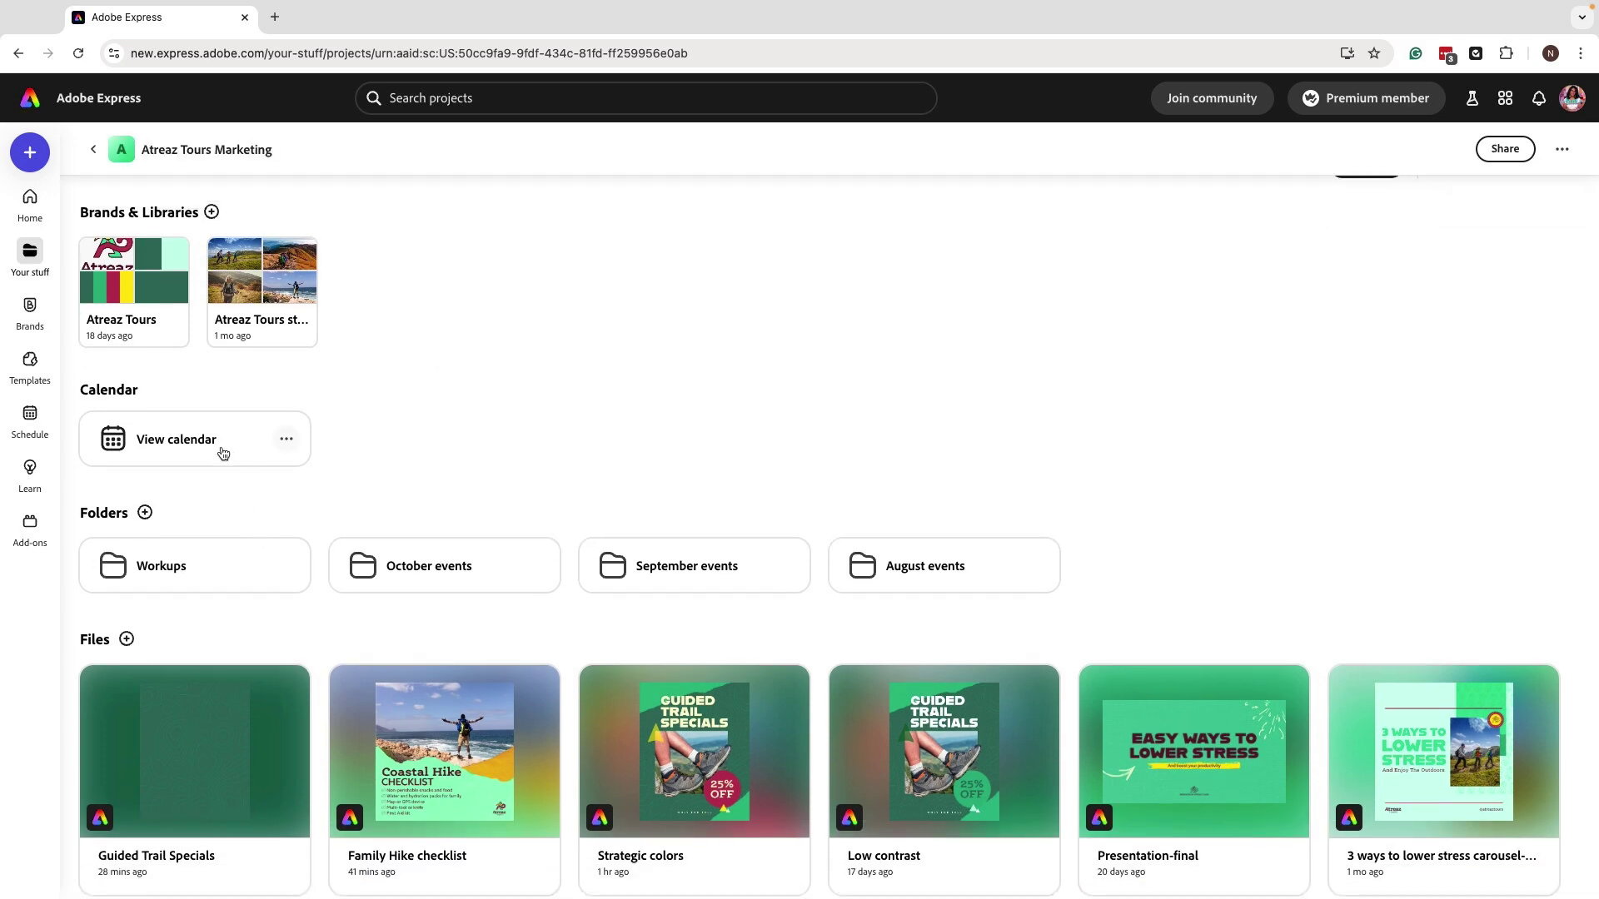
pyautogui.scroll(-5, 223, 452)
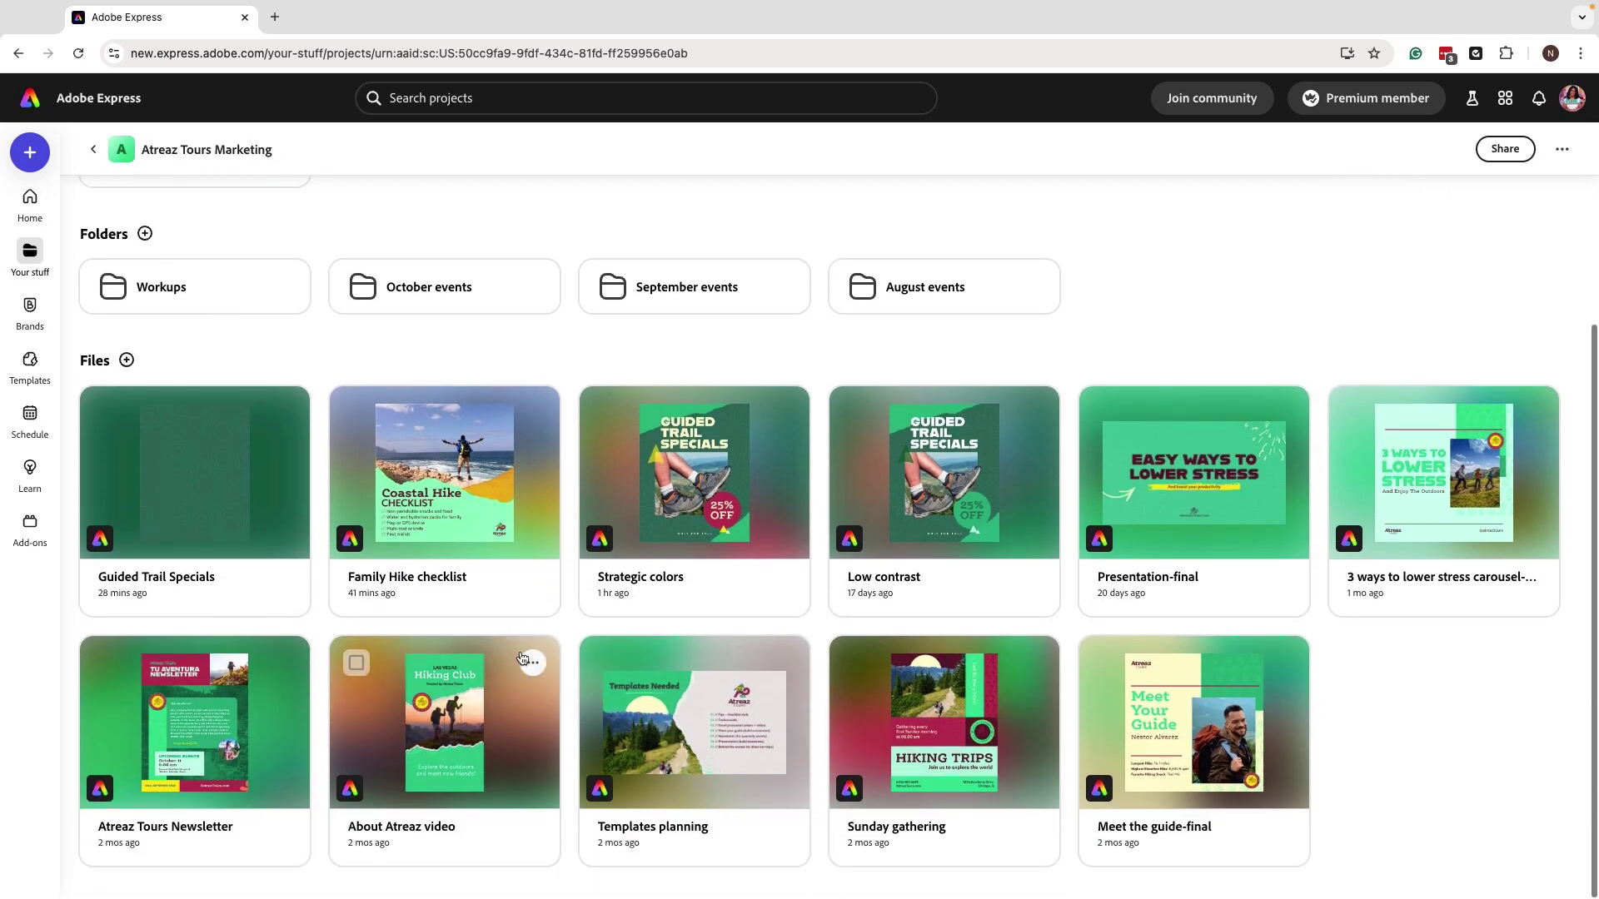
pyautogui.scroll(6, 521, 658)
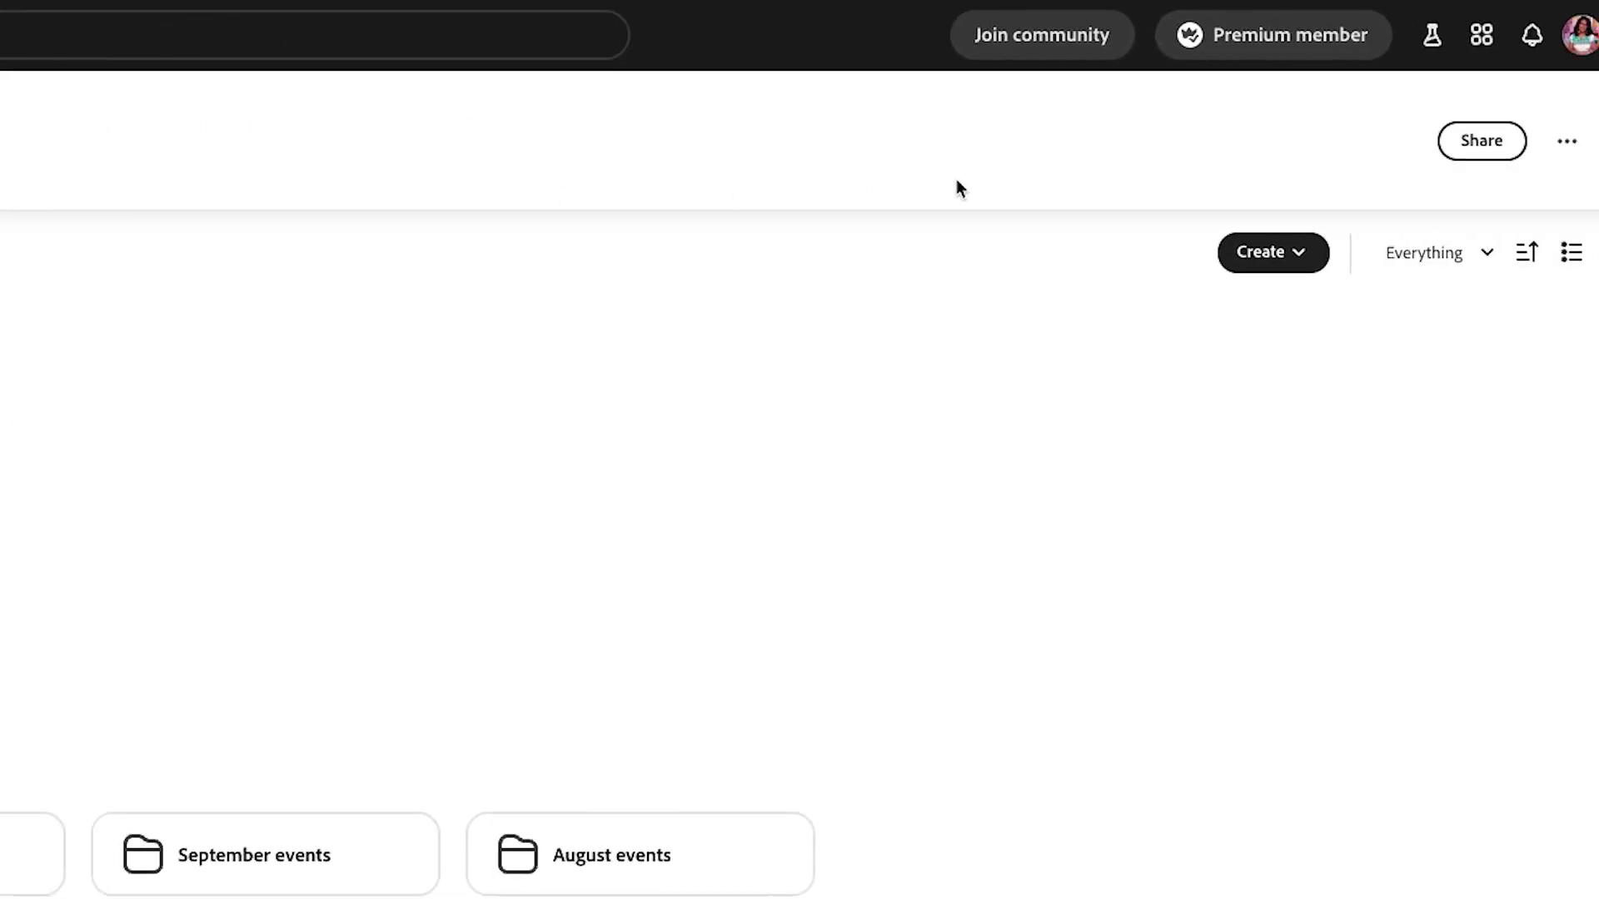
pyautogui.click(1481, 142)
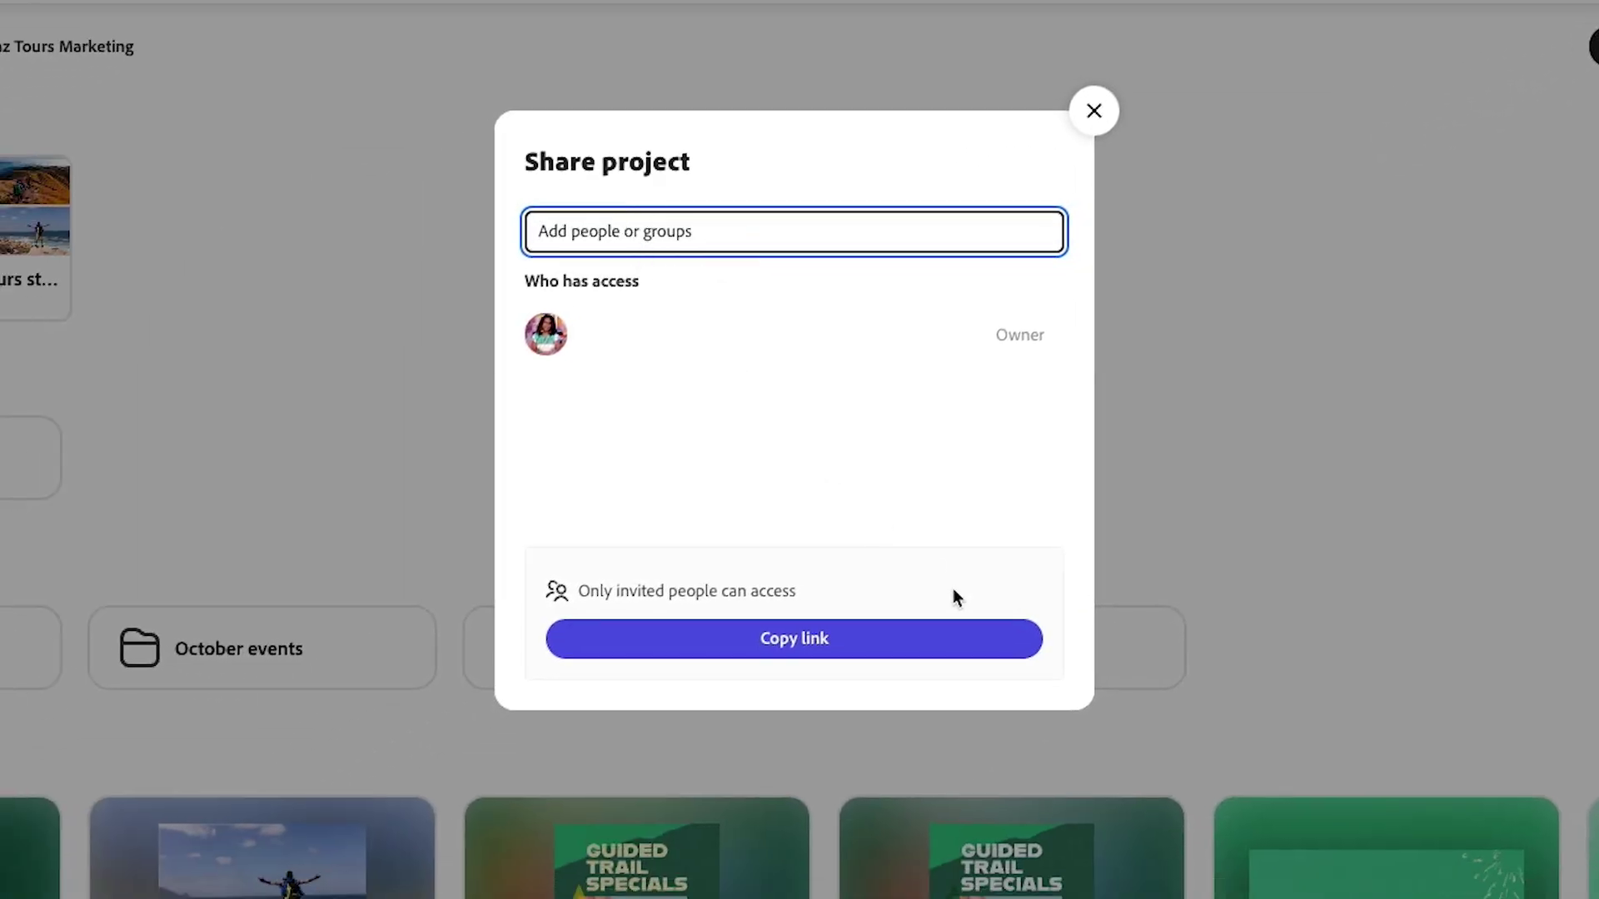
pyautogui.click(816, 653)
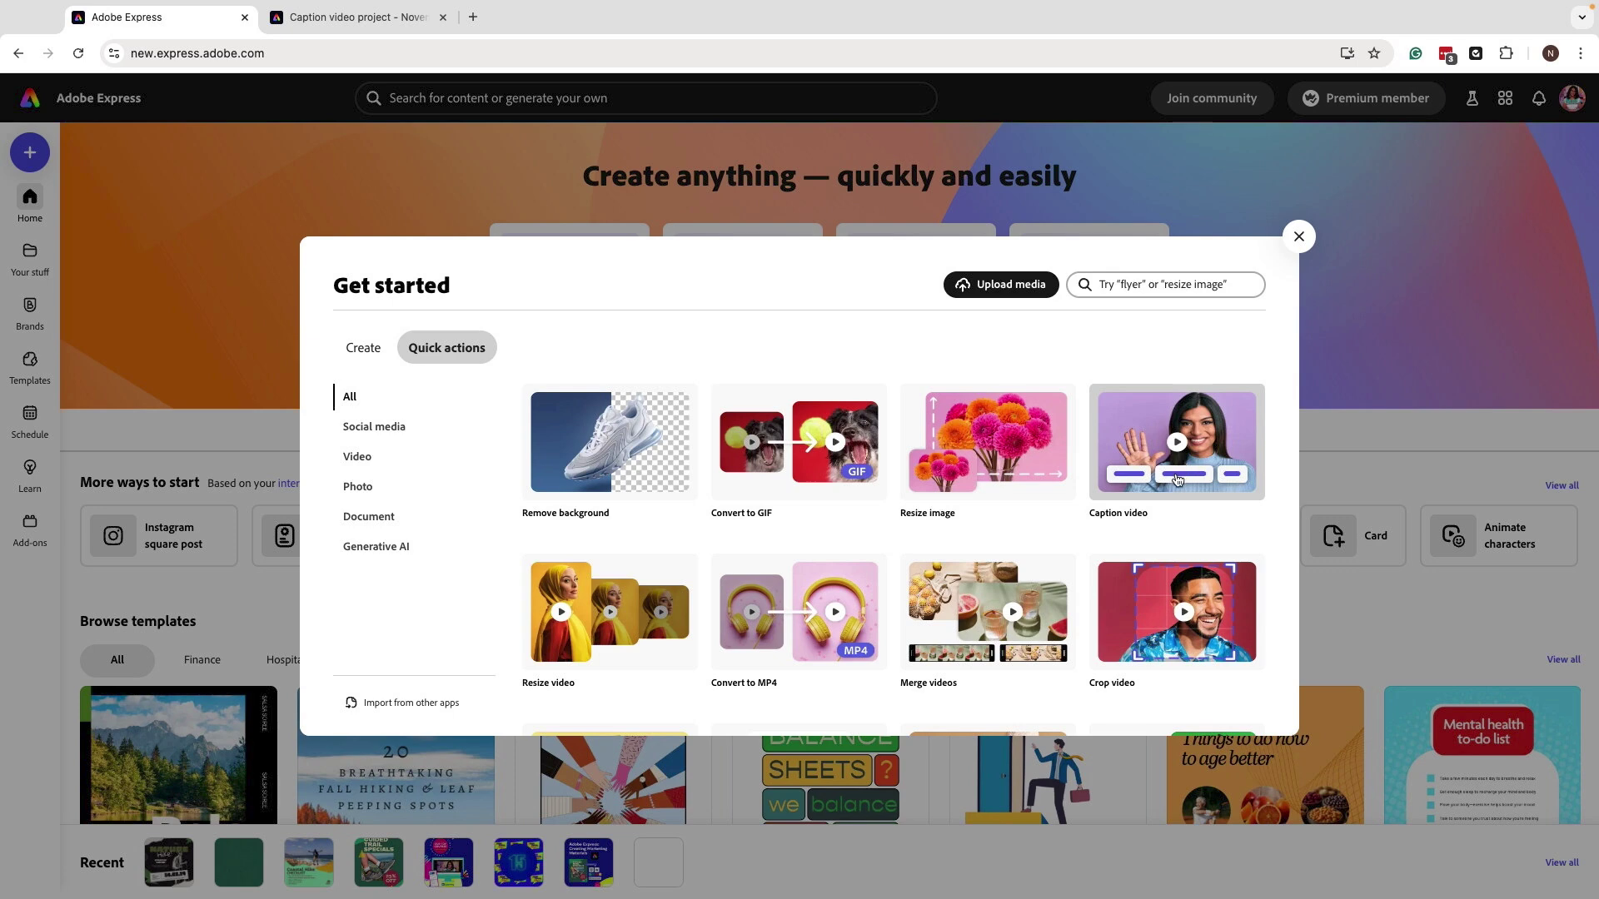
# Scroll through the Quick actions grid to locate Caption video
pyautogui.scroll(-5, 862, 493)
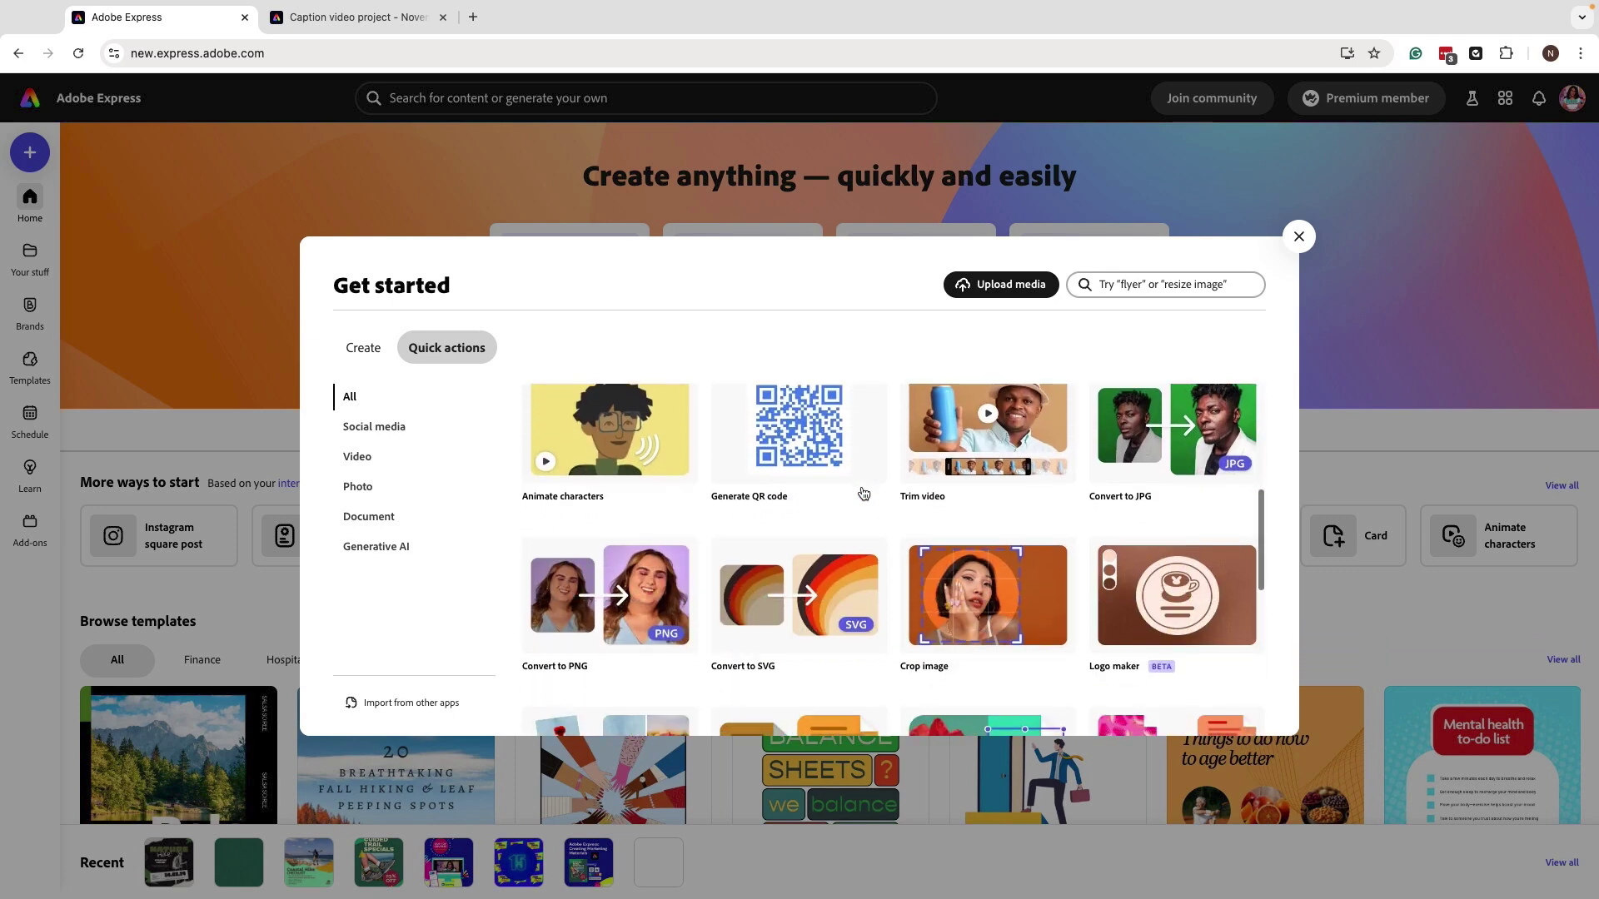
pyautogui.scroll(-4, 863, 493)
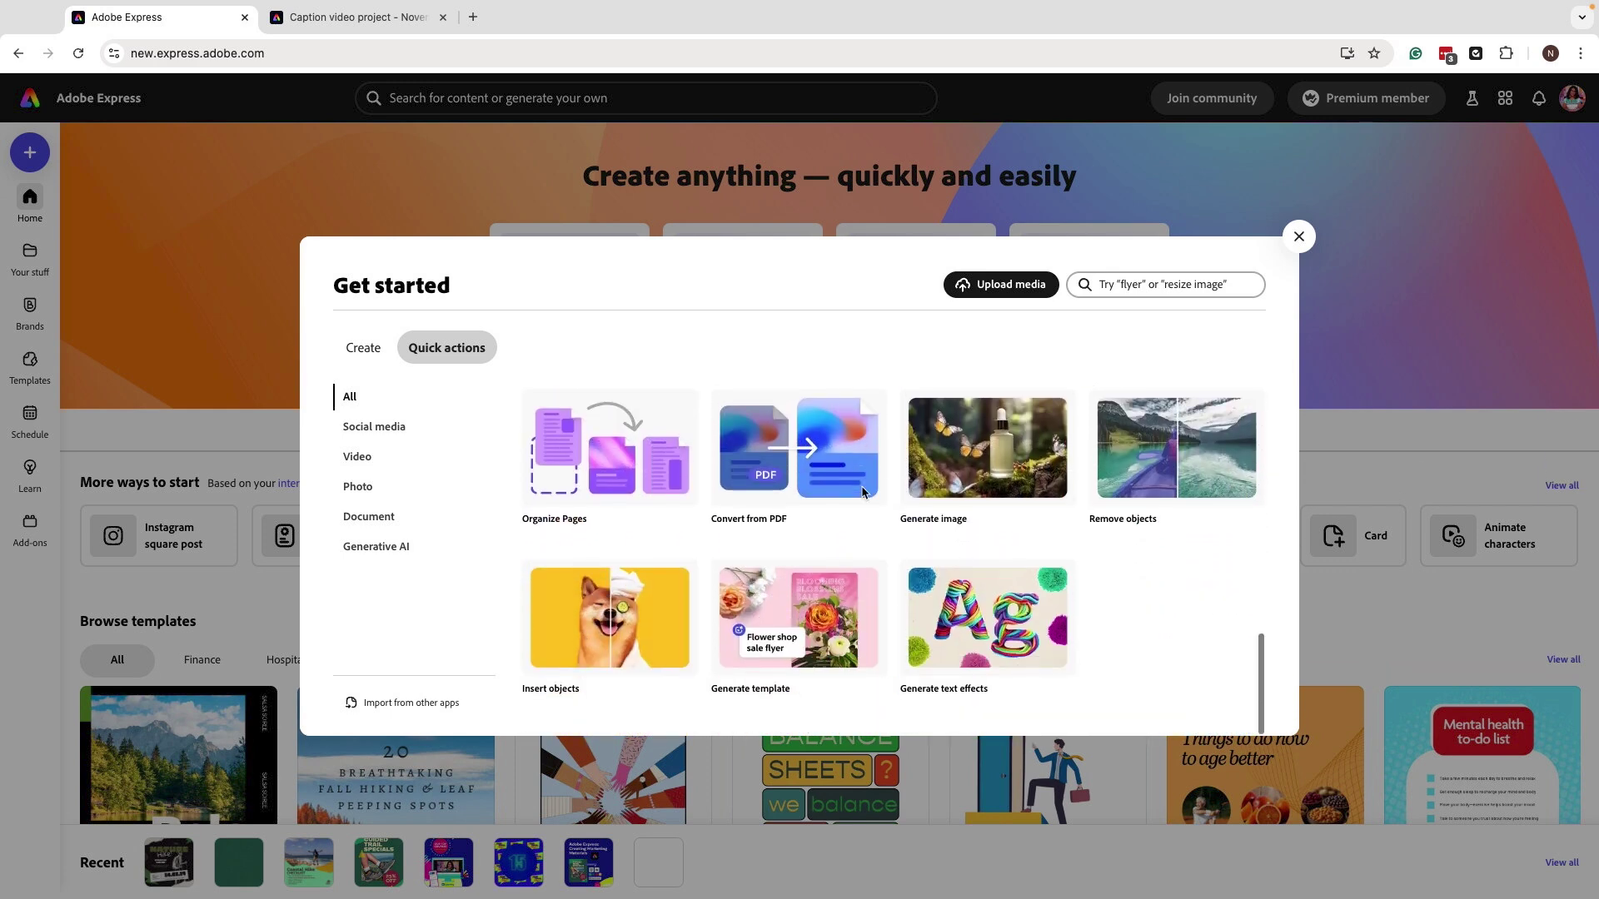
pyautogui.scroll(15, 863, 494)
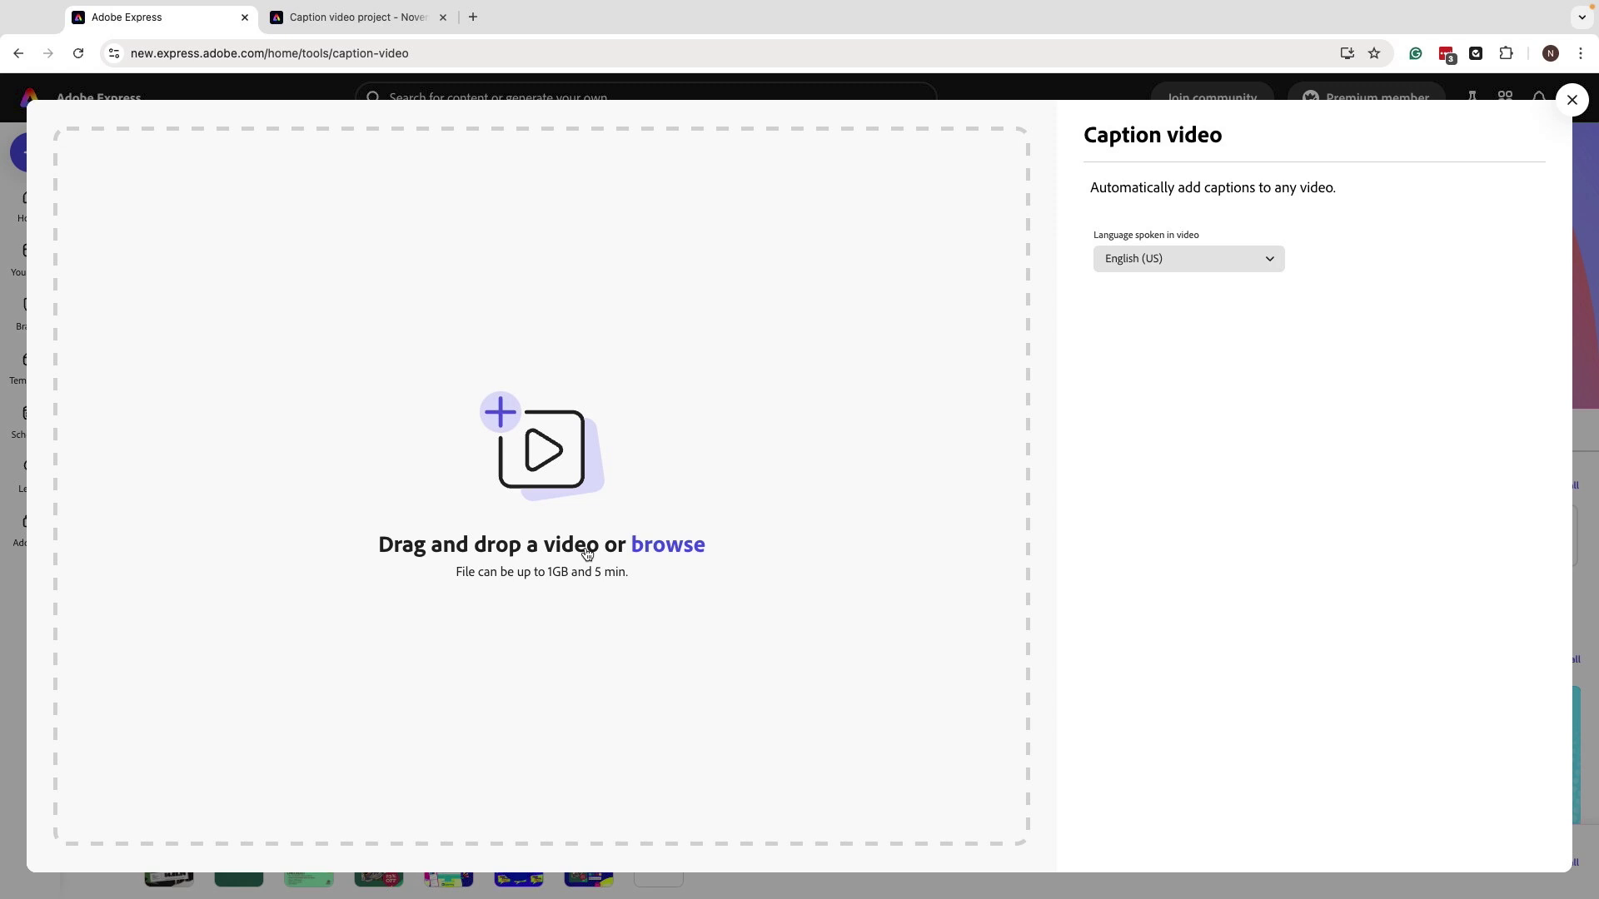
# Apply the Basic caption style with custom colours, setting the caption shape to black
pyautogui.hotkey('ctrl', 'Tab')
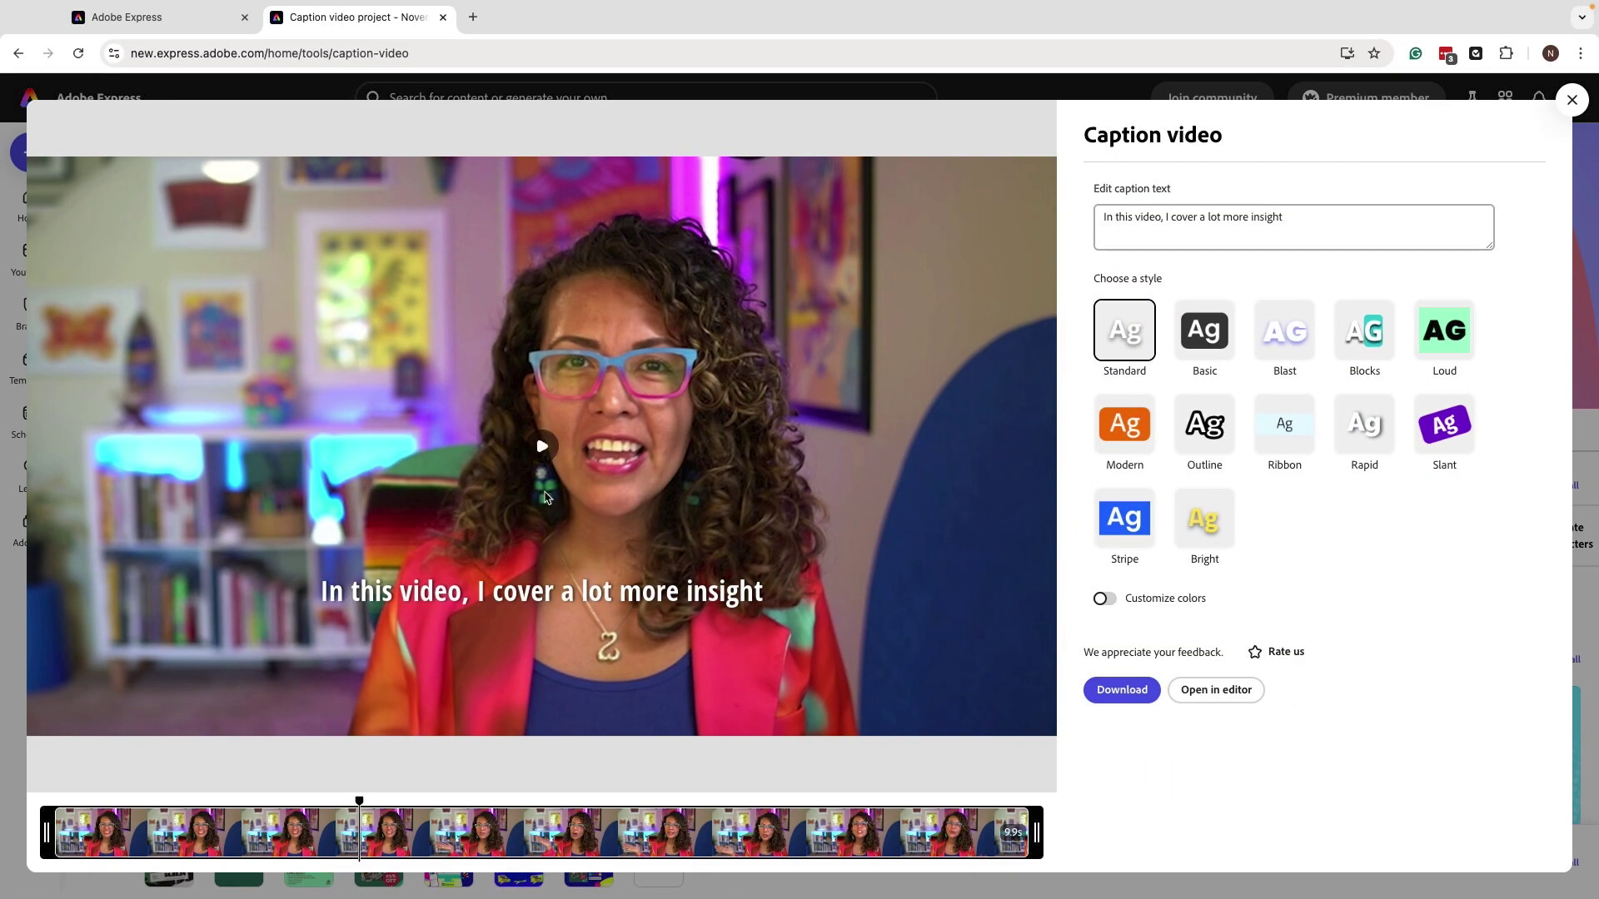
pyautogui.moveTo(359, 802); pyautogui.dragTo(483, 791)
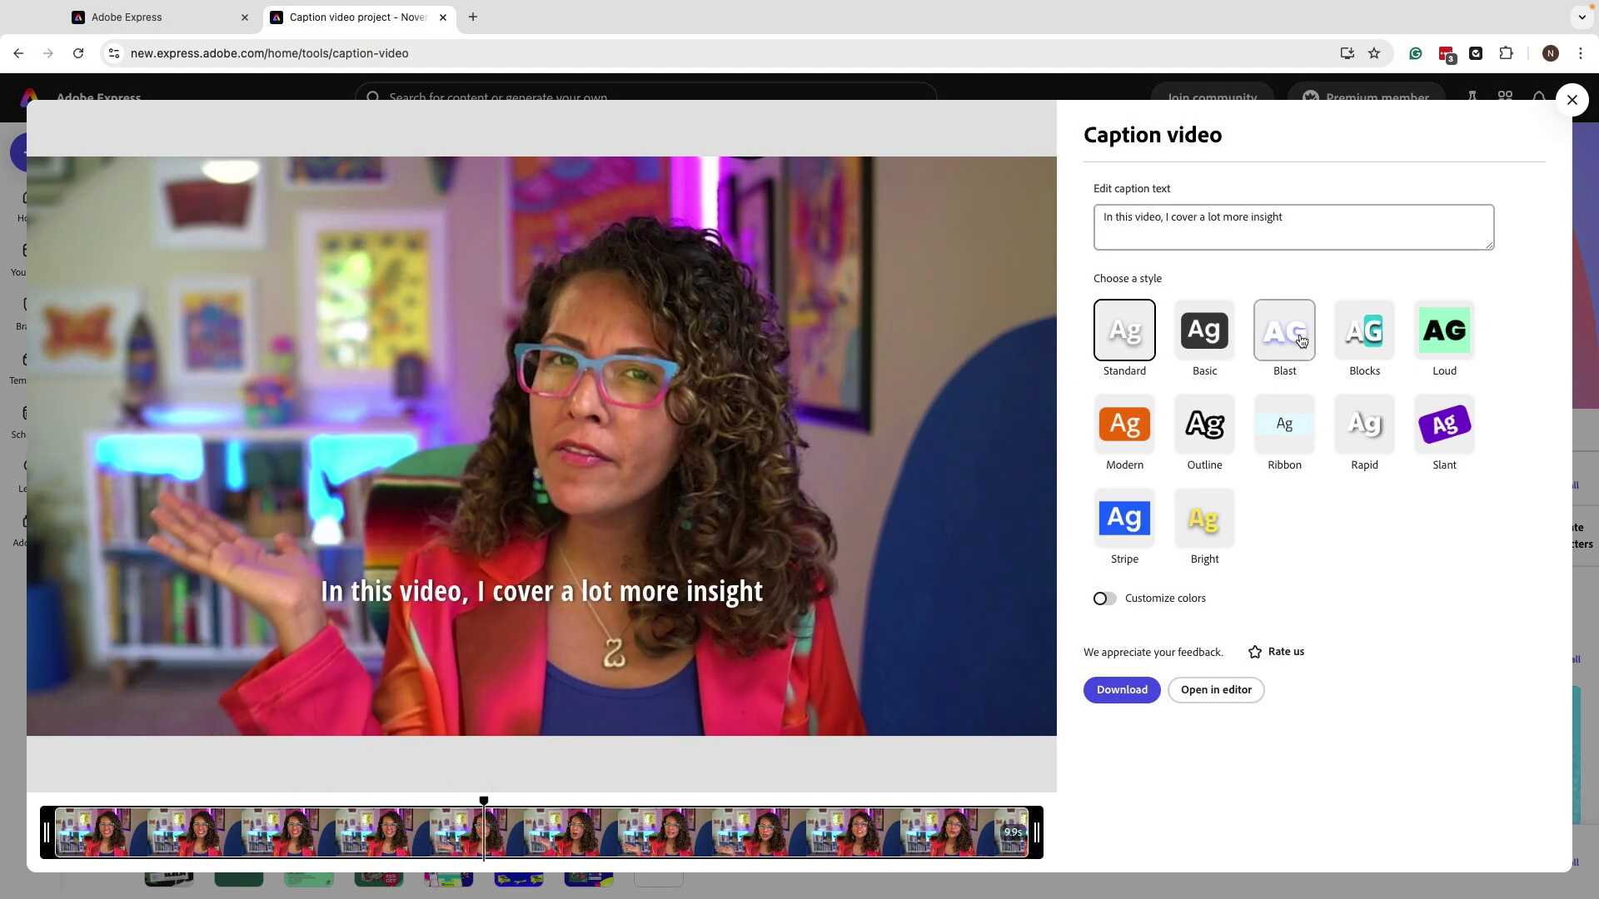
pyautogui.click(1216, 344)
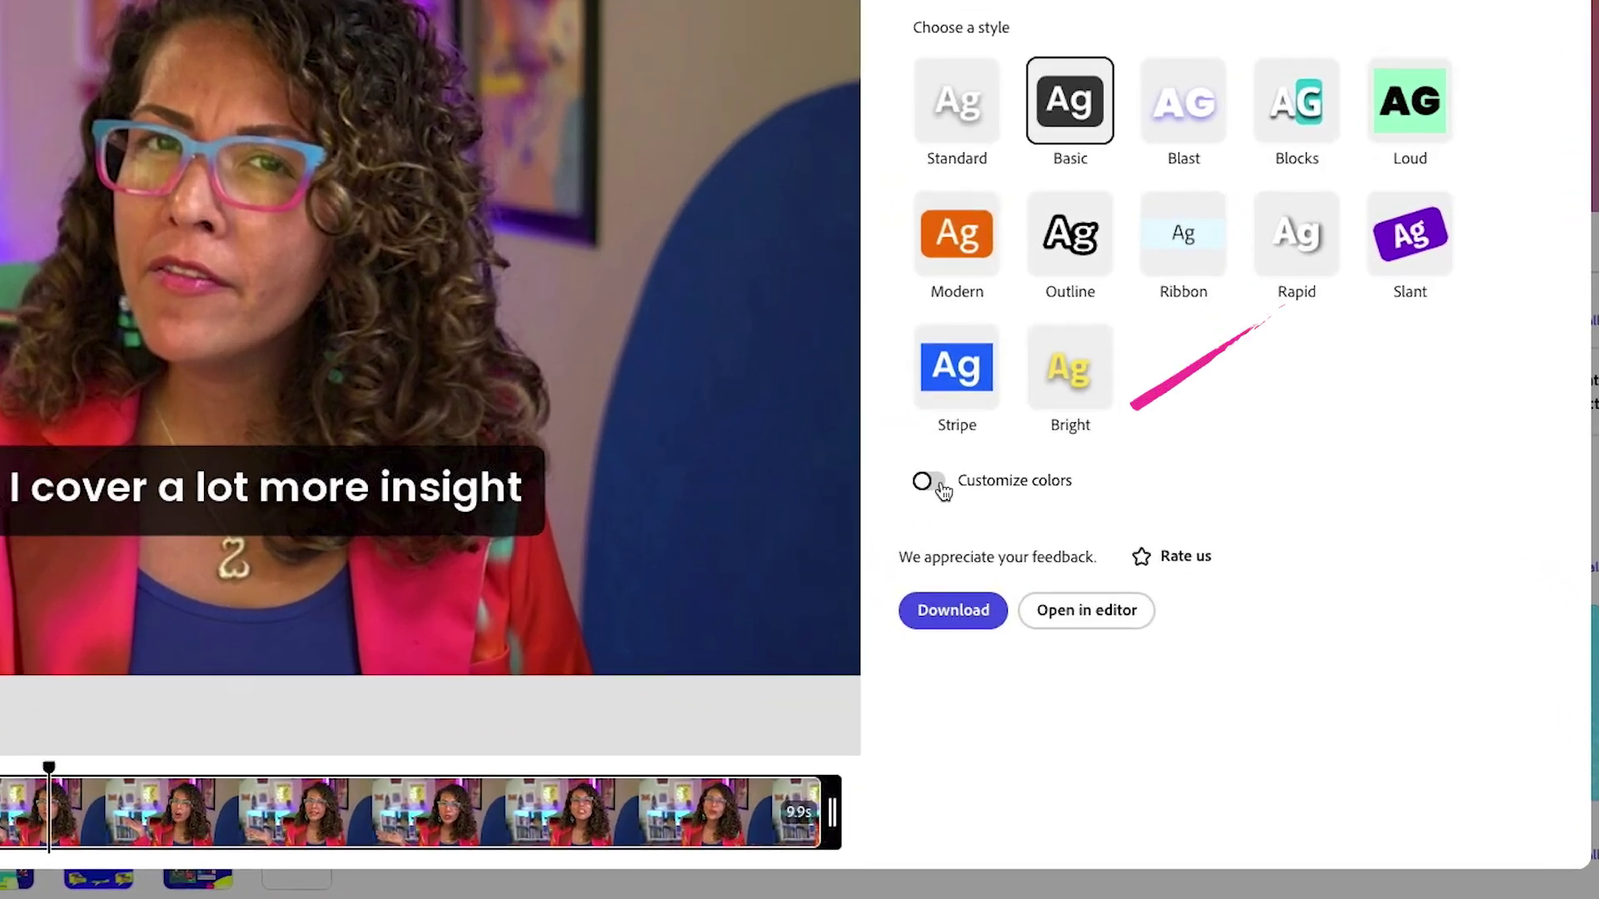
pyautogui.click(1108, 600)
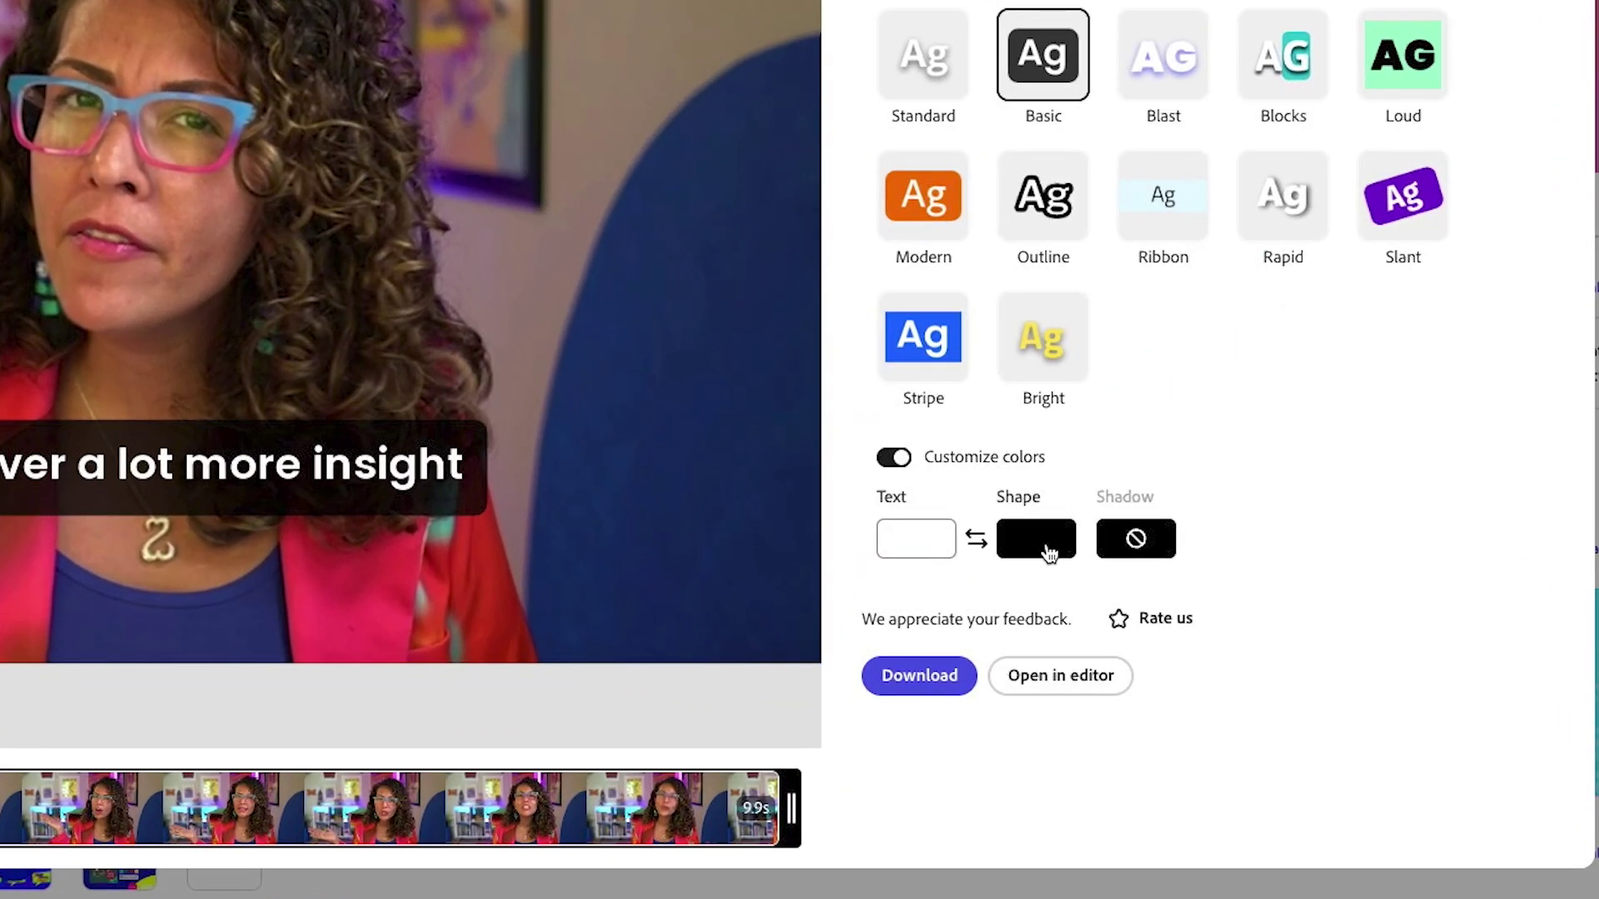
pyautogui.click(1049, 554)
pyautogui.click(1267, 491)
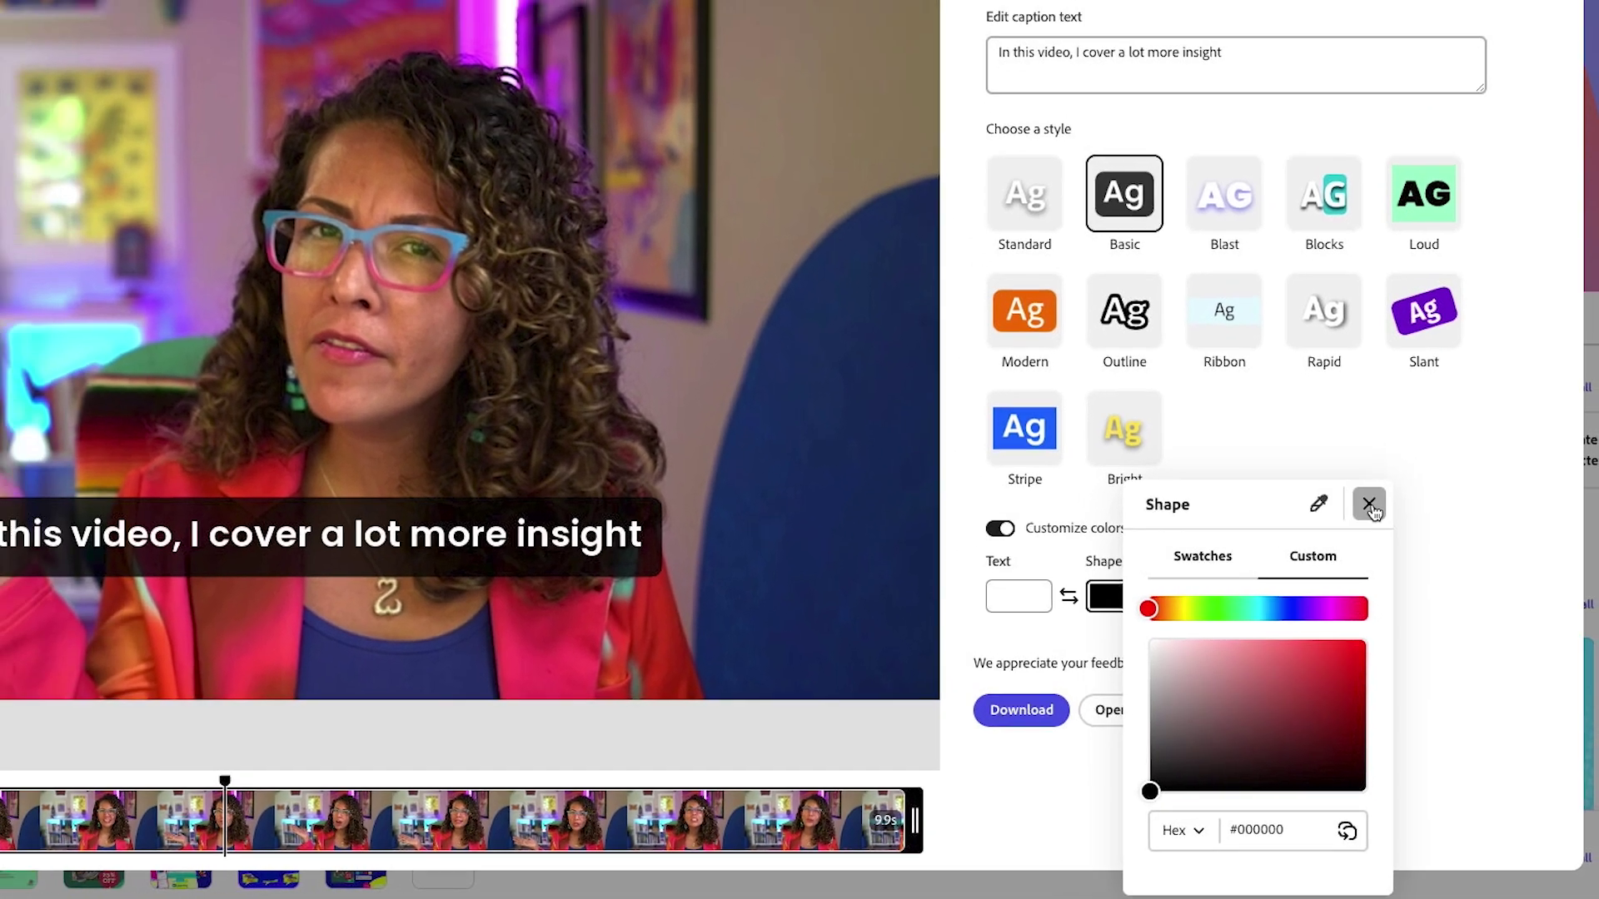
pyautogui.click(1369, 506)
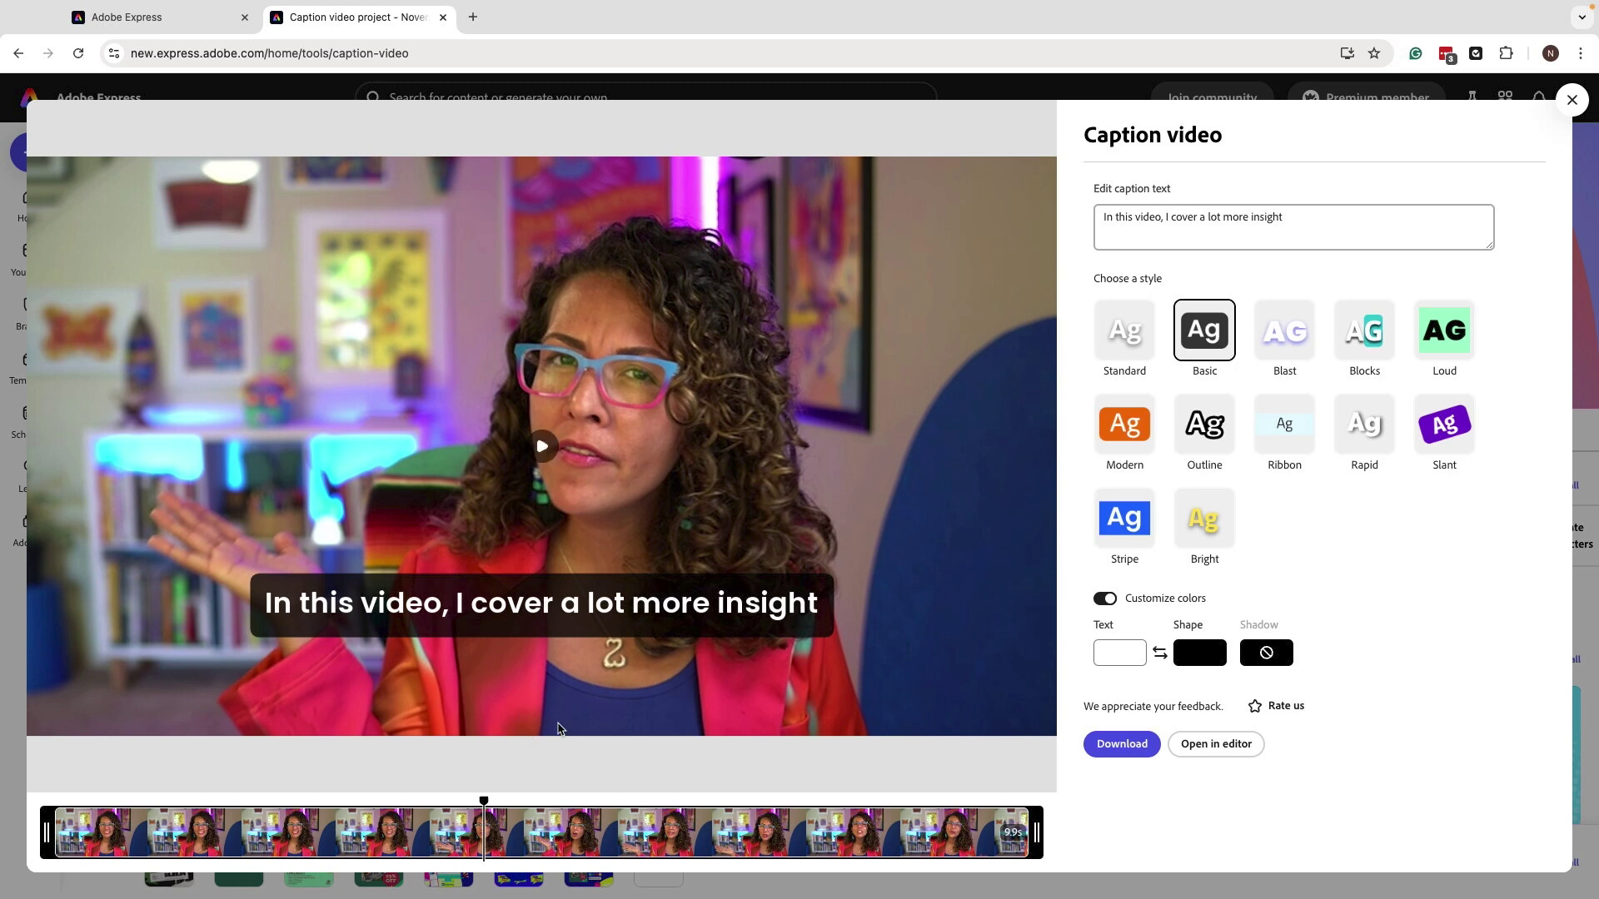
# In the full editor, select the caption text layer and show its Shape Fill colour choices
pyautogui.click(1233, 753)
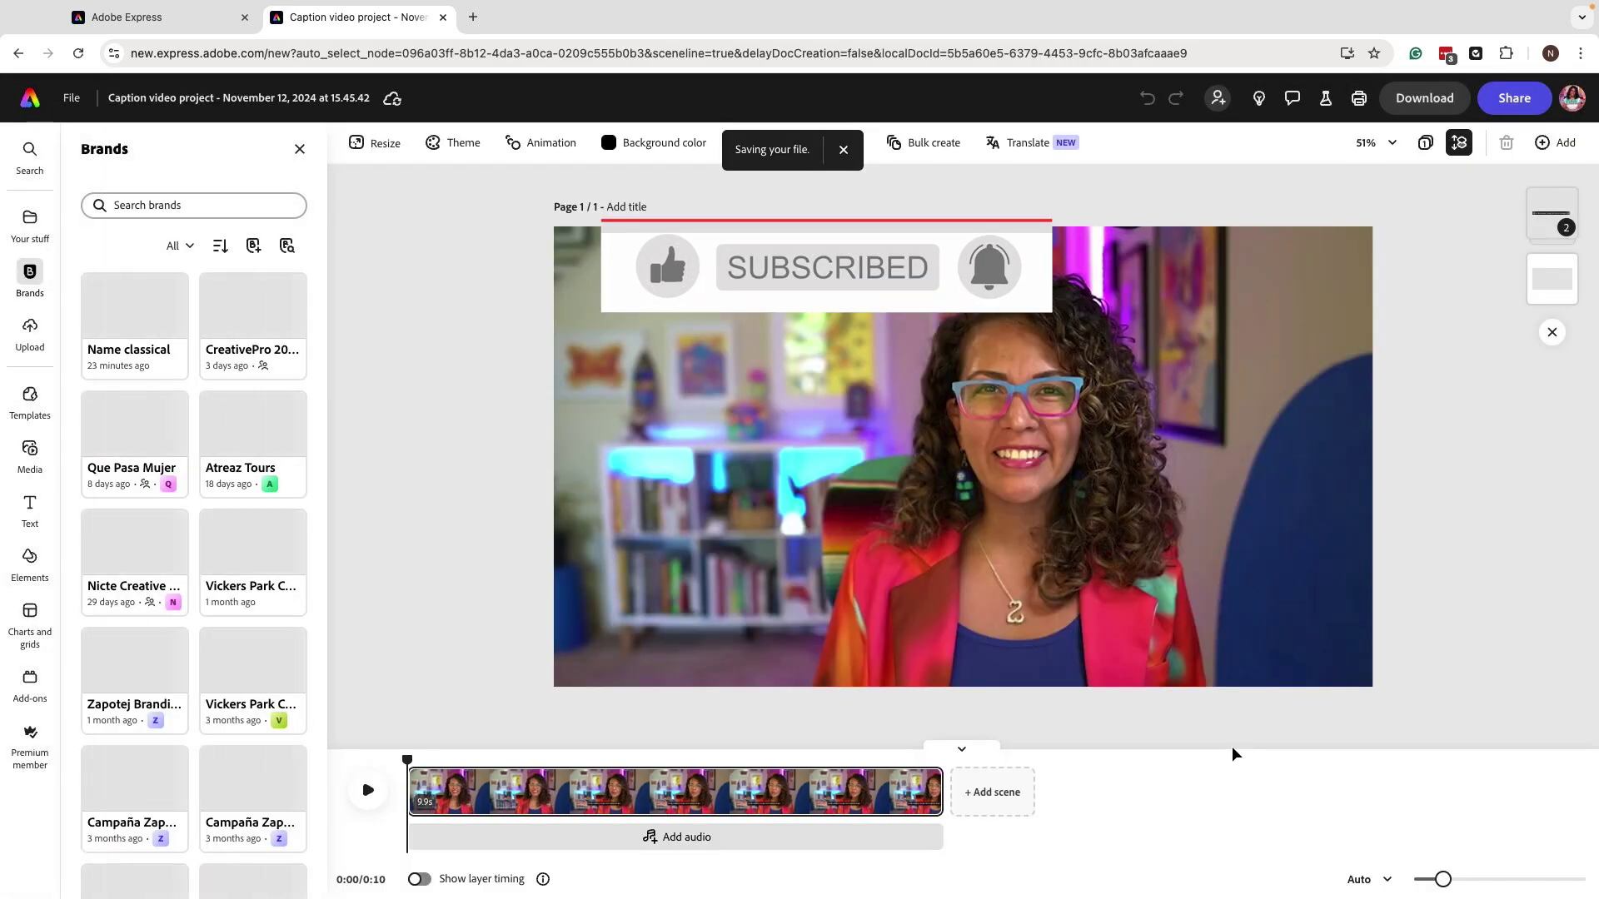
pyautogui.click(1013, 614)
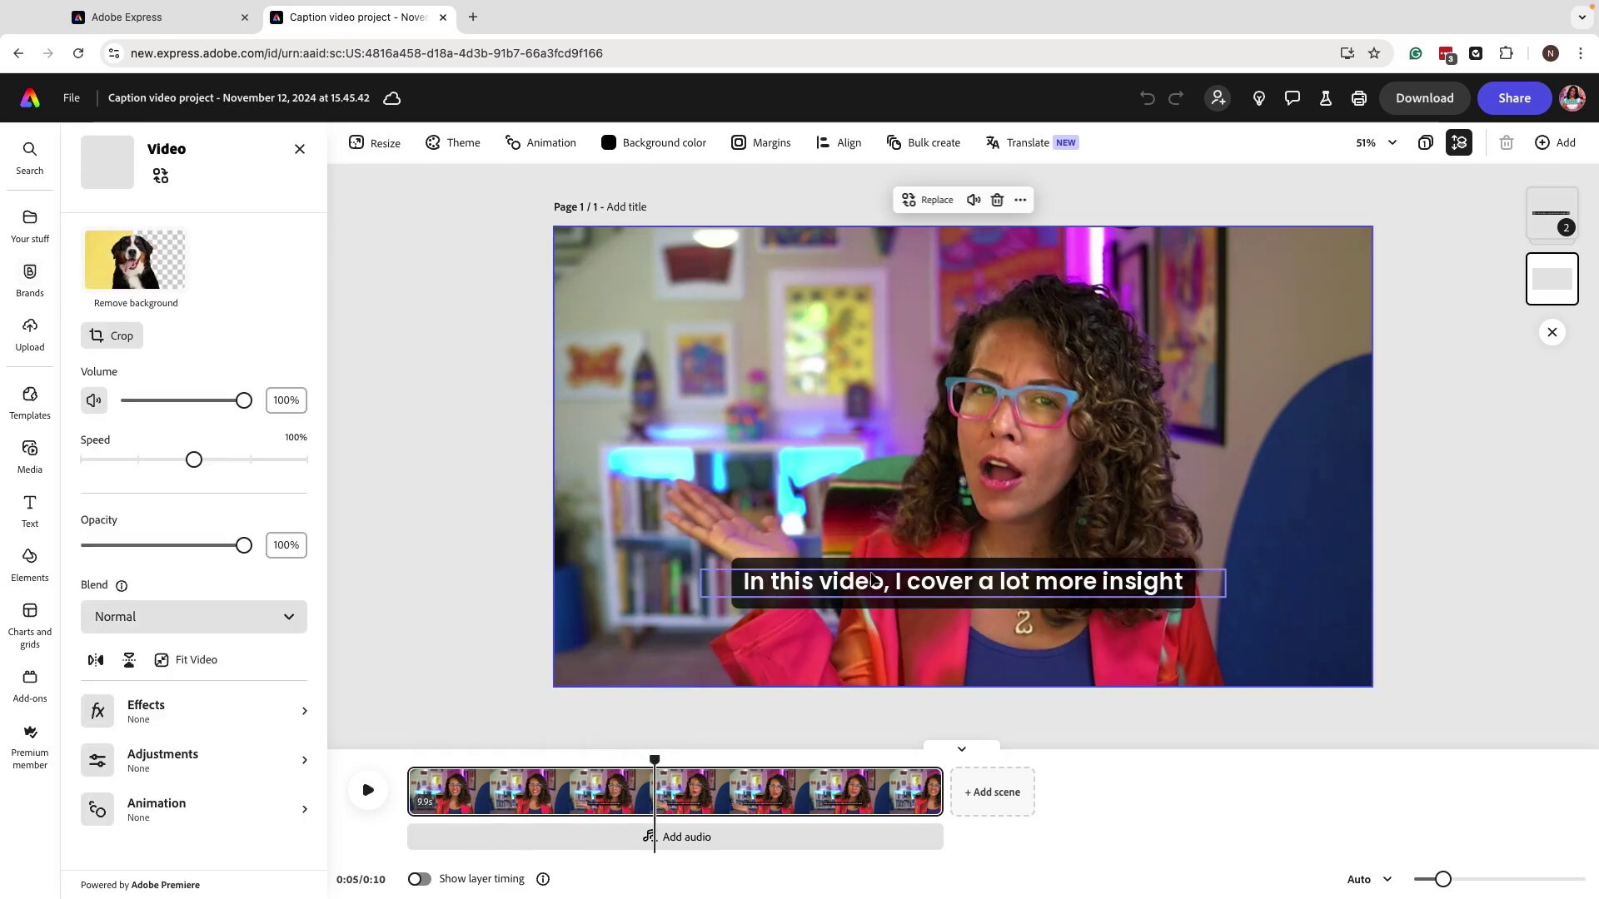
pyautogui.click(866, 574)
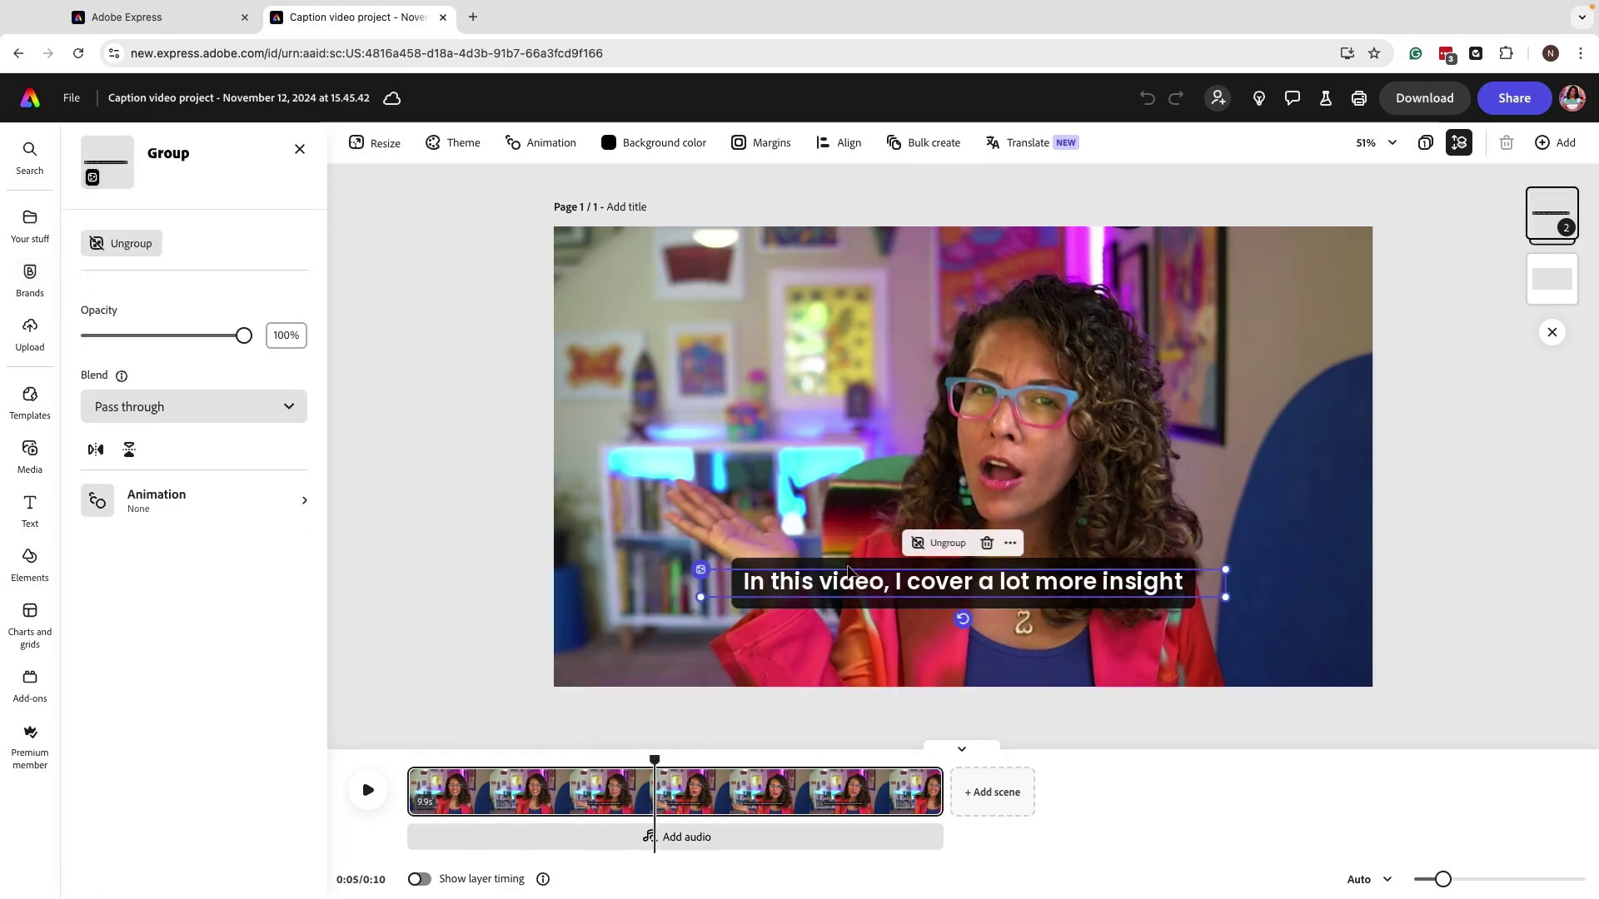
pyautogui.click(1551, 219)
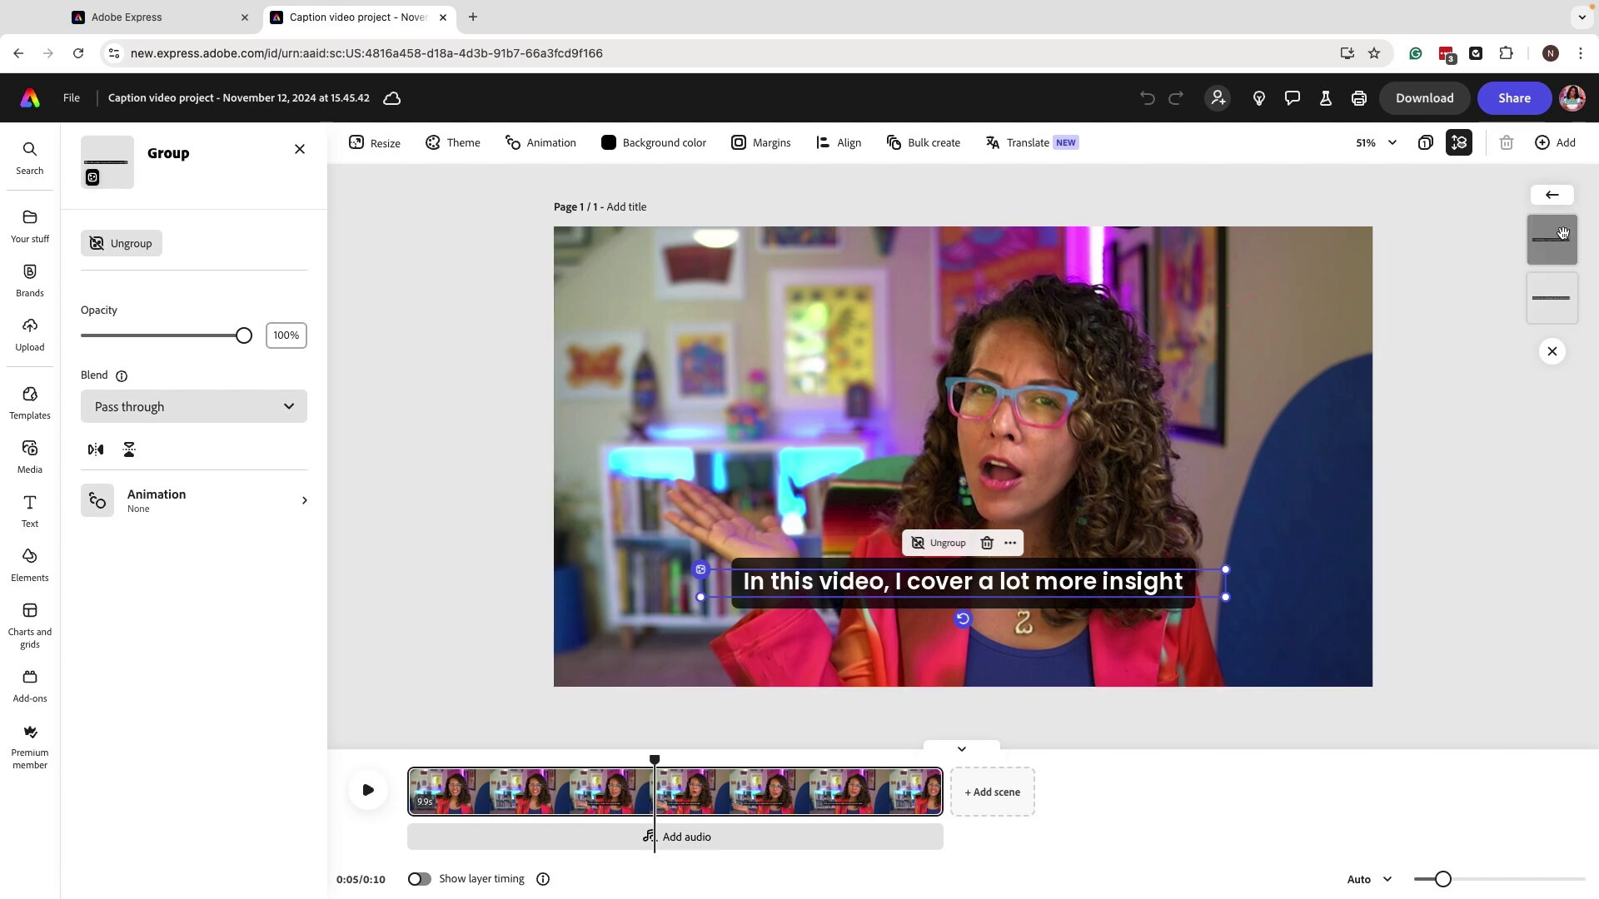
pyautogui.click(1551, 240)
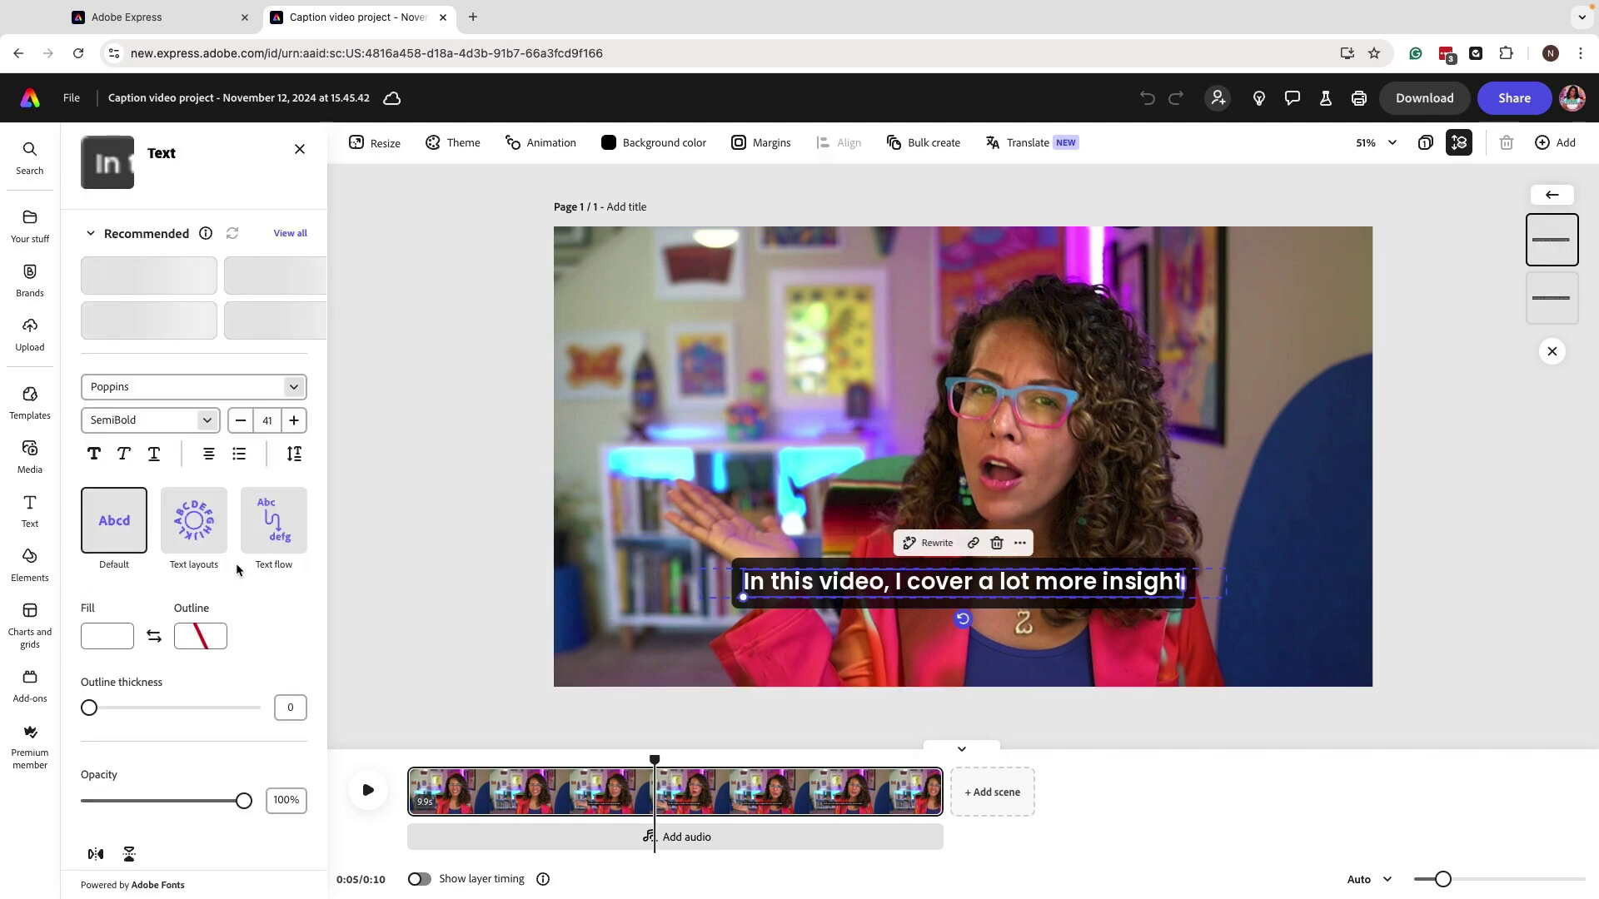
pyautogui.scroll(-4, 236, 566)
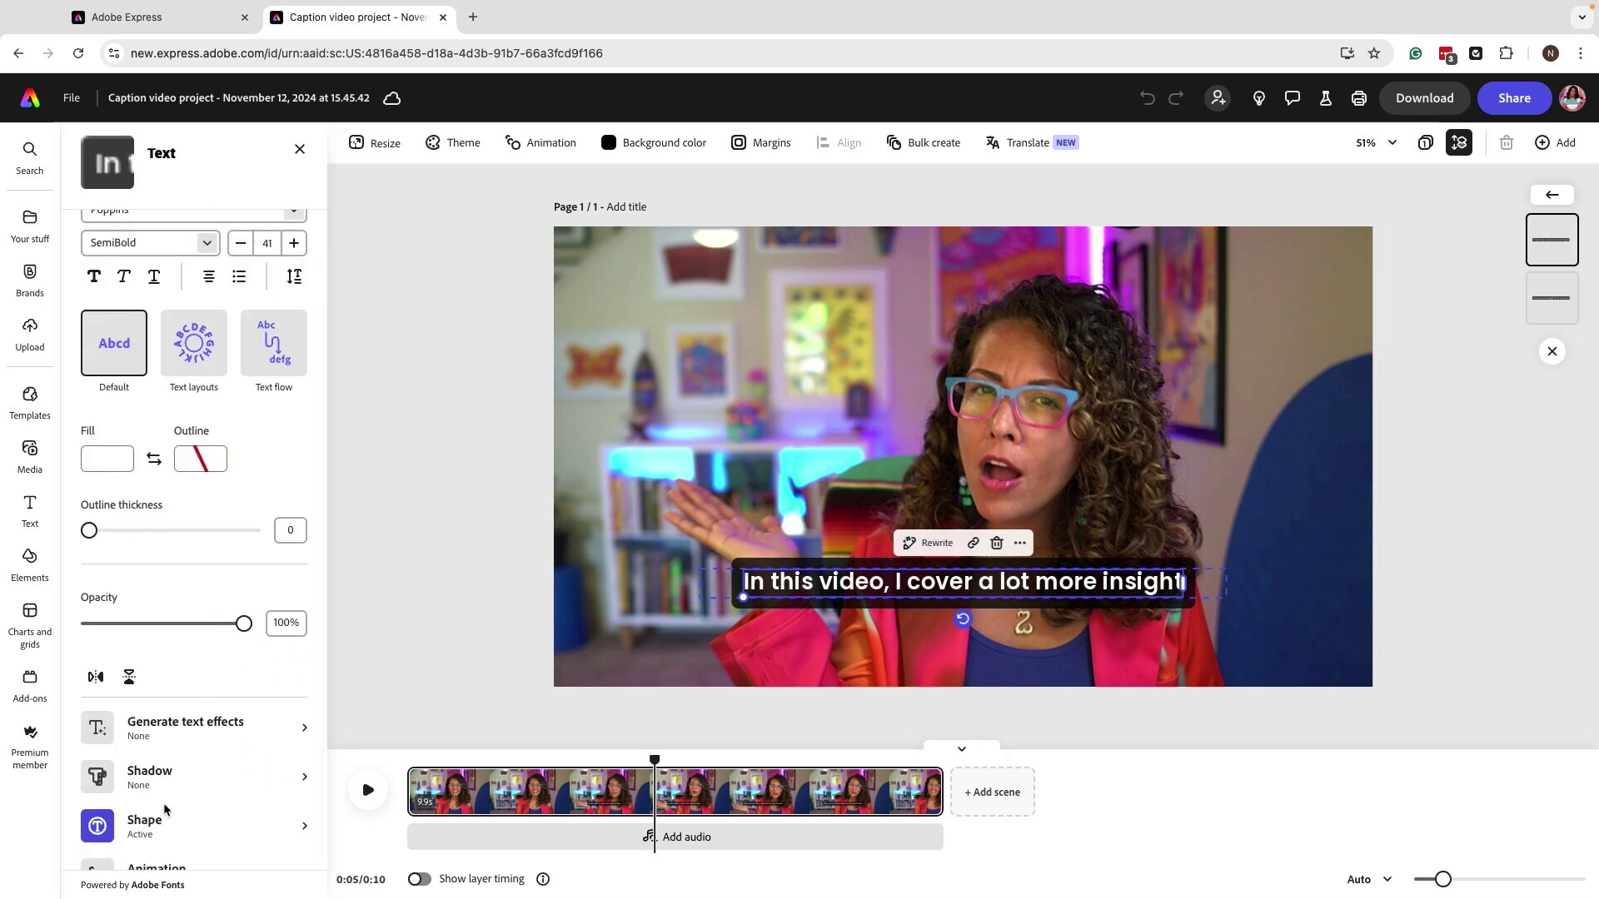
pyautogui.click(138, 833)
pyautogui.click(194, 389)
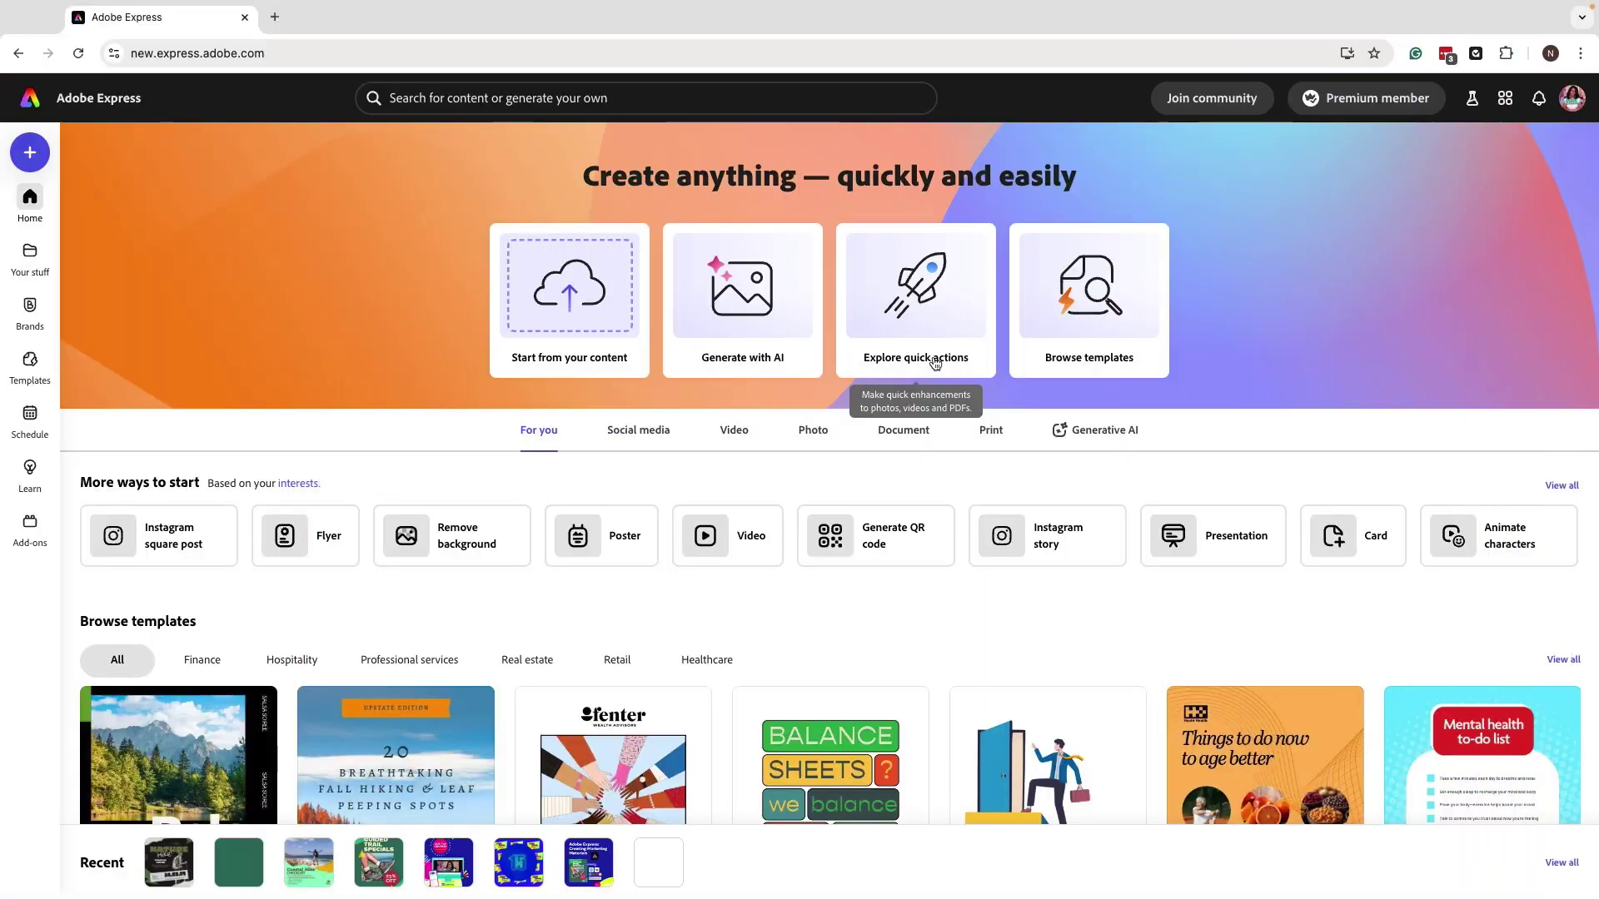
# Browse the quick actions list from the home page toward Generate QR code
pyautogui.click(979, 359)
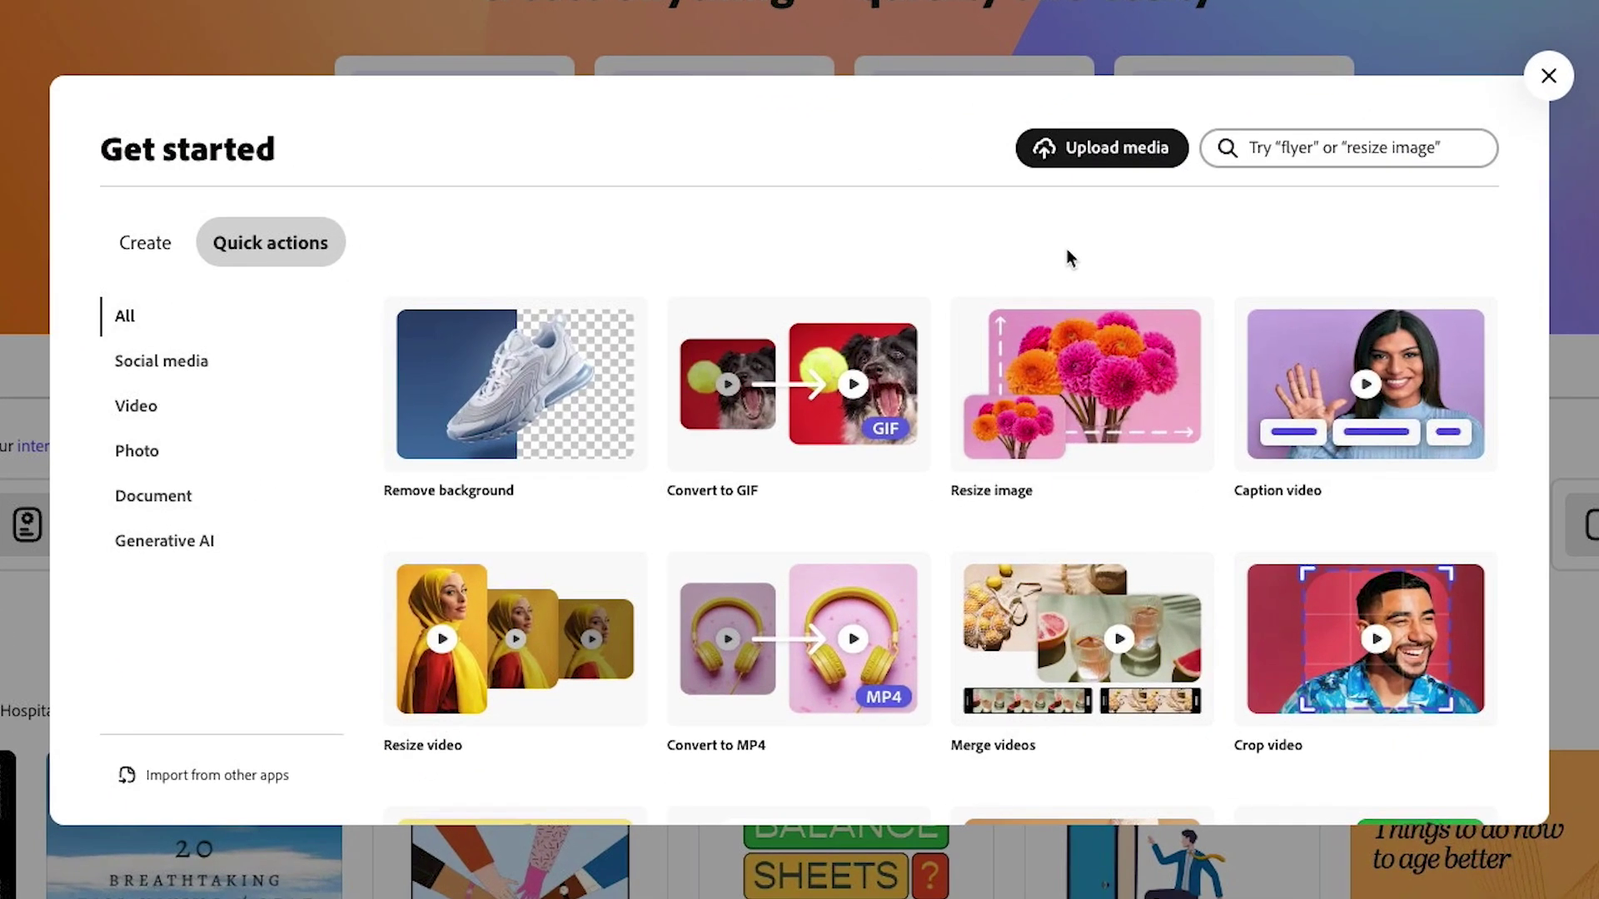
pyautogui.scroll(-3, 1010, 314)
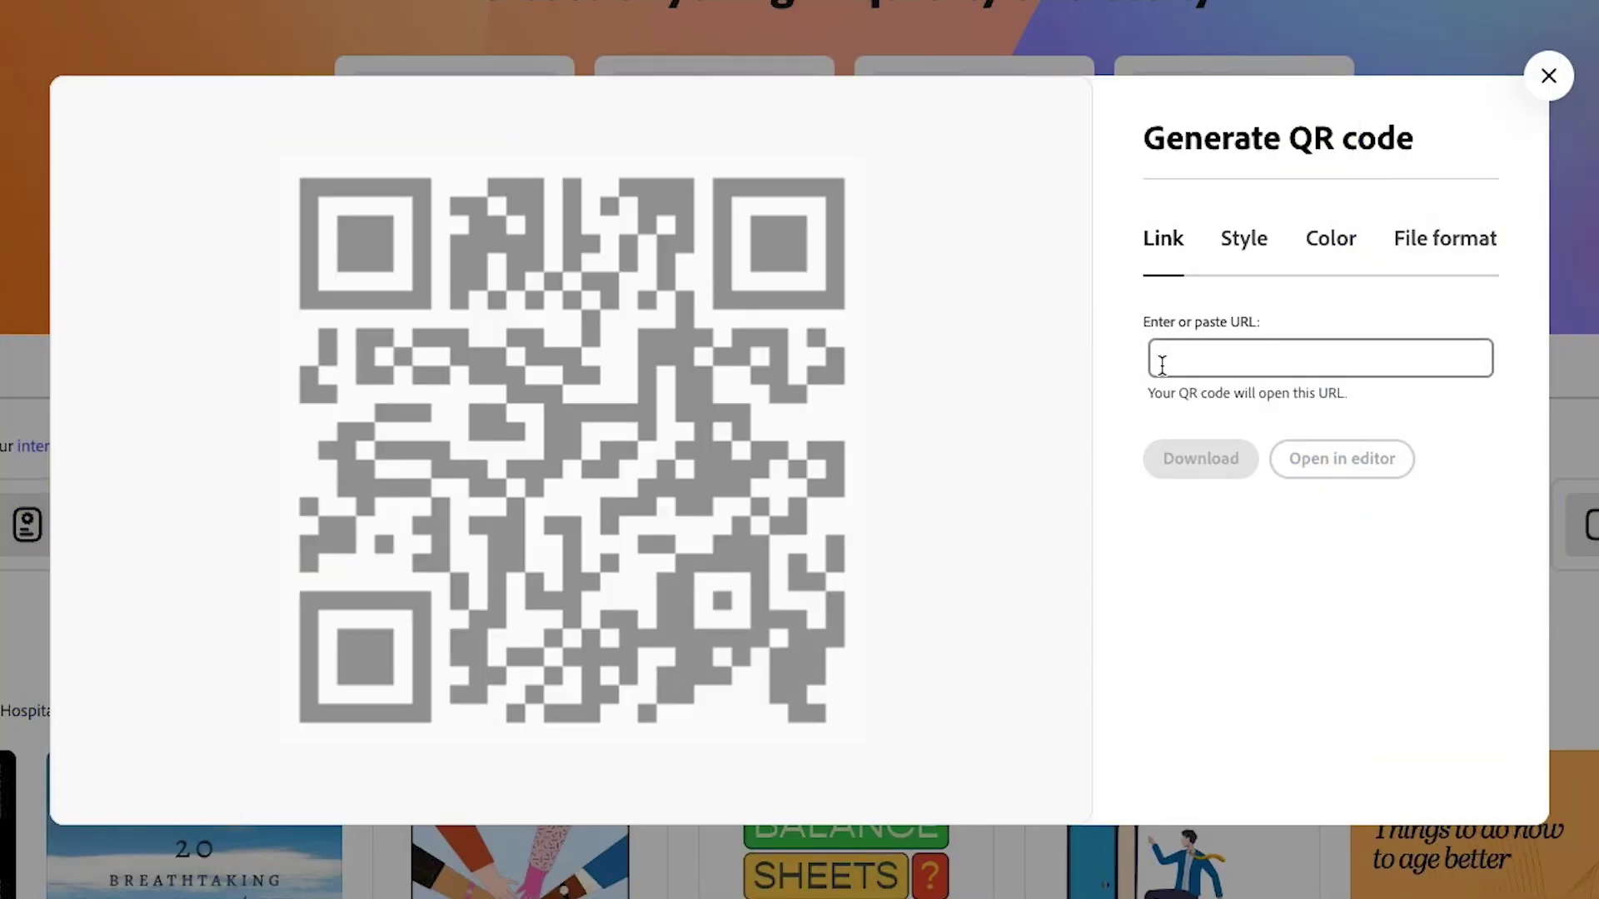
# Give the QR code round dots, rounded marker borders and dot-shaped marker centres
pyautogui.click(1244, 239)
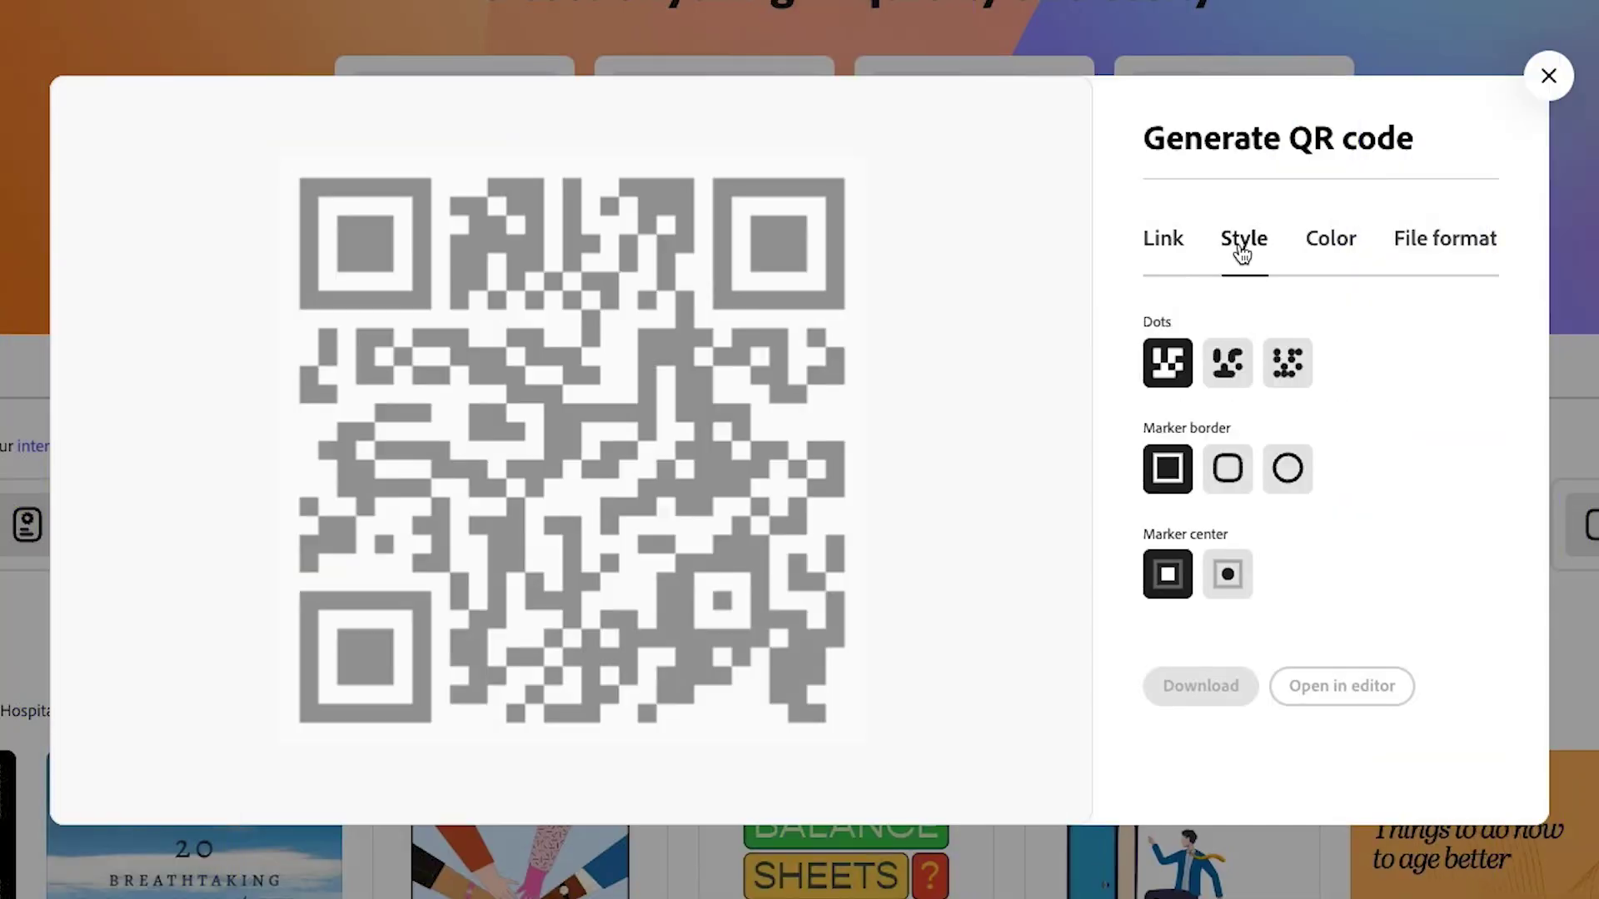
pyautogui.click(1229, 367)
pyautogui.click(1289, 372)
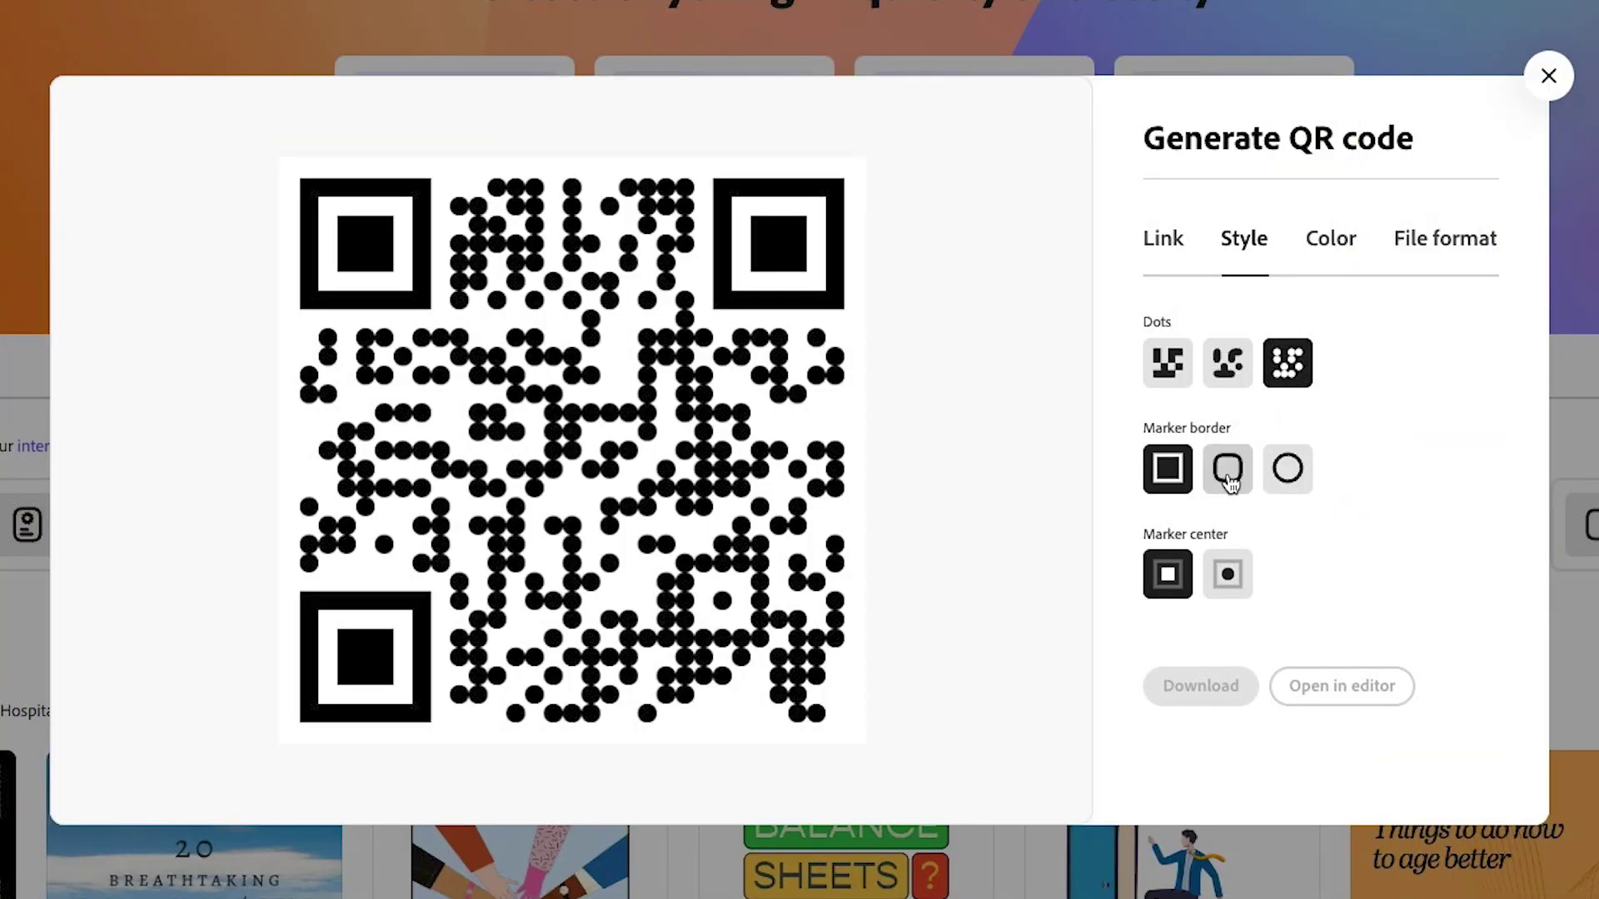
pyautogui.click(1227, 468)
pyautogui.click(1230, 576)
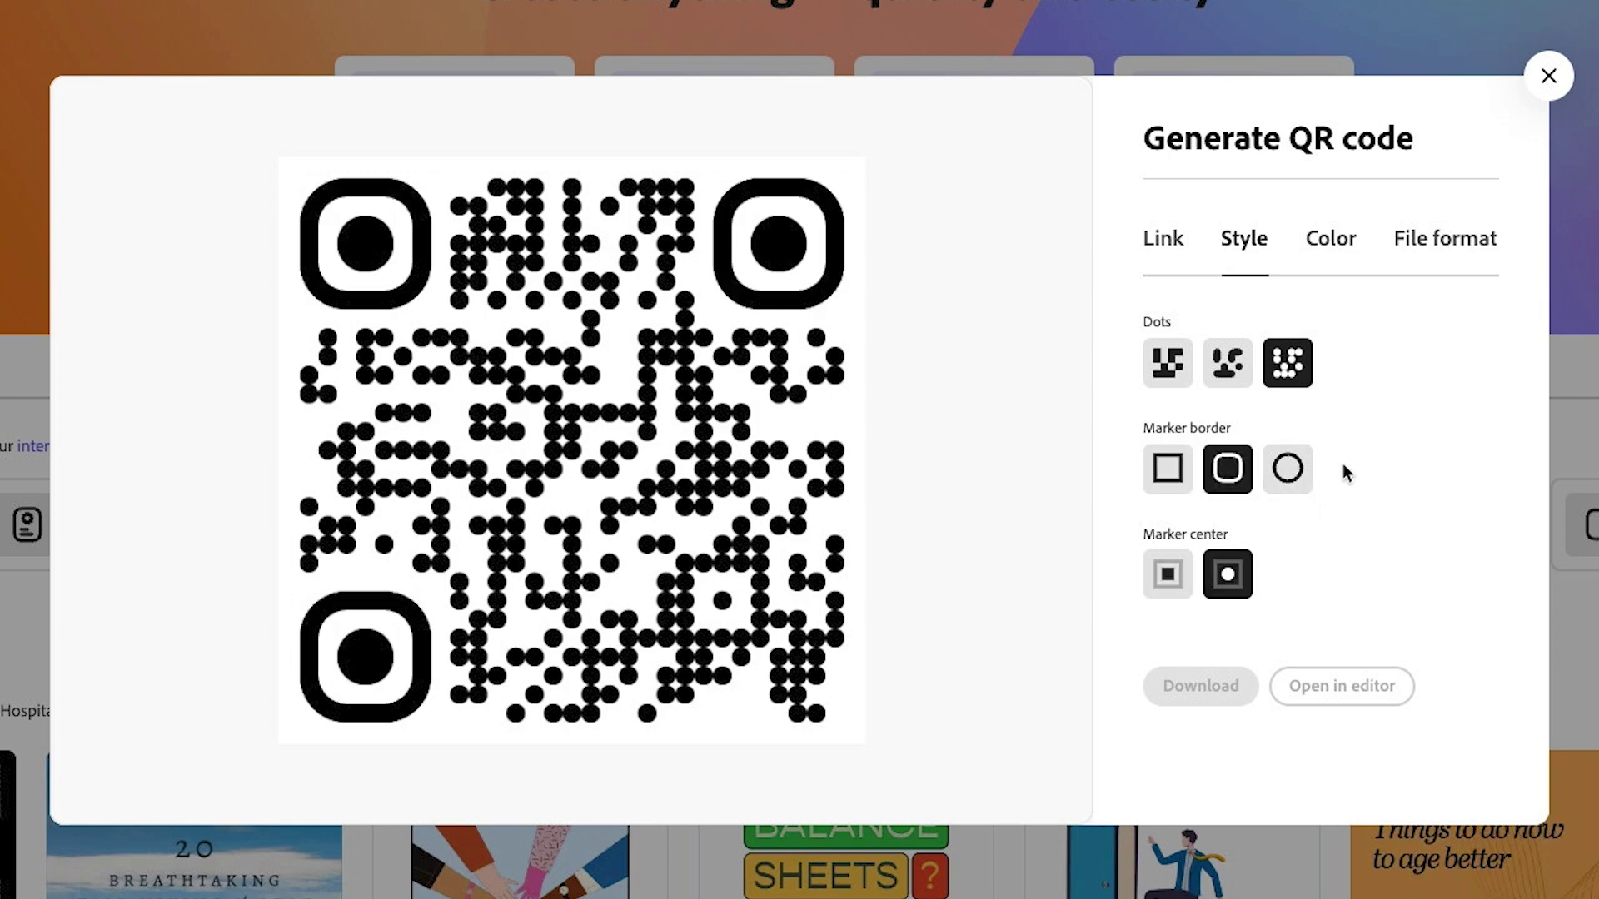
# Keep the QR code black with PNG file format, then return to the Link field
pyautogui.click(1337, 258)
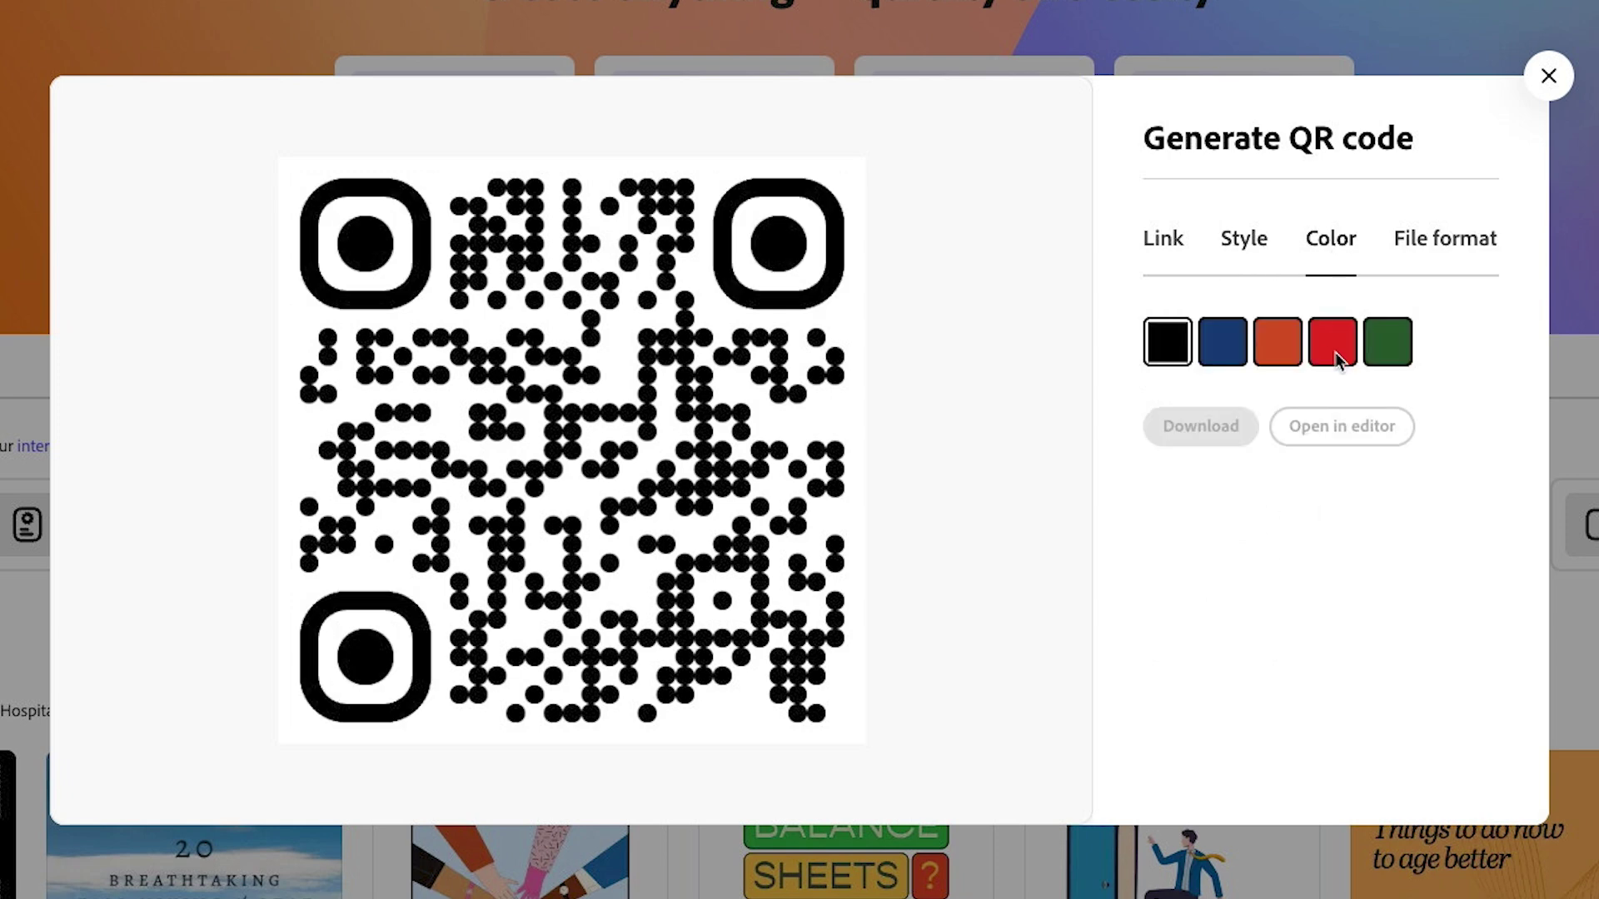
pyautogui.click(1438, 247)
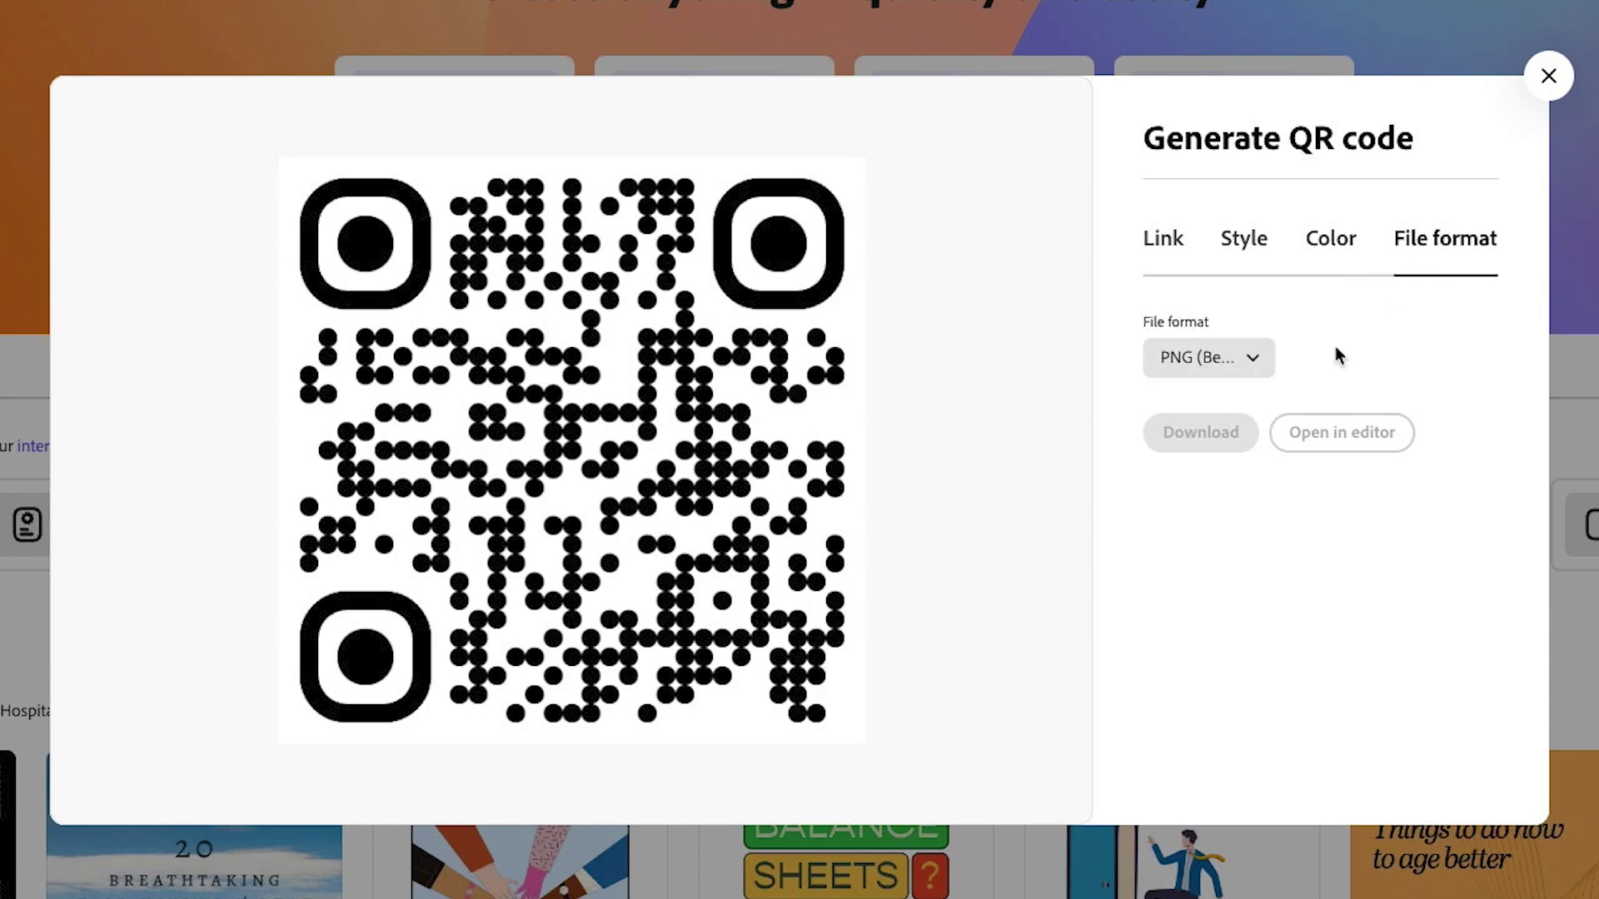
pyautogui.click(1222, 372)
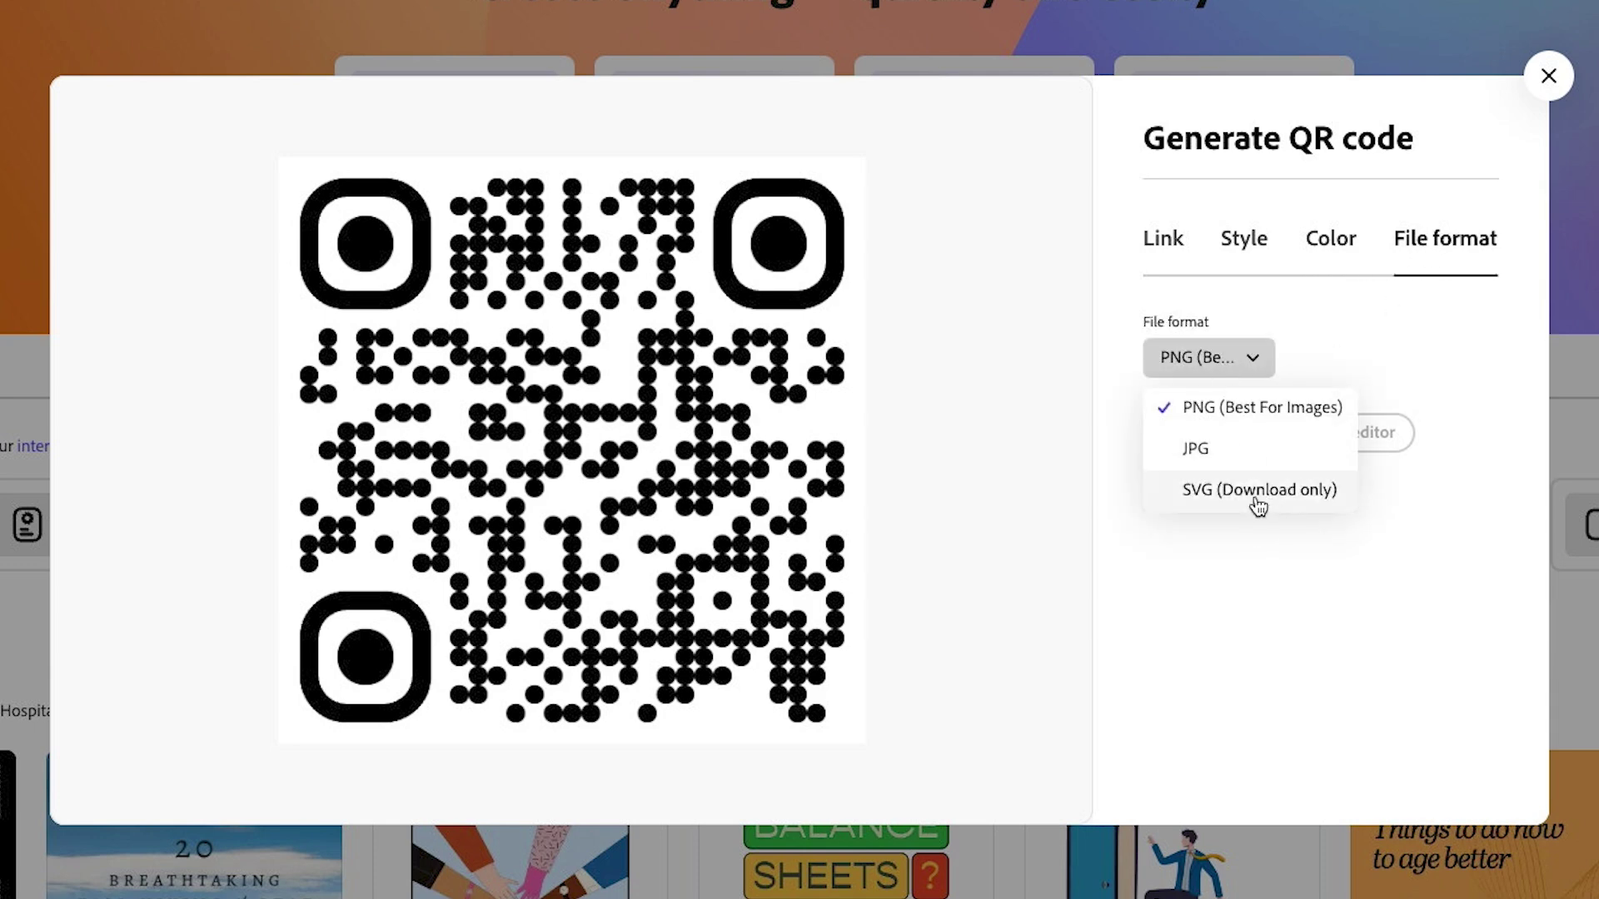
pyautogui.click(1401, 345)
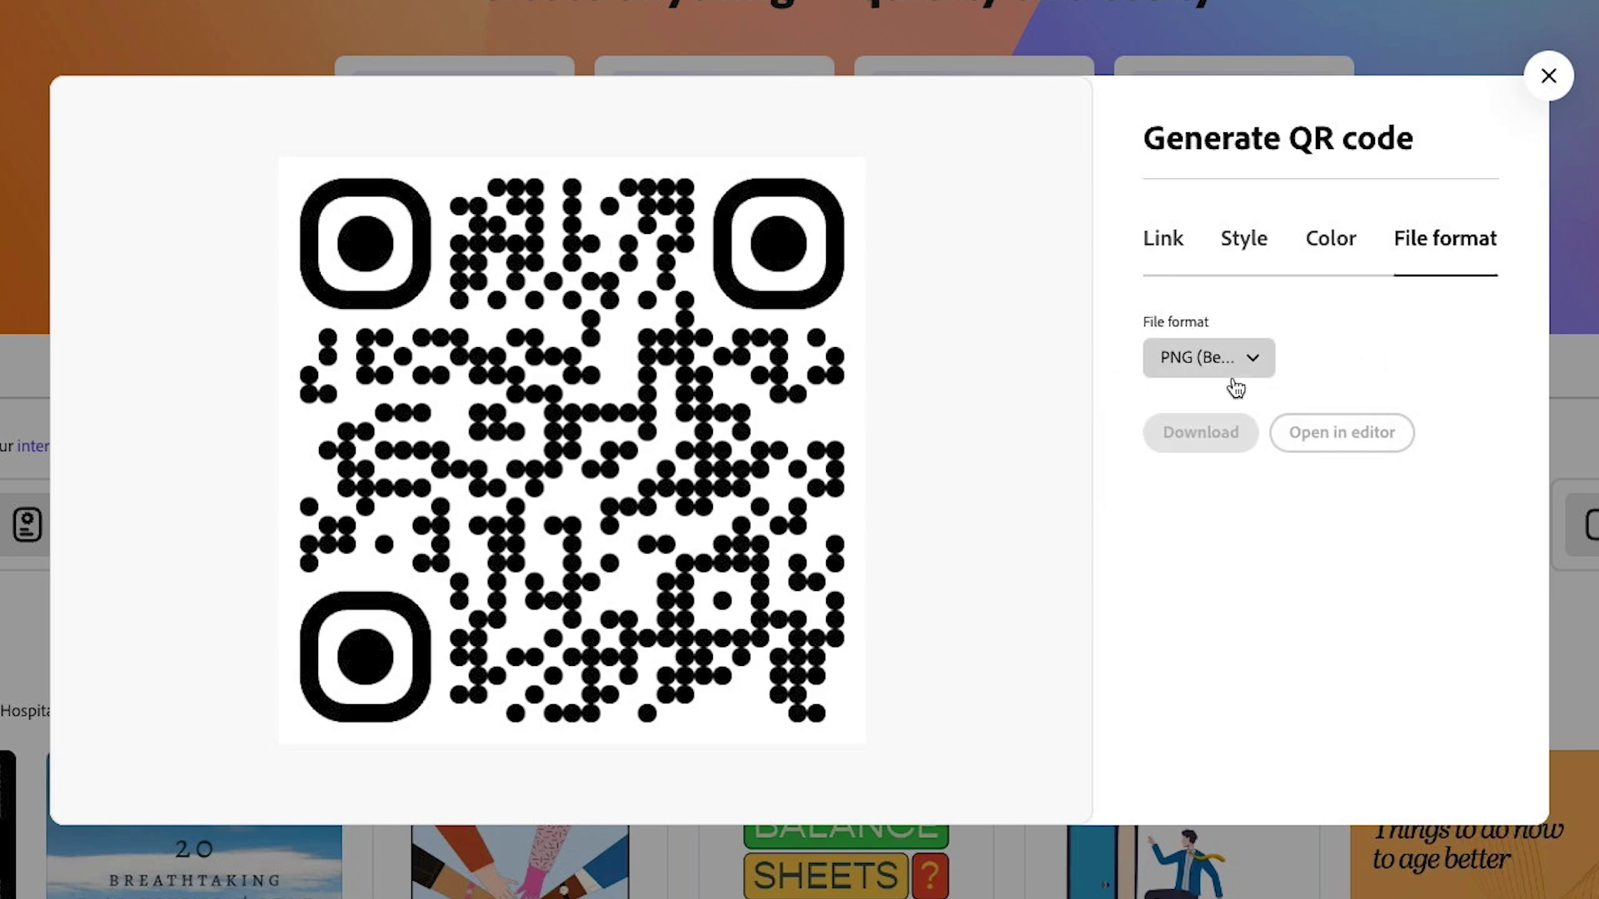
pyautogui.click(1346, 250)
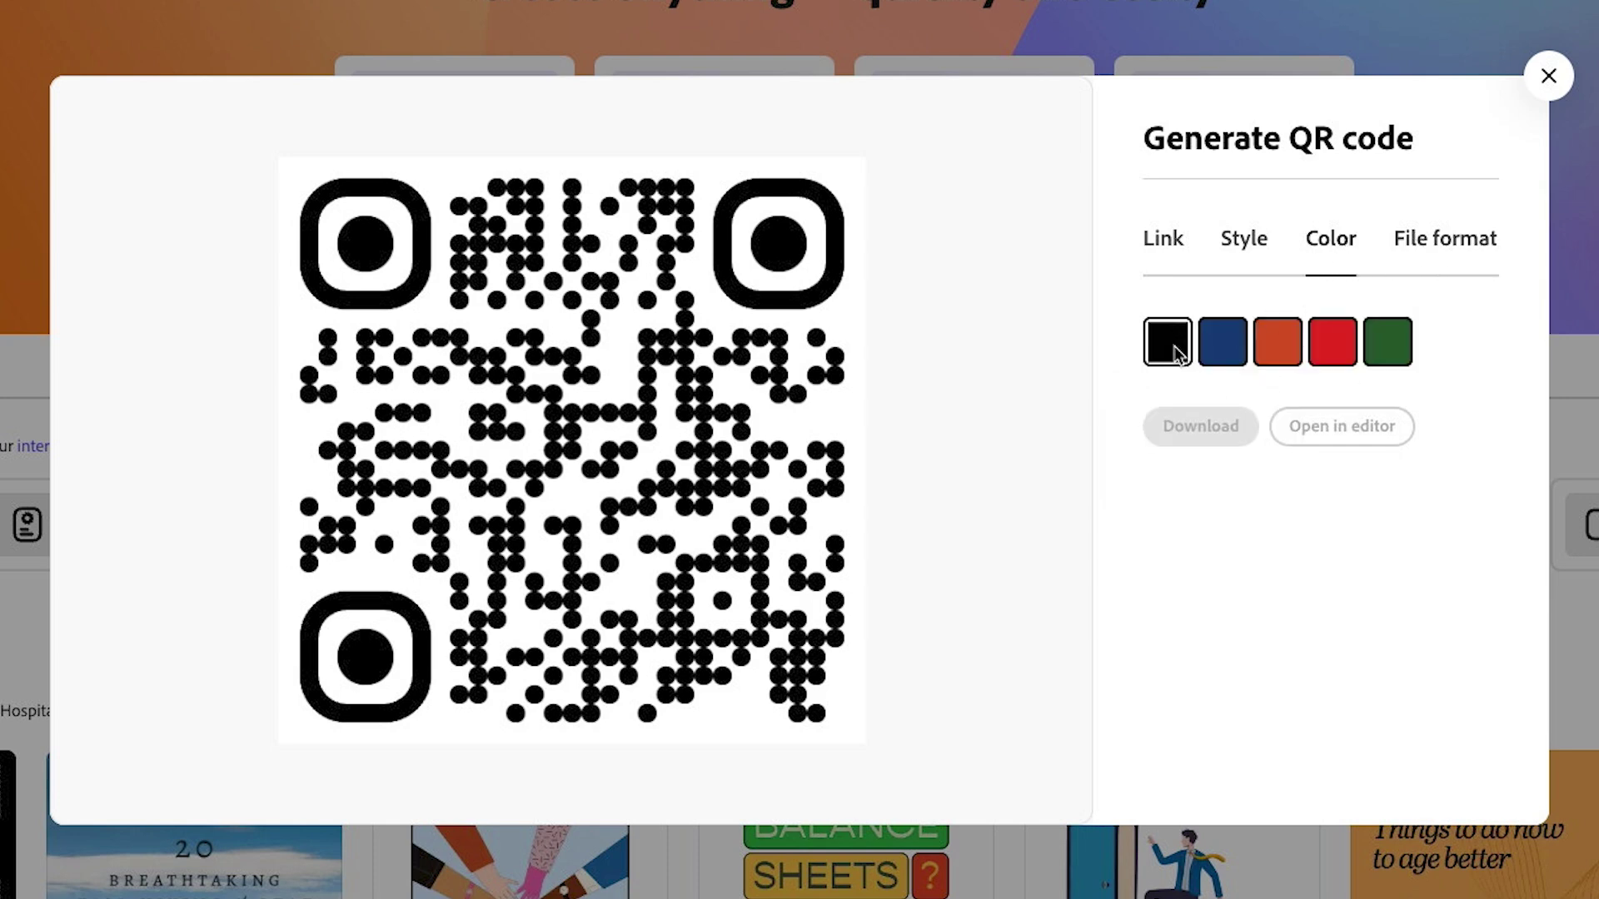
pyautogui.click(1161, 241)
pyautogui.click(1235, 348)
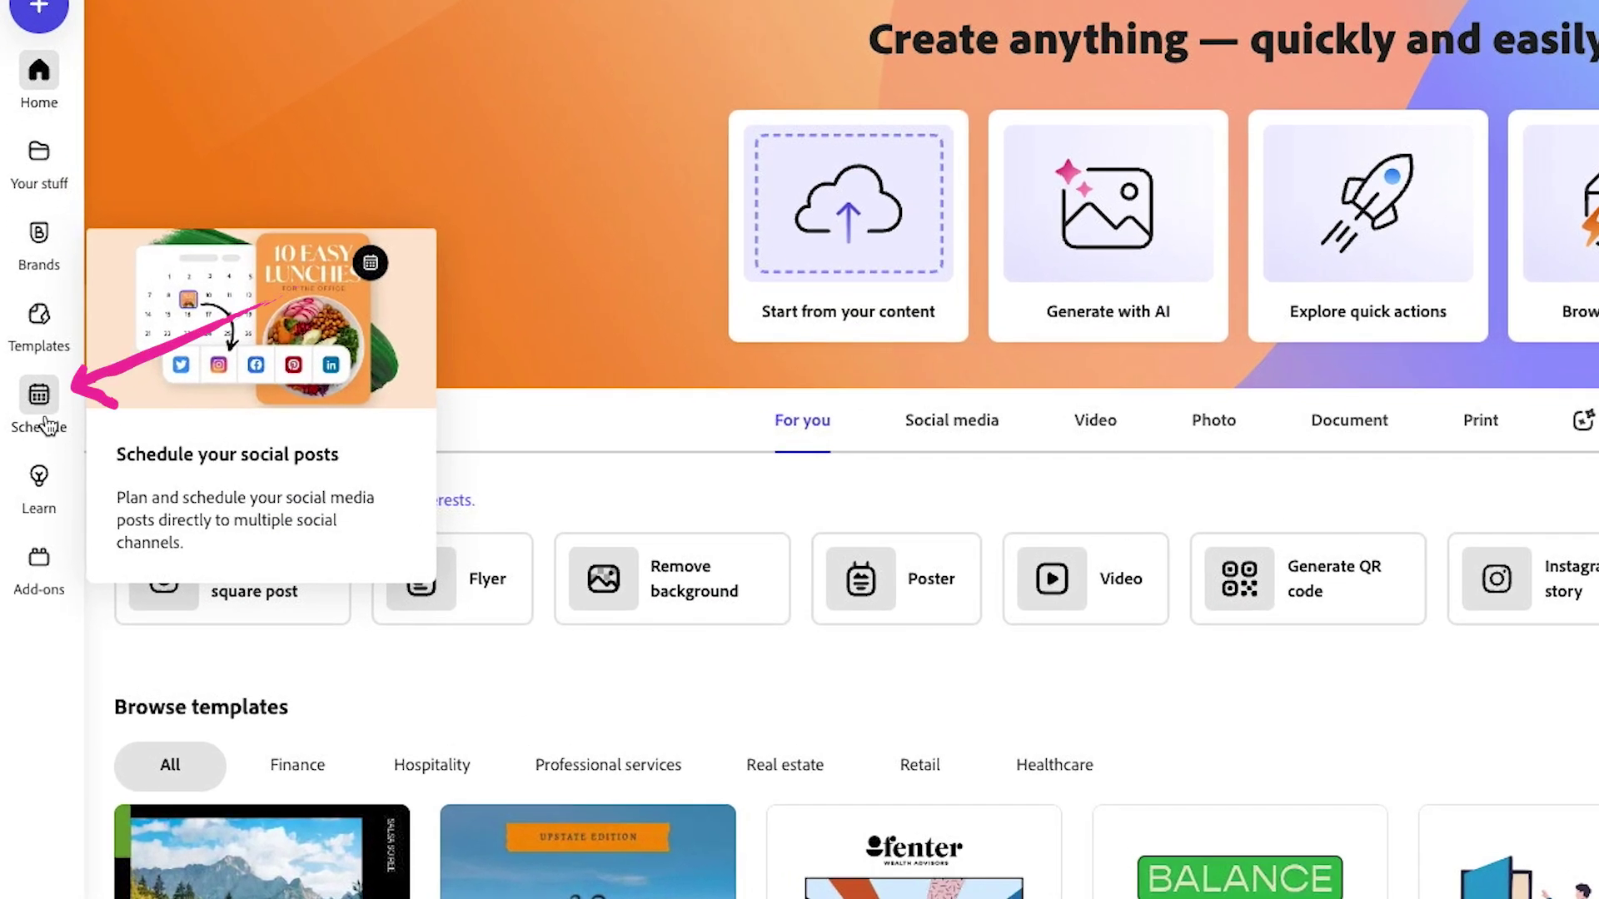
# Open the Personal calendar's connections and attempt linking TikTok, leaving it unconnected
pyautogui.click(47, 426)
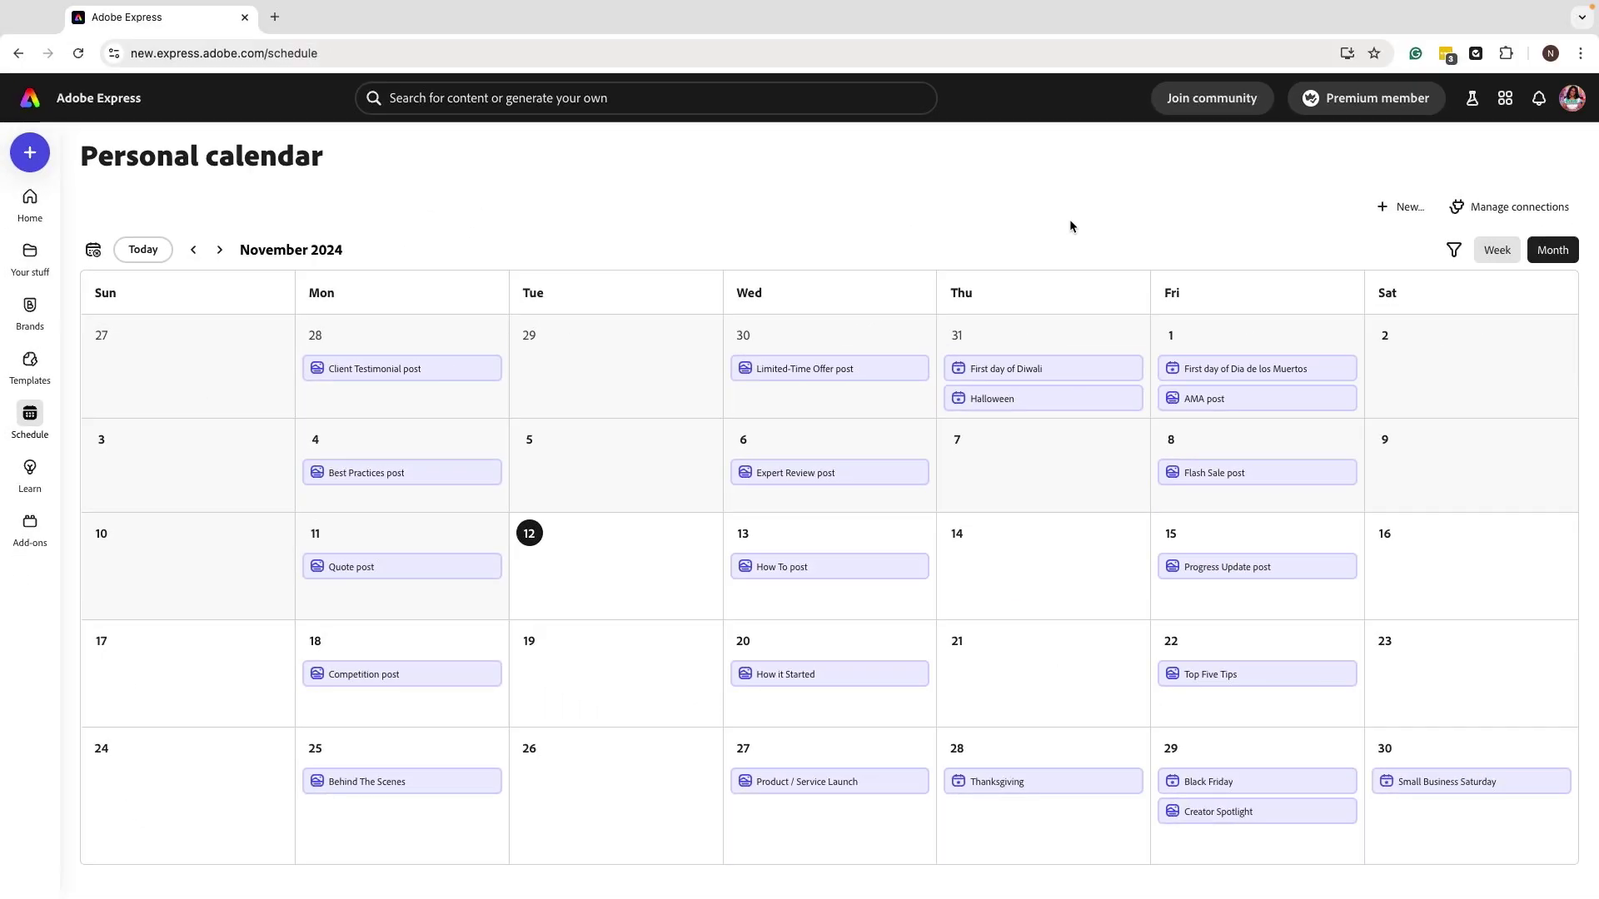
pyautogui.click(1502, 213)
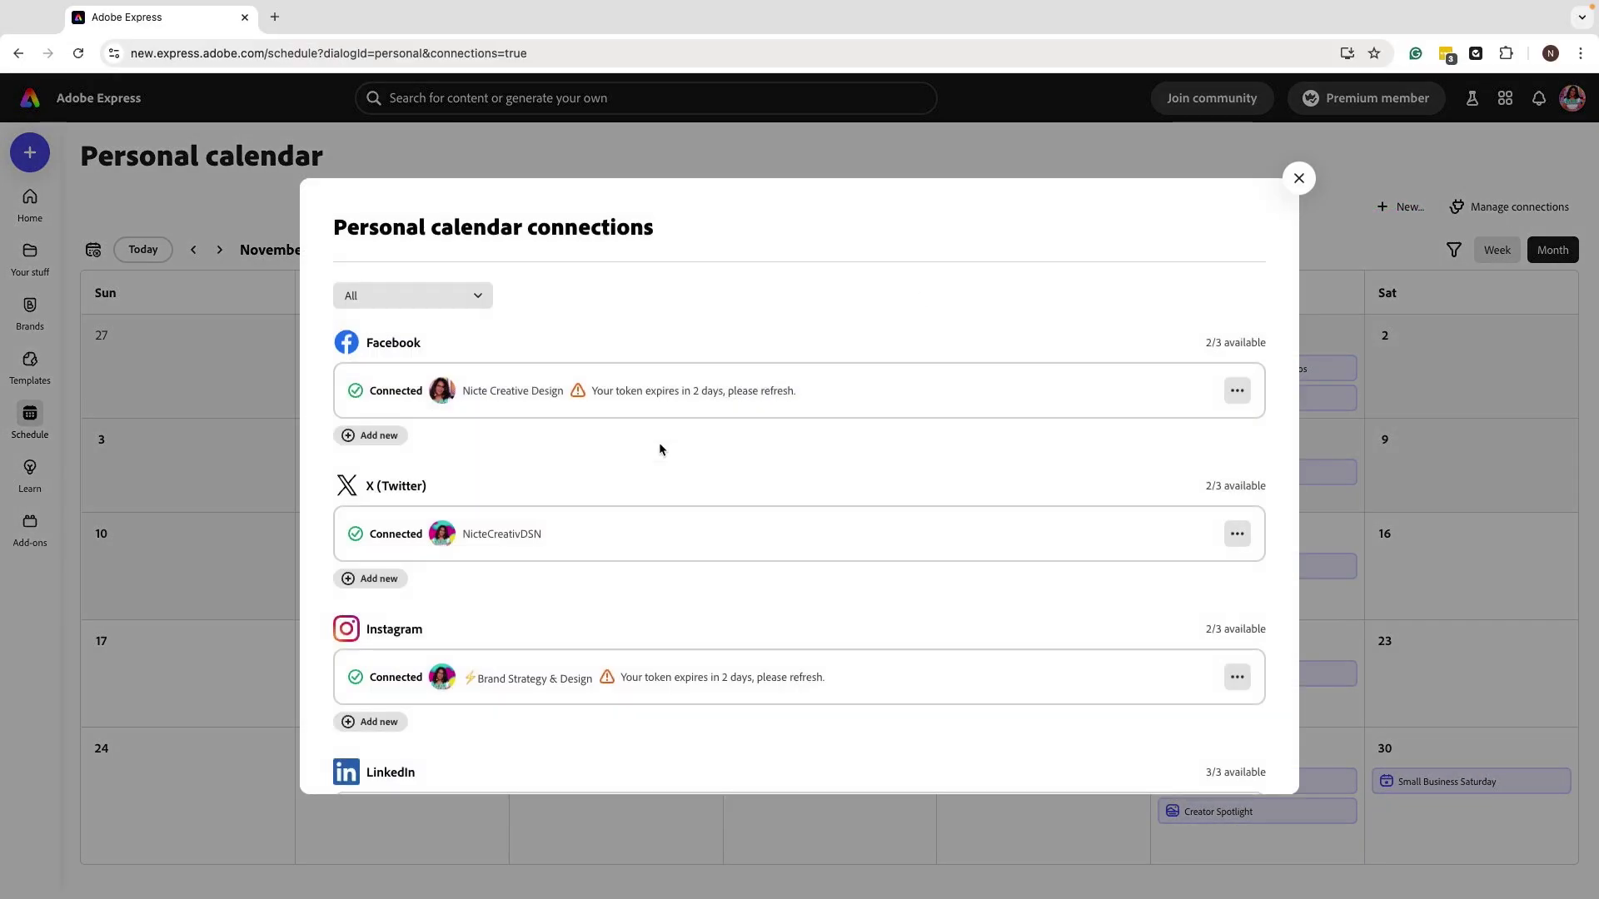
pyautogui.scroll(-5, 589, 489)
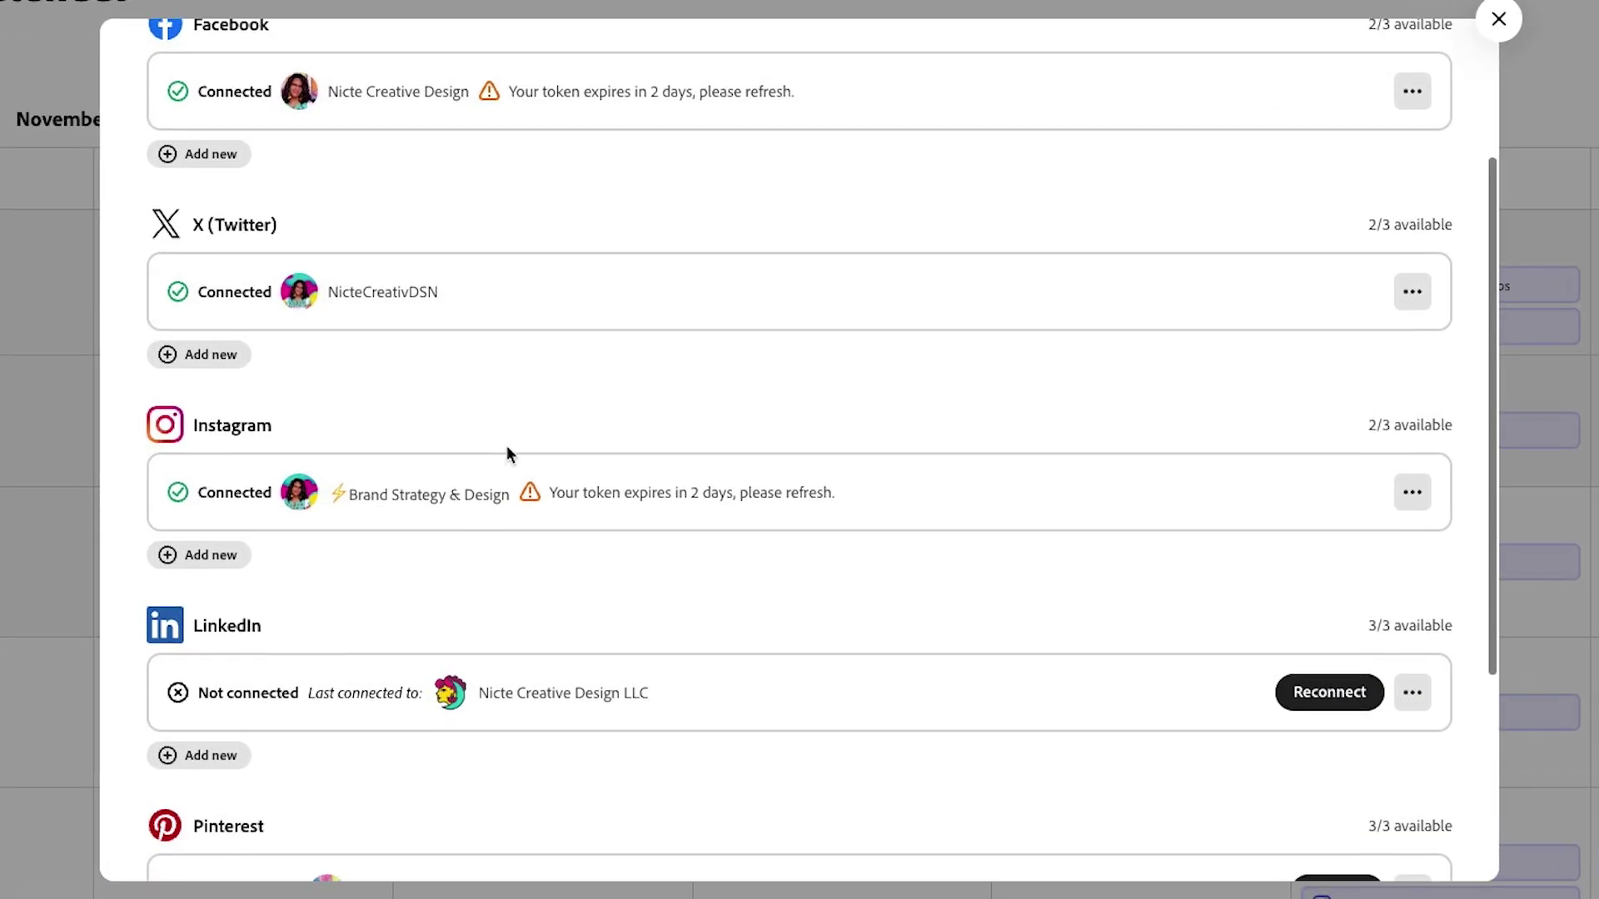
pyautogui.scroll(-3, 508, 453)
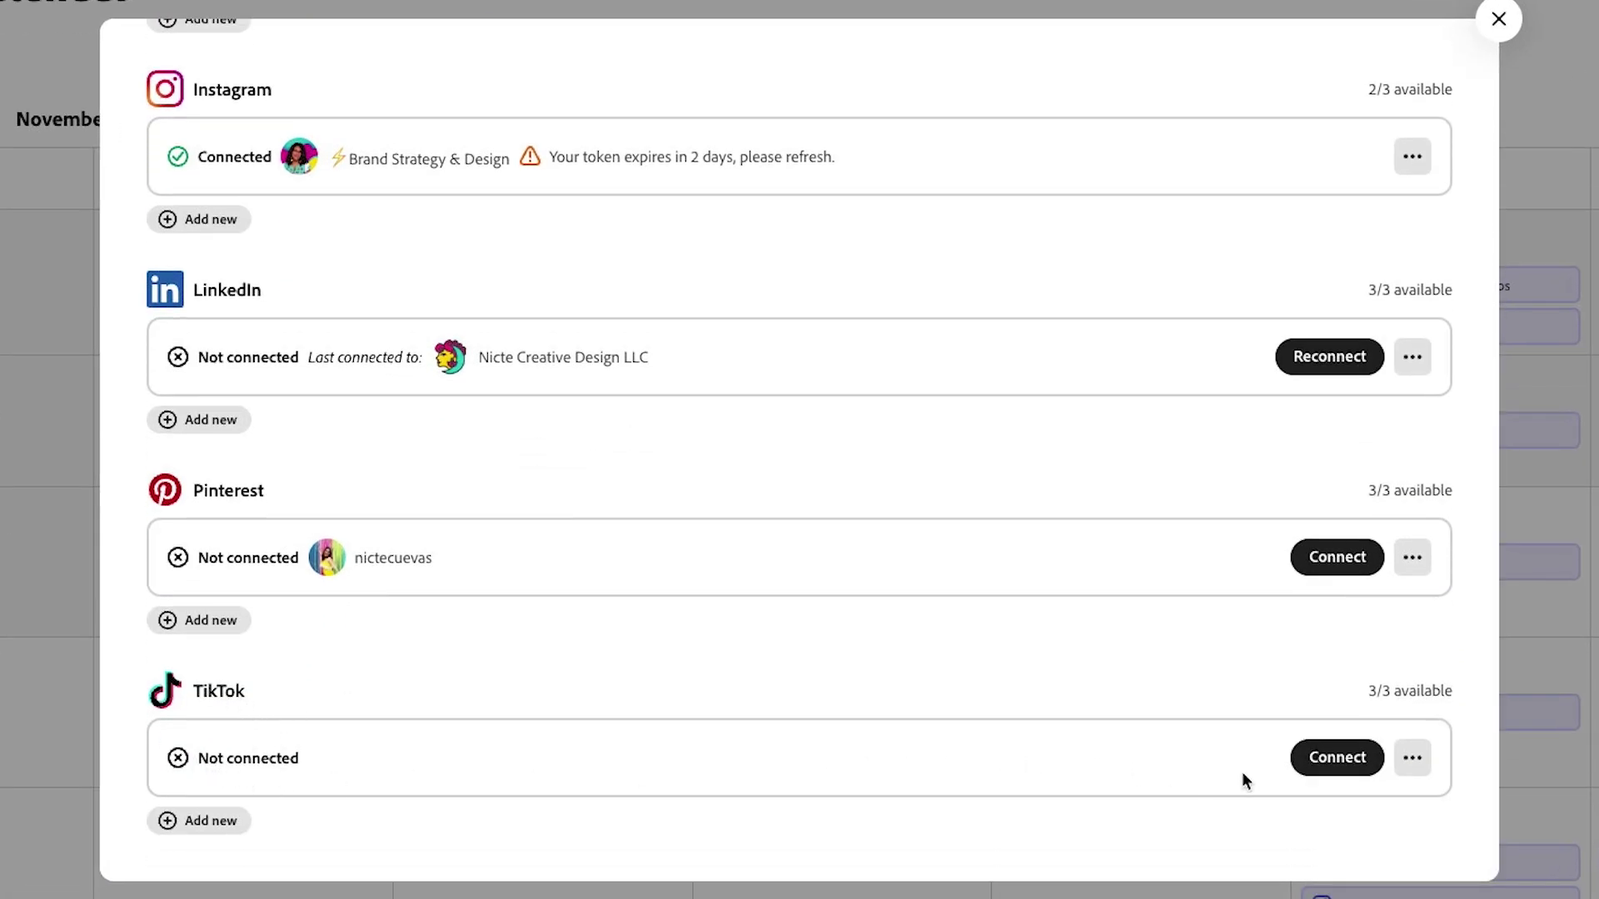
pyautogui.click(1333, 768)
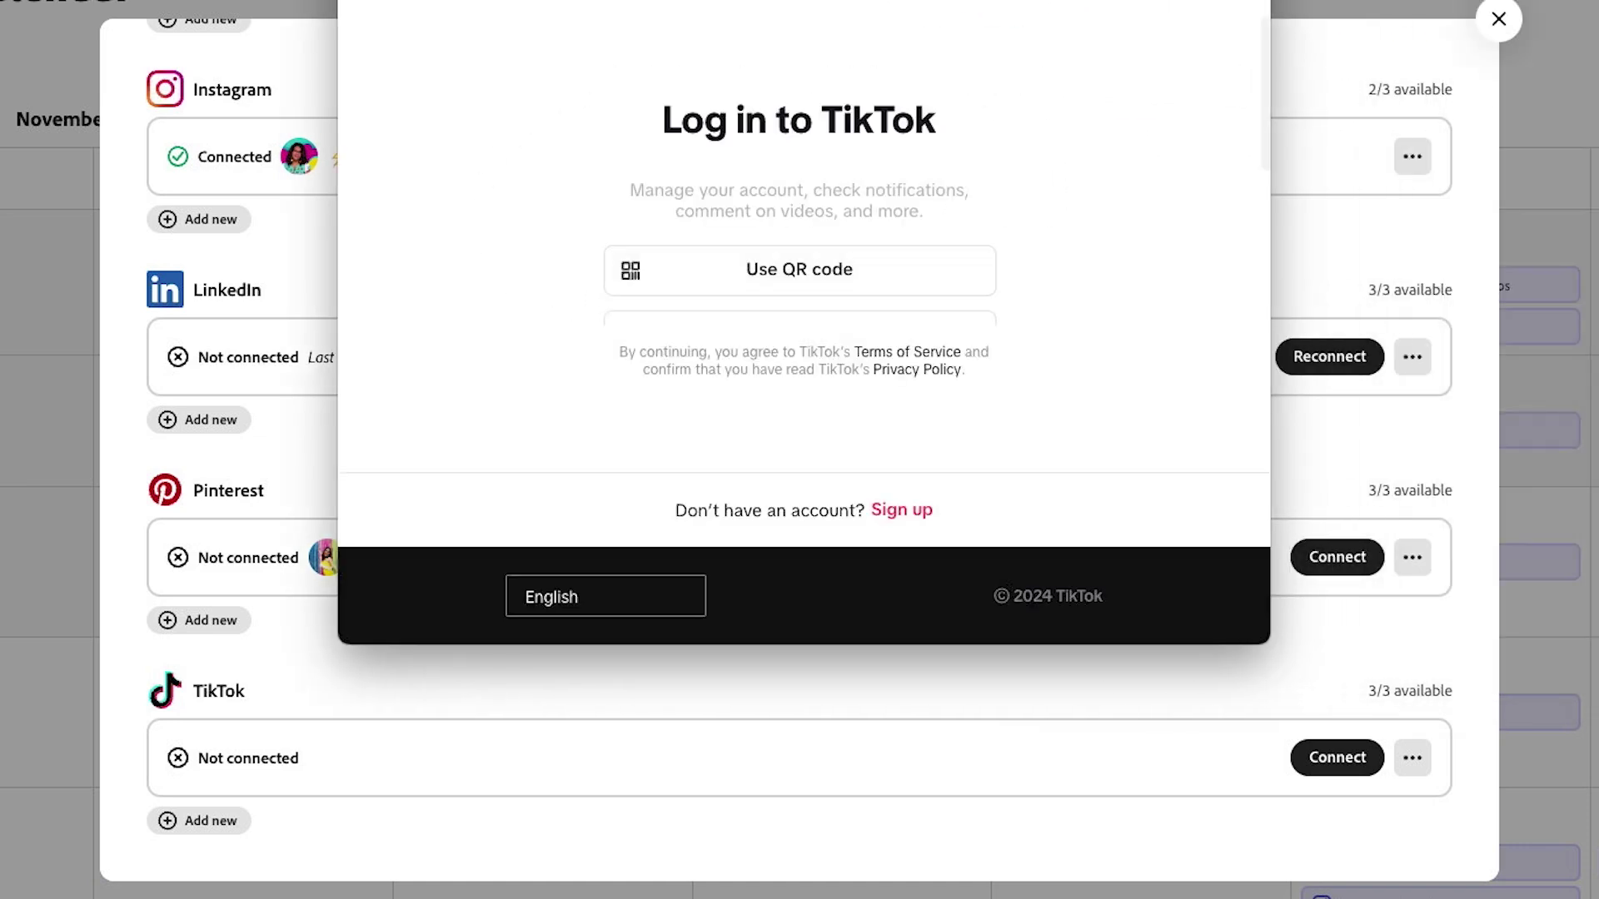
pyautogui.scroll(7, 1118, 443)
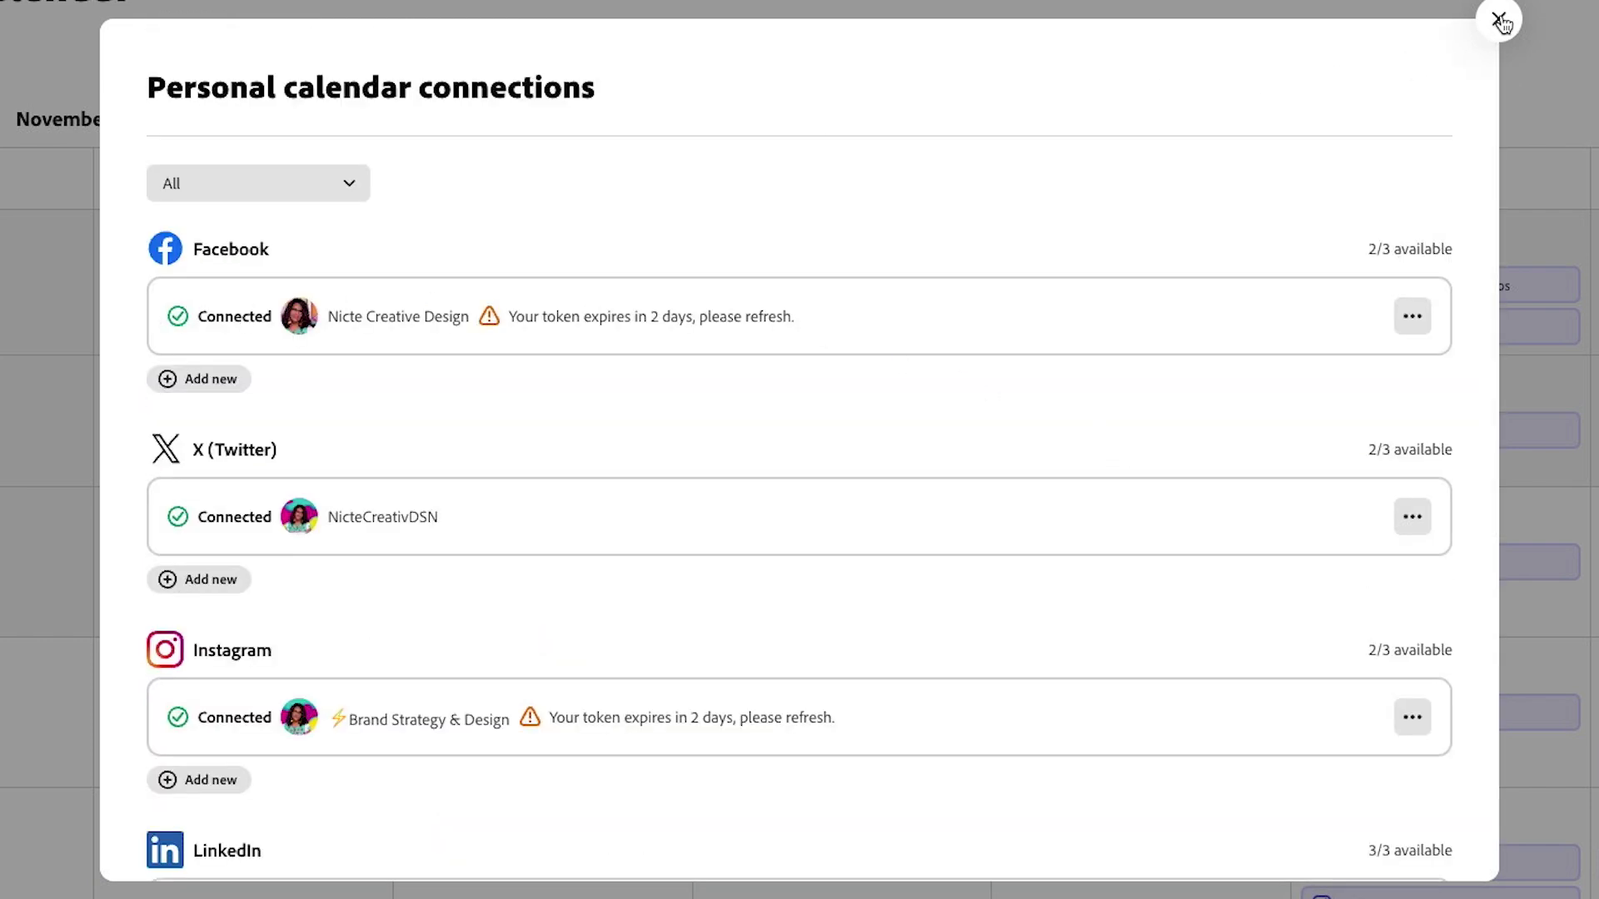
# Close the connections list and start a new post from November 14 to open the Guided Trail Specials flyer
pyautogui.click(1498, 20)
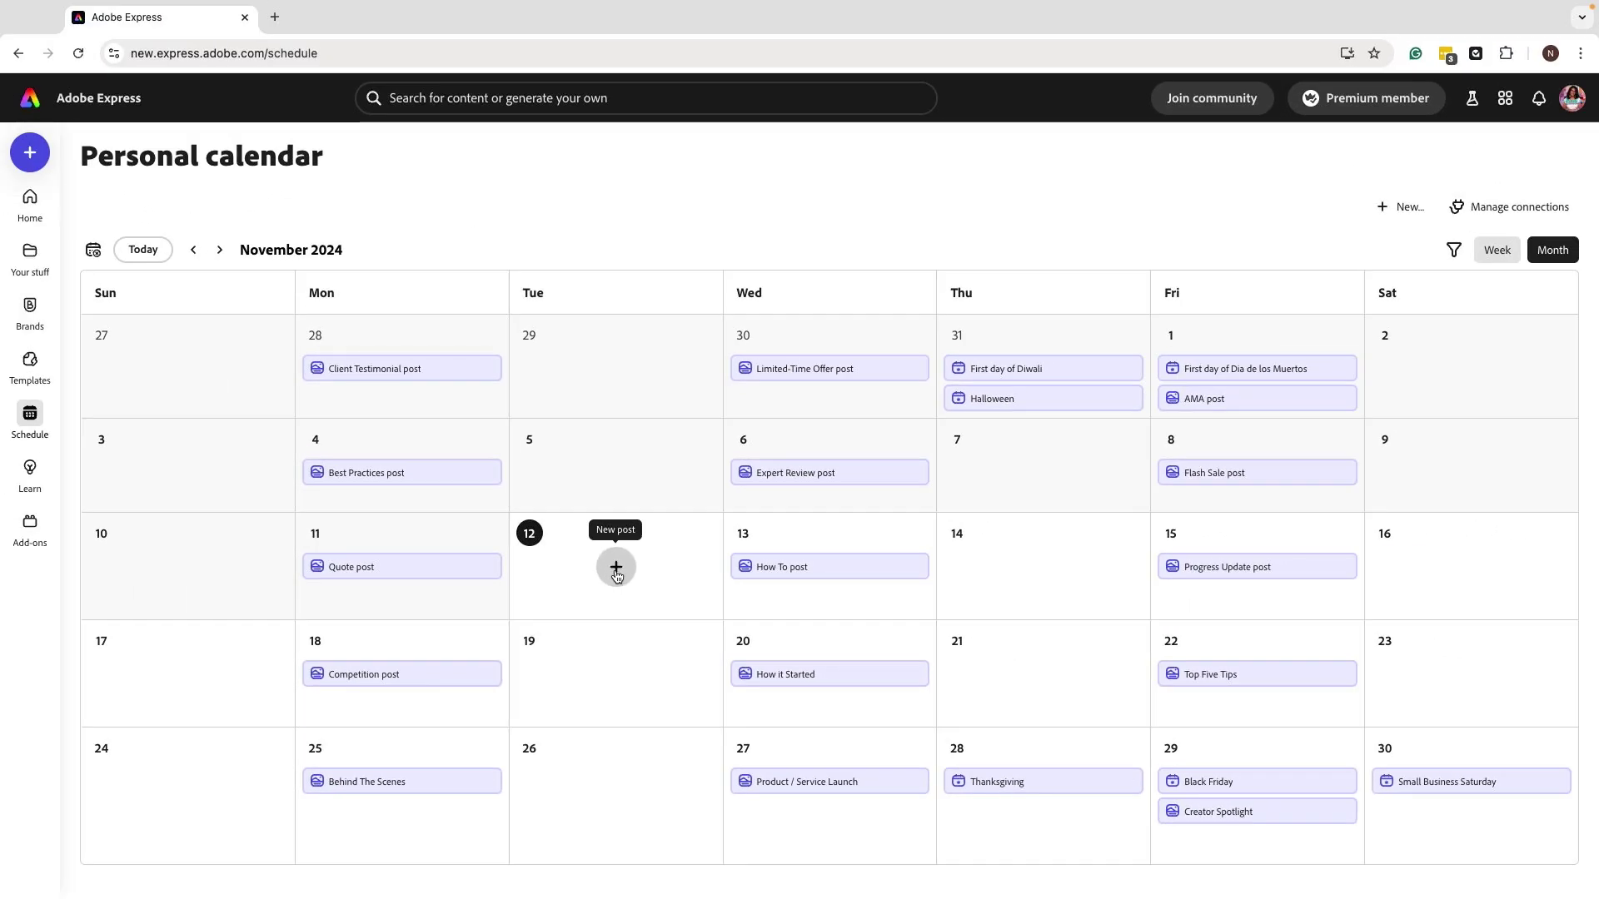
pyautogui.click(616, 568)
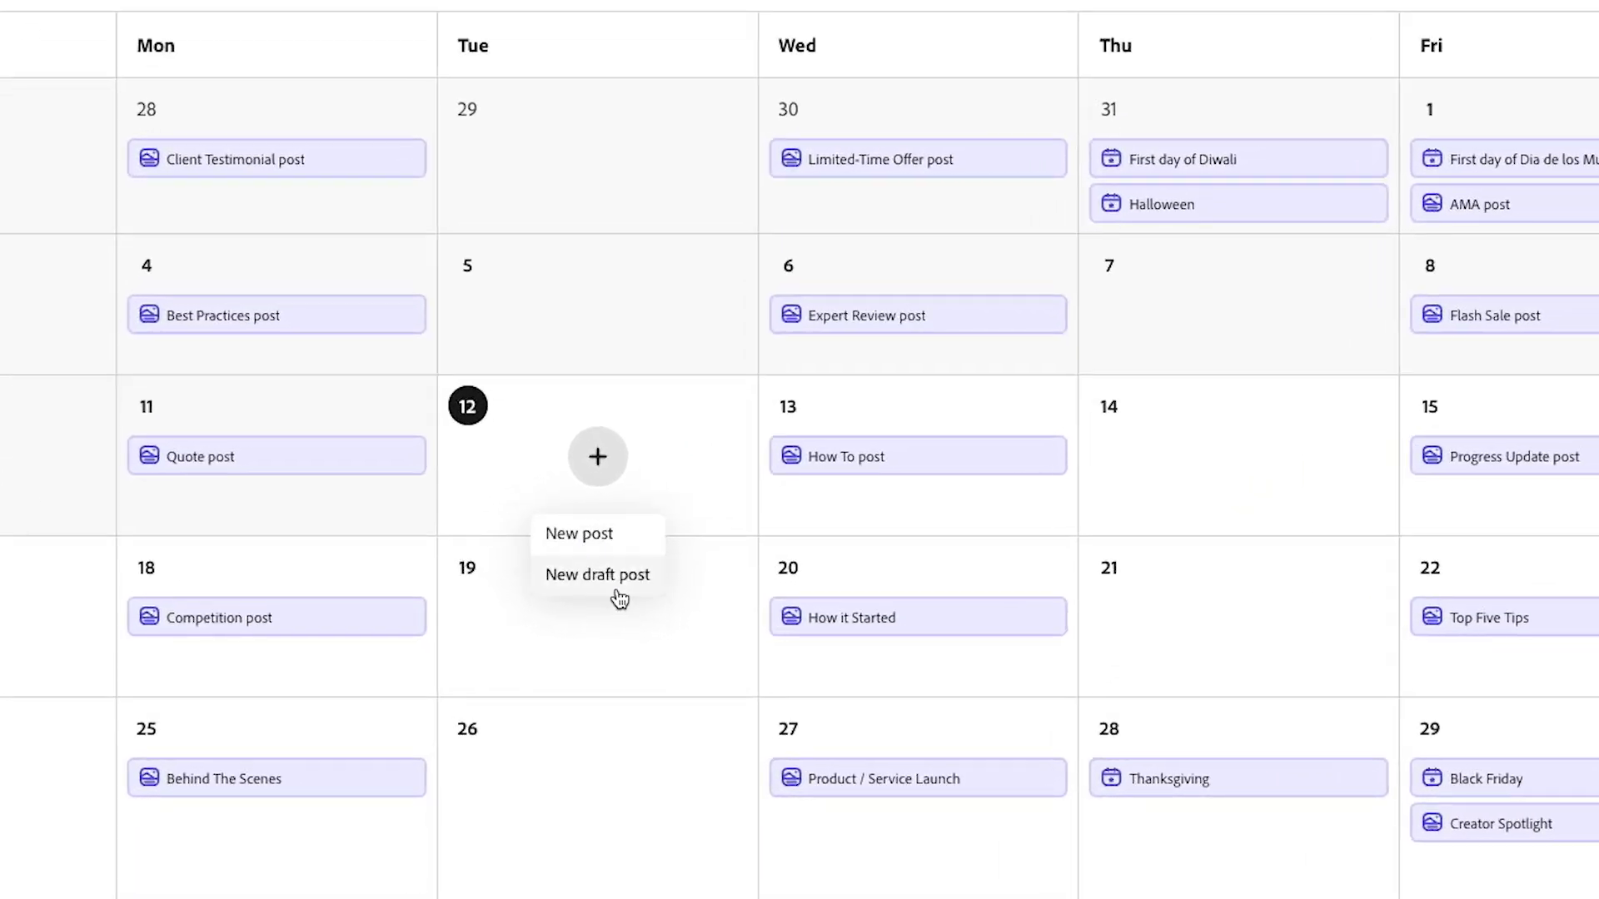
pyautogui.click(632, 629)
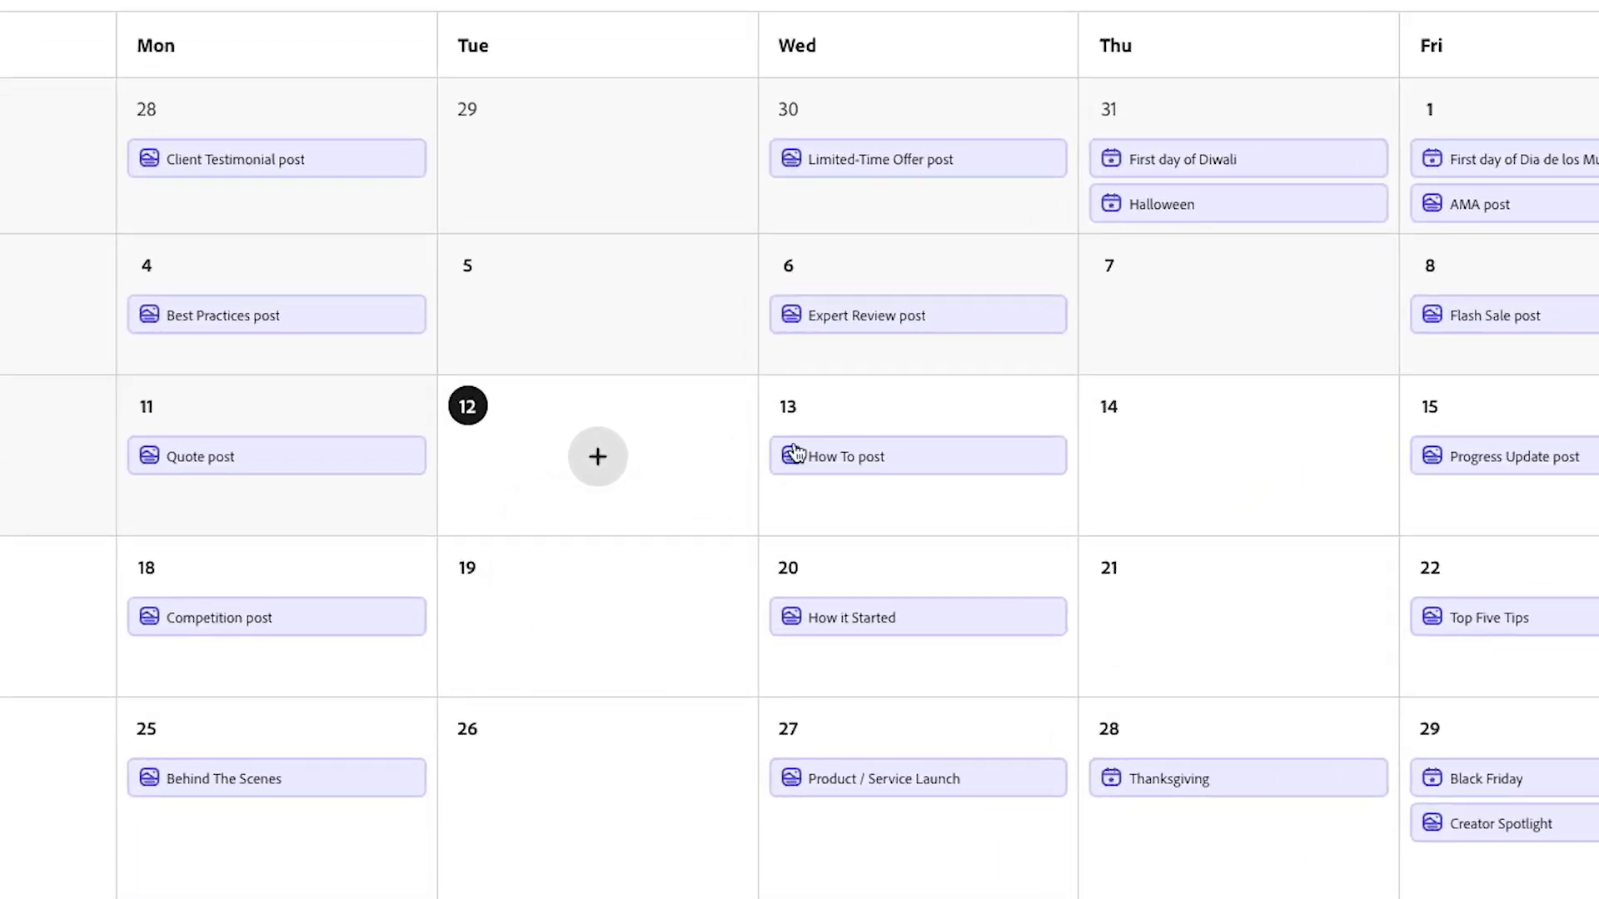
pyautogui.moveTo(827, 454)
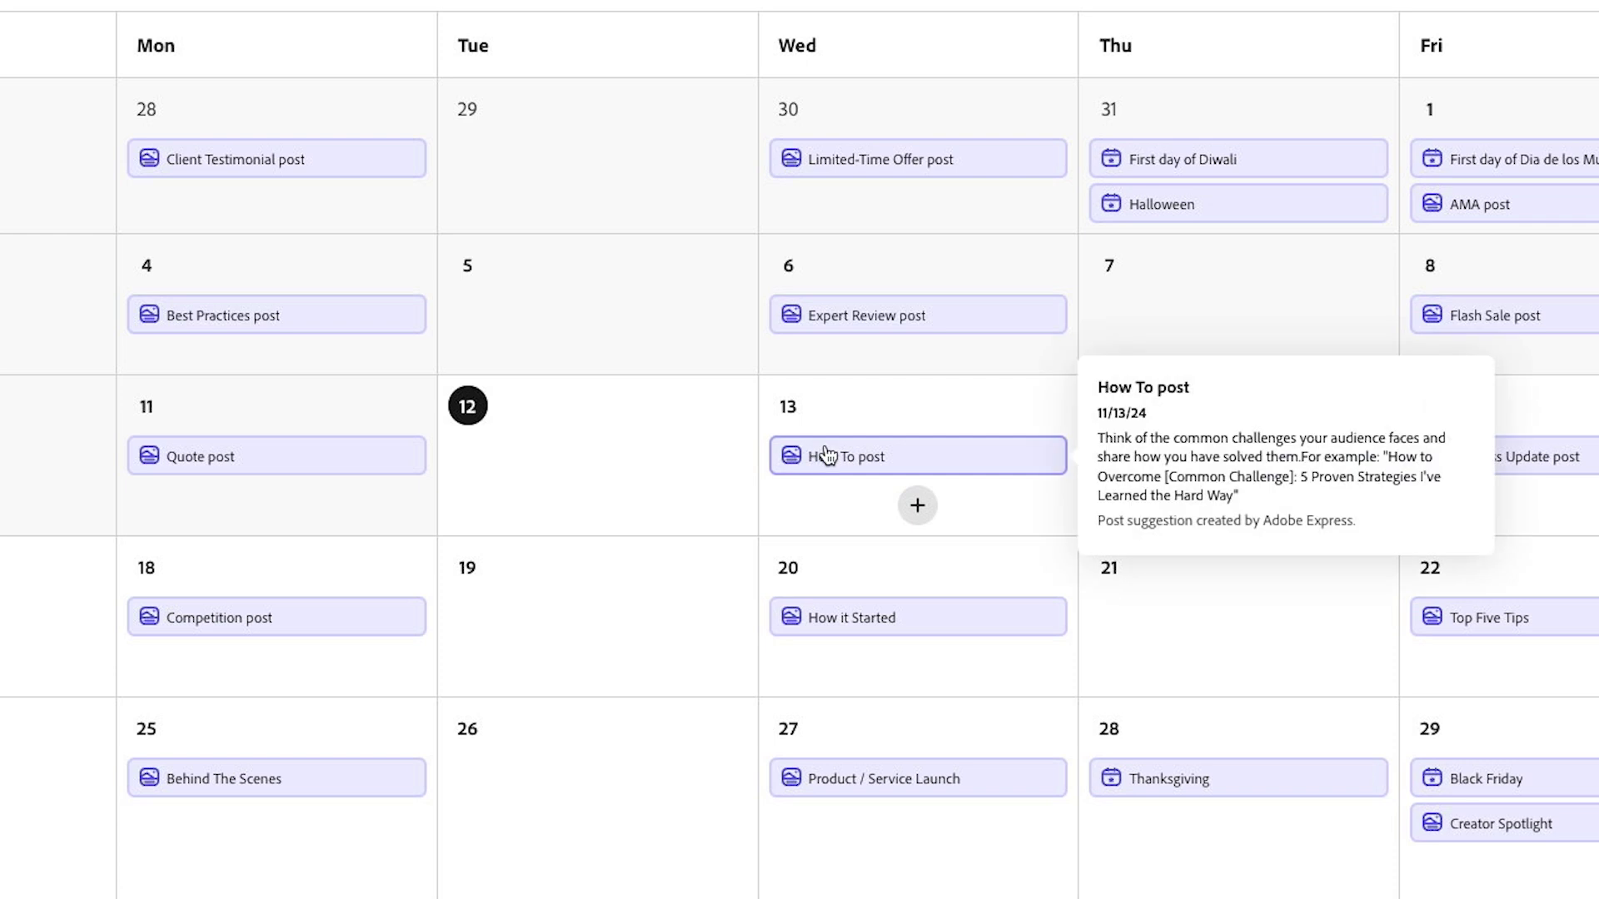
pyautogui.moveTo(1438, 326)
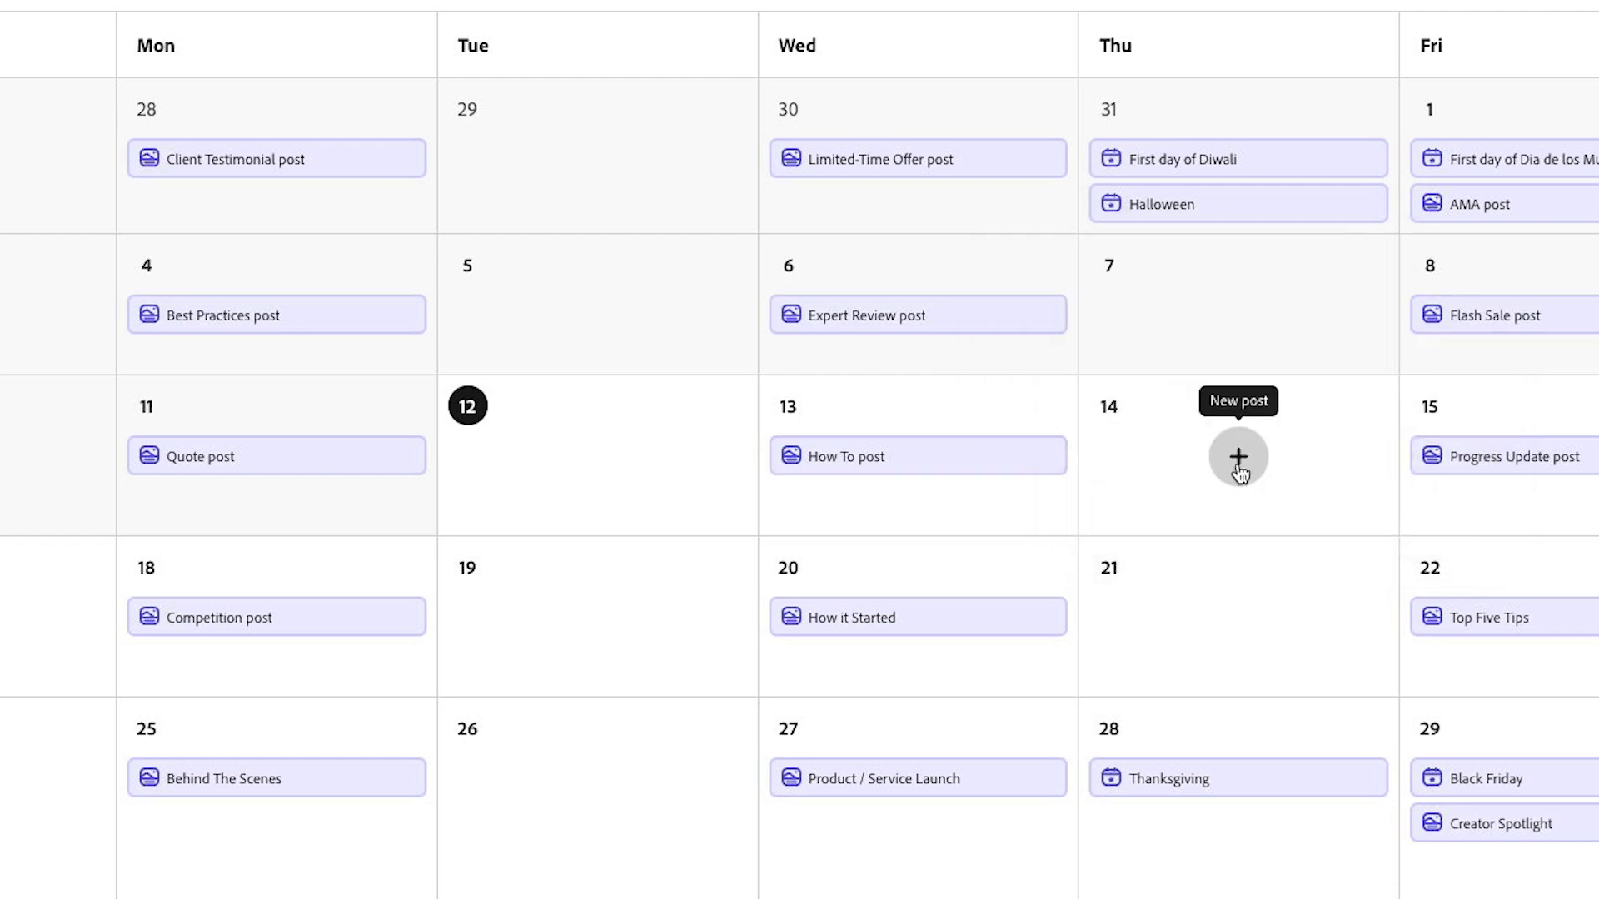
pyautogui.click(1240, 473)
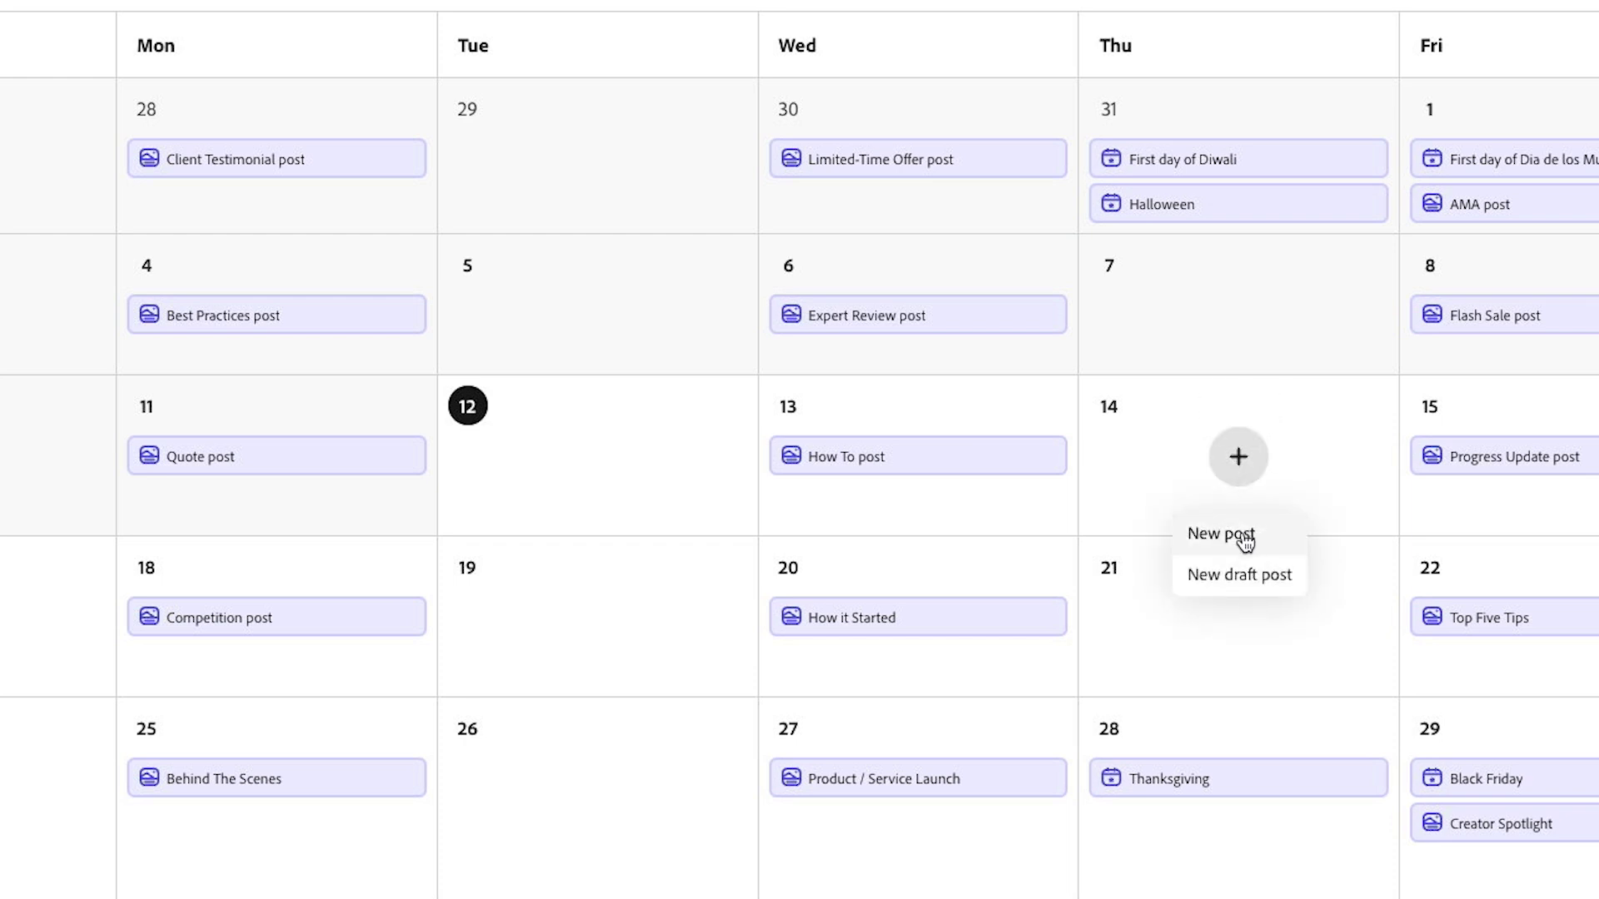
pyautogui.click(1246, 542)
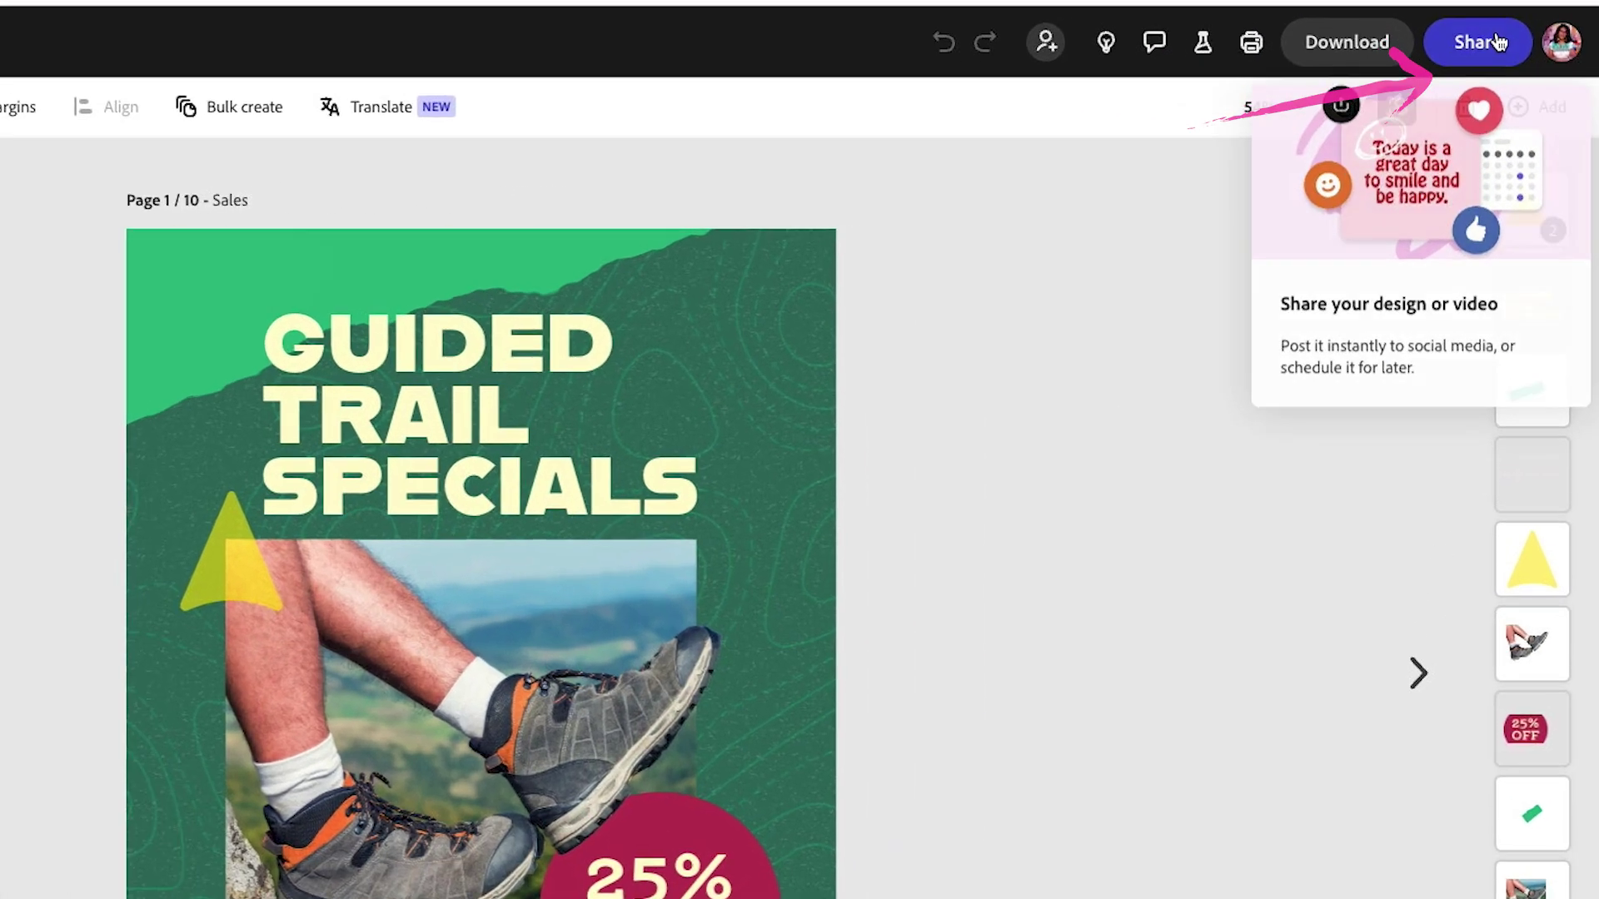
# Choose Schedule Post from the flyer's Share options
pyautogui.click(1514, 98)
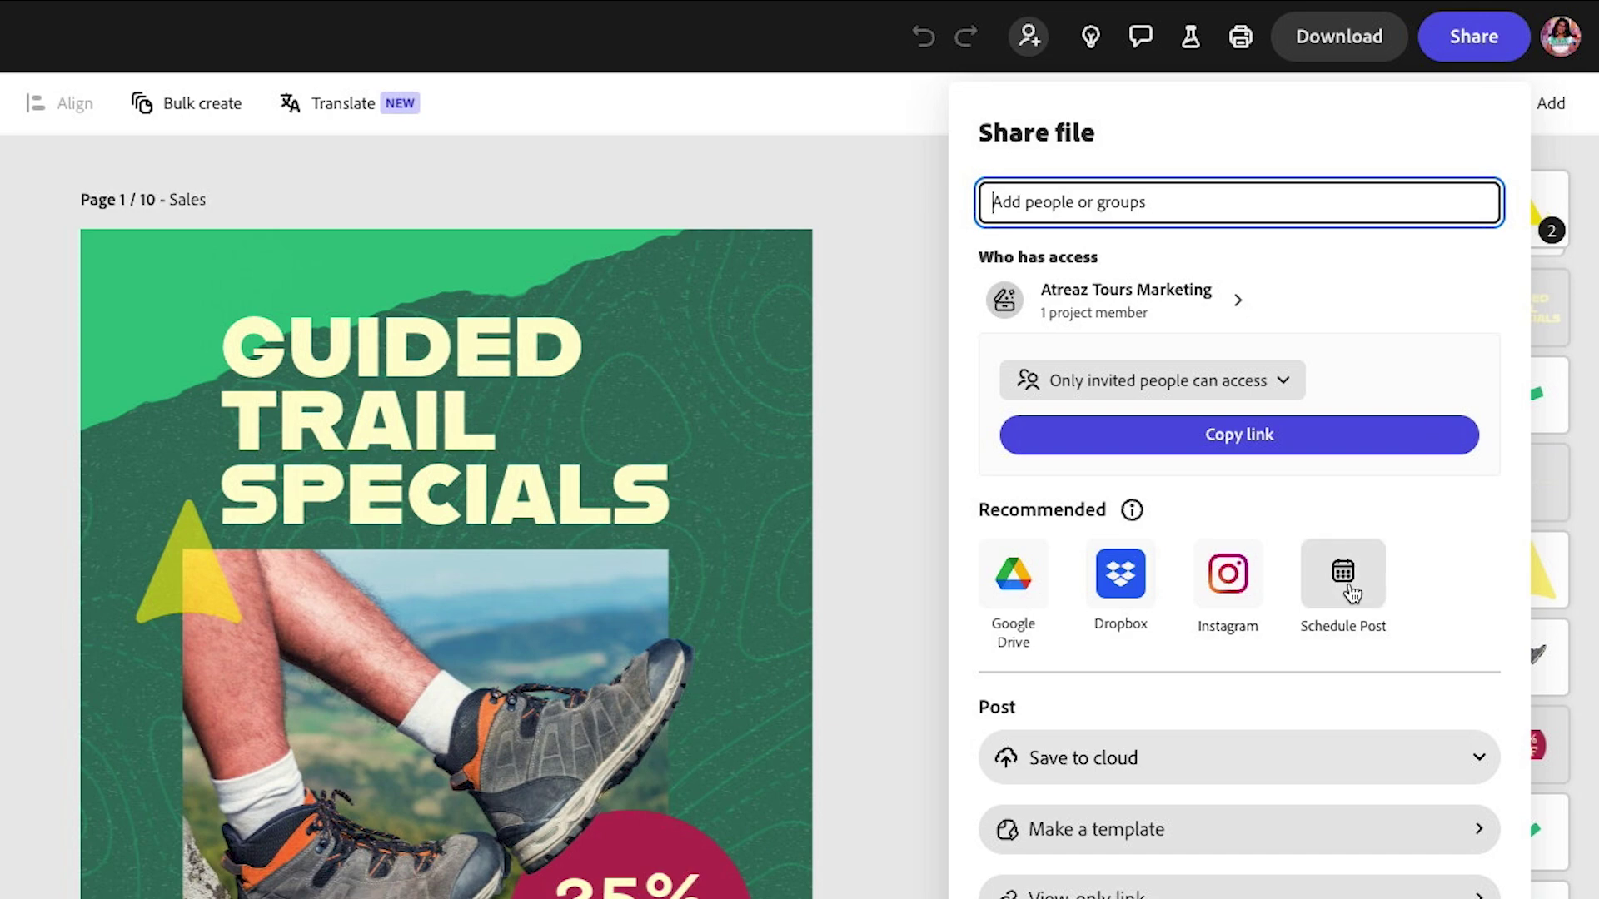
pyautogui.click(1350, 593)
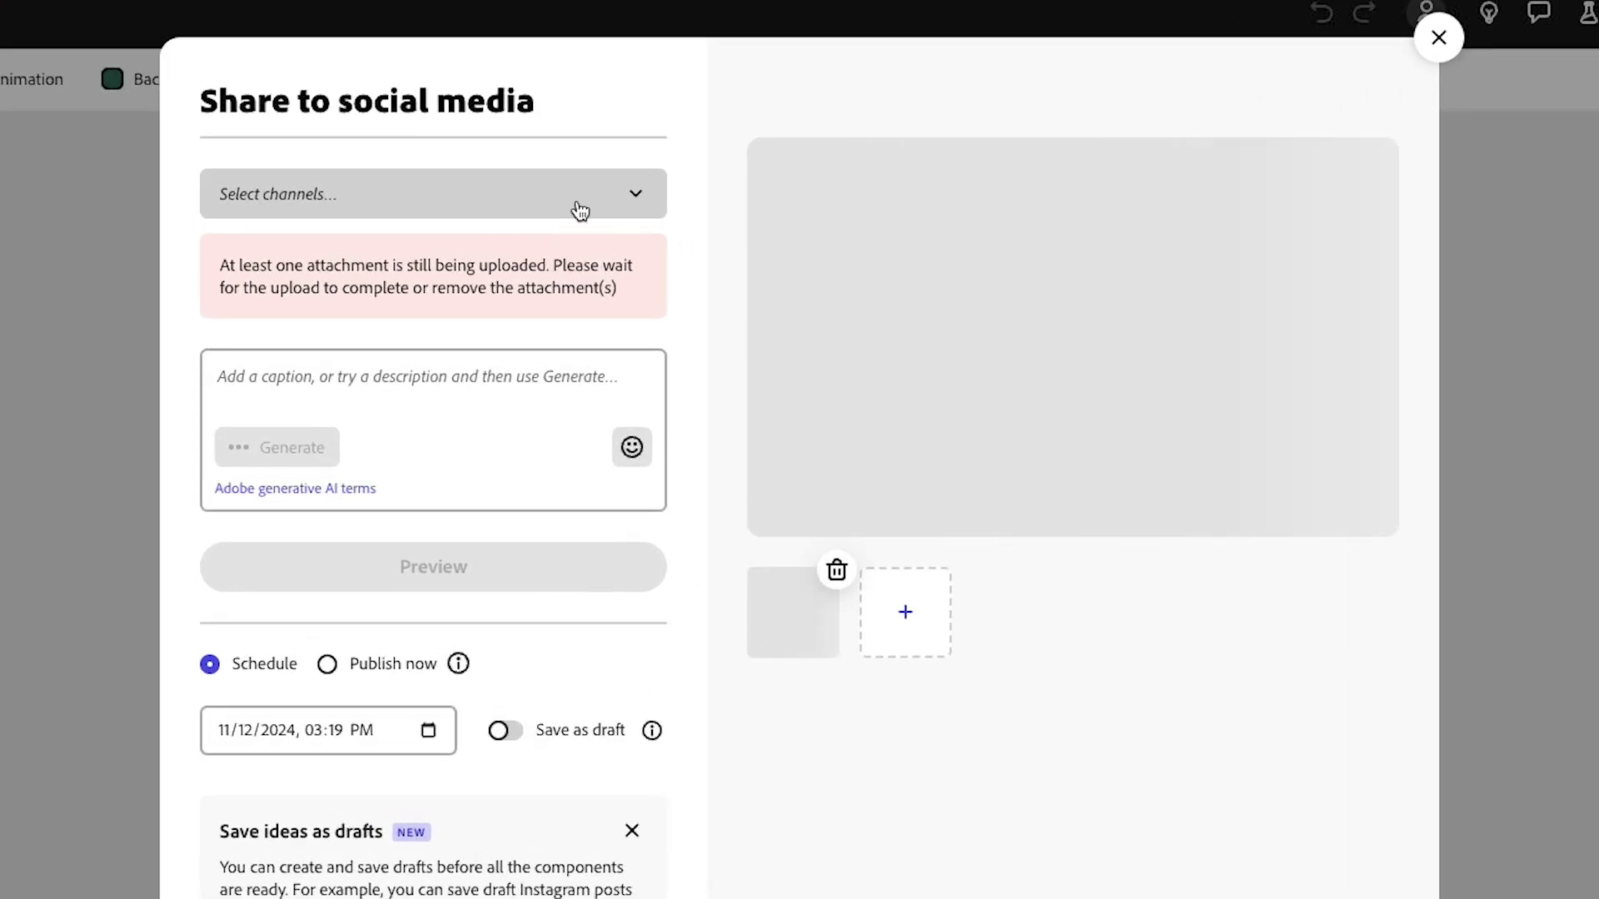
# Browse the NCD Team and Personal calendar channel groups, then open the Personal calendar's connections
pyautogui.click(654, 225)
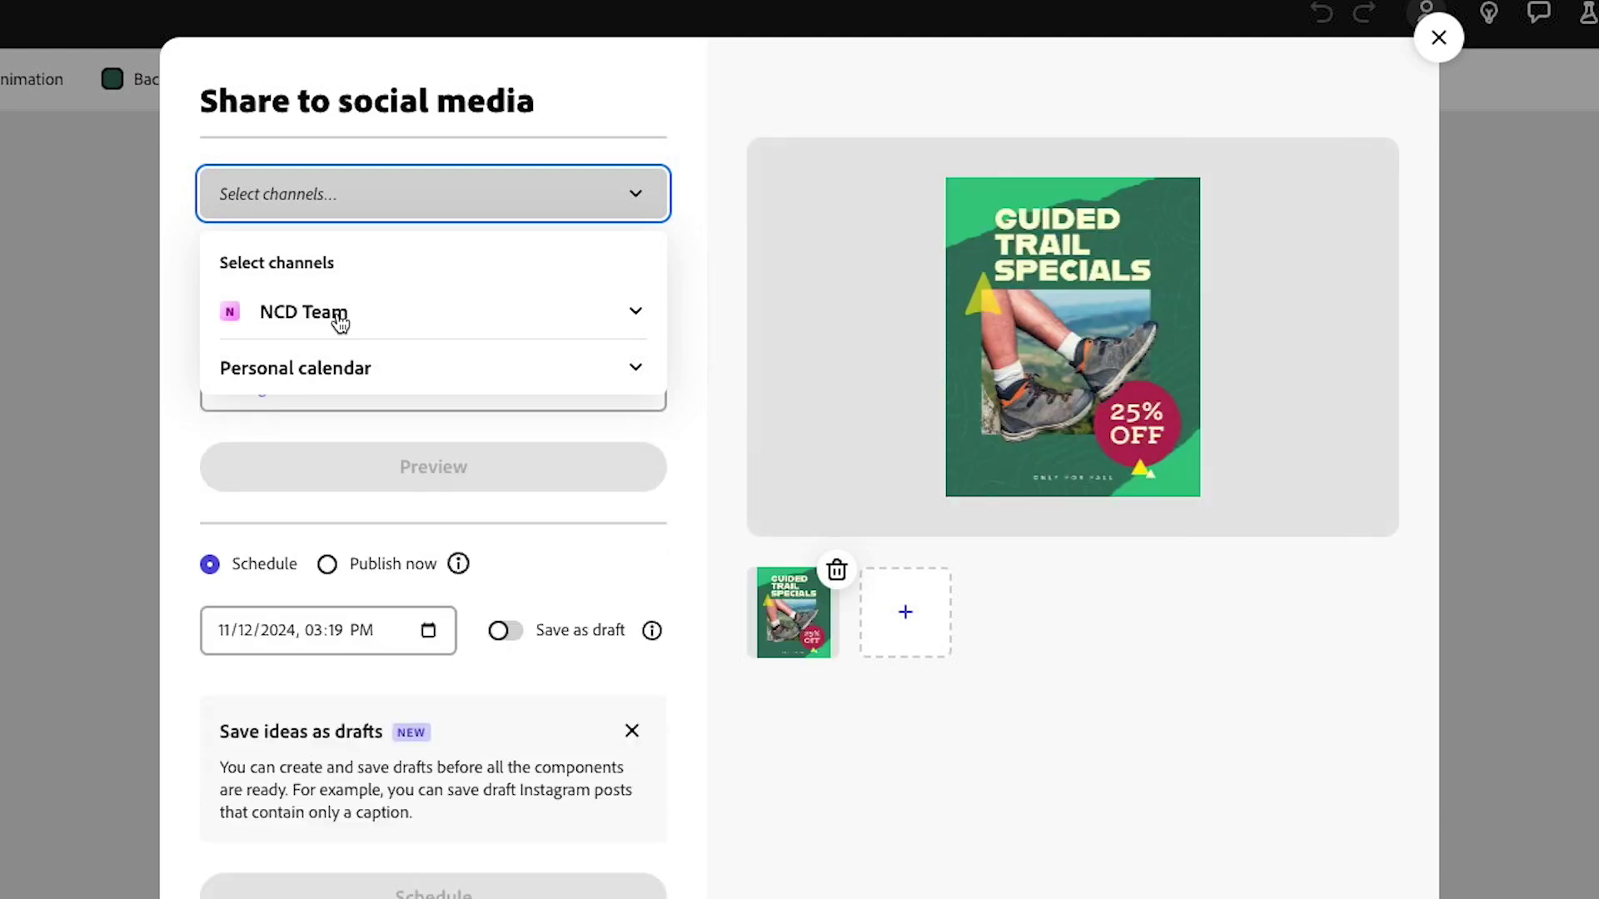
pyautogui.click(635, 313)
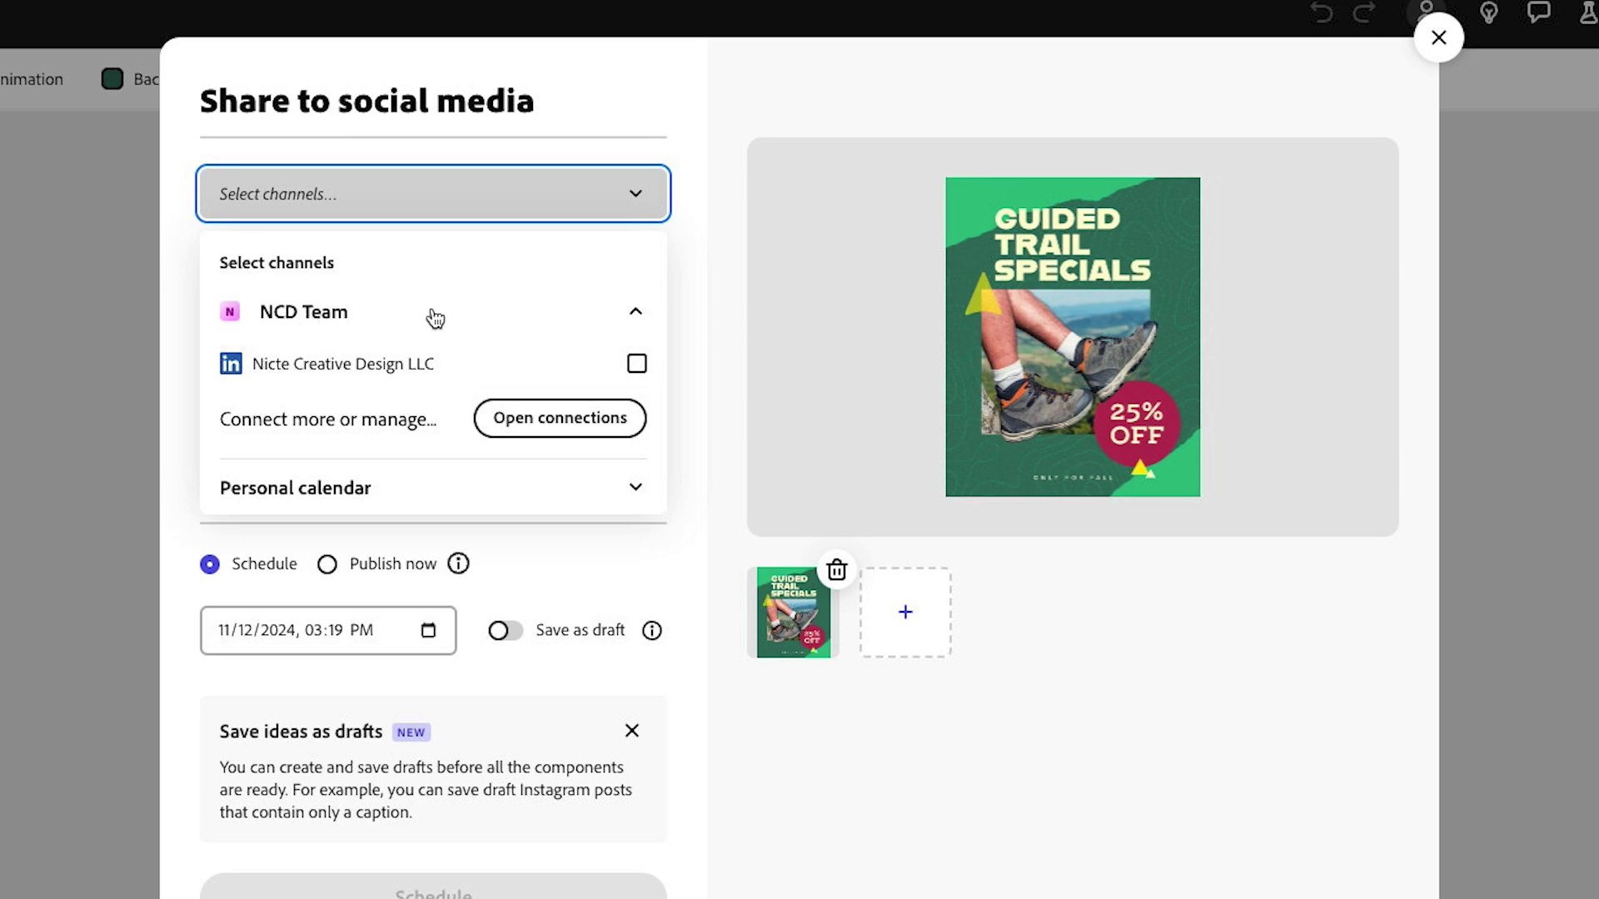
pyautogui.click(637, 316)
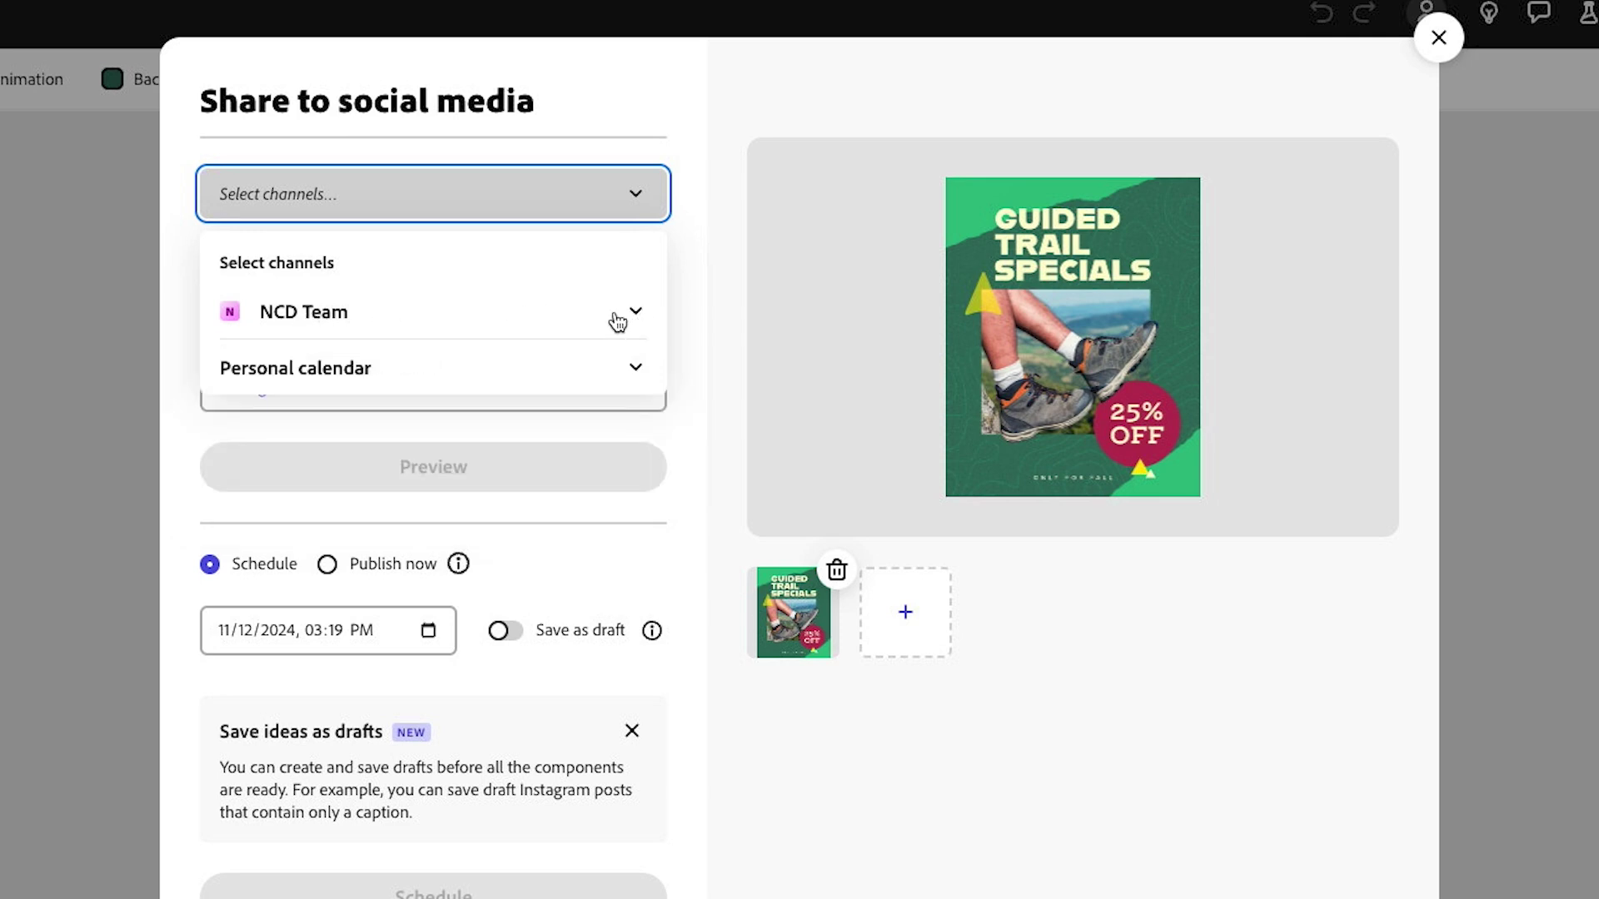
pyautogui.click(359, 376)
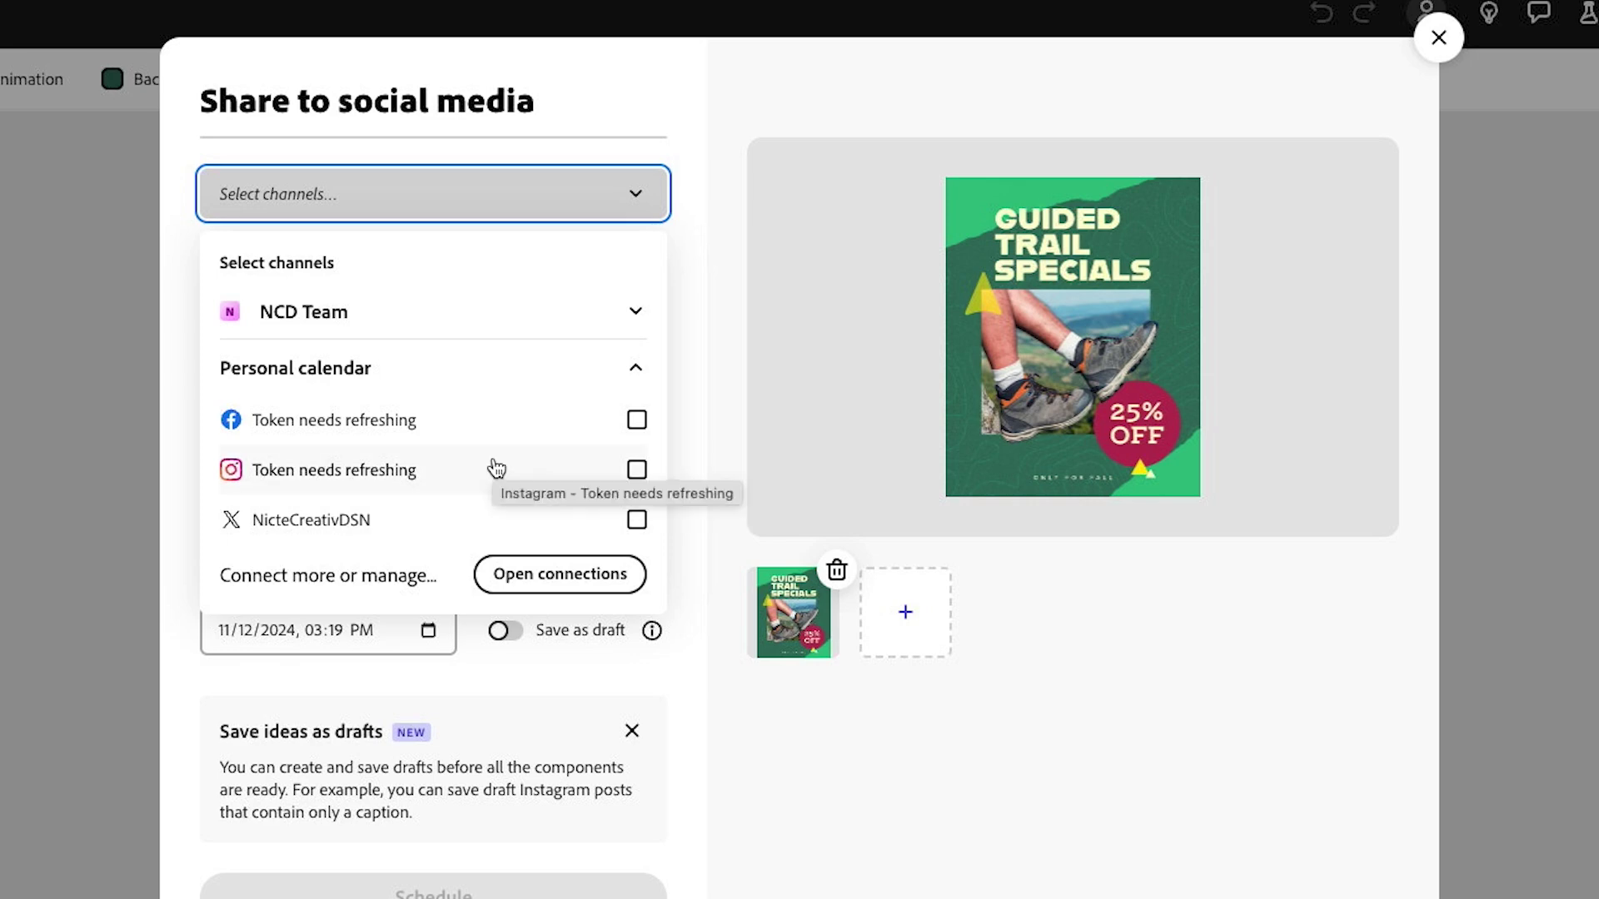
pyautogui.click(529, 577)
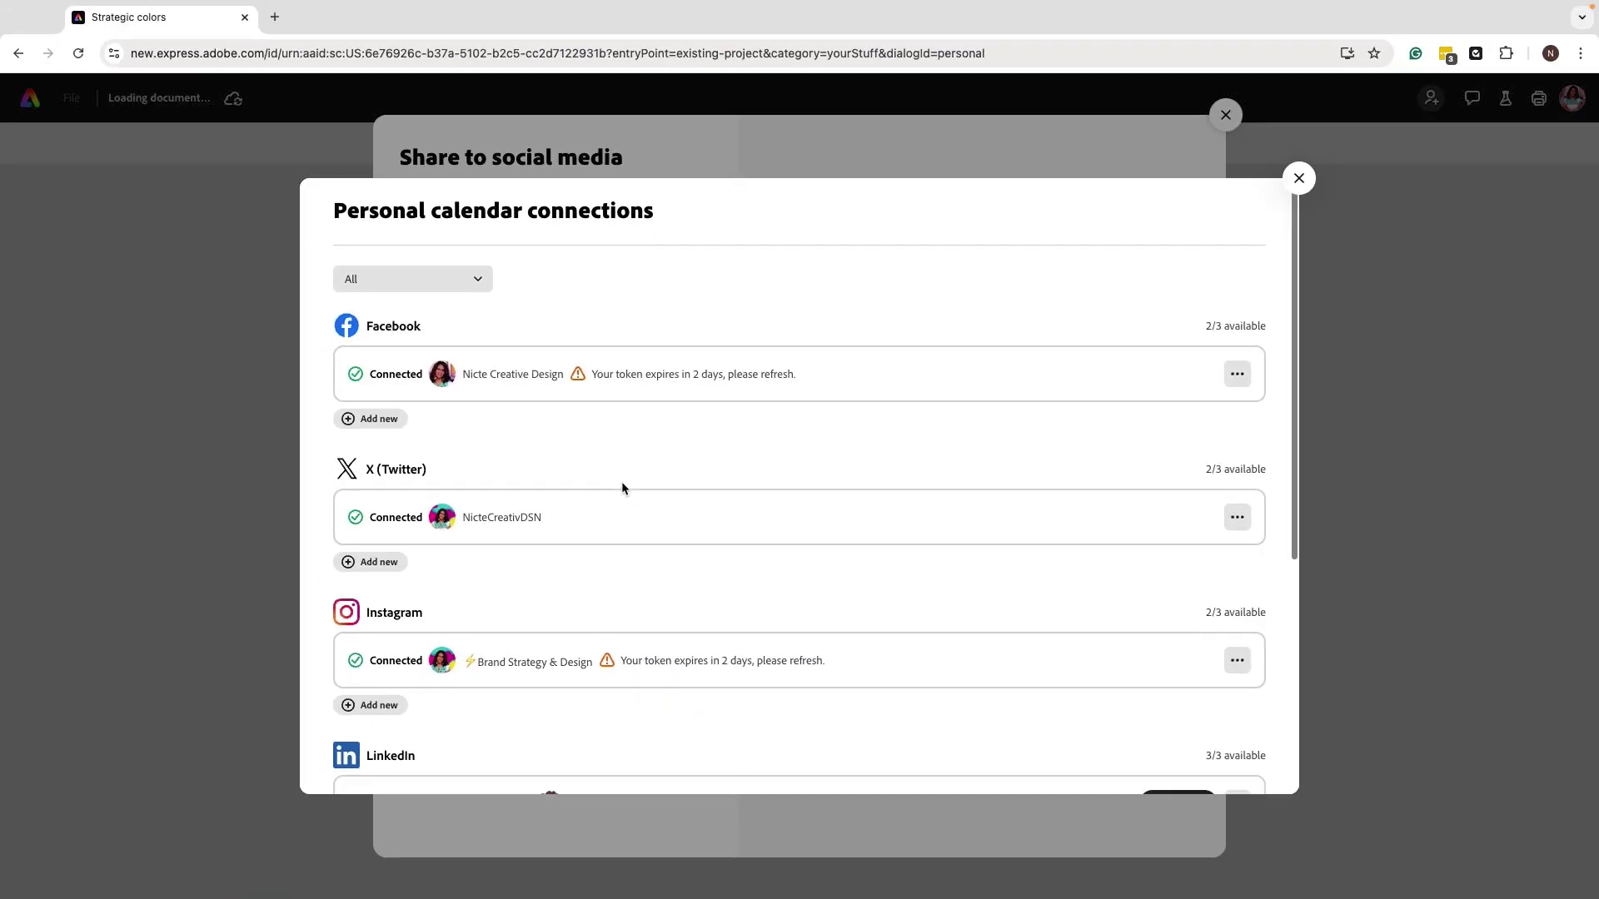
pyautogui.scroll(-1, 621, 487)
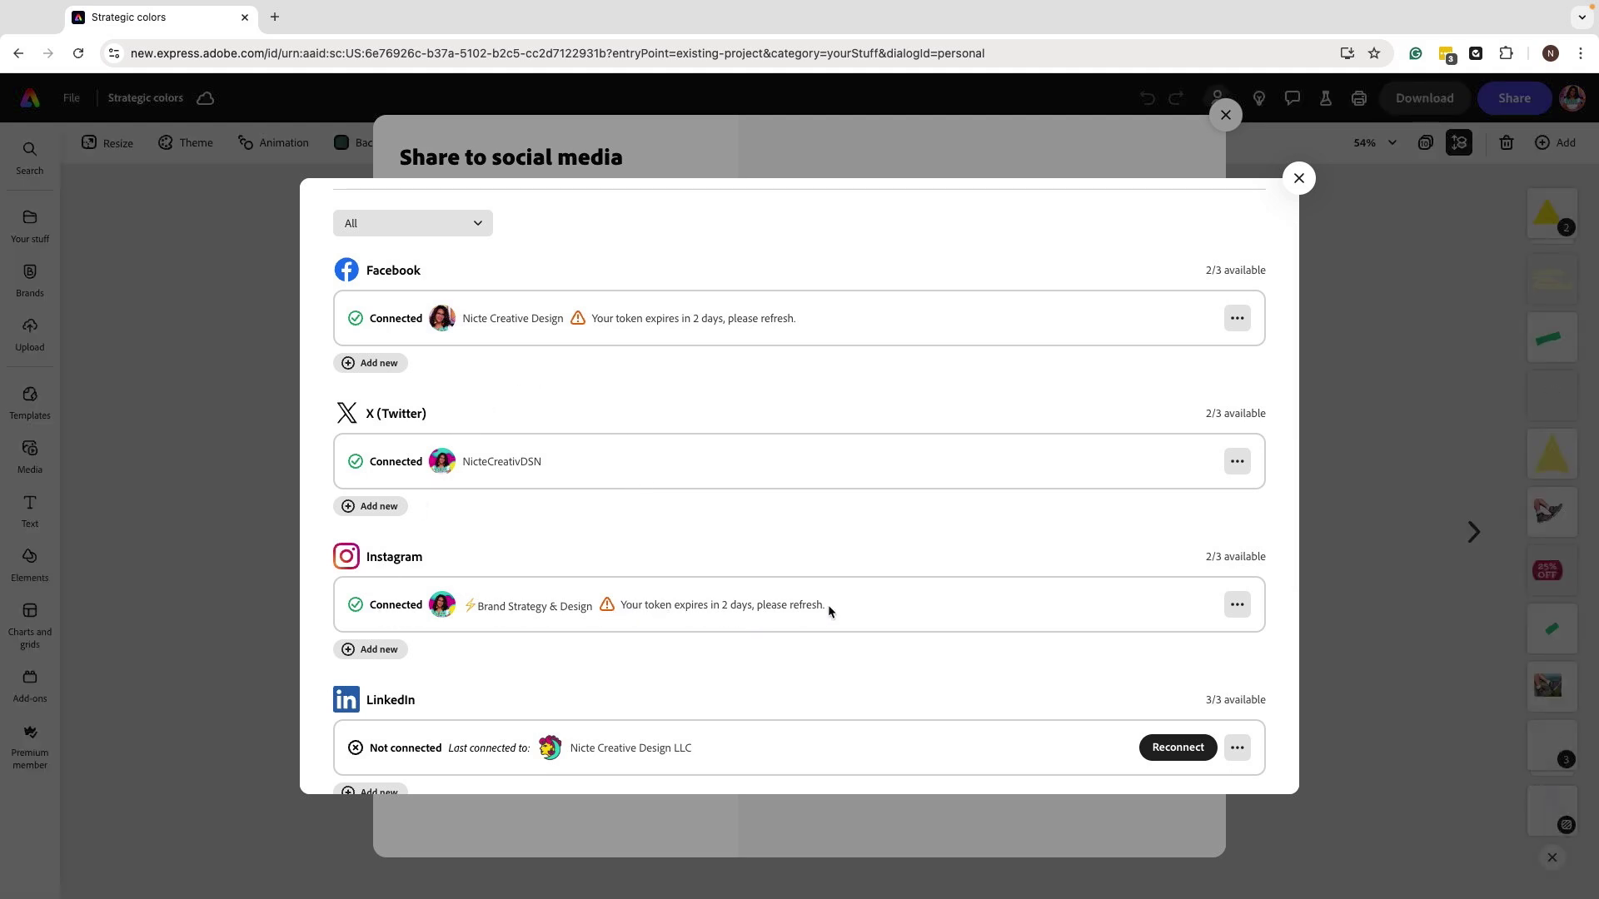
# Reconnect the Instagram account through Facebook from its options menu
pyautogui.click(1237, 605)
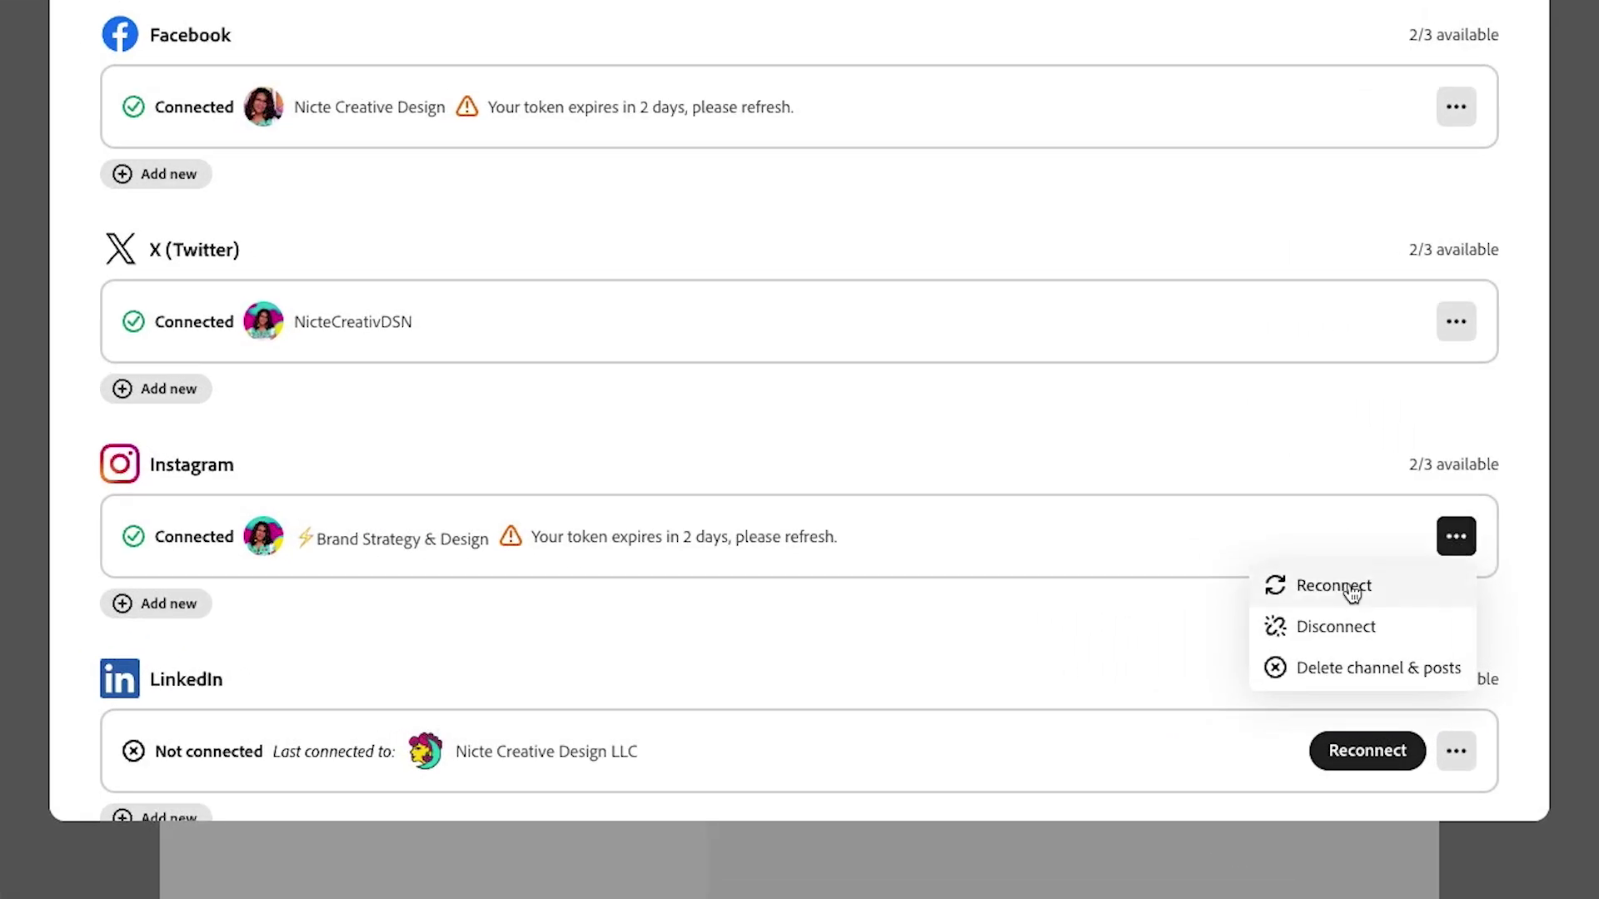
pyautogui.click(1350, 587)
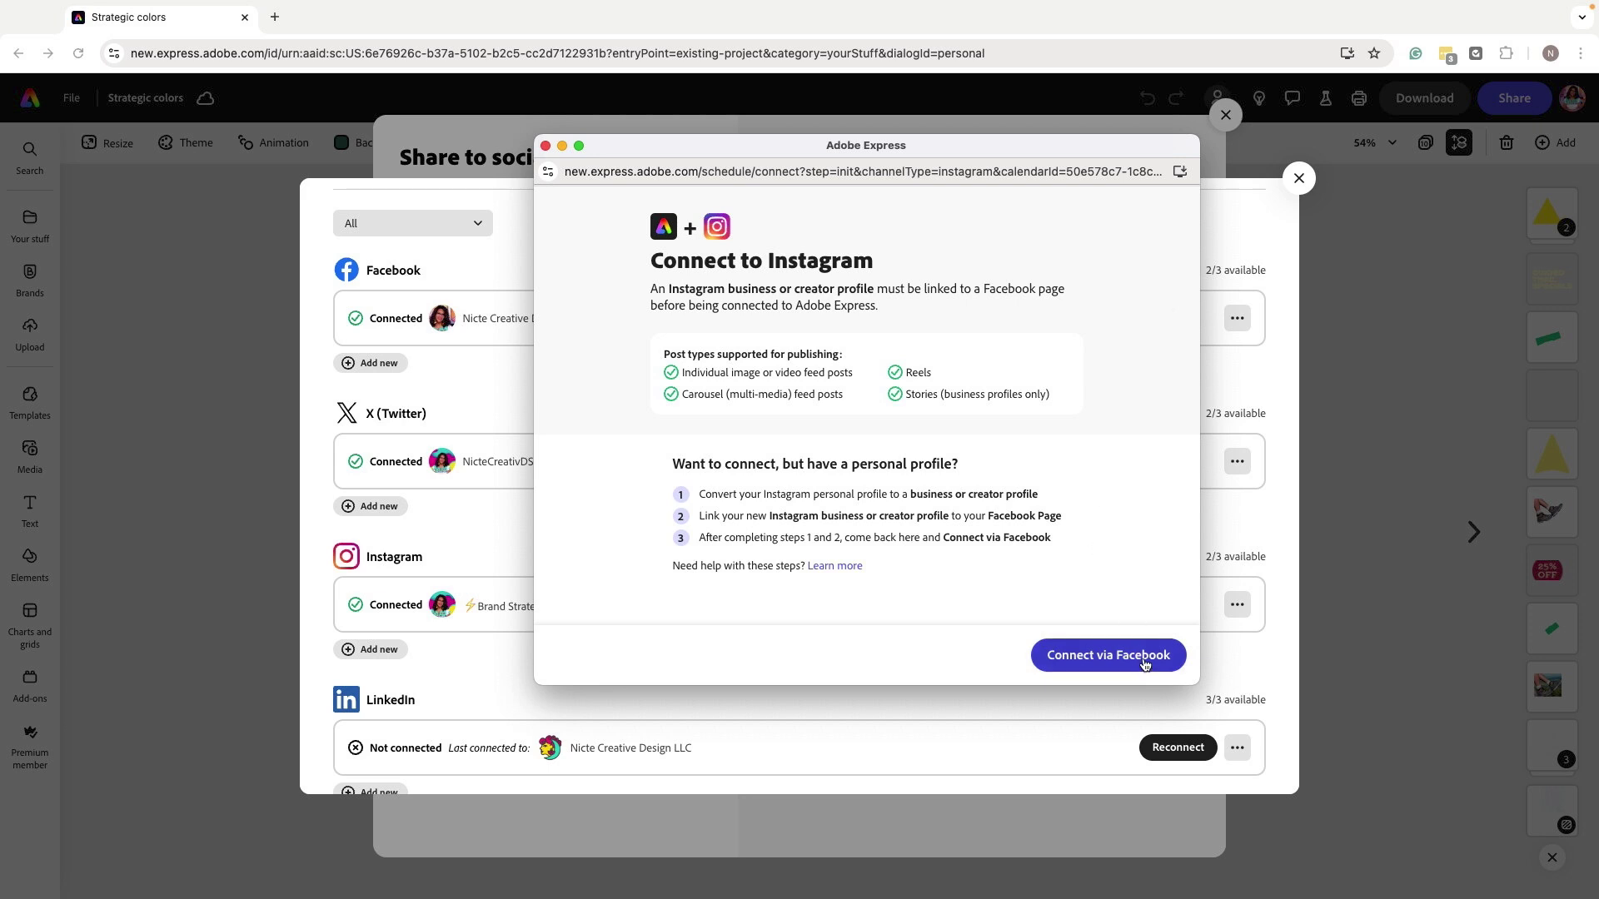
pyautogui.click(1108, 655)
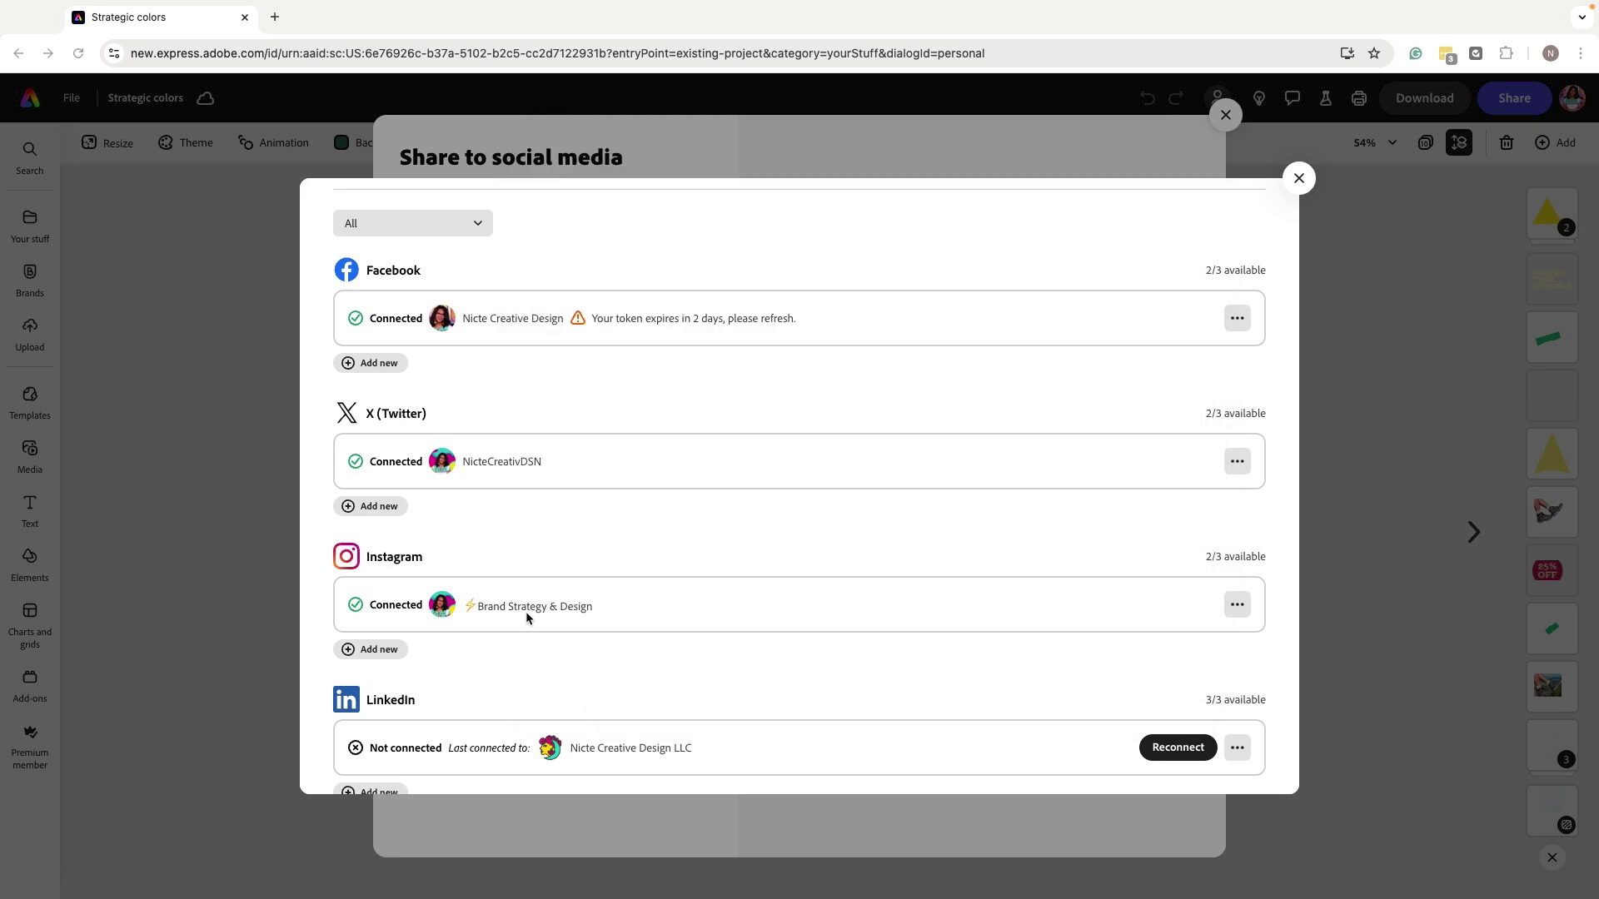
# Close the connections overview and select the Instagram channel under Personal calendar
pyautogui.click(1297, 178)
pyautogui.click(629, 228)
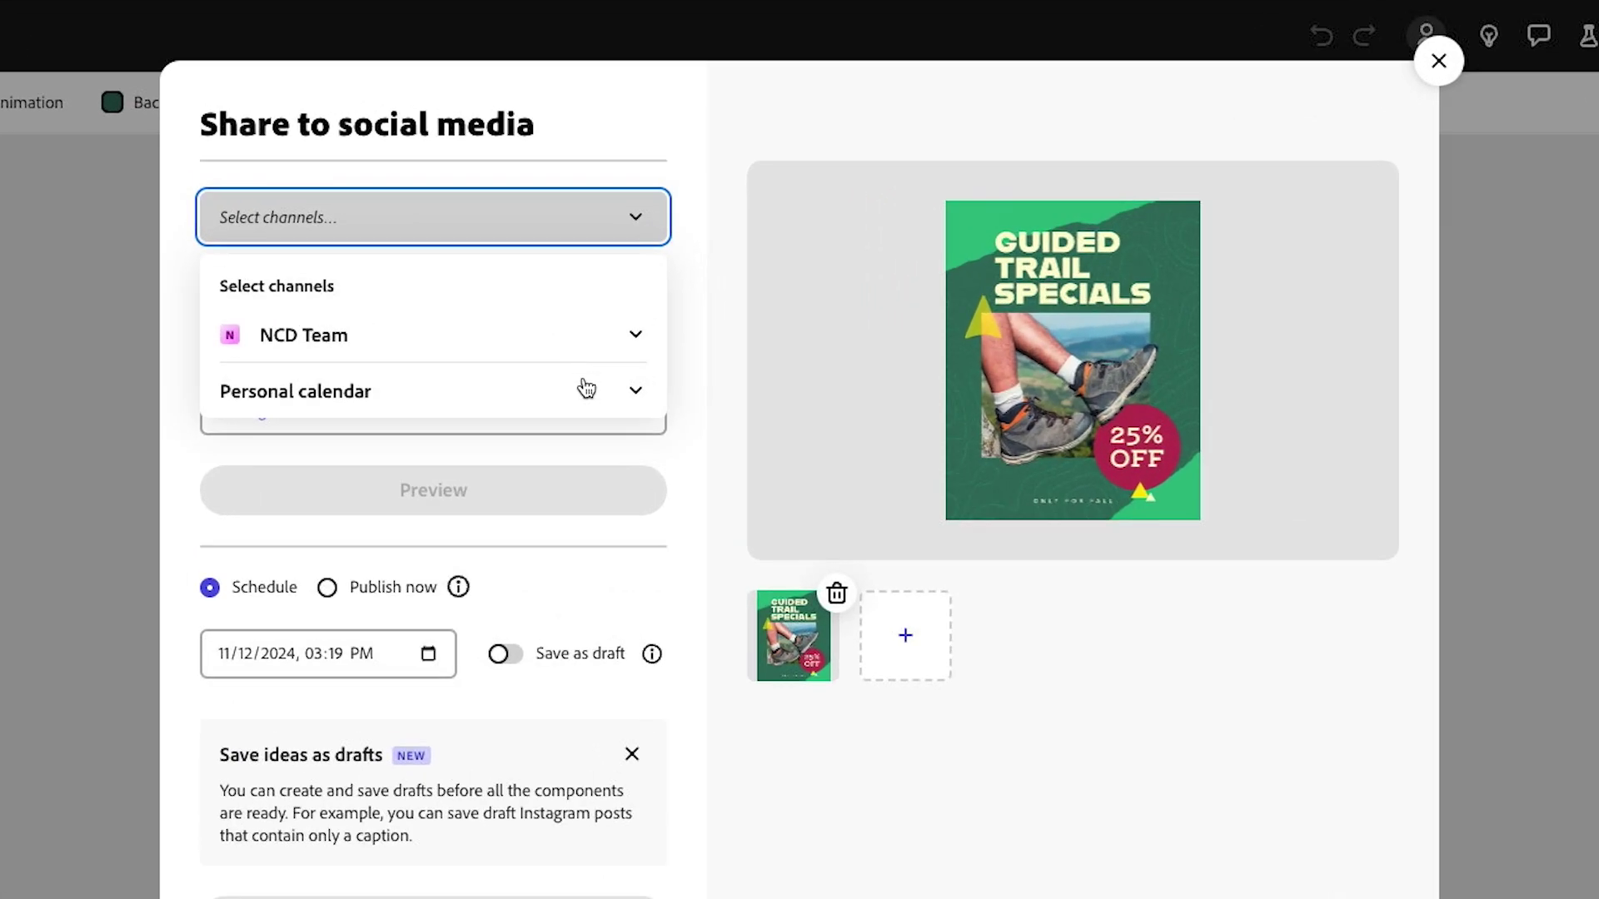
pyautogui.click(664, 342)
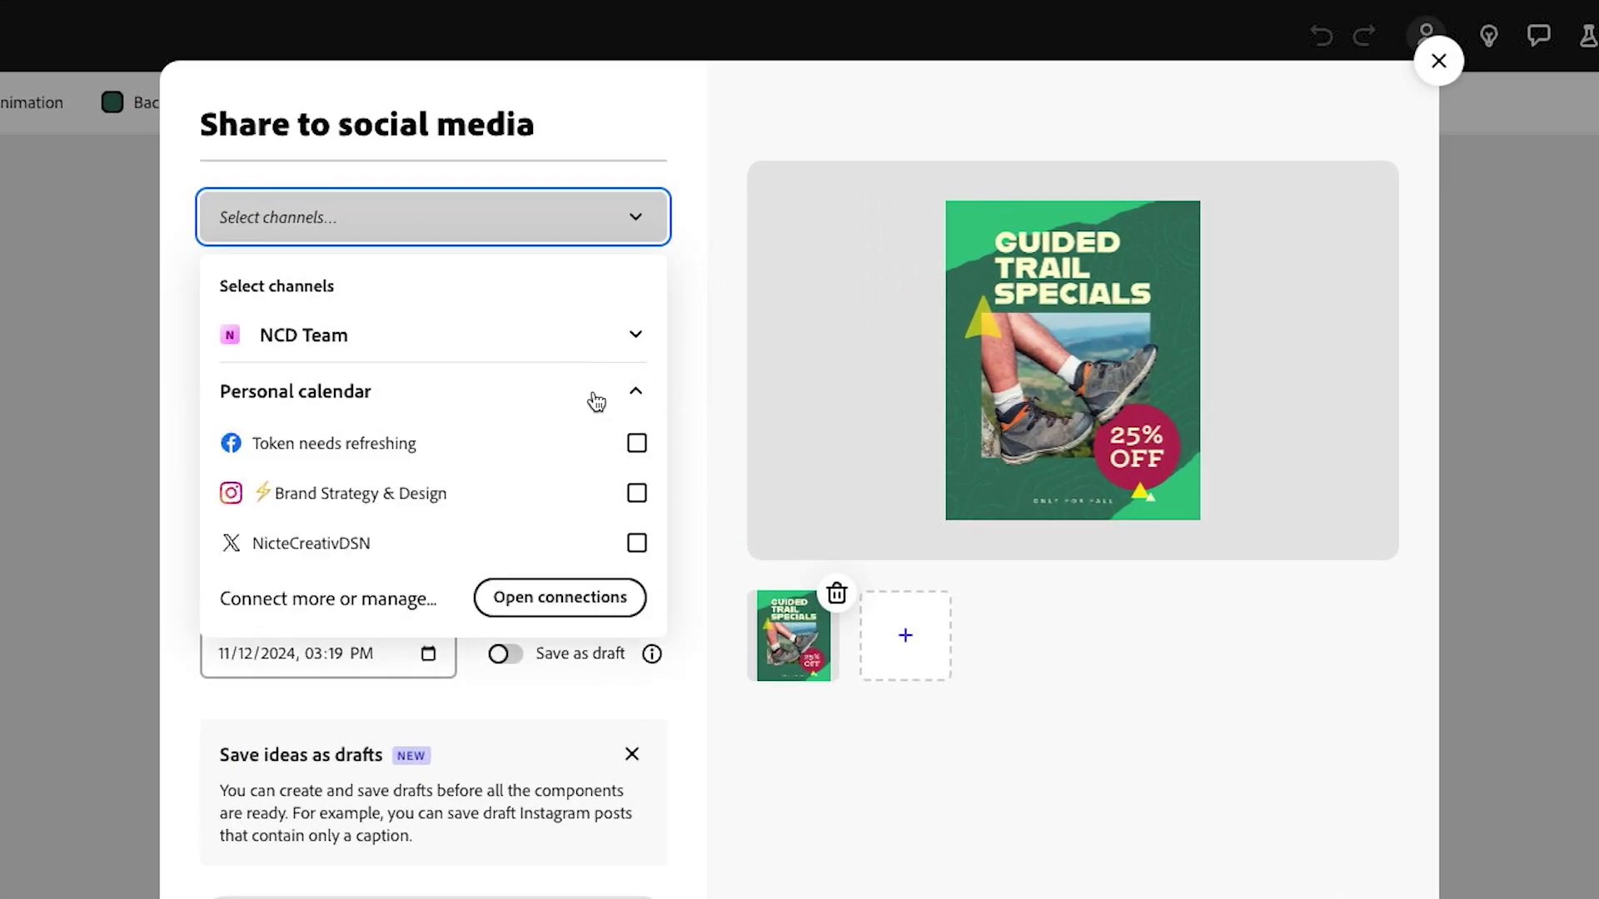
pyautogui.click(637, 494)
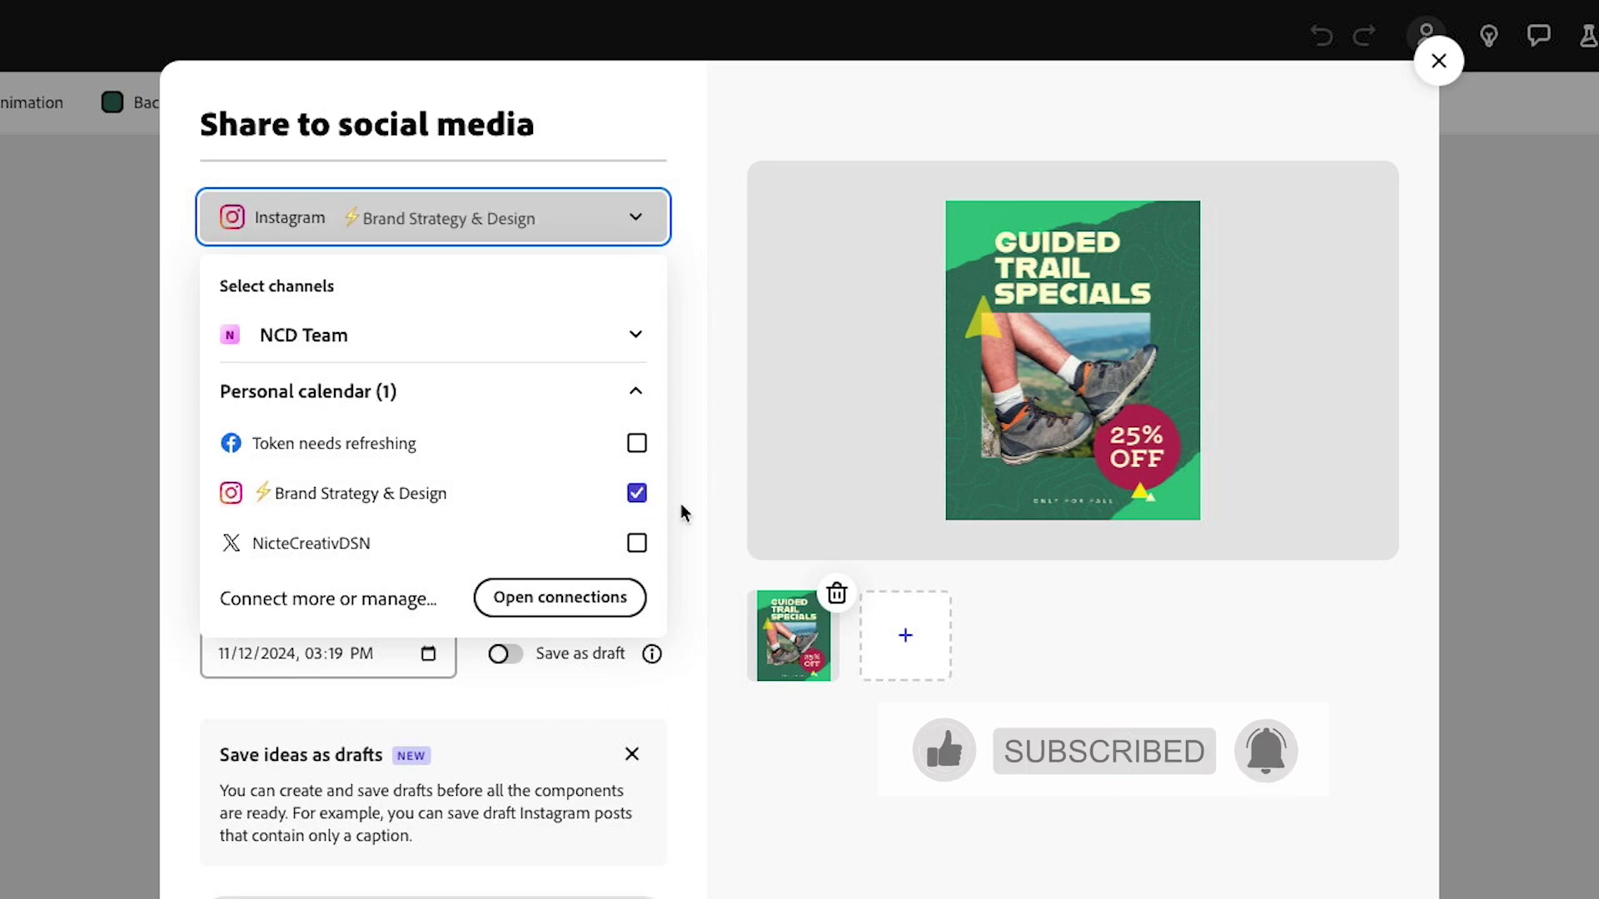
pyautogui.click(681, 503)
# Generate an AI caption from the prompt 'sales post for a special on a trail guided experience'
pyautogui.click(477, 443)
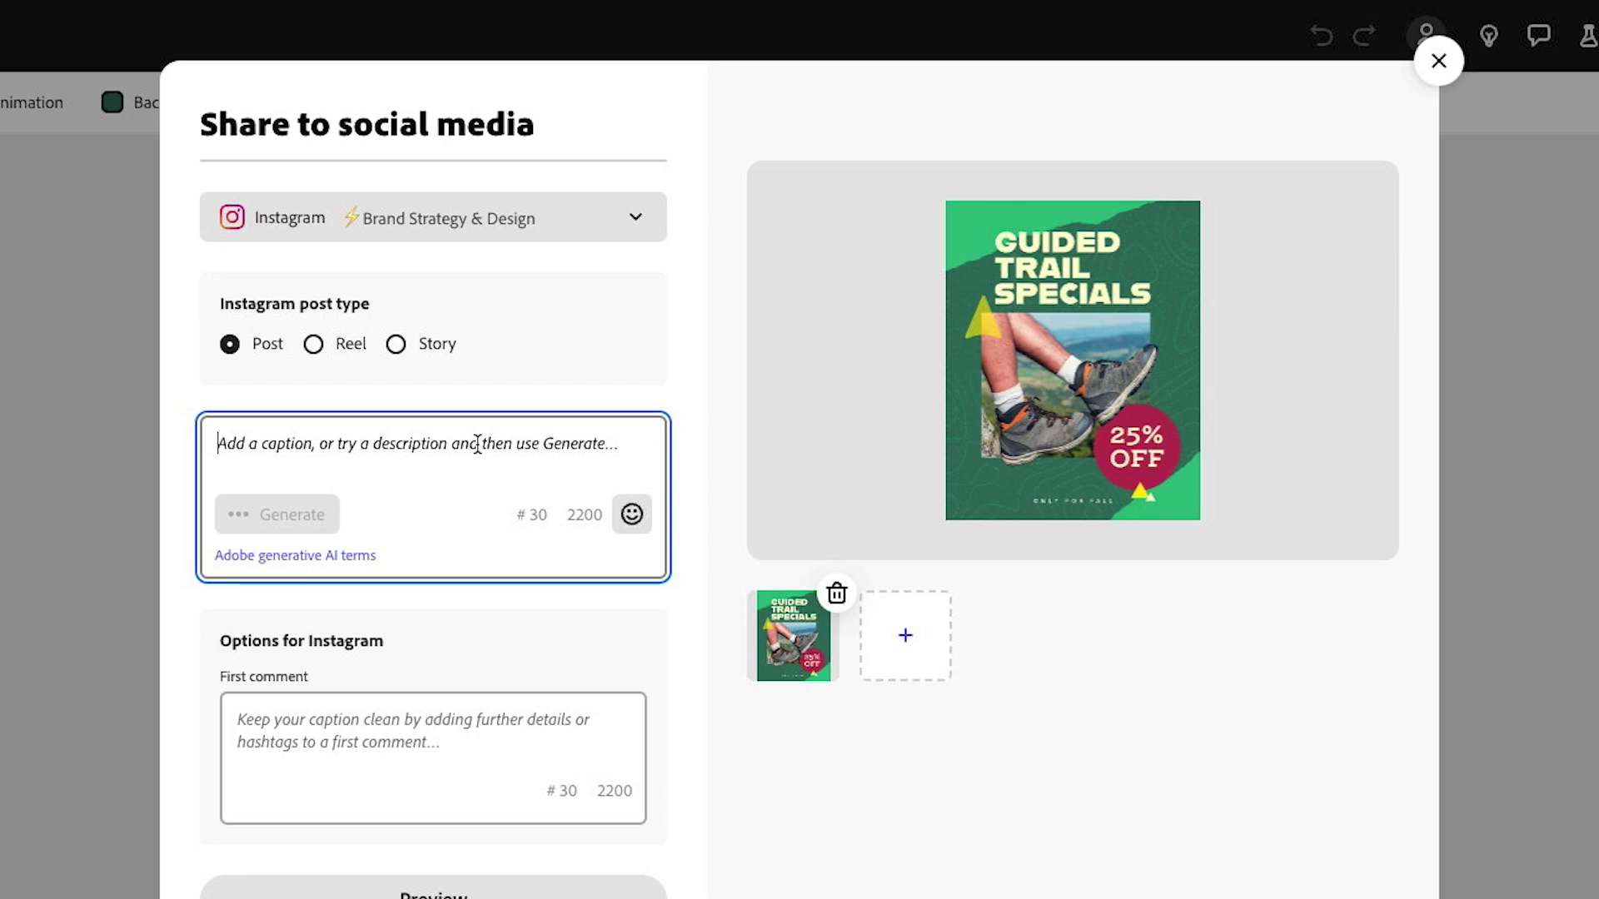
pyautogui.write('sales post f')
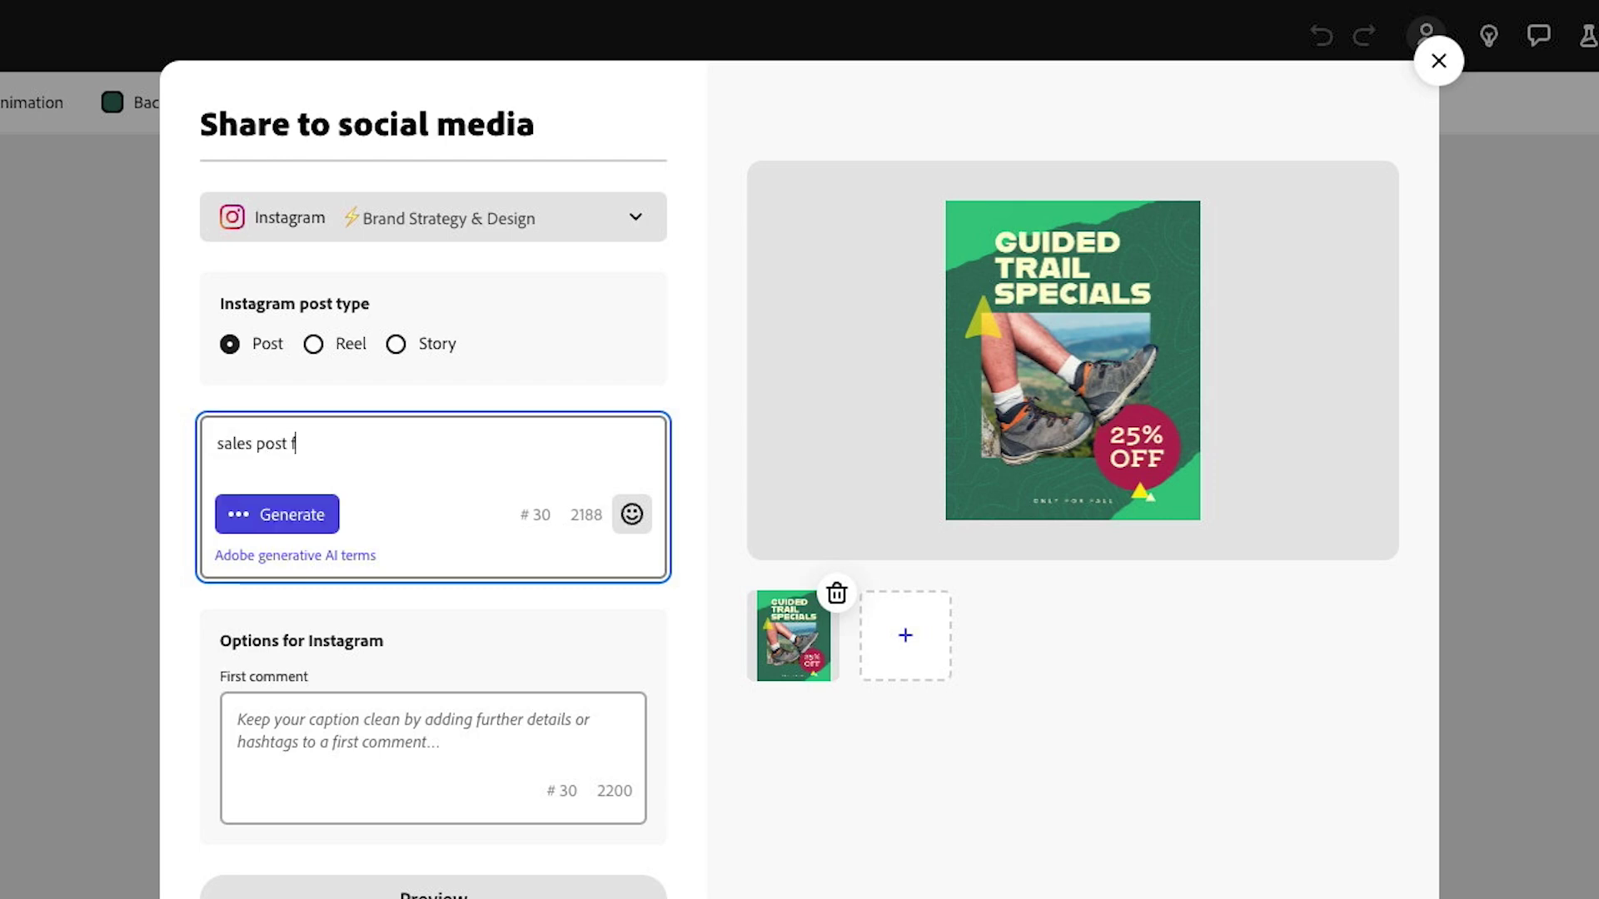
pyautogui.write('or a special on')
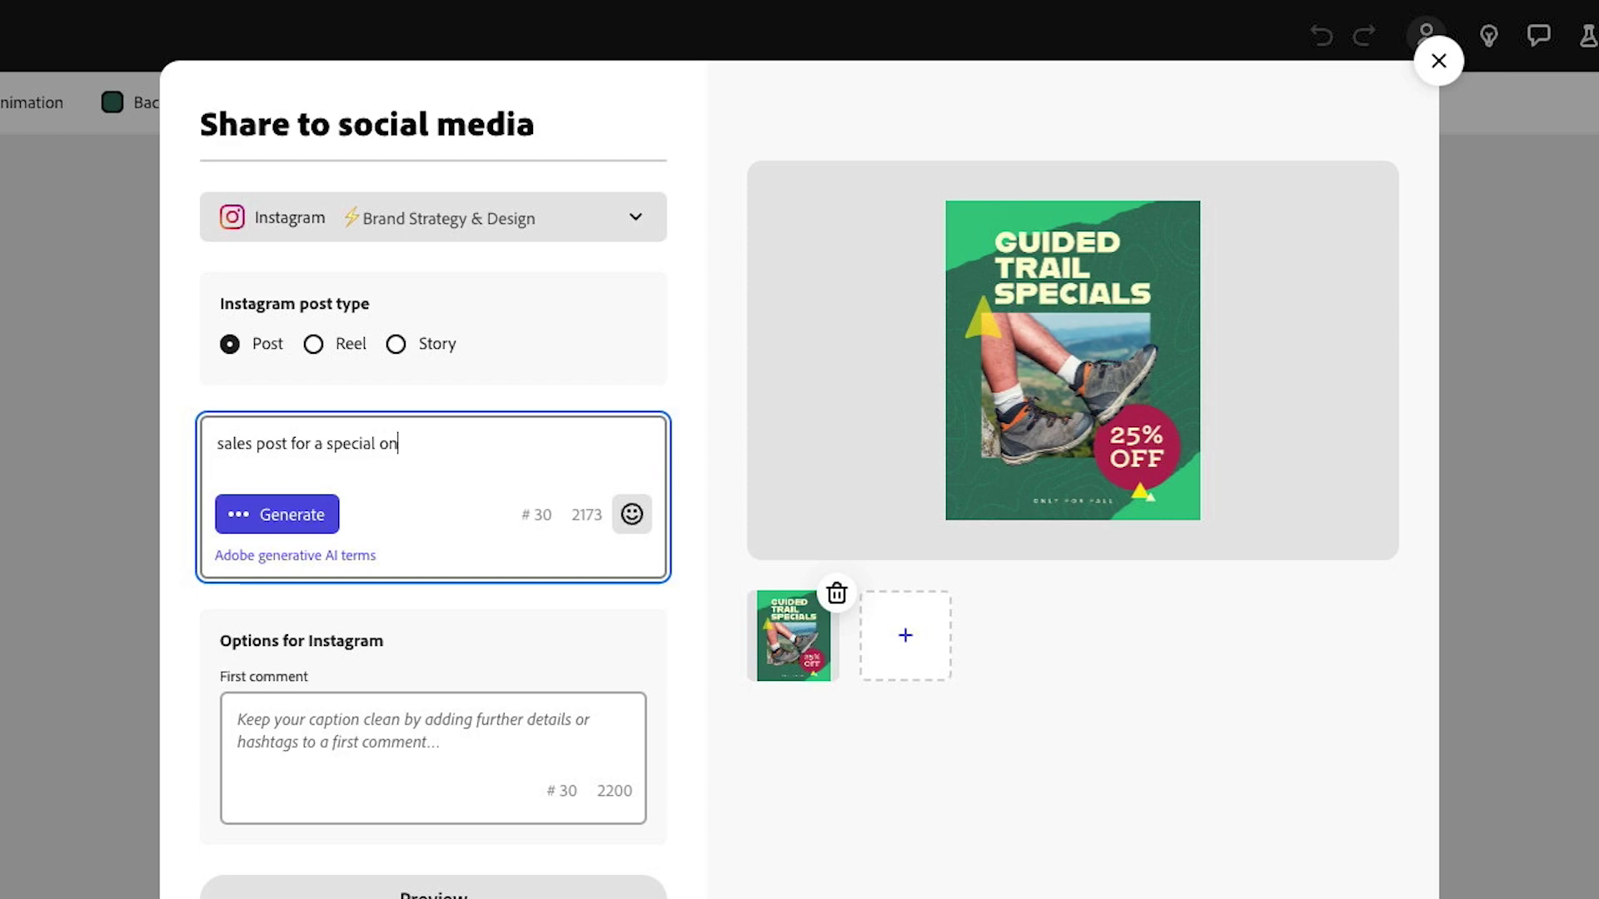
pyautogui.write(' a trail guided e')
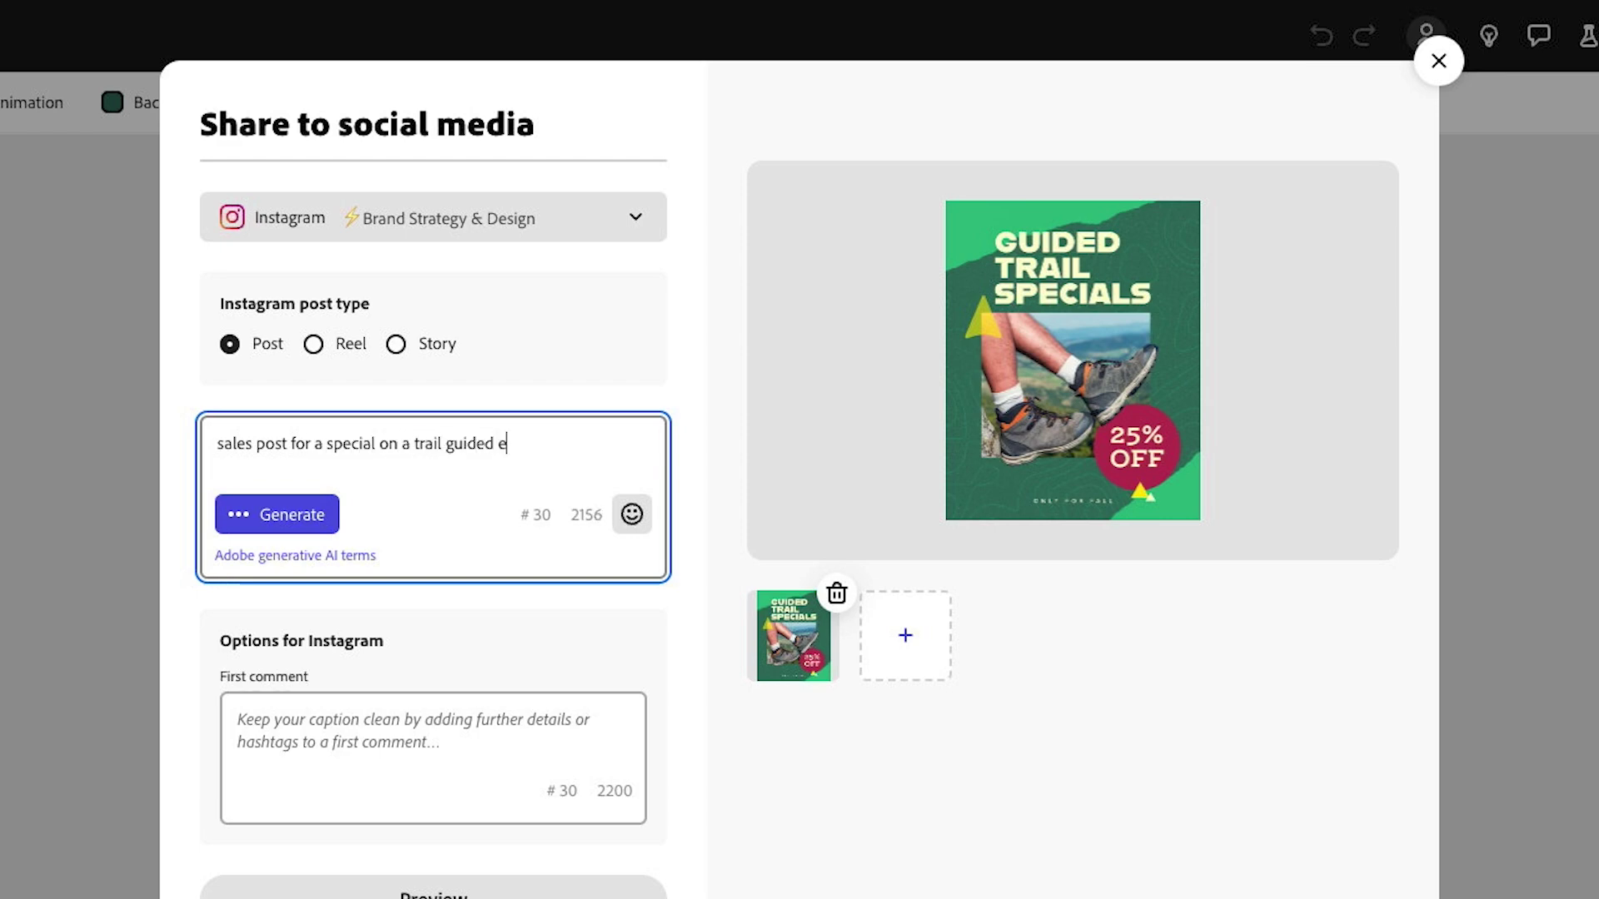
pyautogui.write('xperience')
pyautogui.click(299, 516)
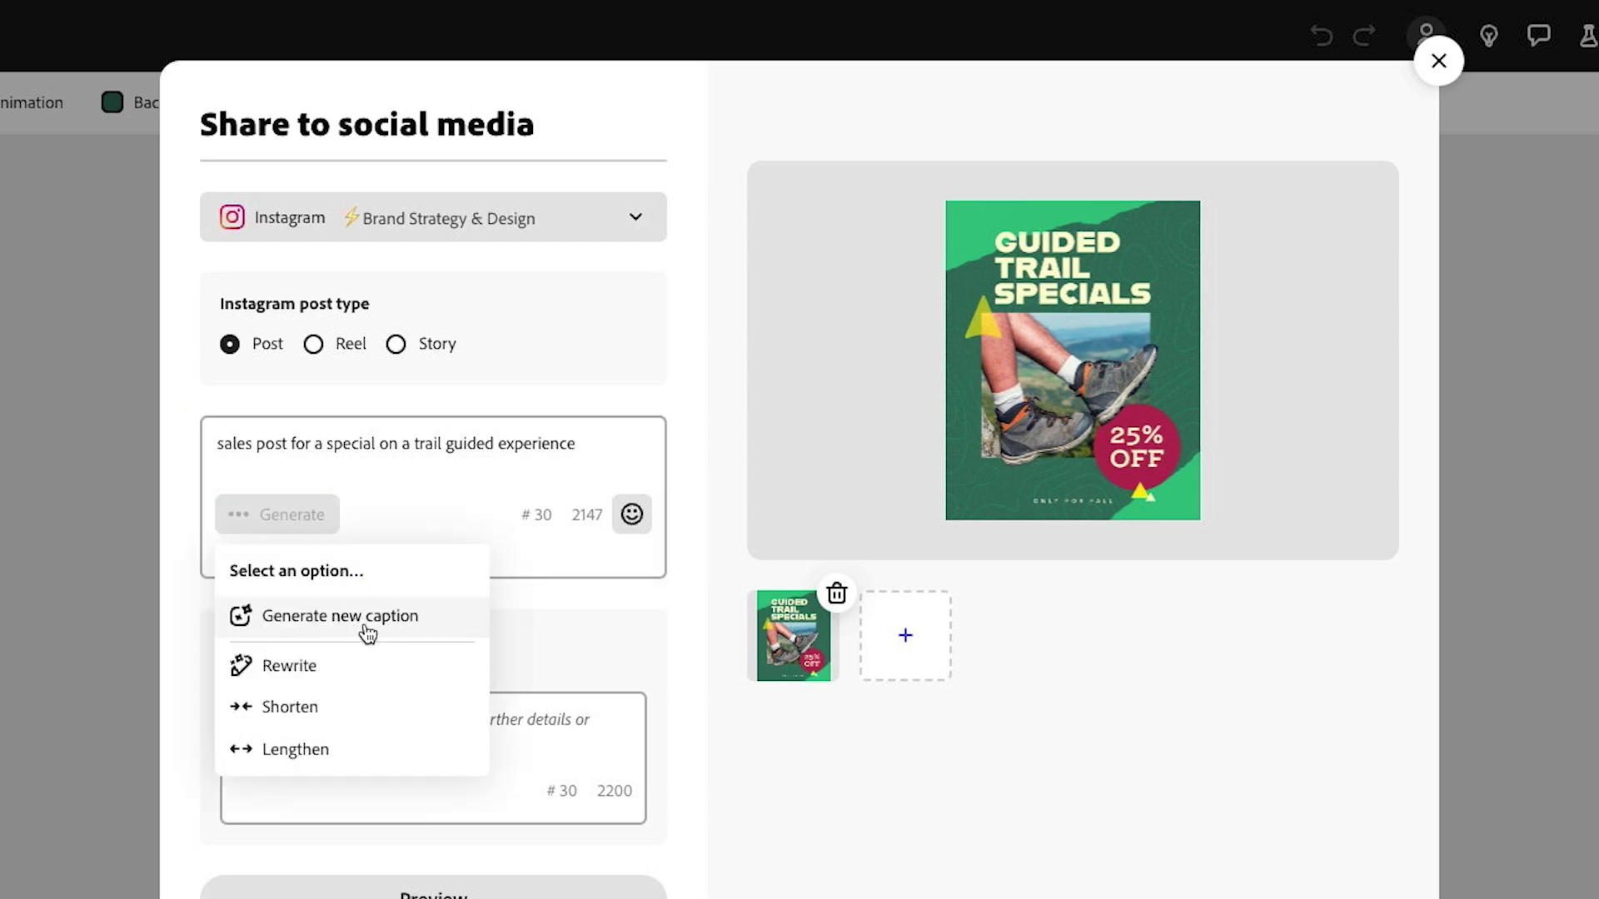
pyautogui.click(426, 620)
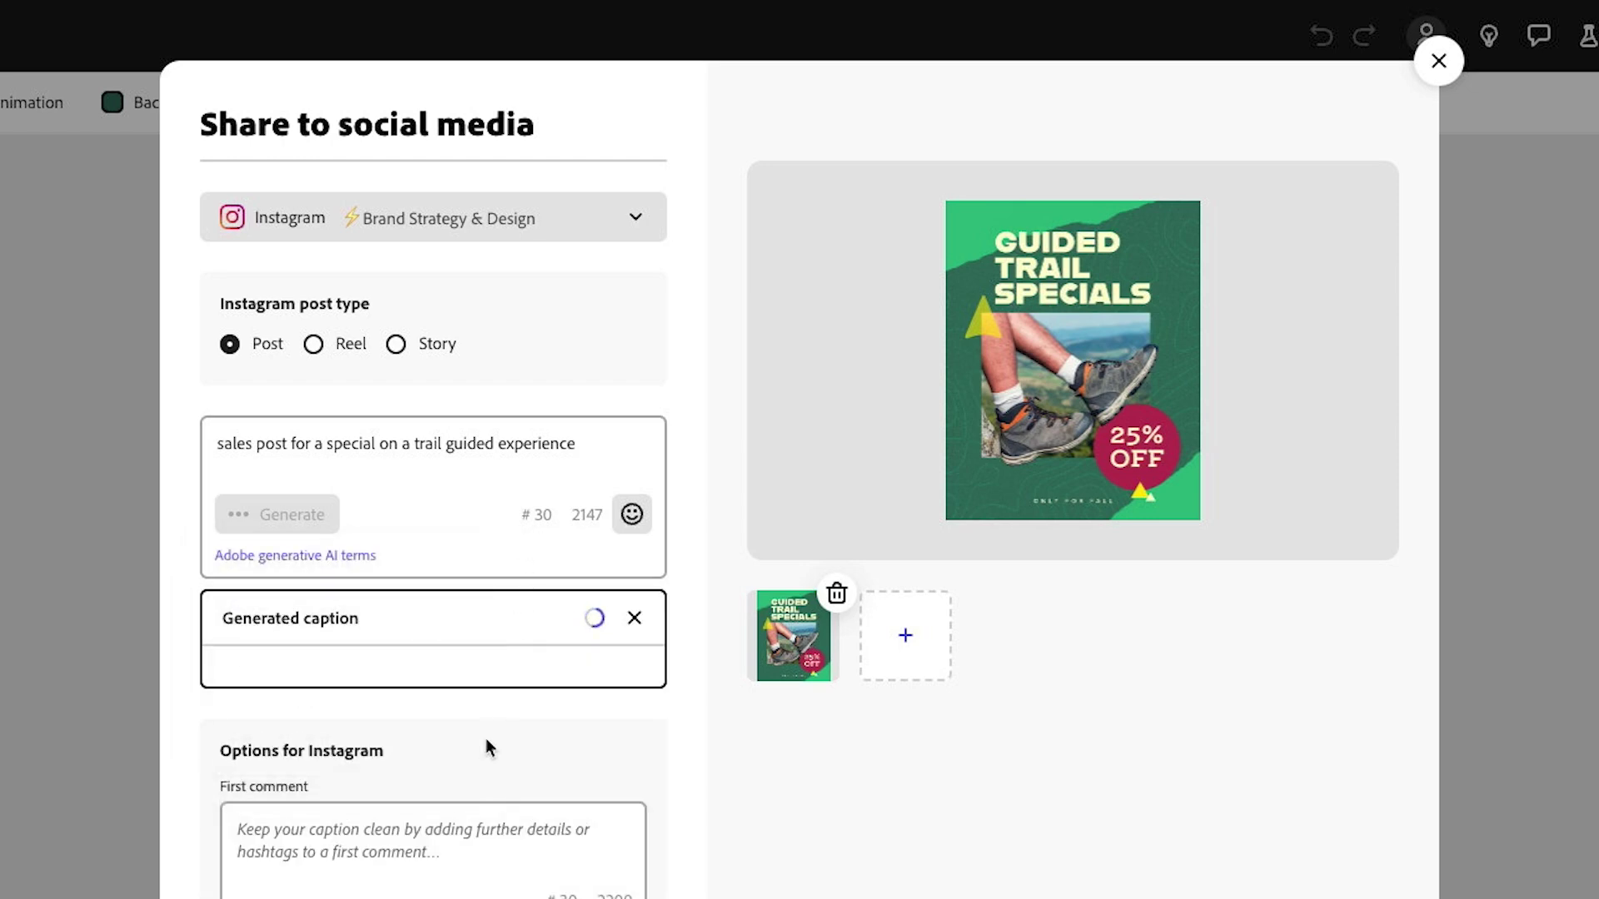
pyautogui.scroll(-6, 402, 473)
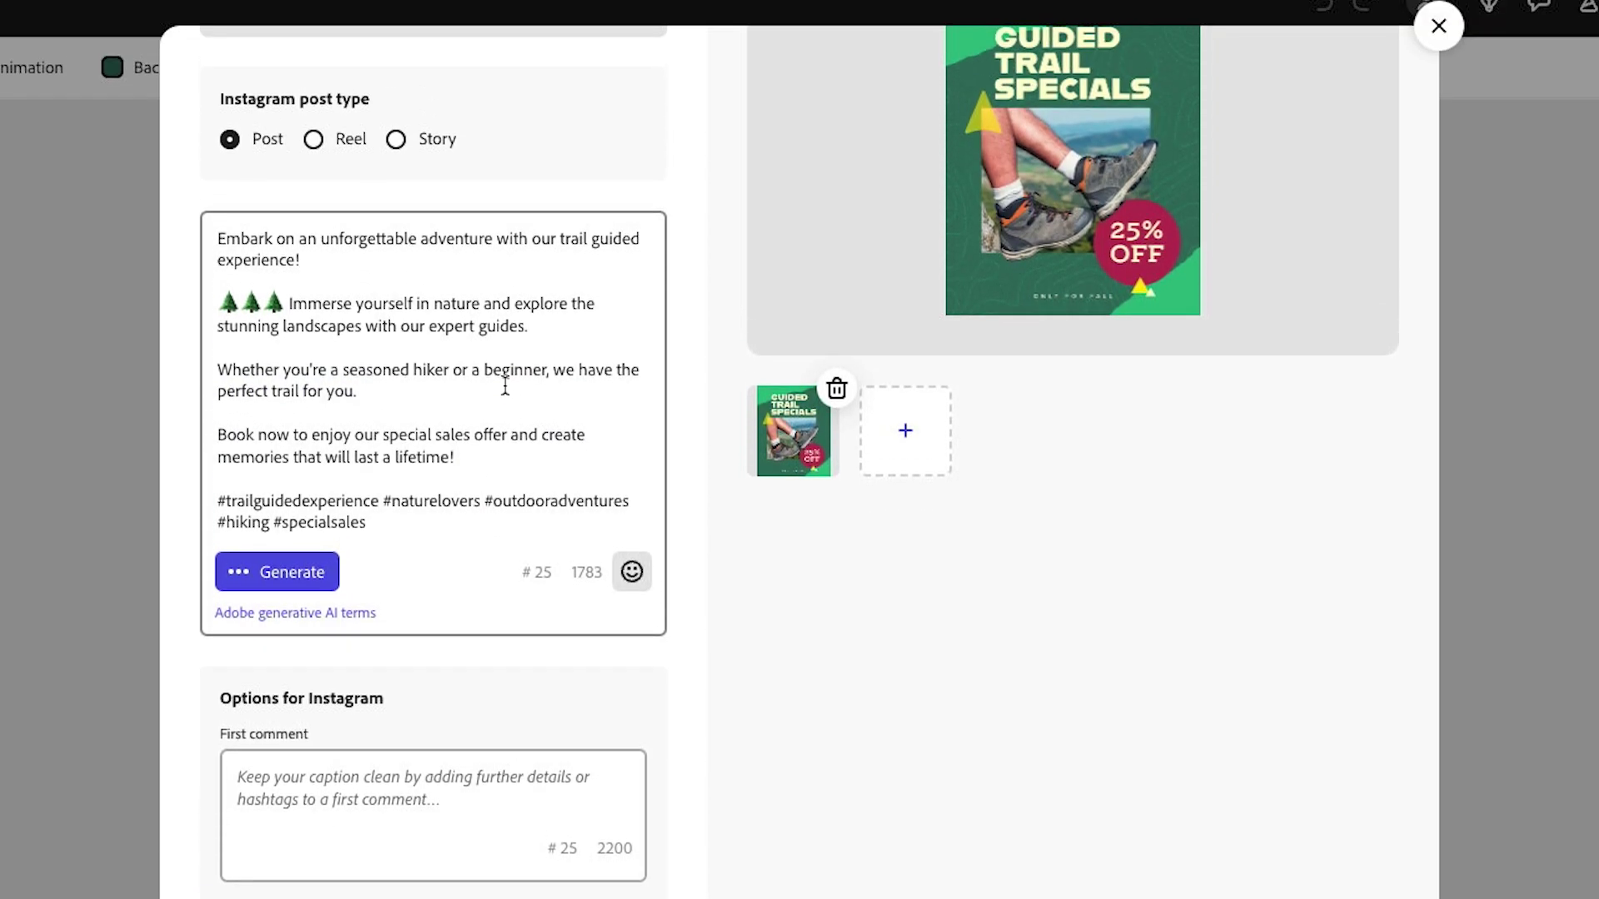
# Keep the 11/12/2024 03:19 PM date, turn on Save as draft, and add the draft
pyautogui.scroll(-4, 505, 386)
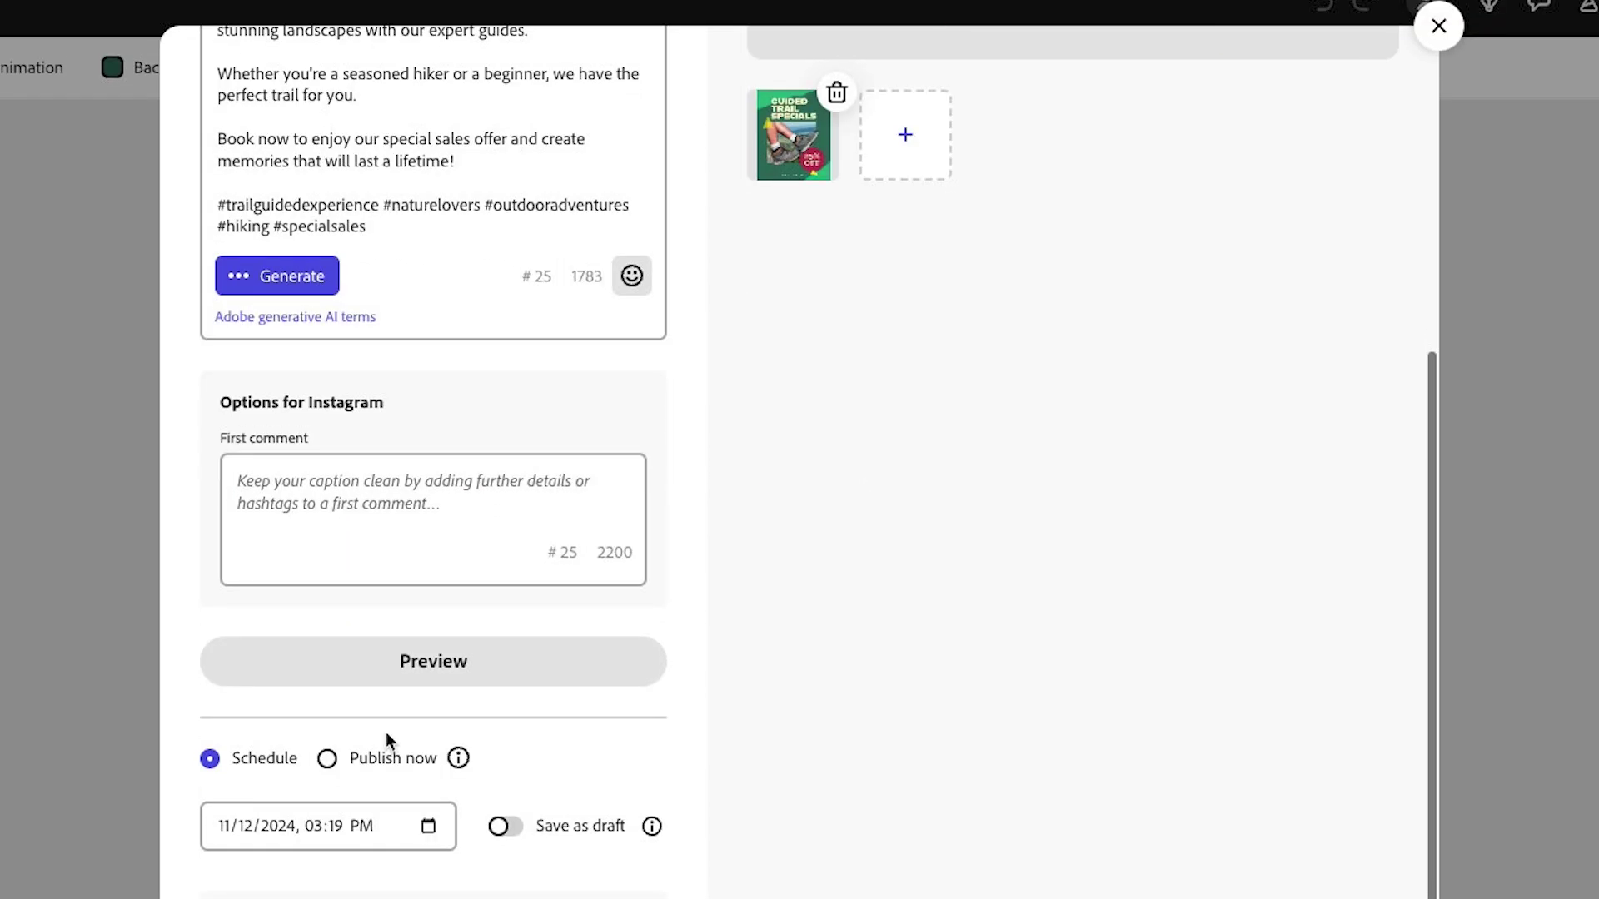
pyautogui.click(428, 809)
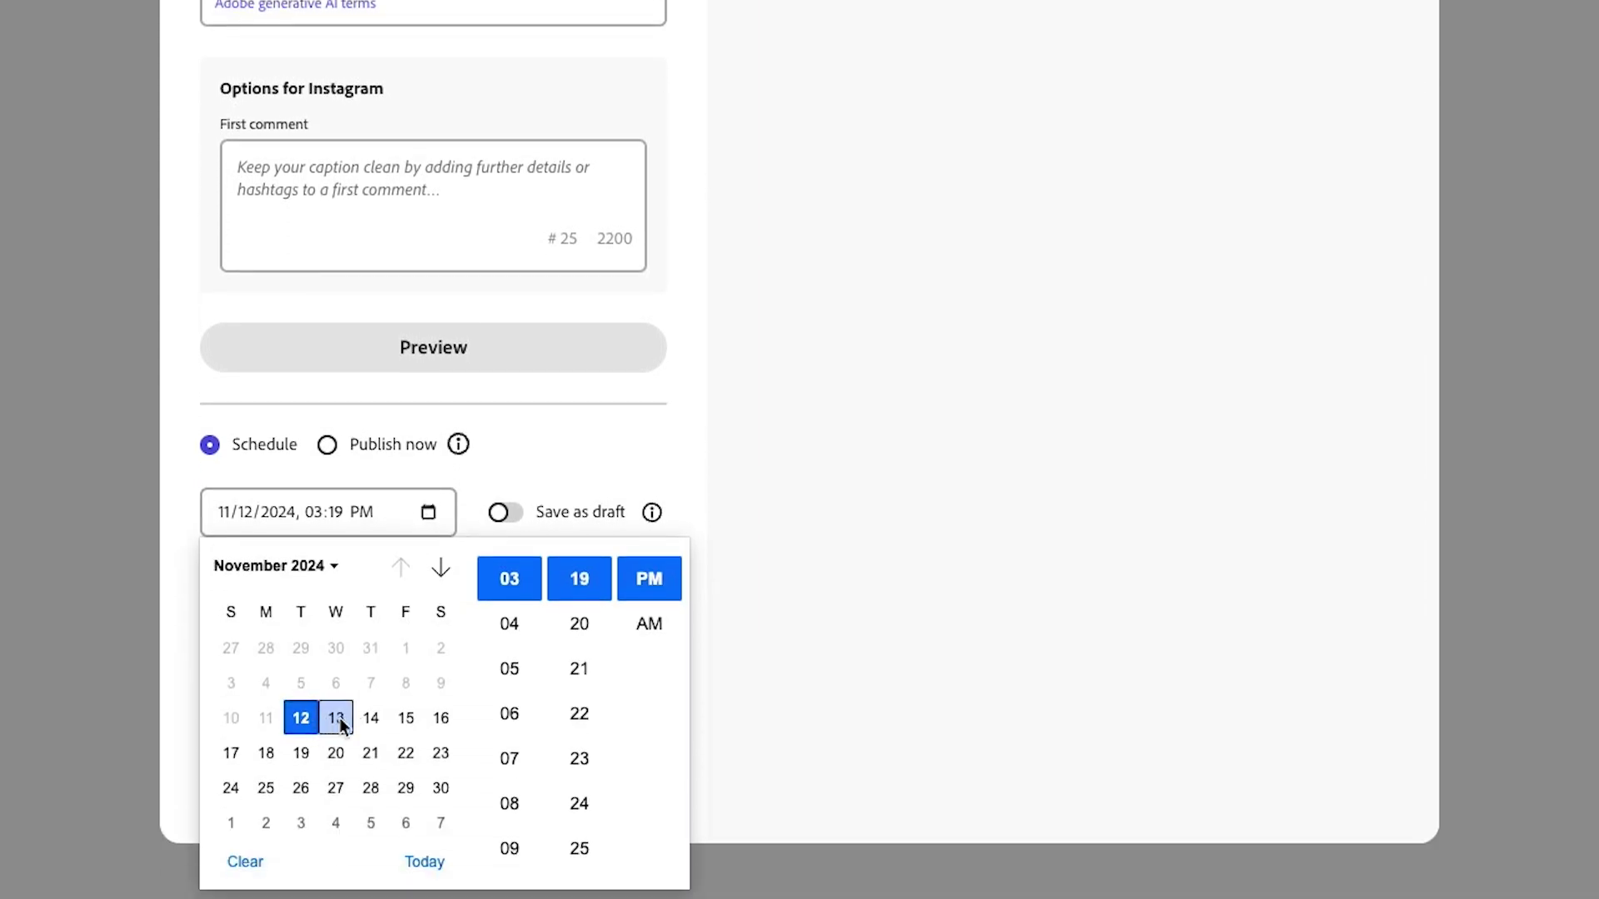
pyautogui.click(580, 452)
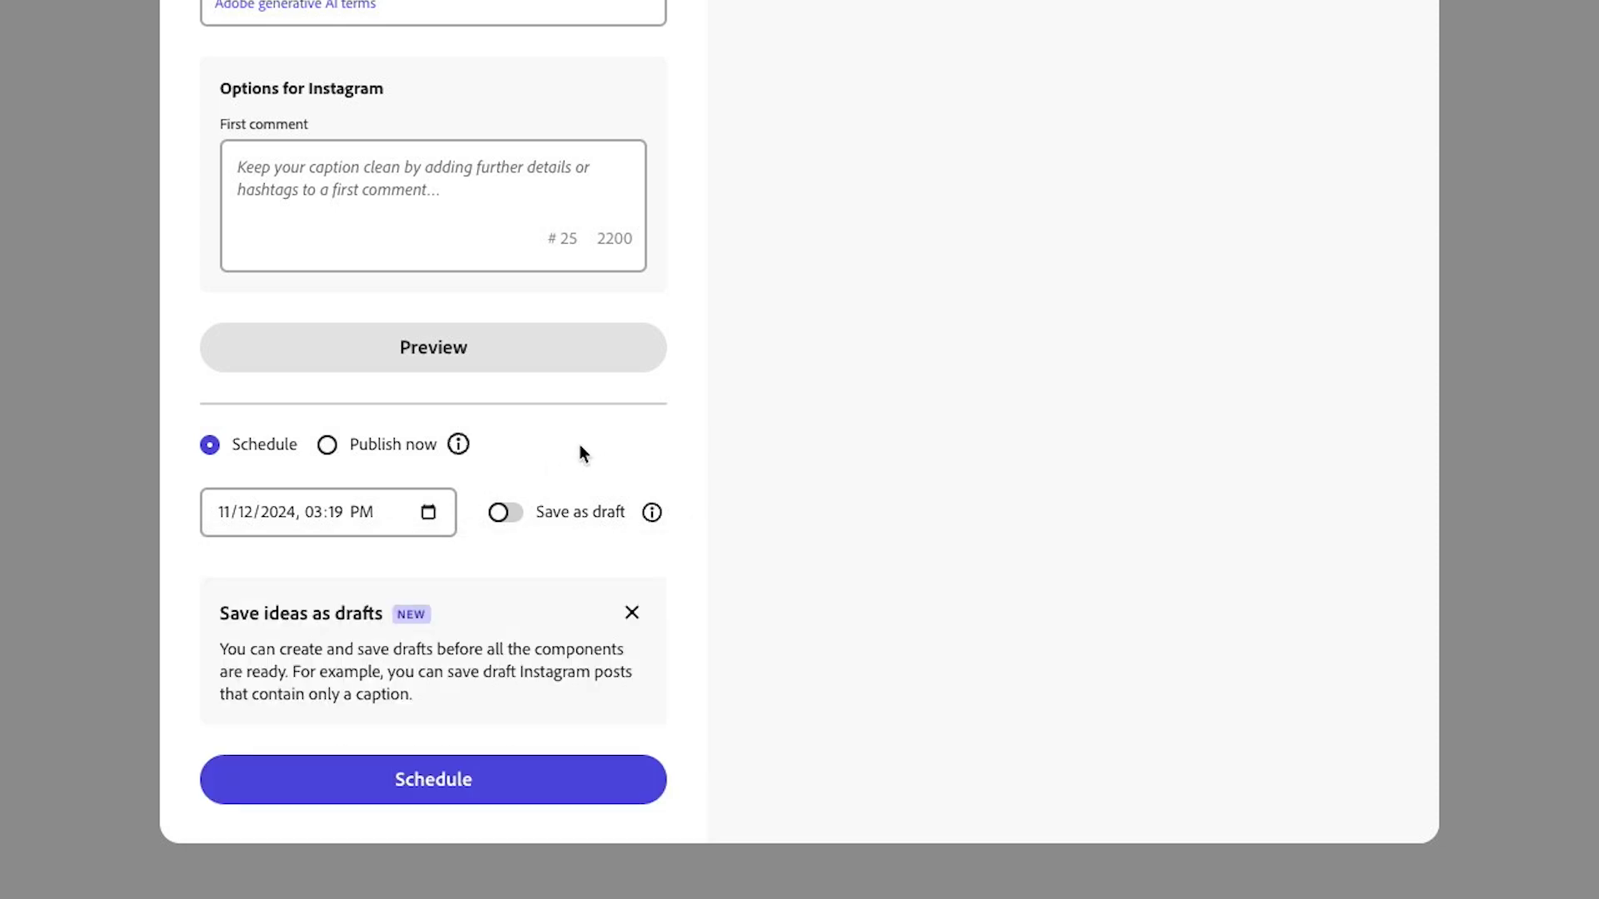
pyautogui.click(509, 517)
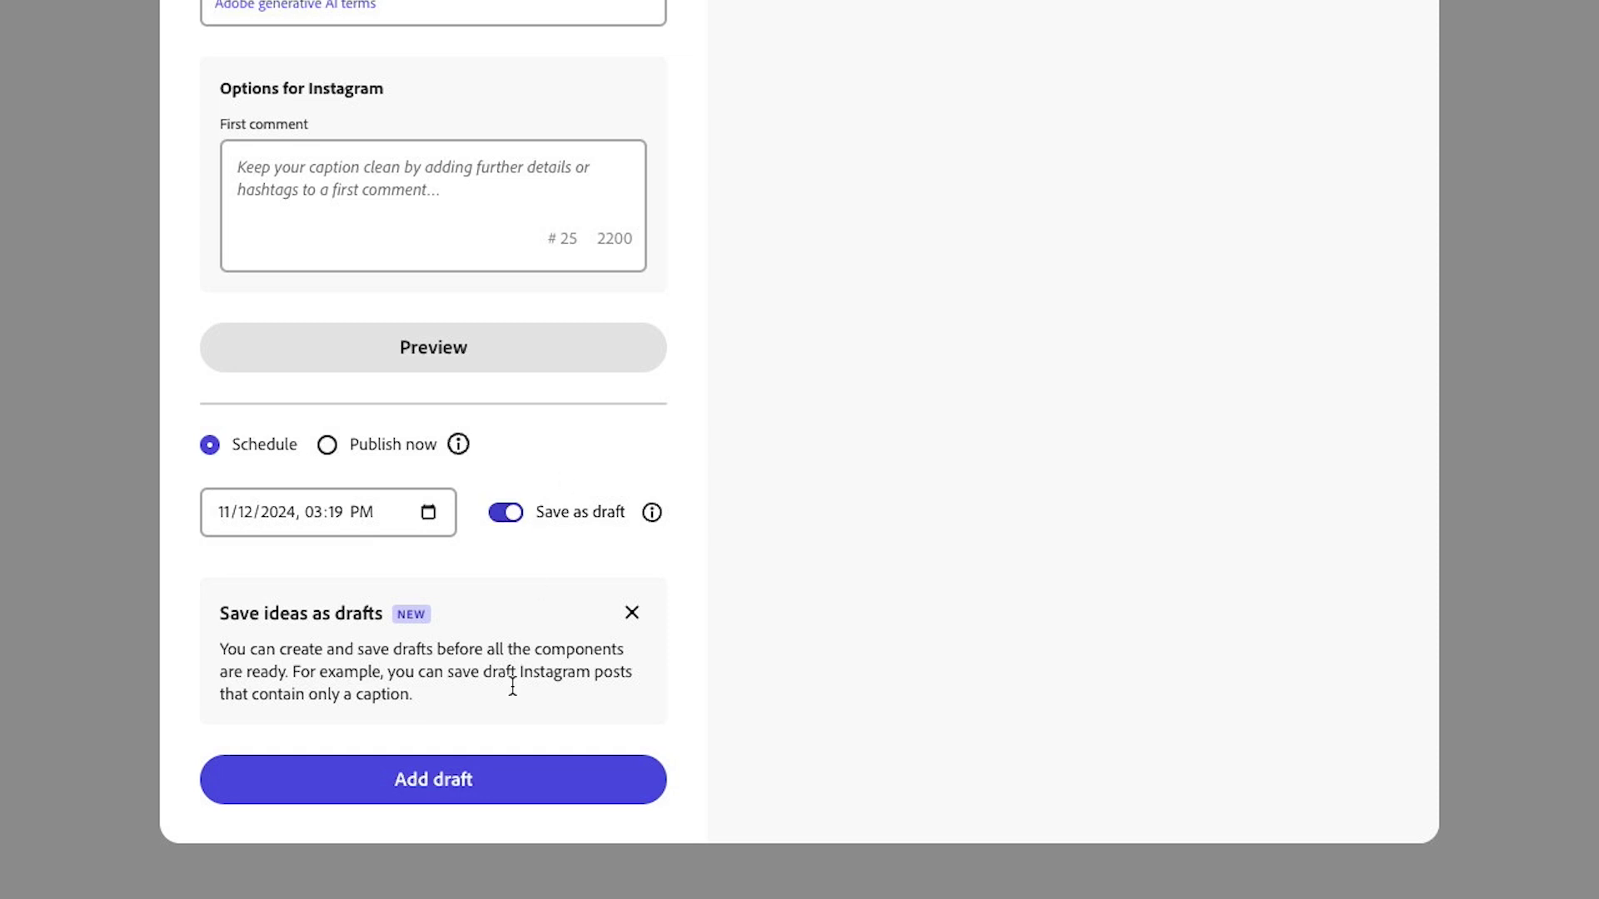
pyautogui.click(458, 788)
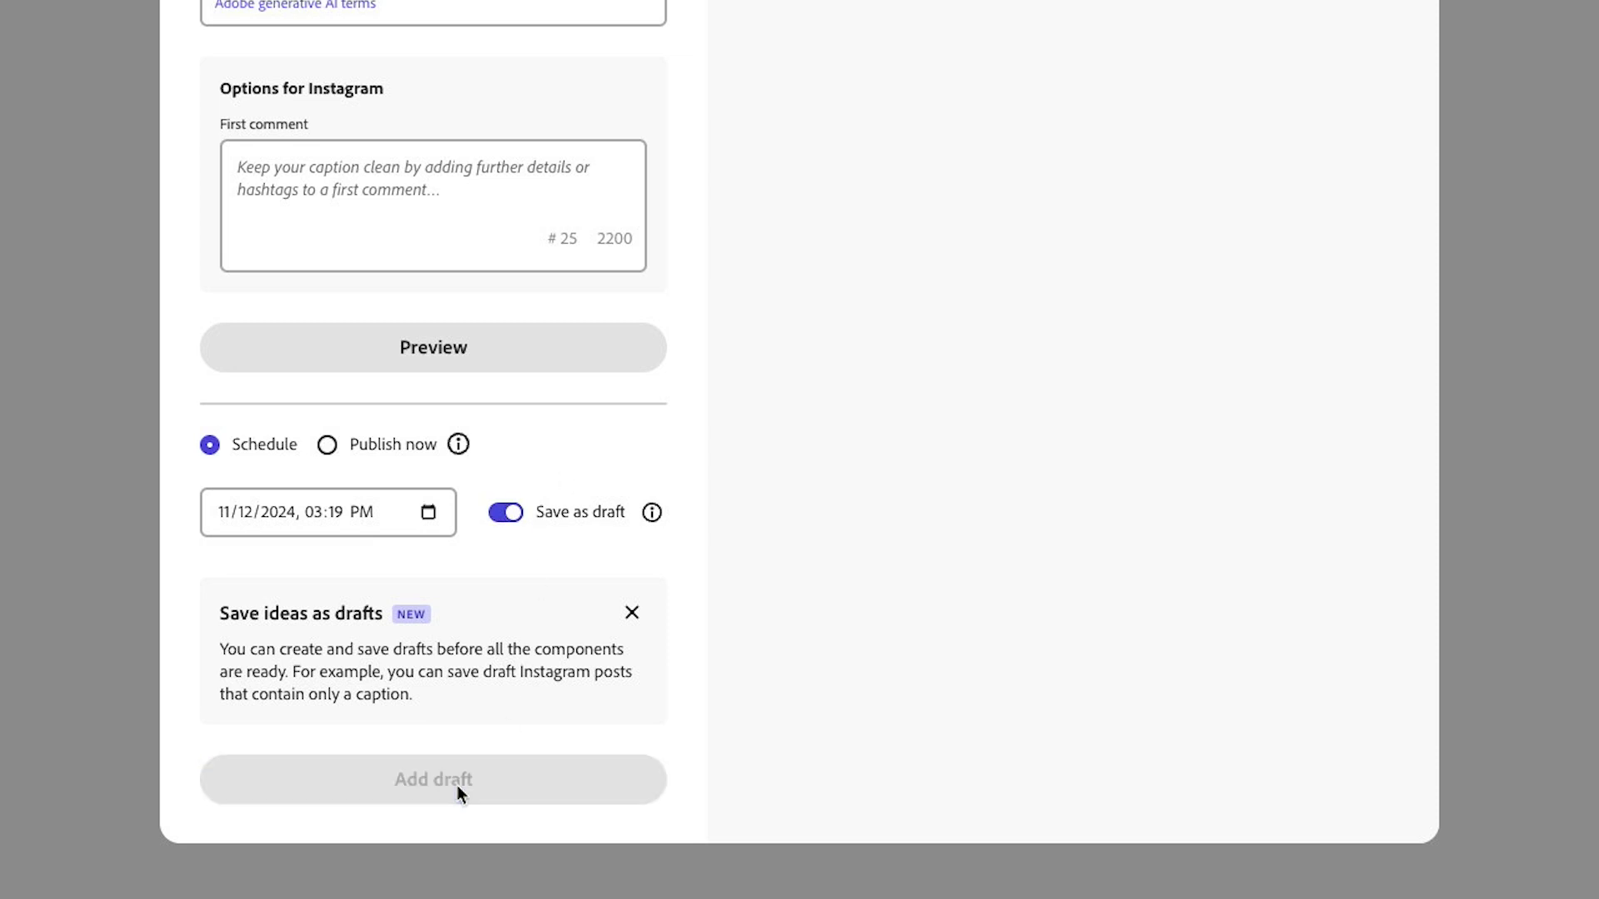
pyautogui.scroll(8, 817, 738)
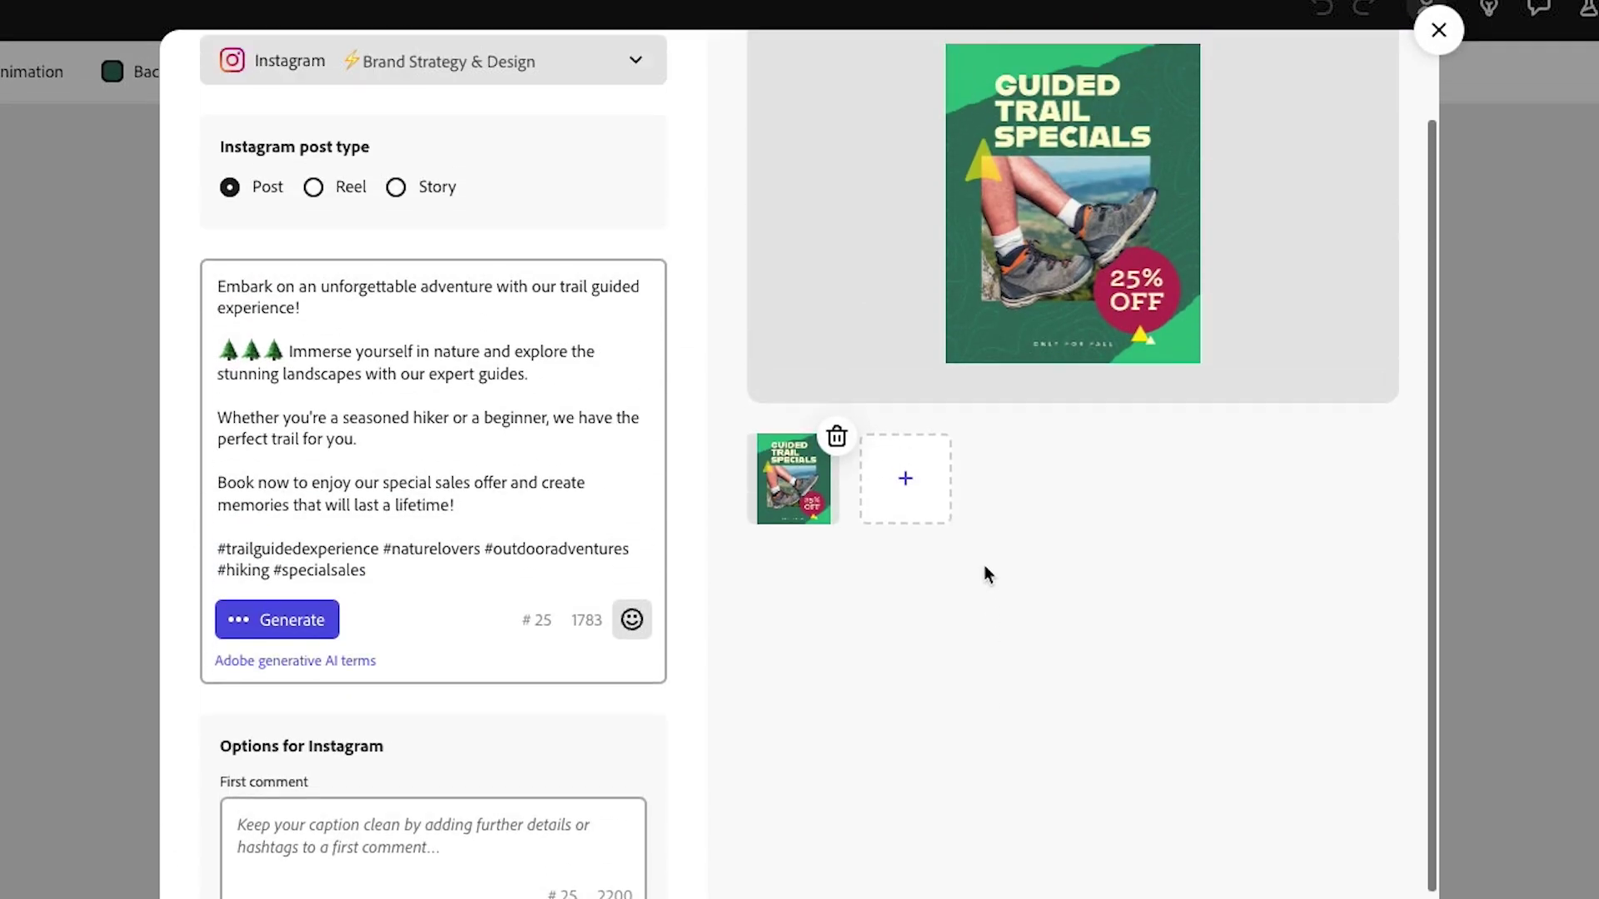
# Open the social post calendar and filter it to show only Draft posts
pyautogui.scroll(-5, 984, 573)
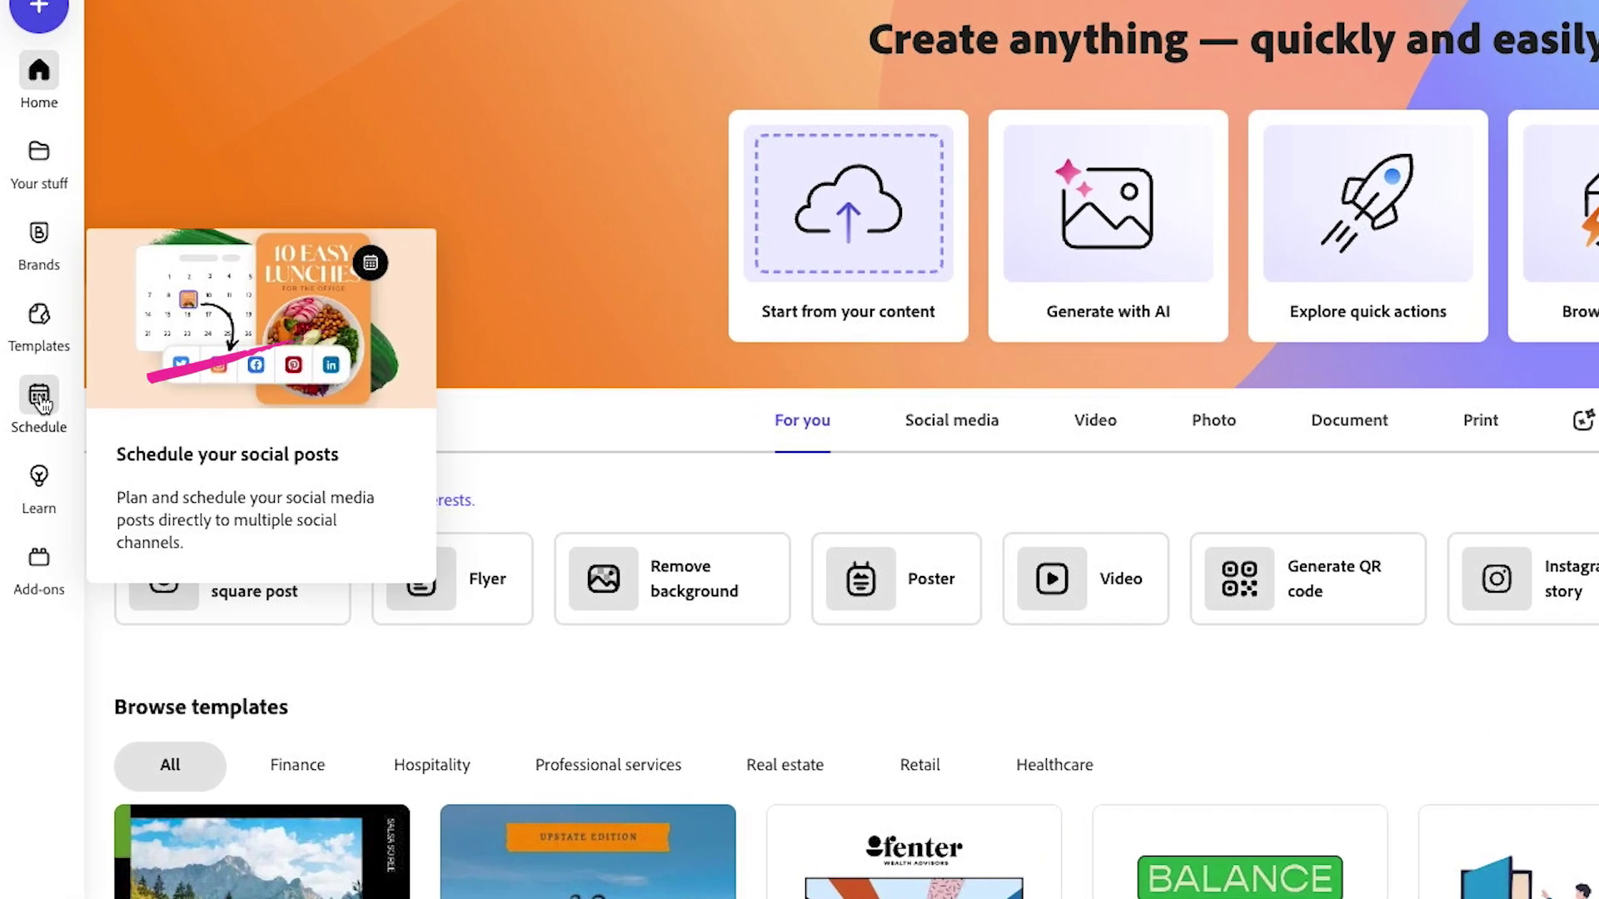
pyautogui.click(30, 413)
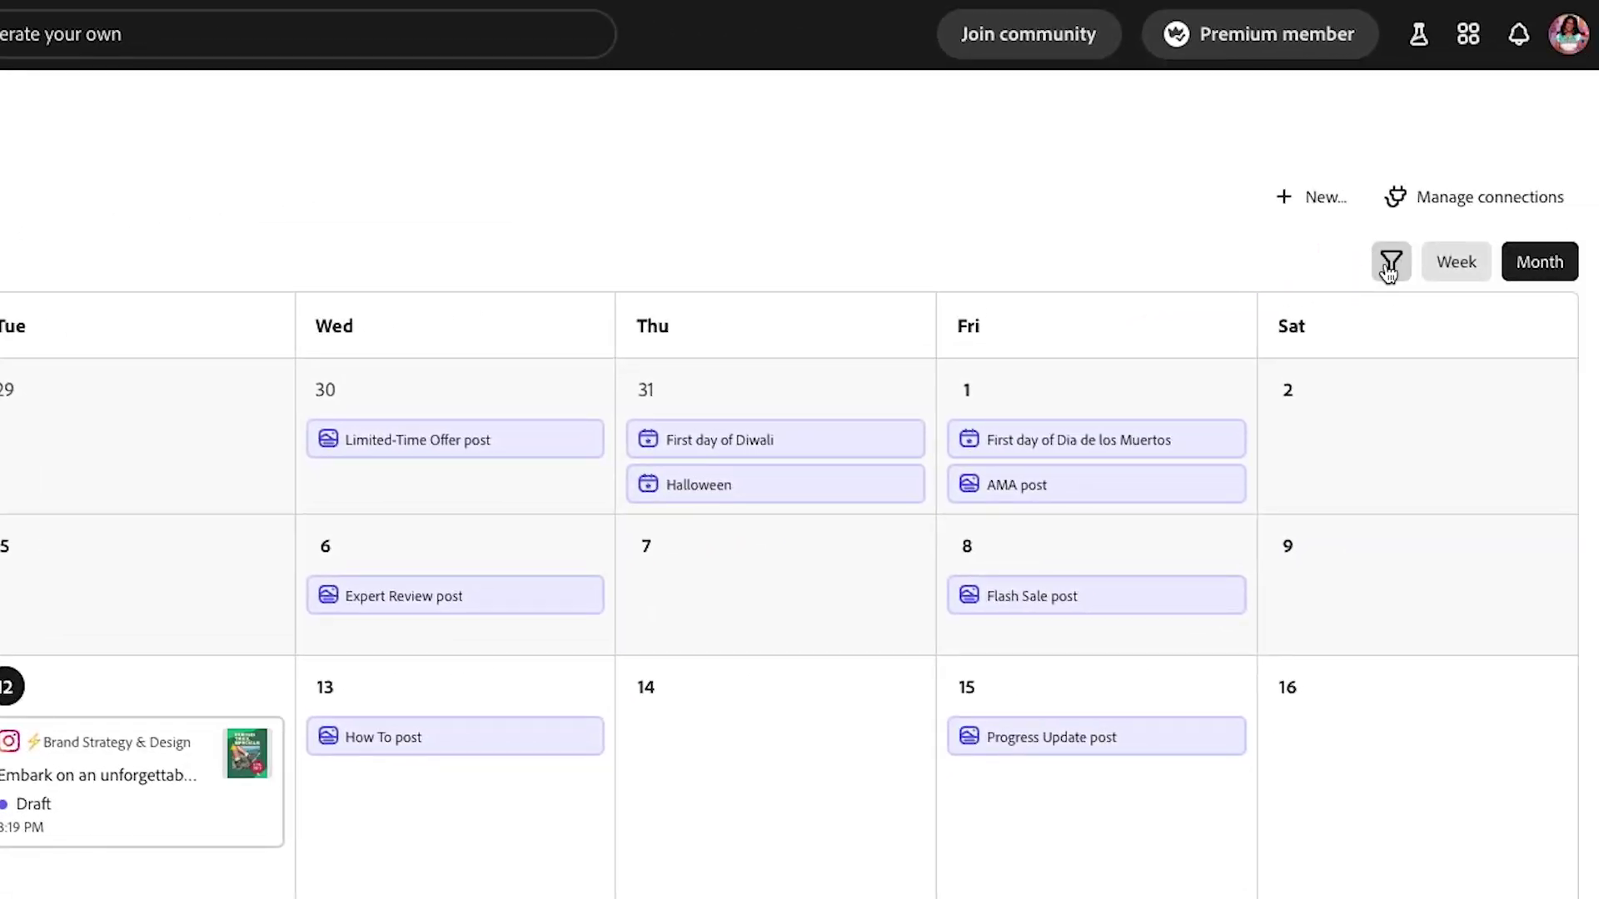
pyautogui.click(1389, 263)
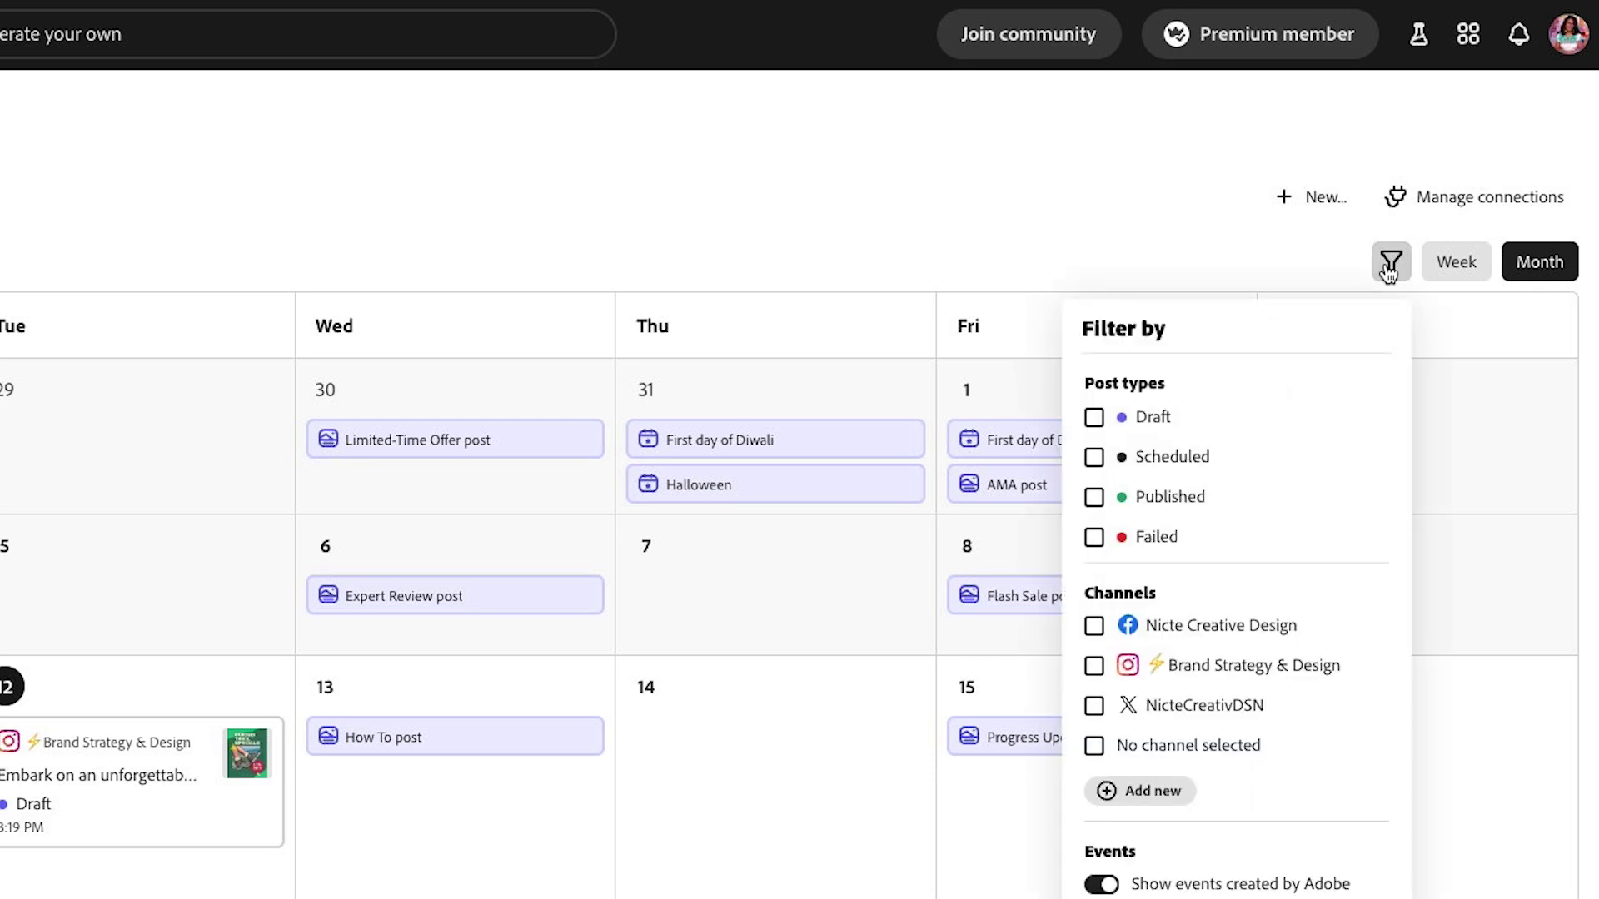
pyautogui.click(1094, 418)
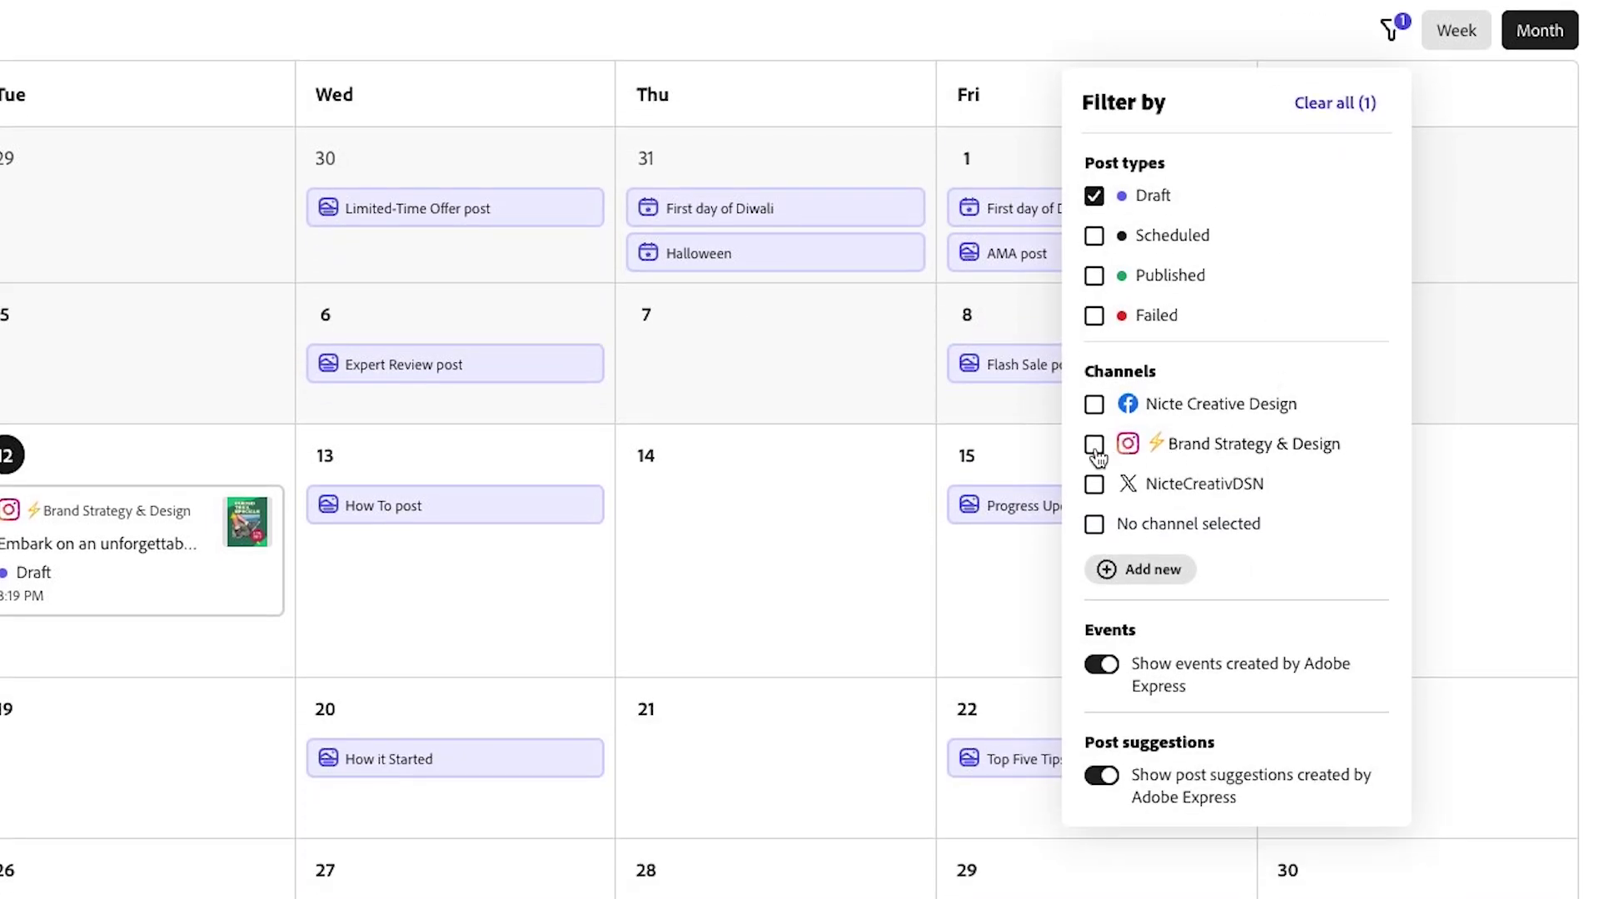
pyautogui.click(851, 620)
pyautogui.moveTo(53, 583)
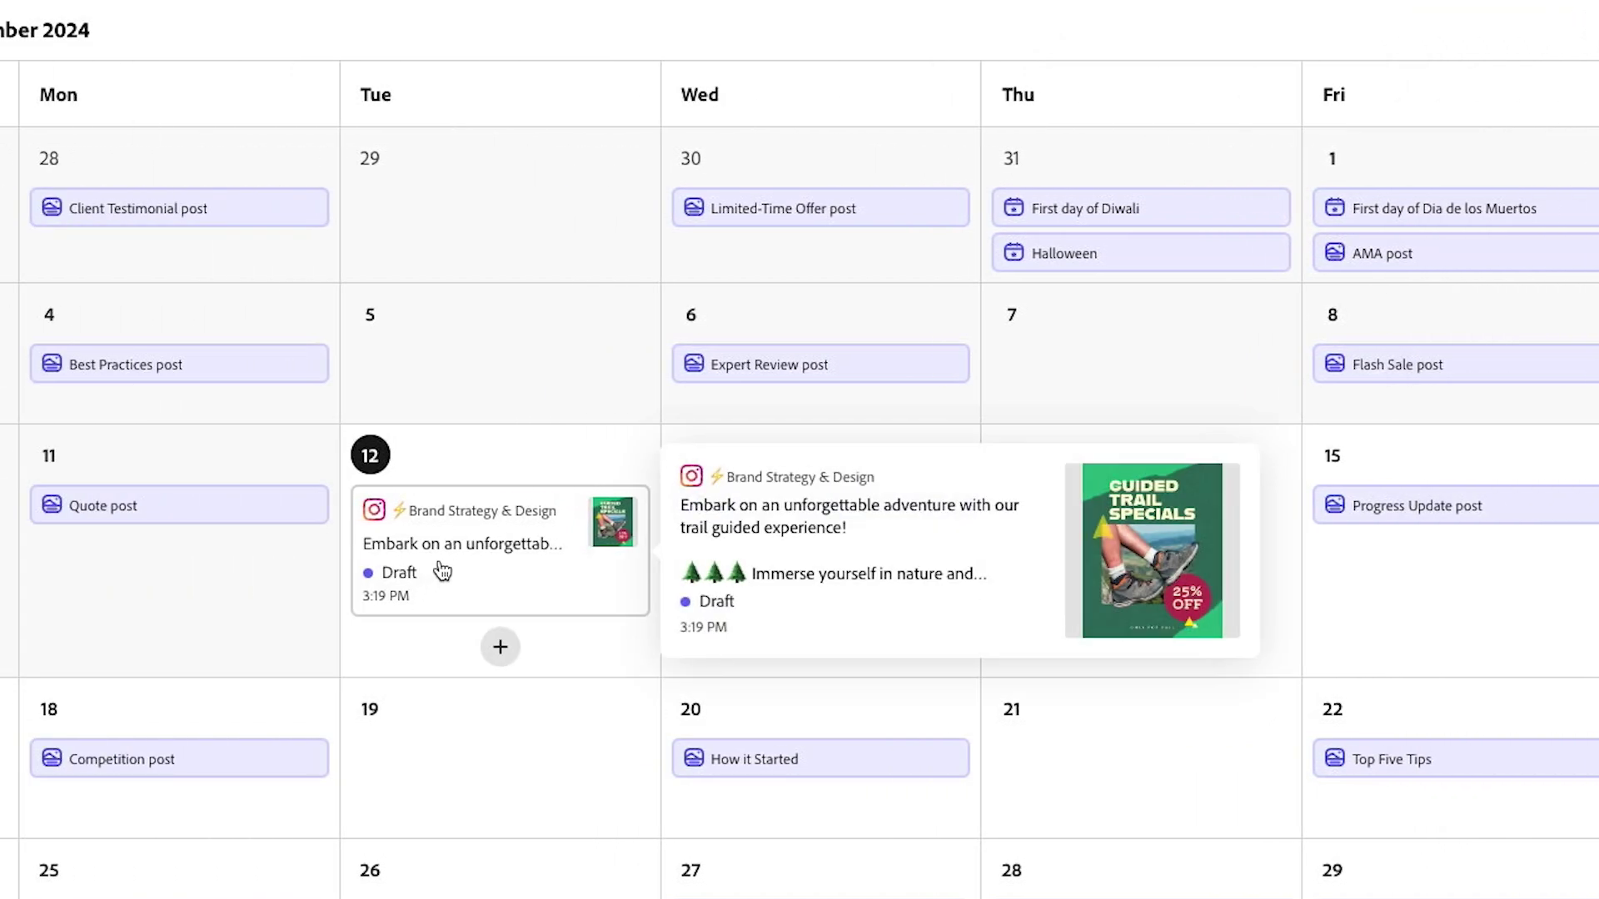
# Open the November 12 draft post and scroll through its editing options
pyautogui.click(438, 559)
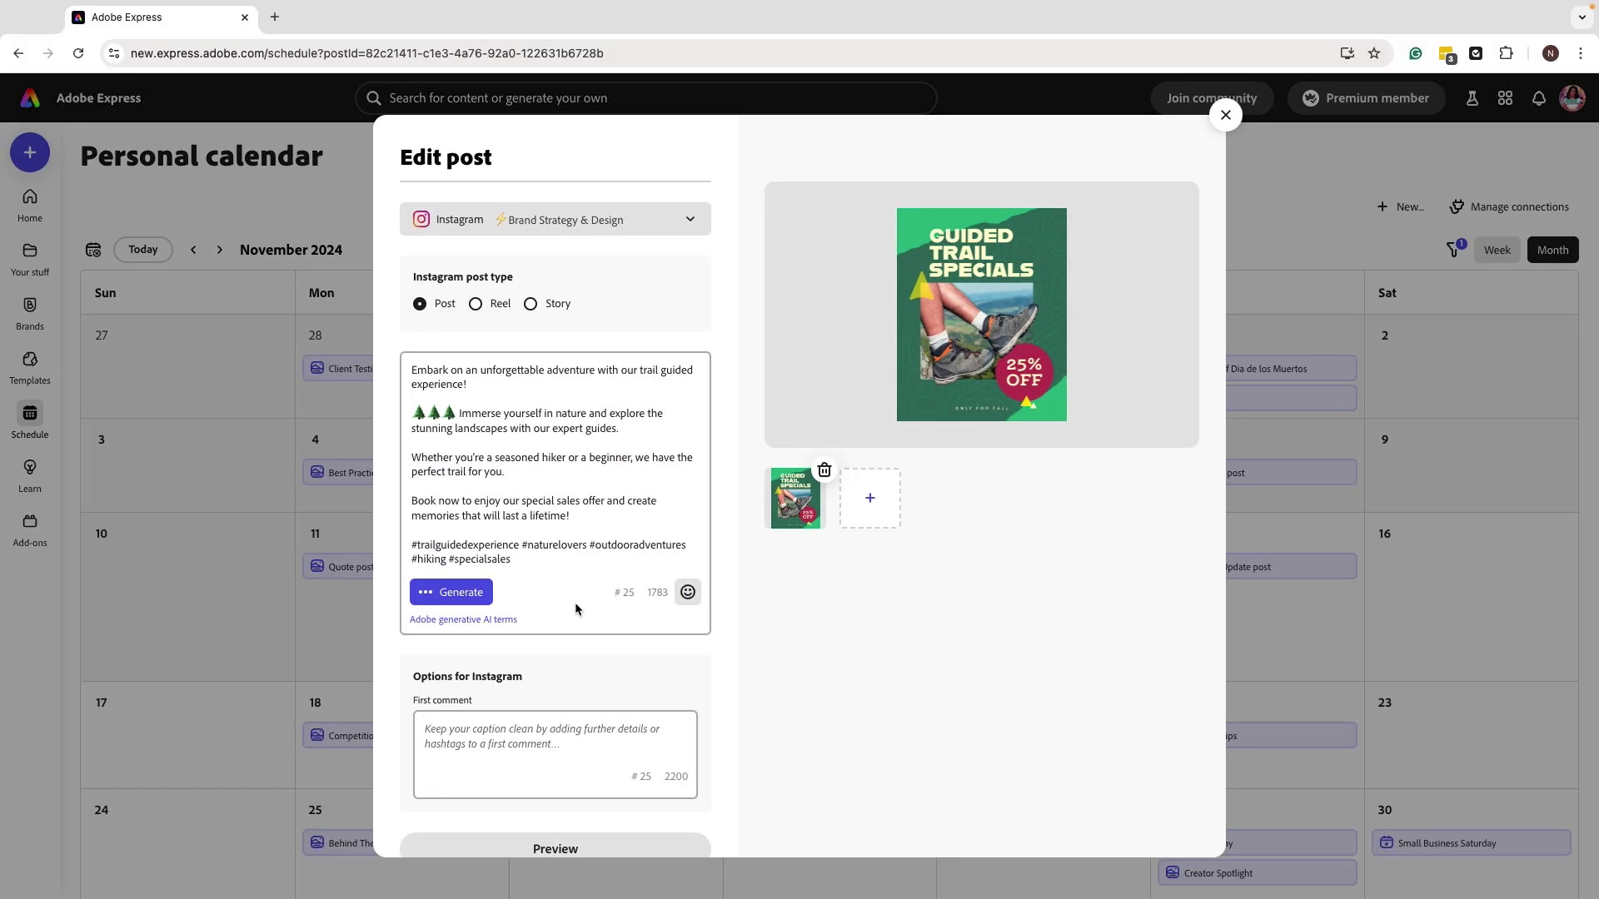
pyautogui.scroll(-4, 550, 487)
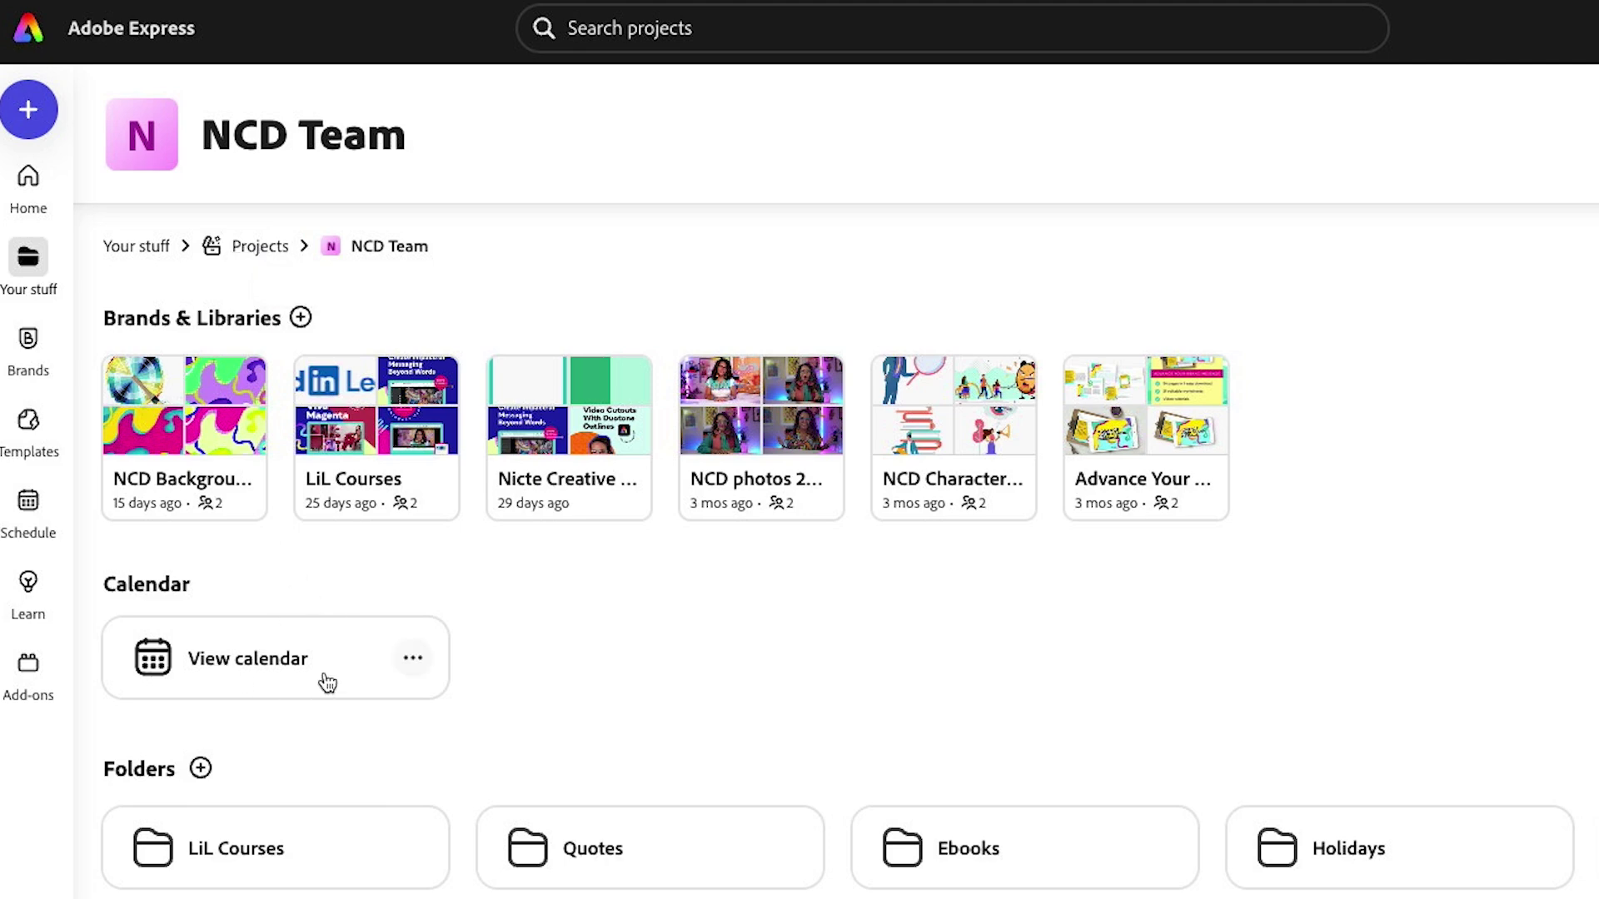
pyautogui.click(248, 658)
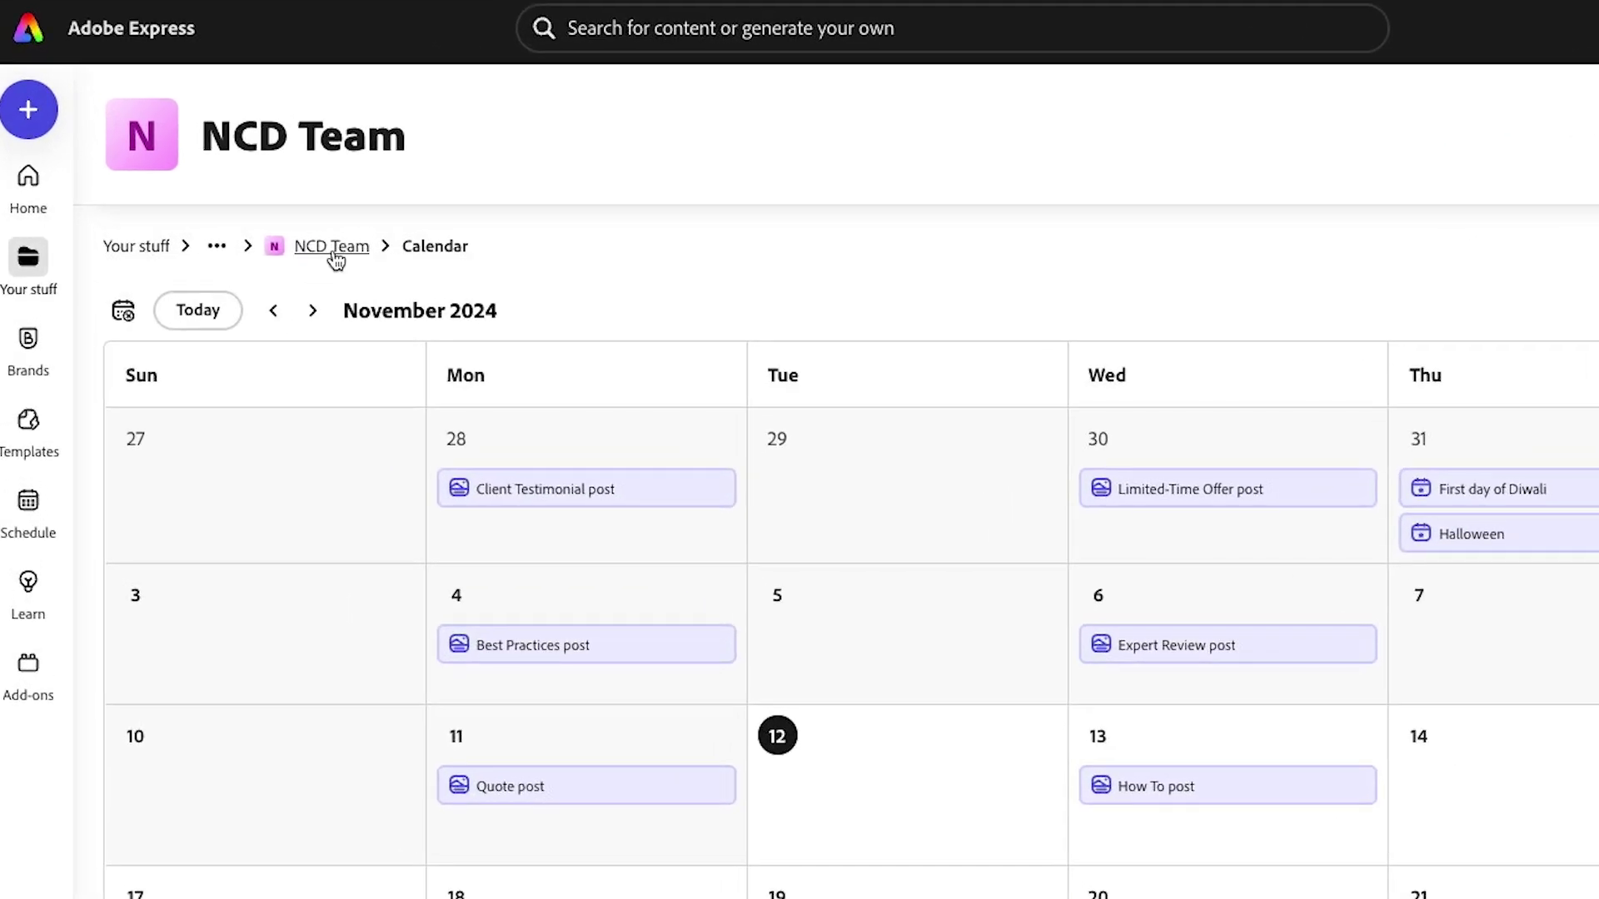
pyautogui.click(338, 248)
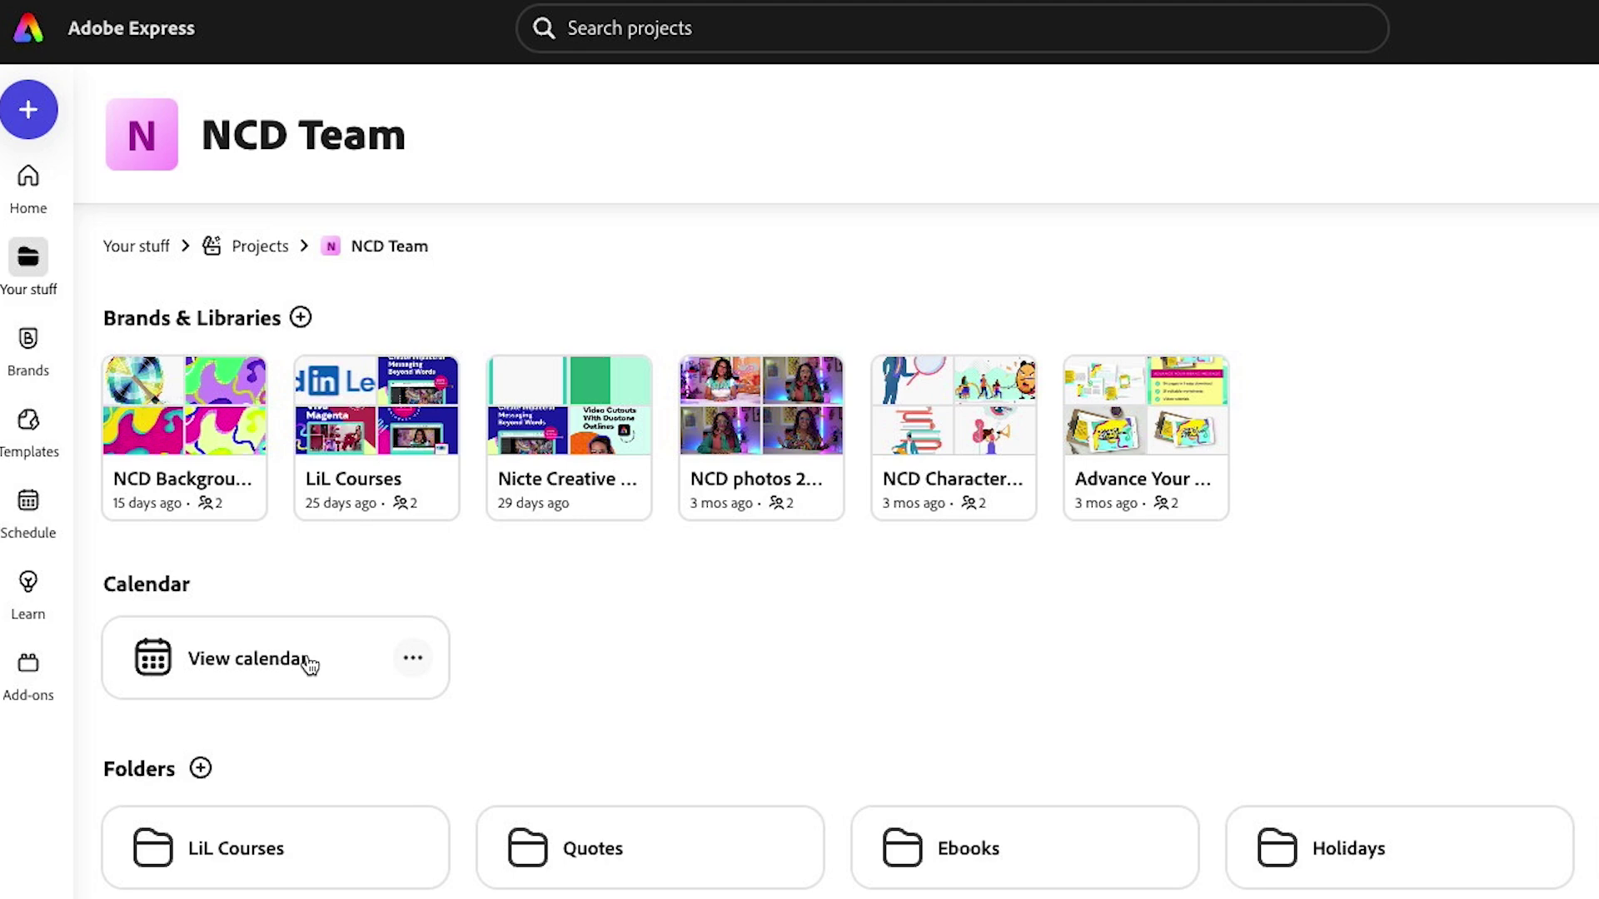
# Open the NCD Team calendar, review its connected social accounts, and close the list
pyautogui.click(308, 661)
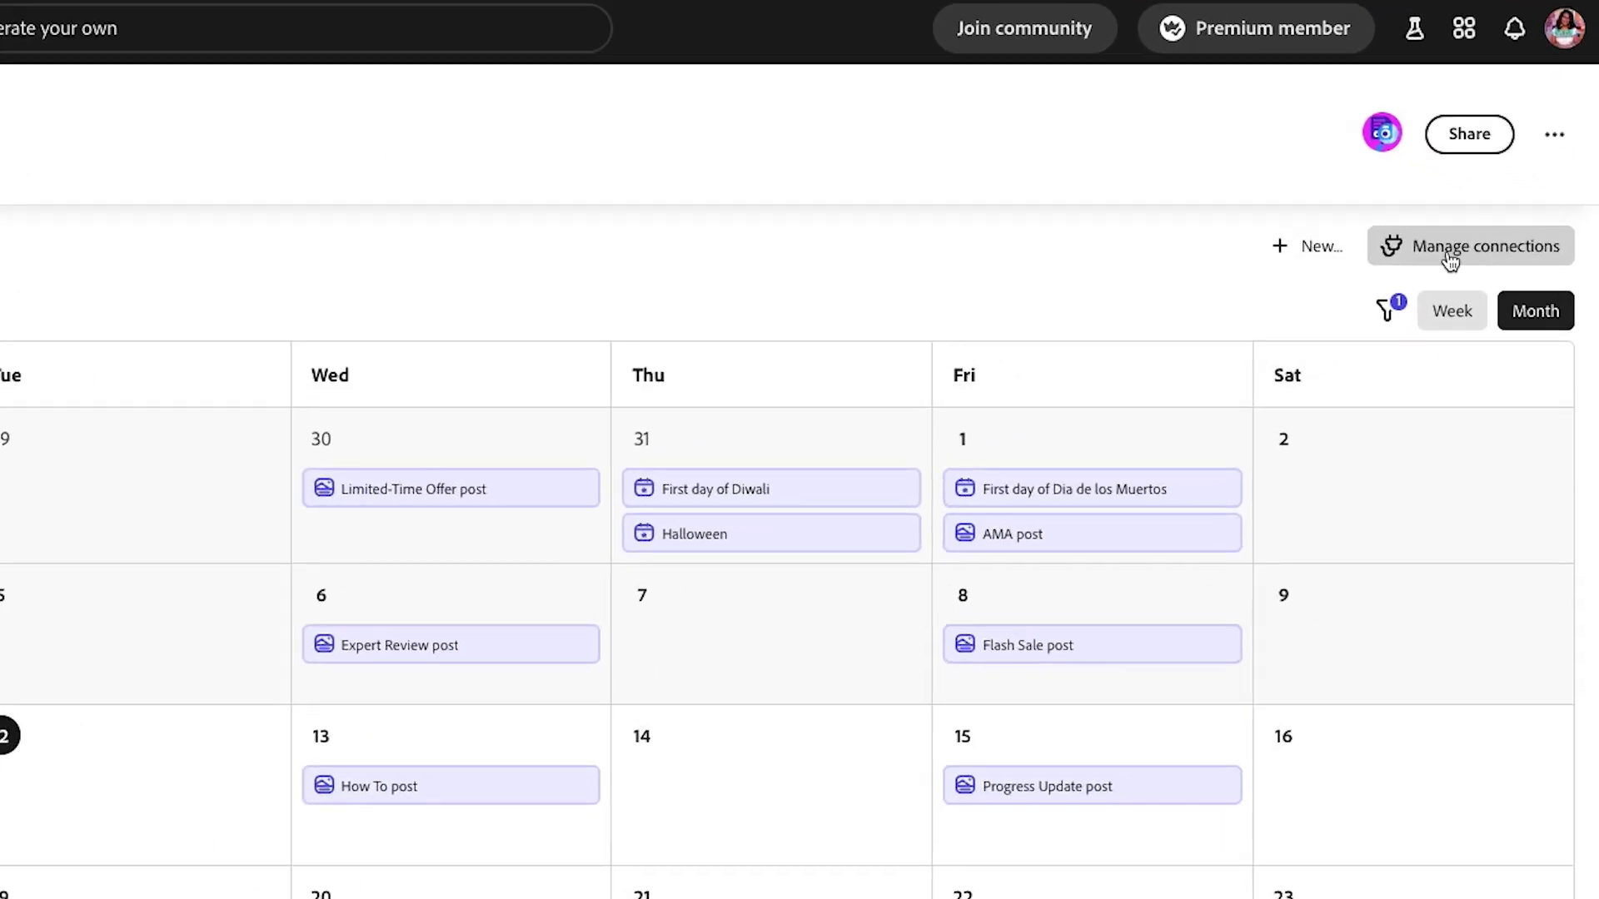
pyautogui.click(1450, 250)
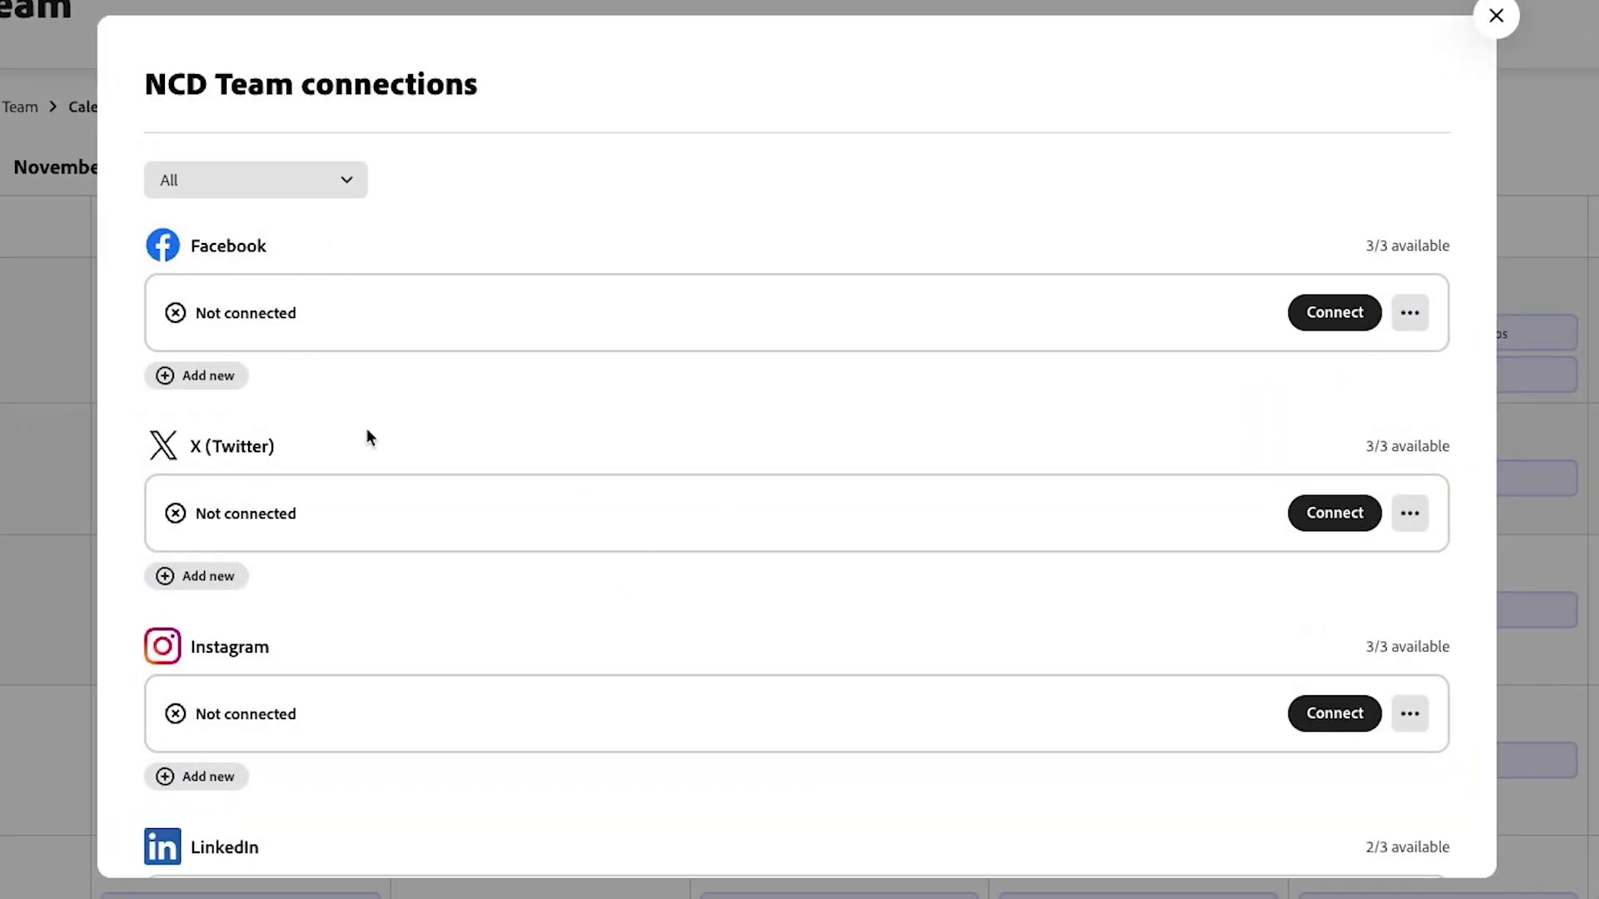
pyautogui.scroll(-5, 429, 654)
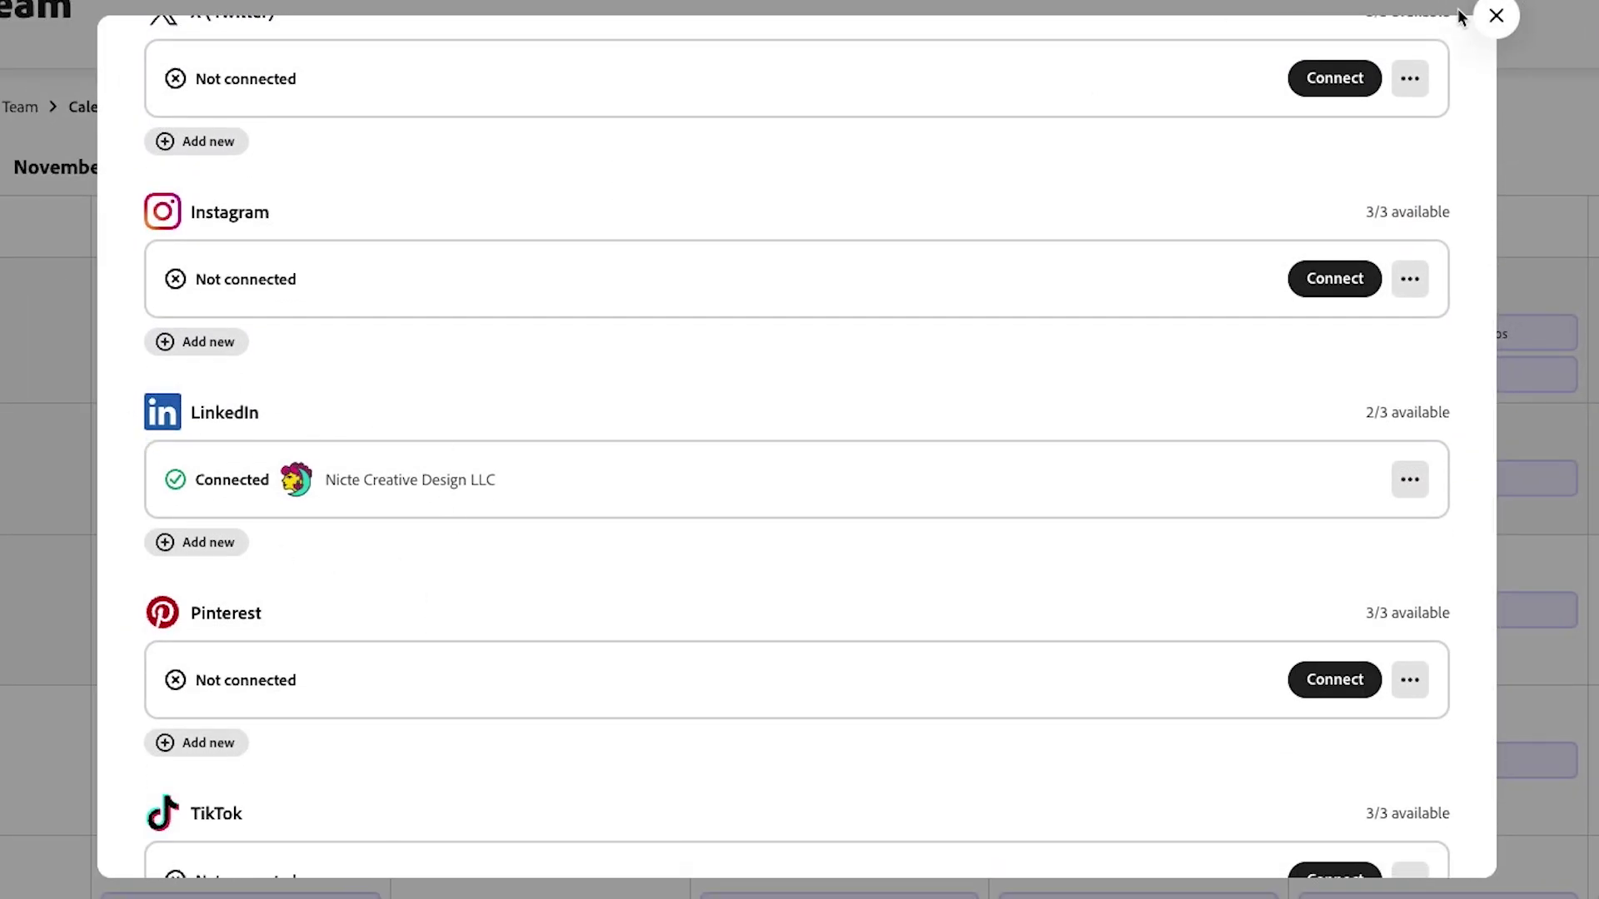
pyautogui.click(1495, 16)
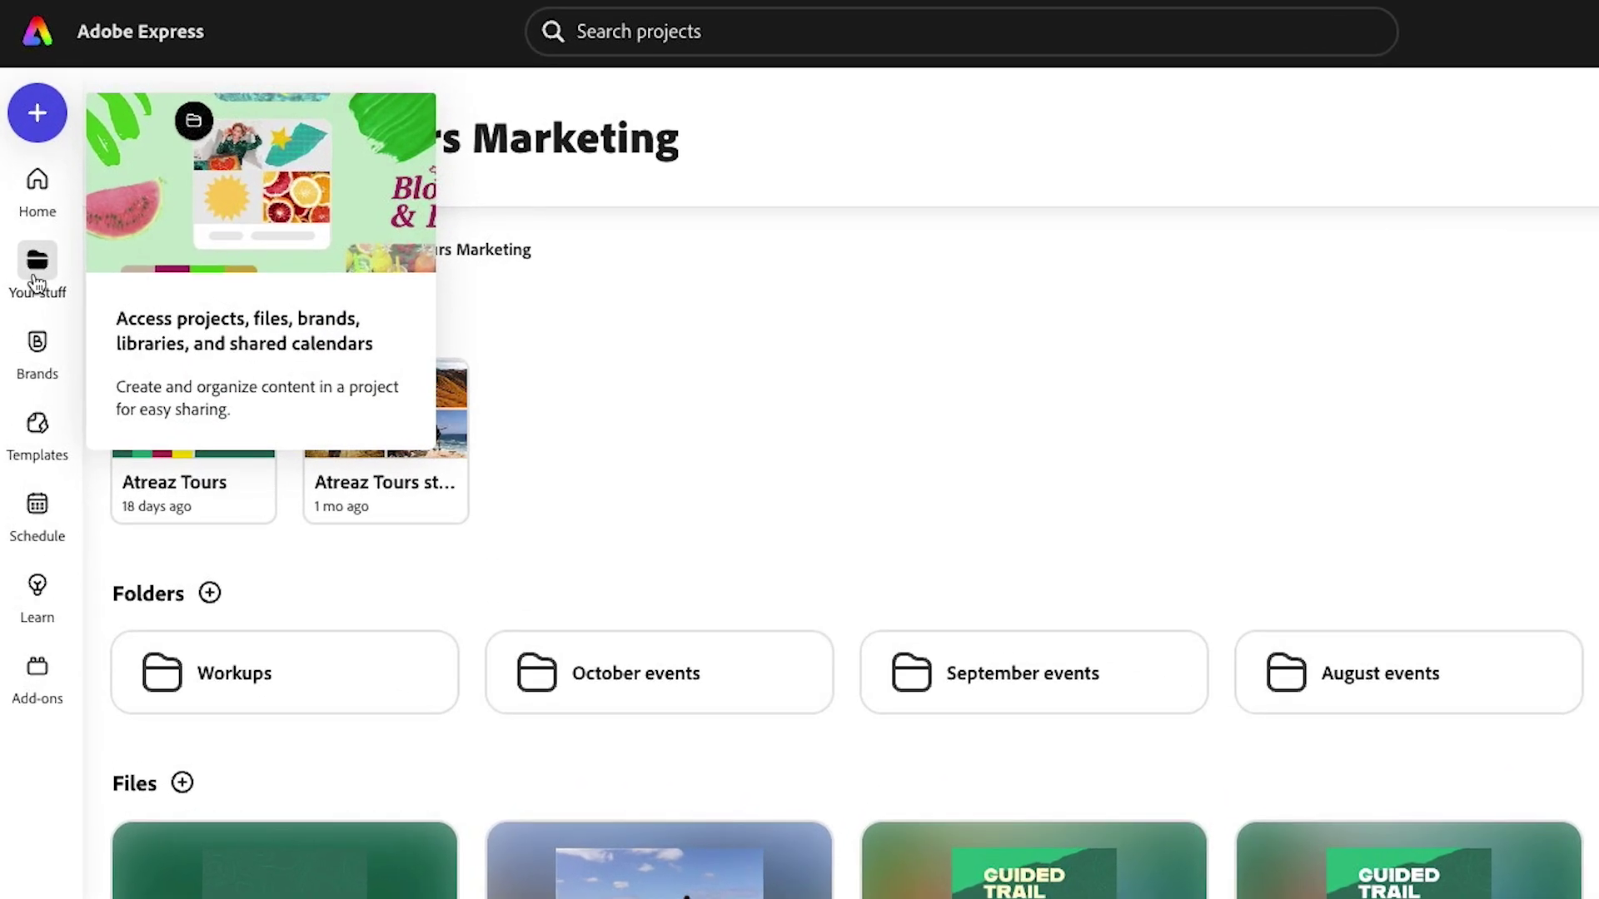
# Open the Atreaz Tours Marketing project from Your stuff > Projects
pyautogui.click(30, 252)
pyautogui.click(158, 203)
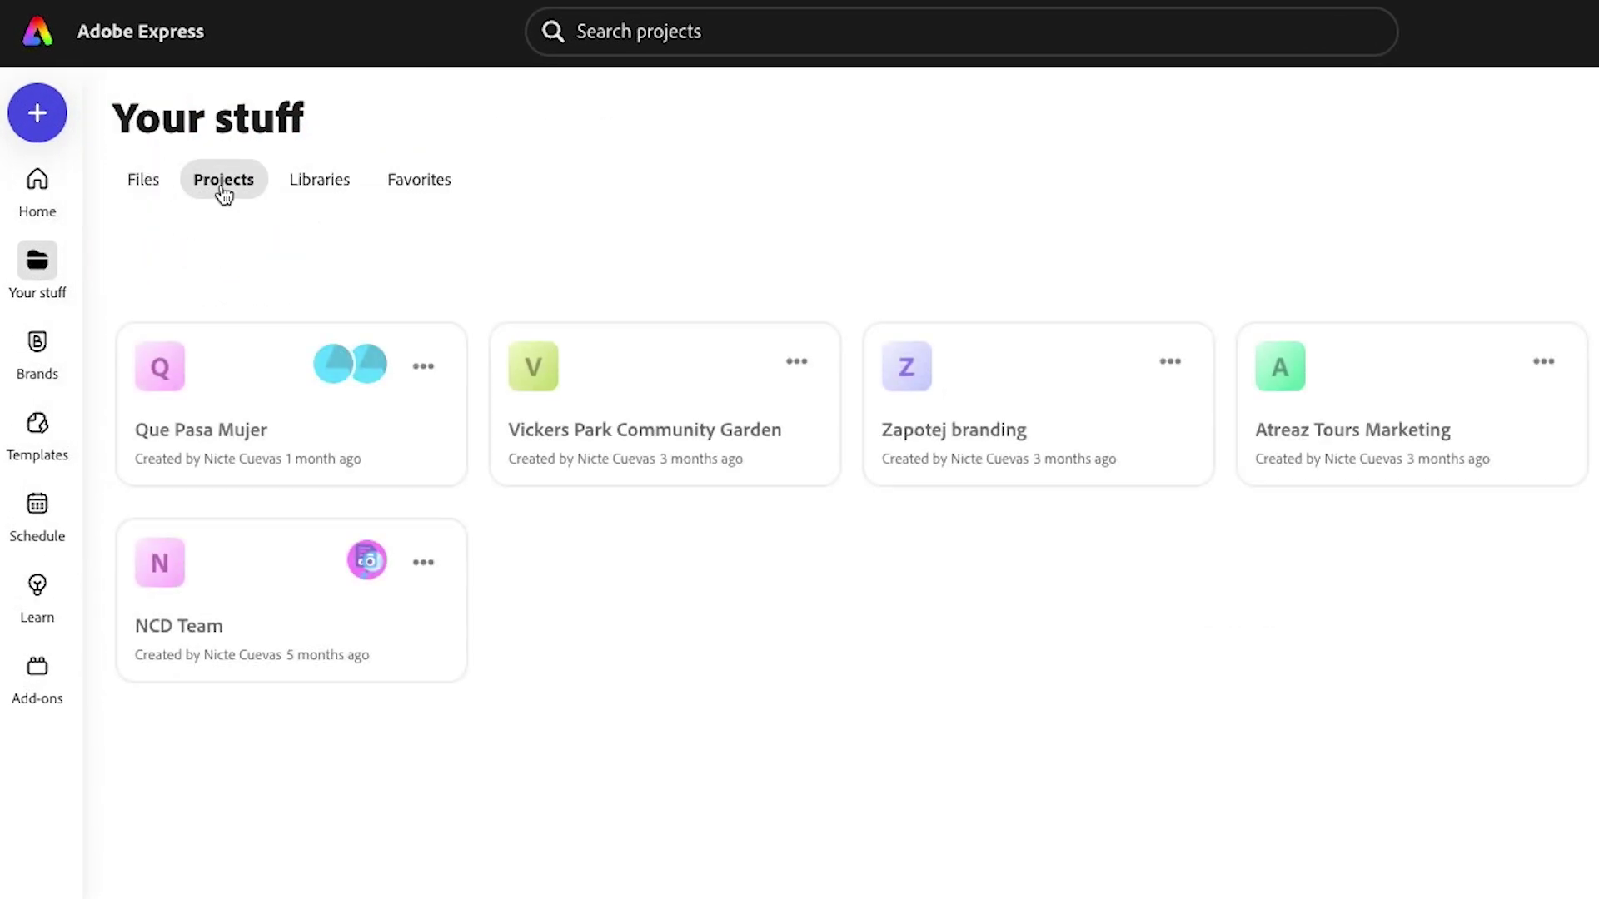
pyautogui.click(1310, 434)
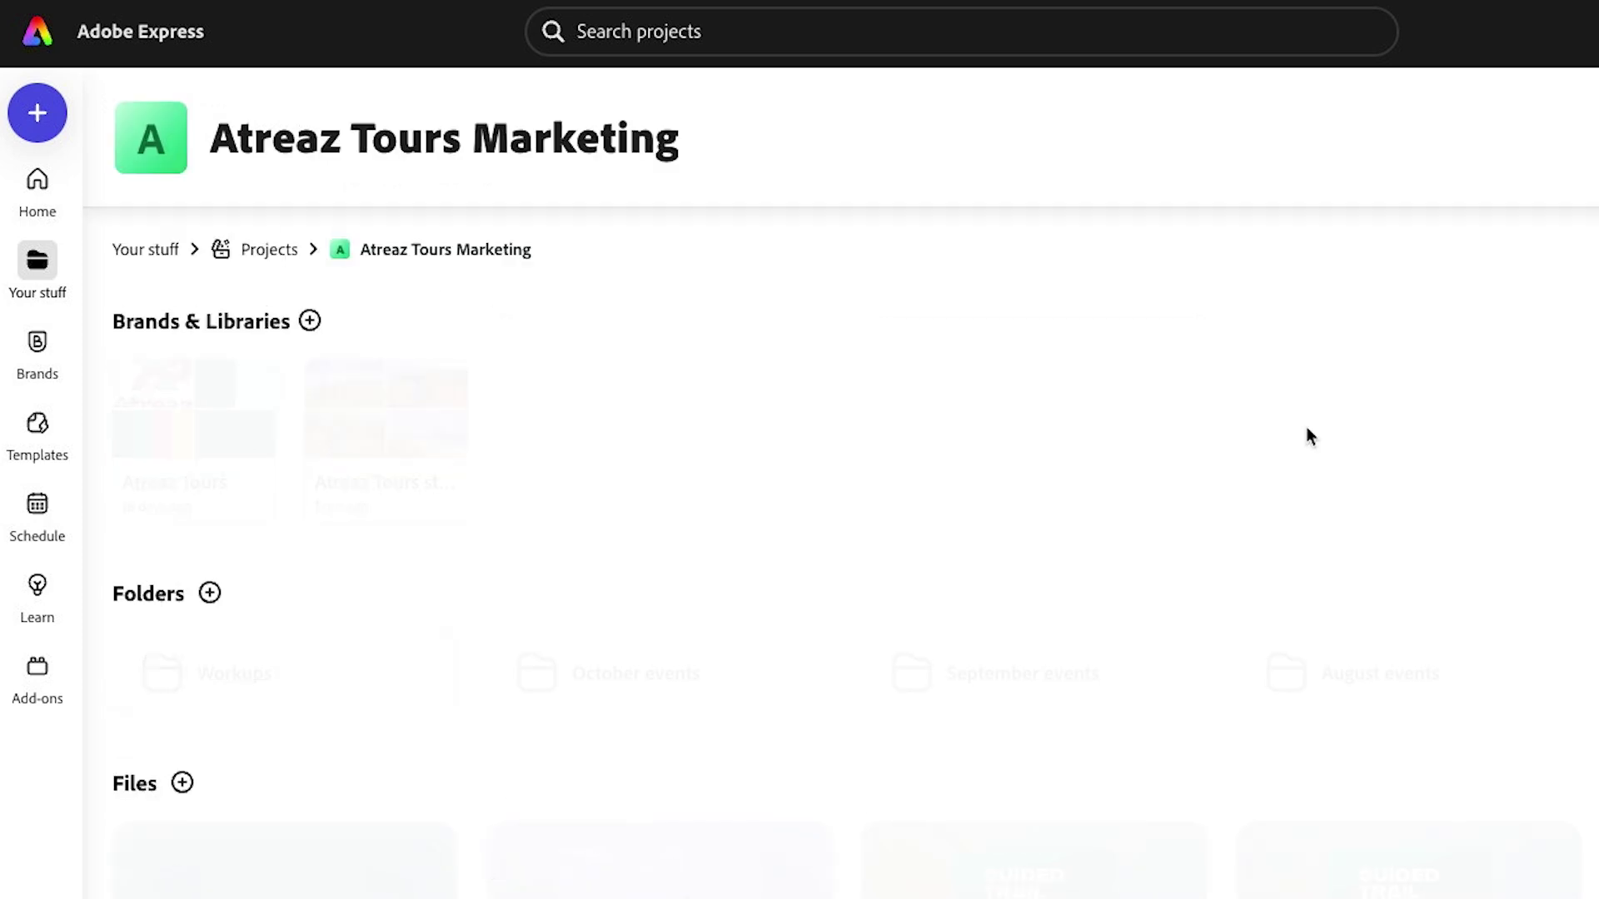
# Create a calendar for the project and view its social account connections
pyautogui.click(1366, 250)
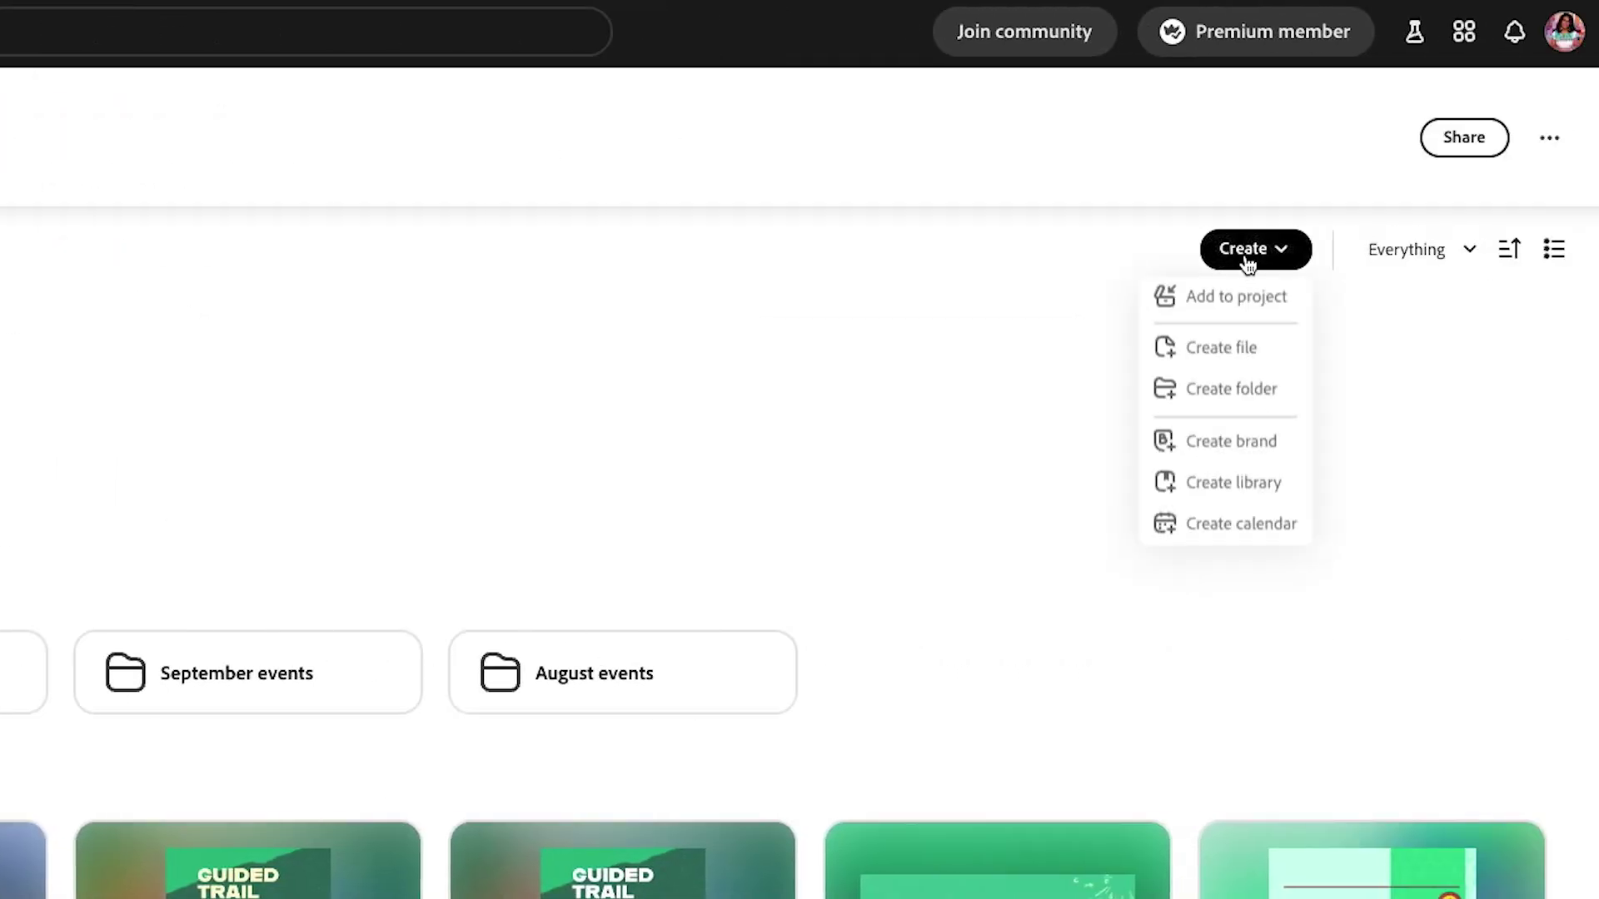
pyautogui.click(1269, 533)
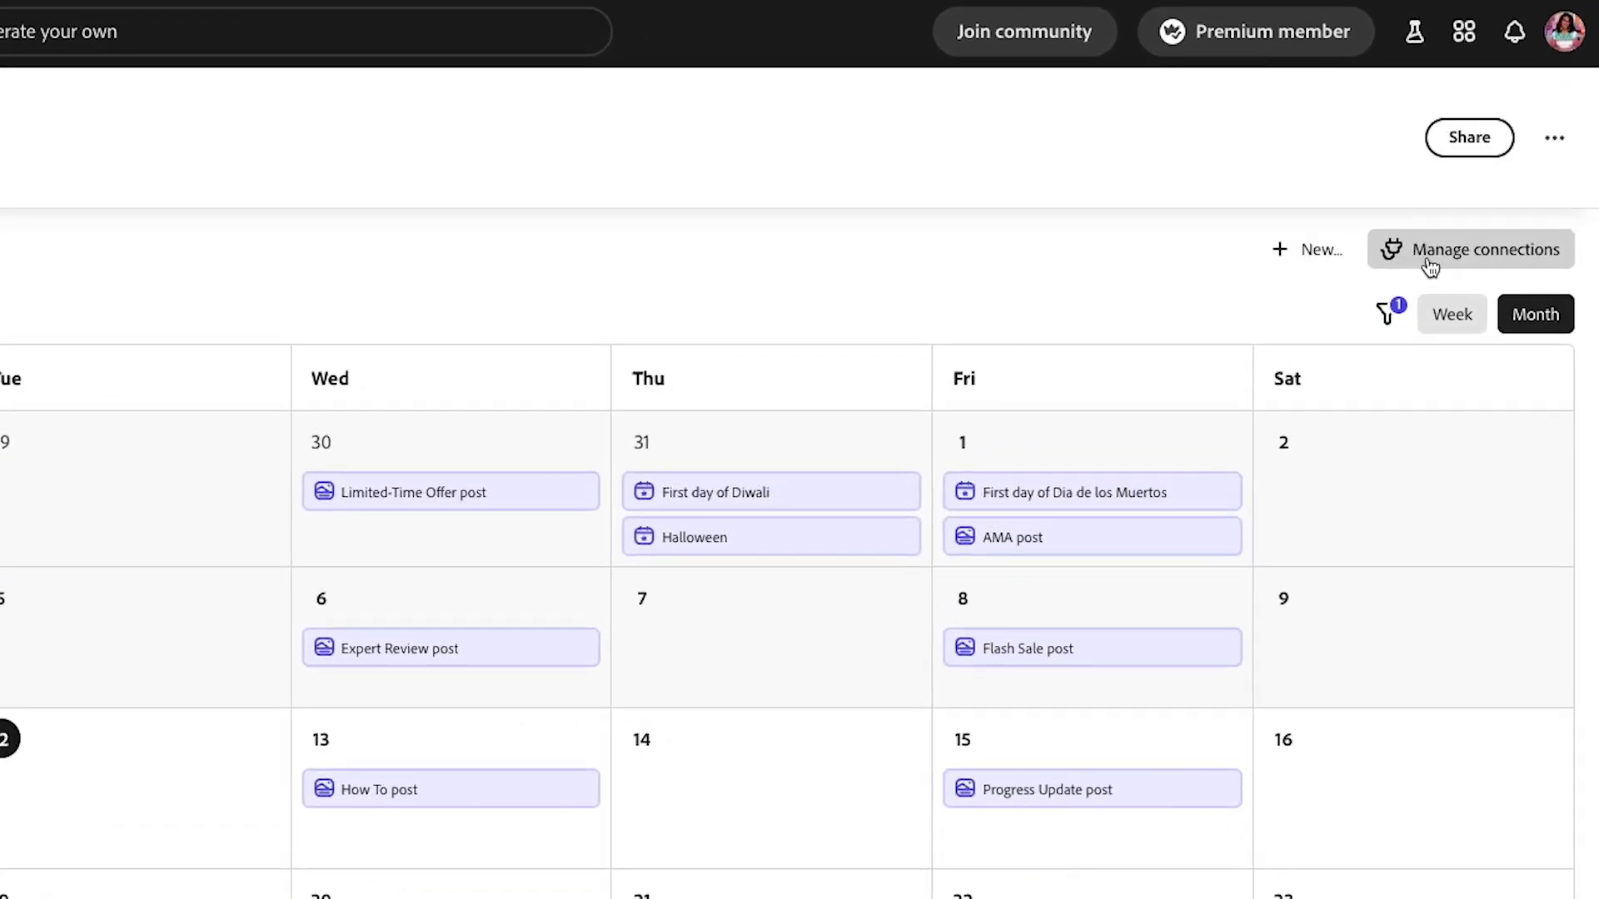
pyautogui.click(1482, 244)
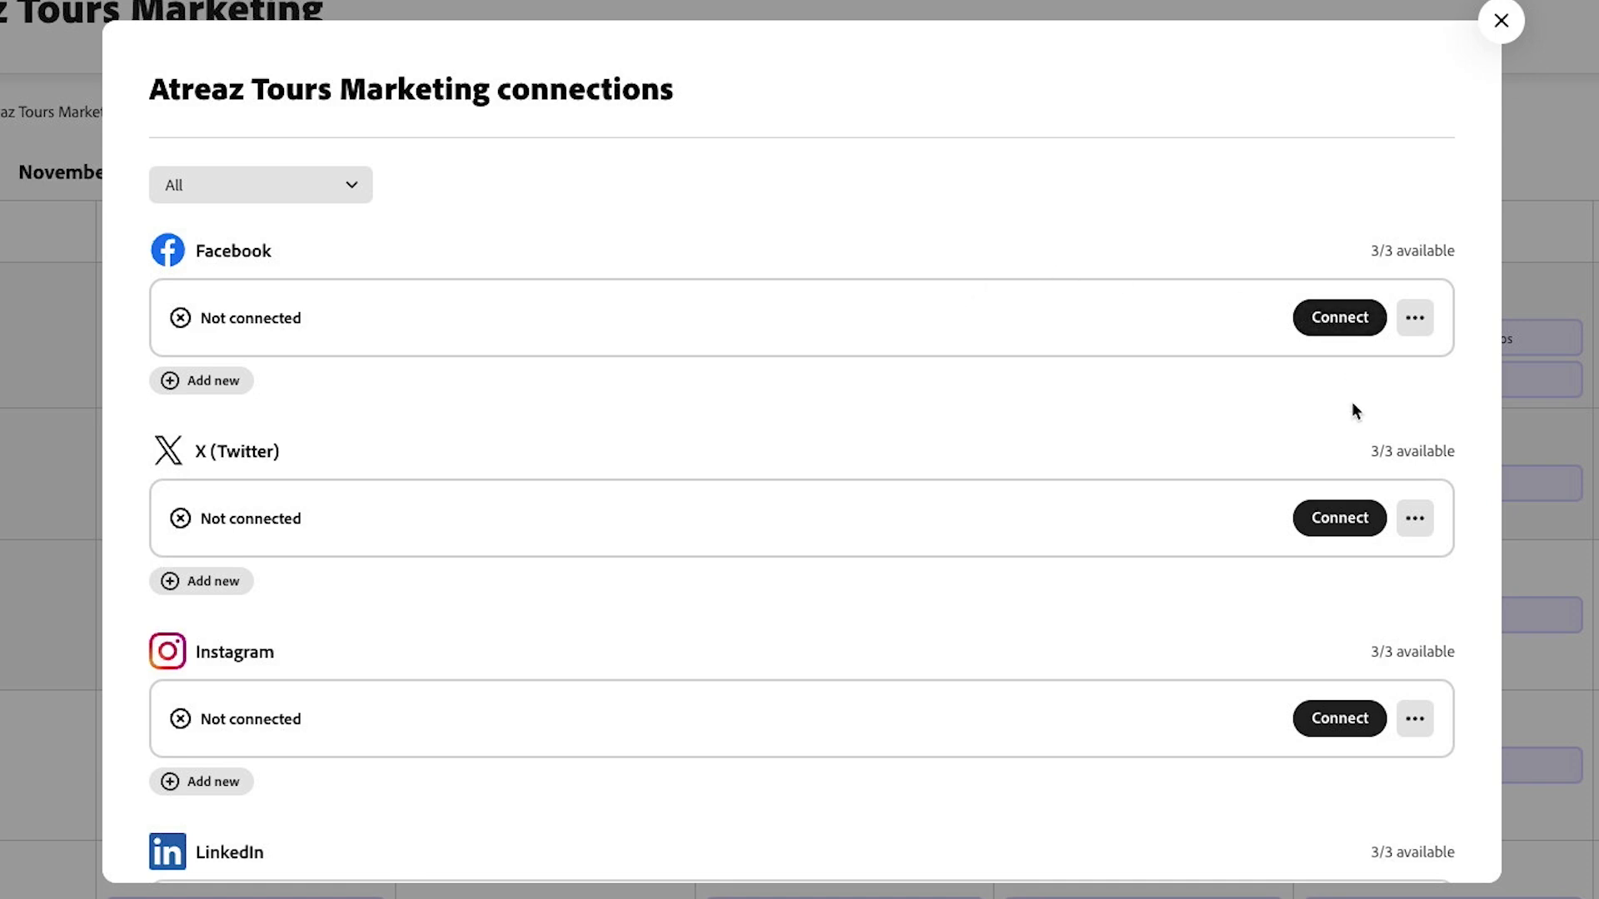
# Close the connections list and return to the Atreaz Tours Marketing project page
pyautogui.click(1501, 21)
pyautogui.click(52, 111)
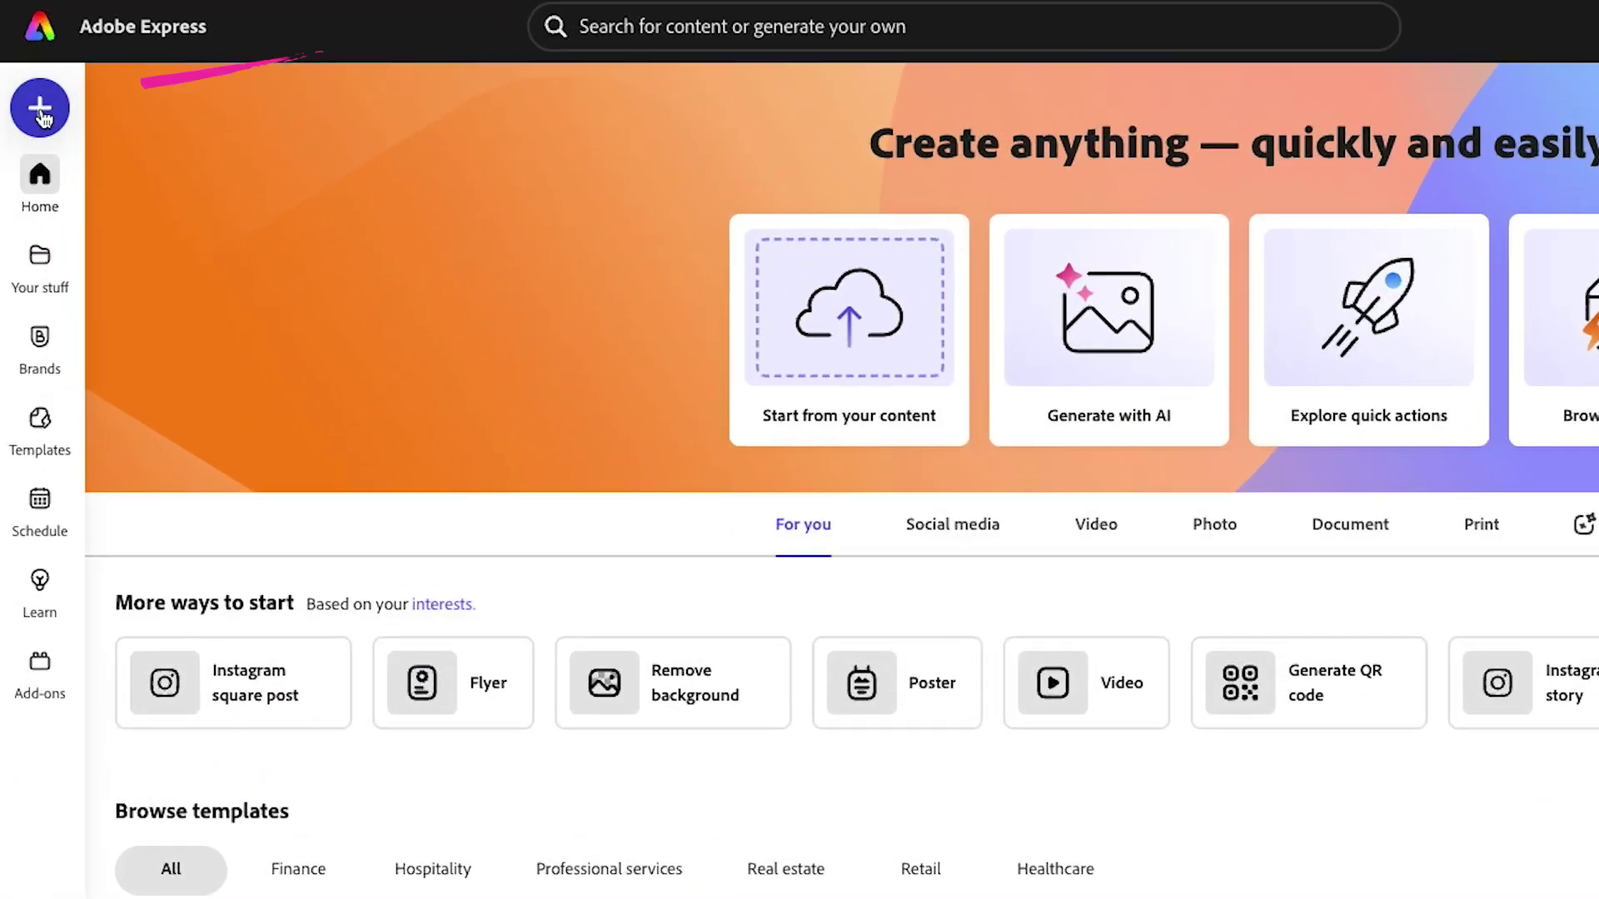
# Browse the Import from other apps options under the + create menu
pyautogui.click(39, 108)
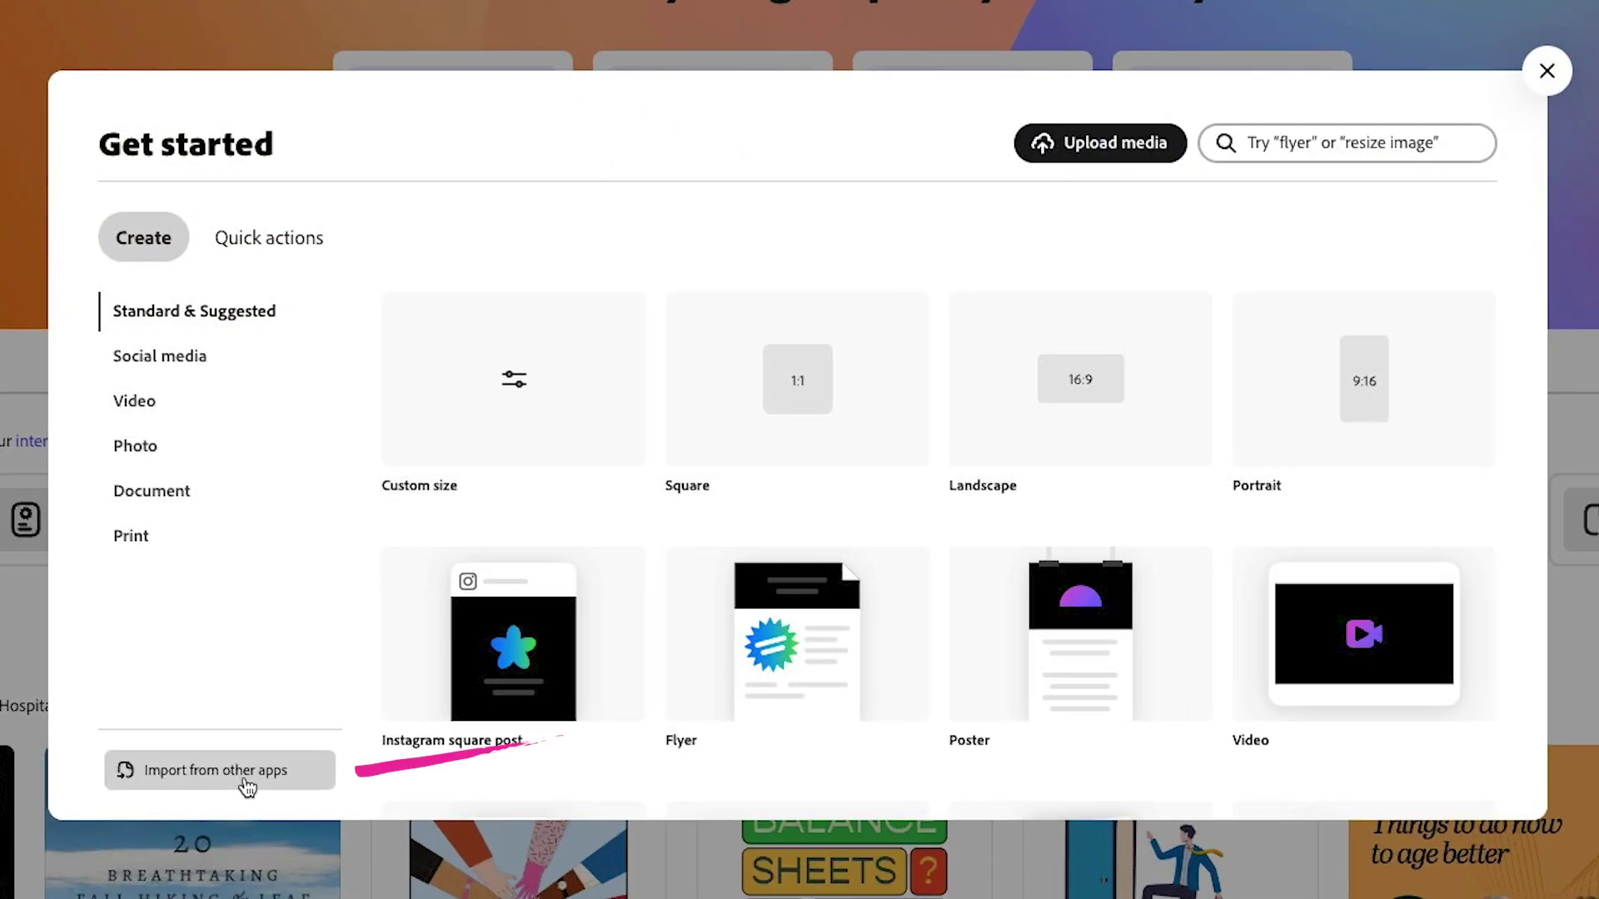
pyautogui.click(246, 783)
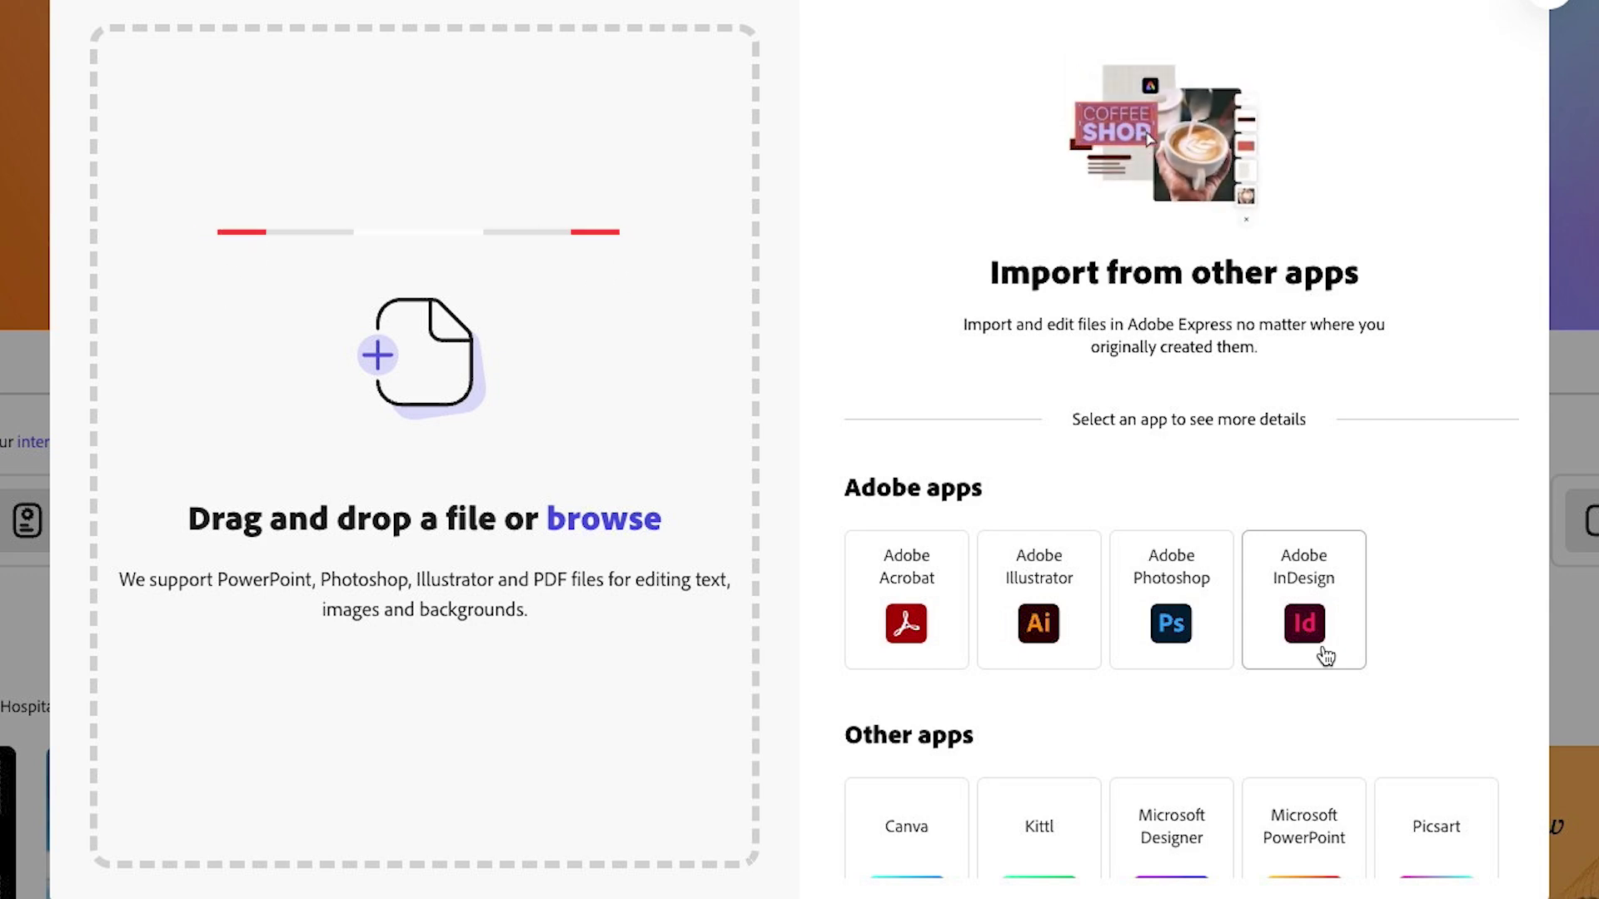
pyautogui.scroll(-3, 1322, 654)
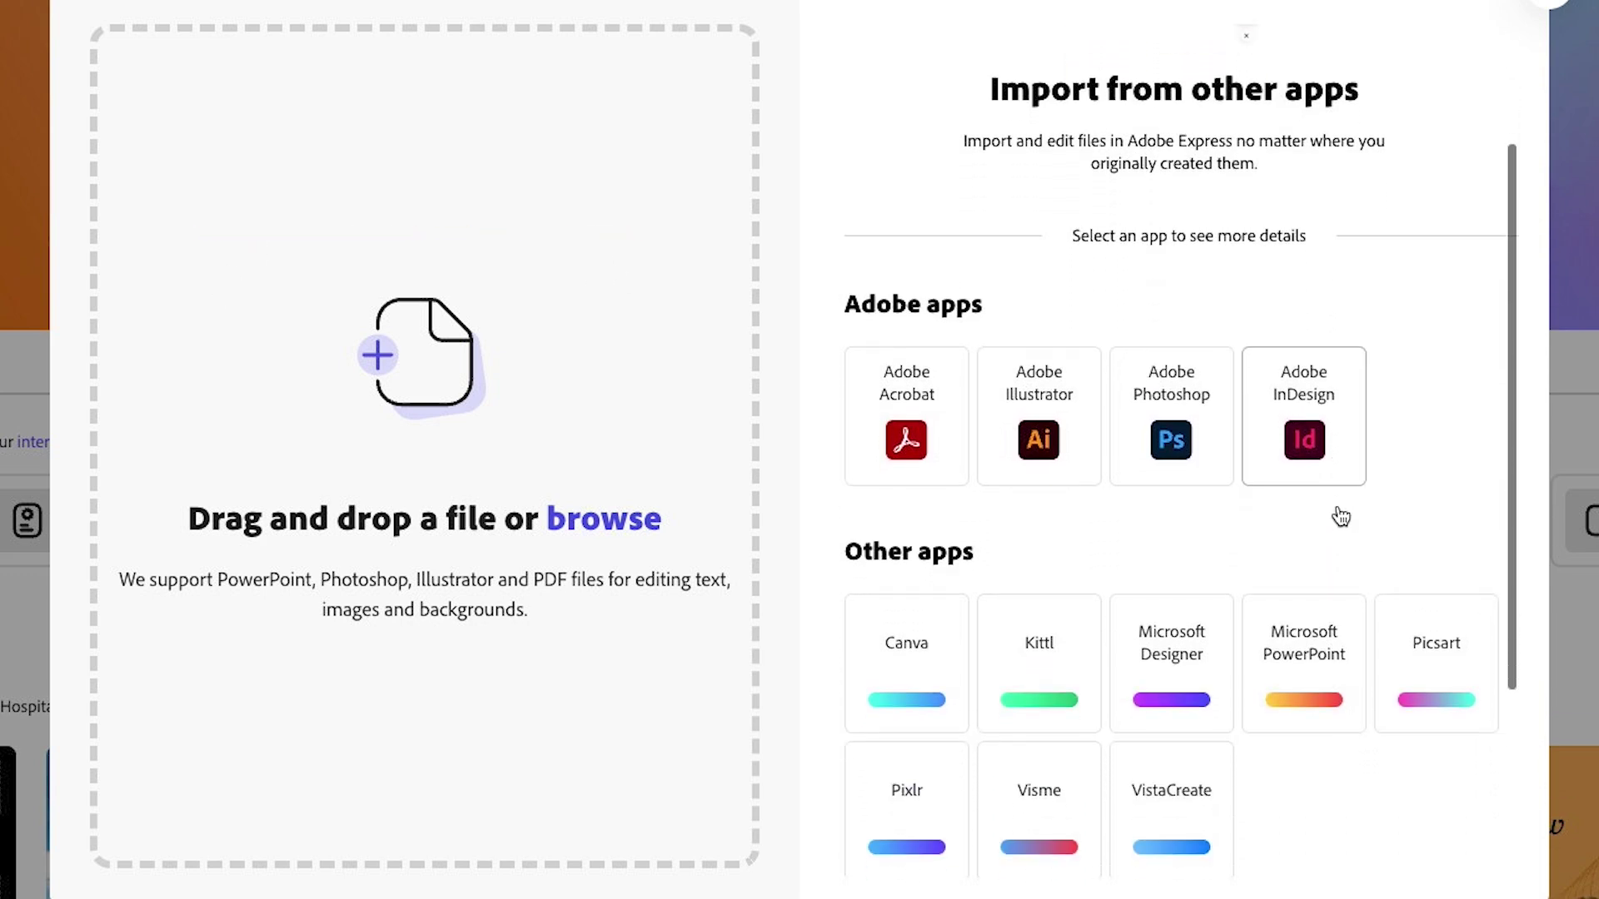
pyautogui.scroll(-3, 1340, 516)
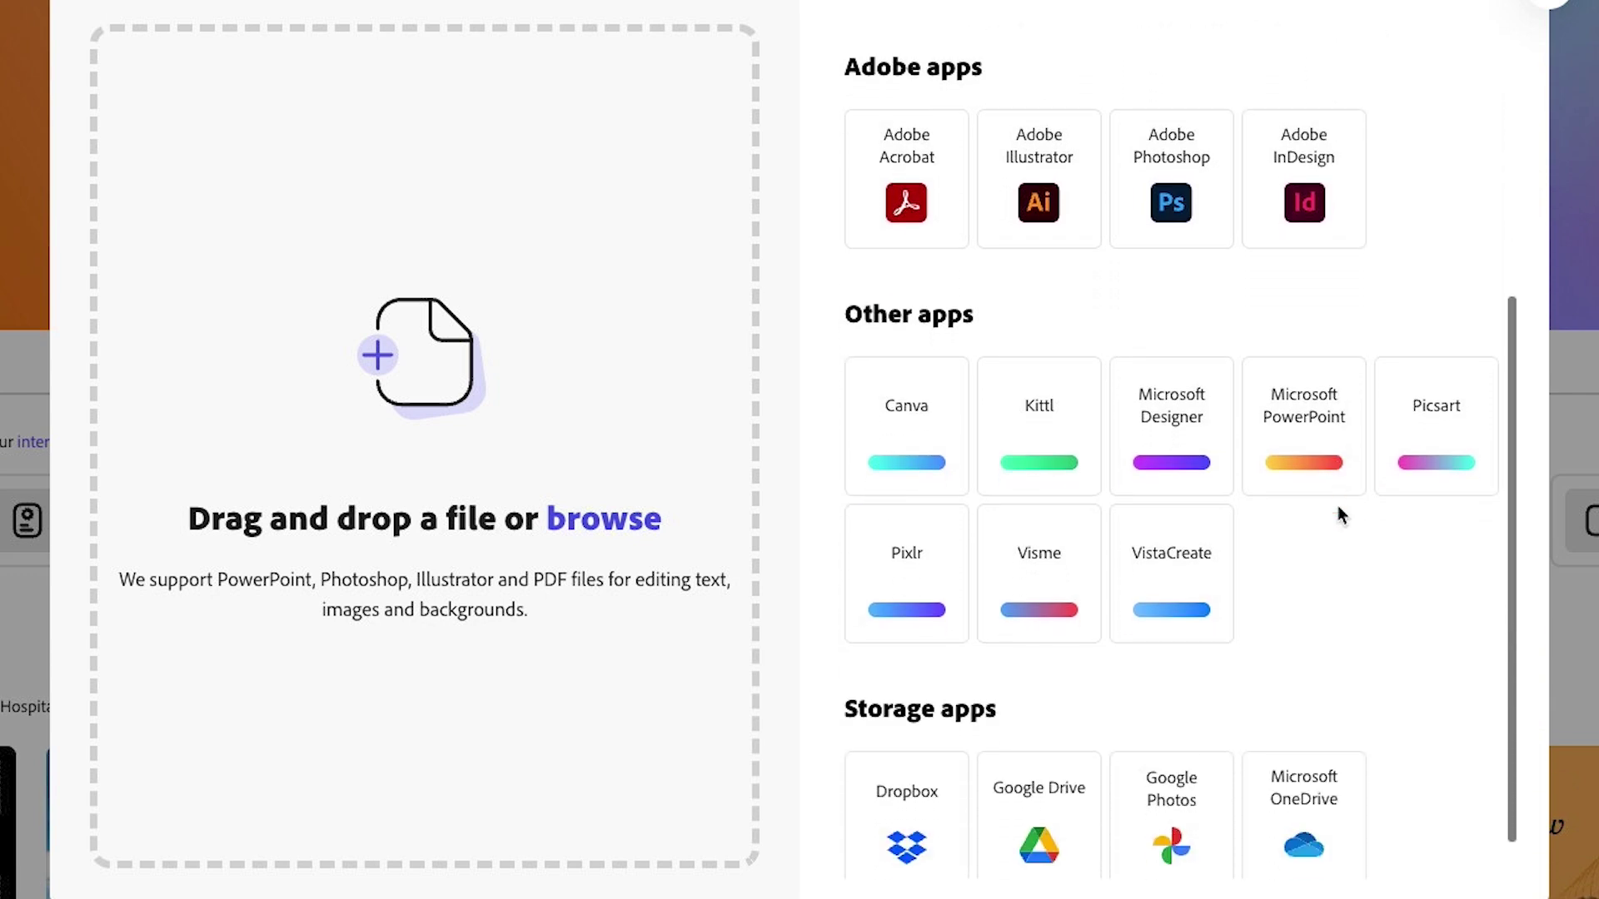
pyautogui.scroll(-1, 1340, 517)
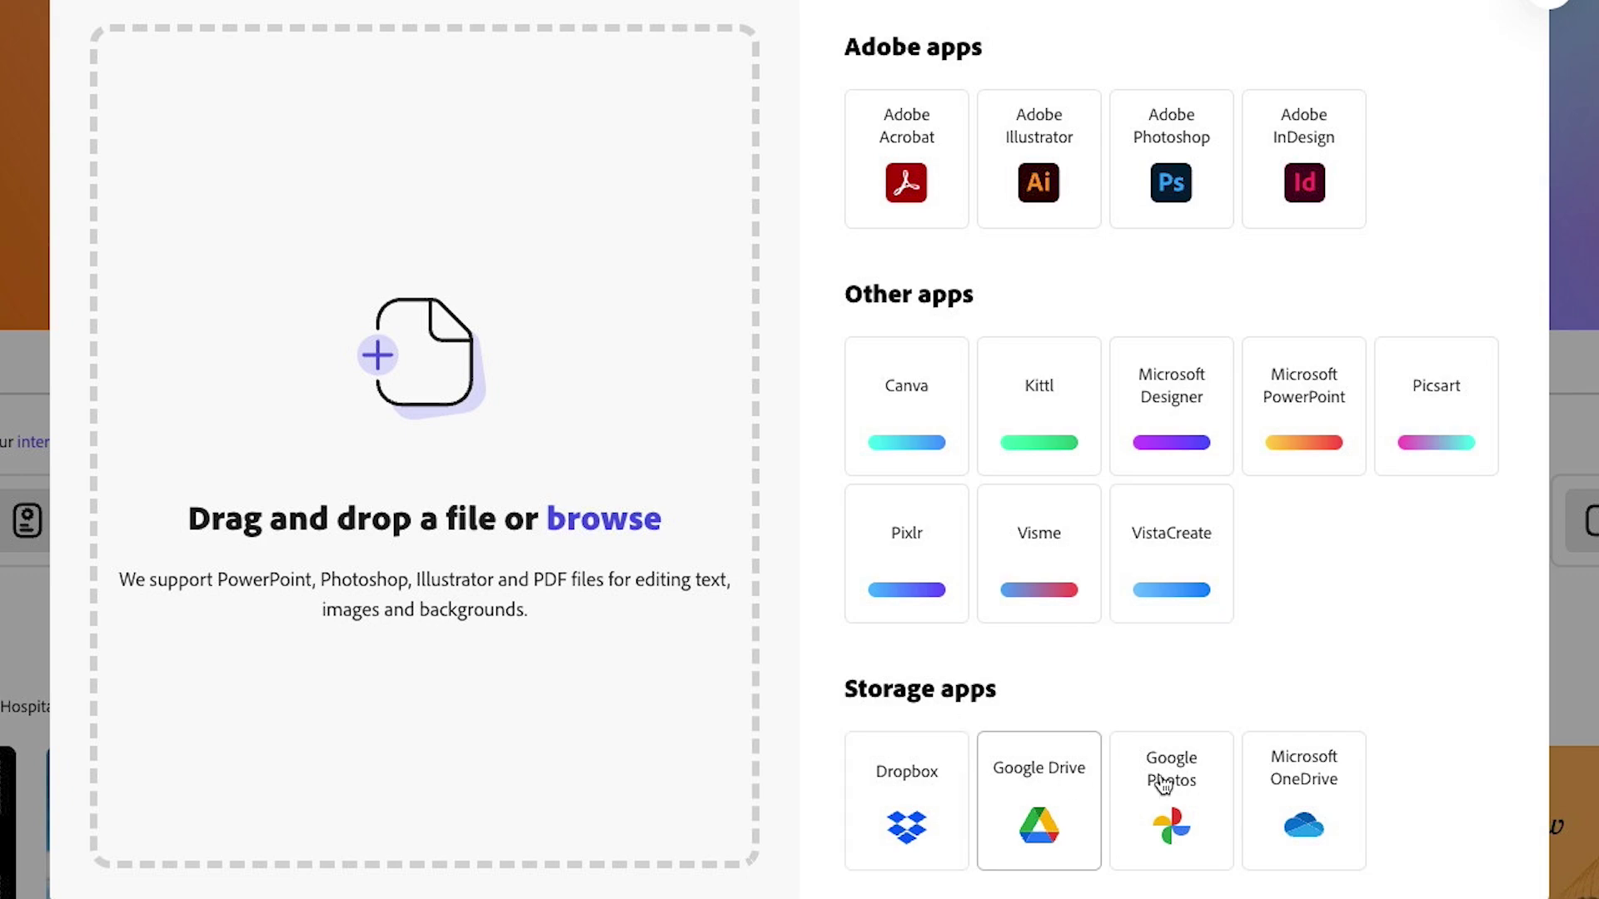
pyautogui.scroll(3, 1305, 574)
pyautogui.scroll(4, 1305, 569)
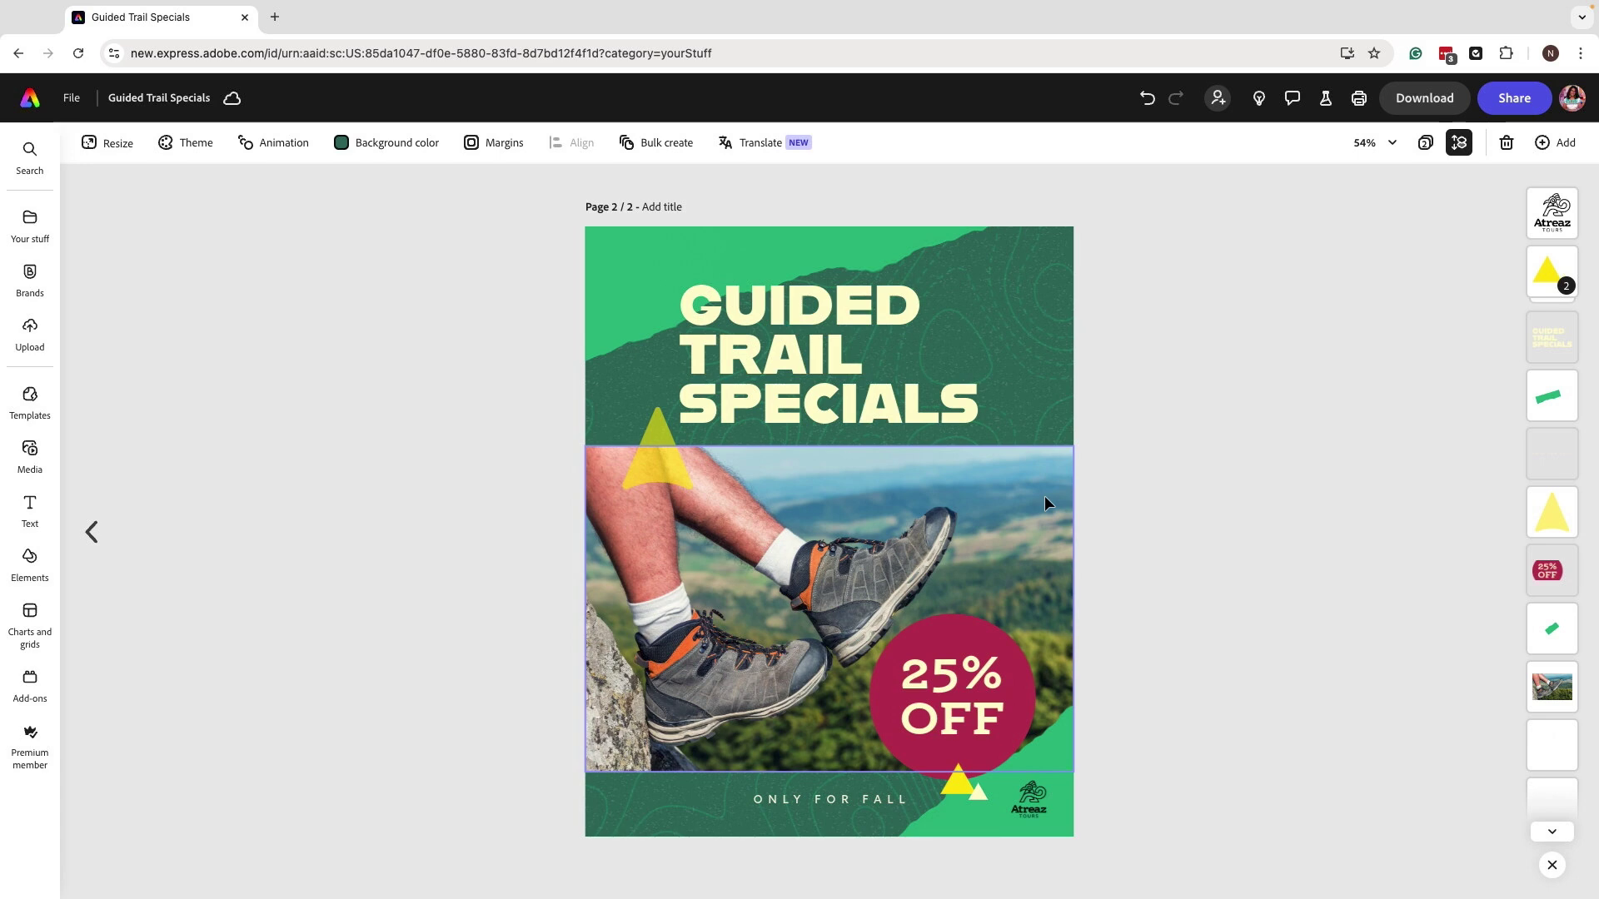
pyautogui.click(1044, 497)
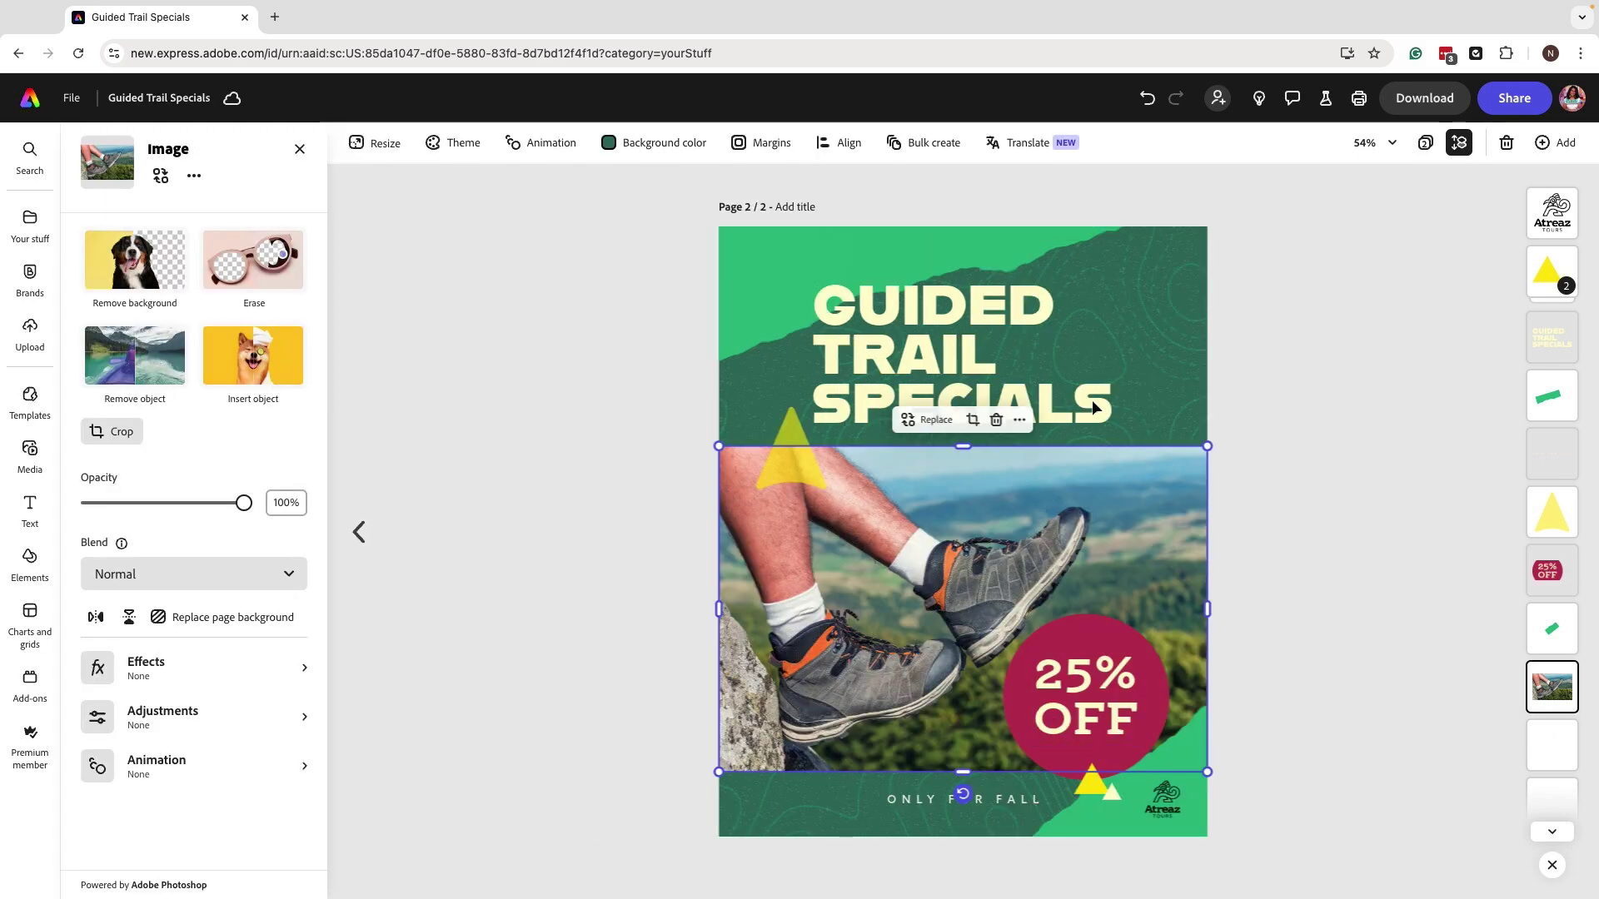
pyautogui.click(1298, 436)
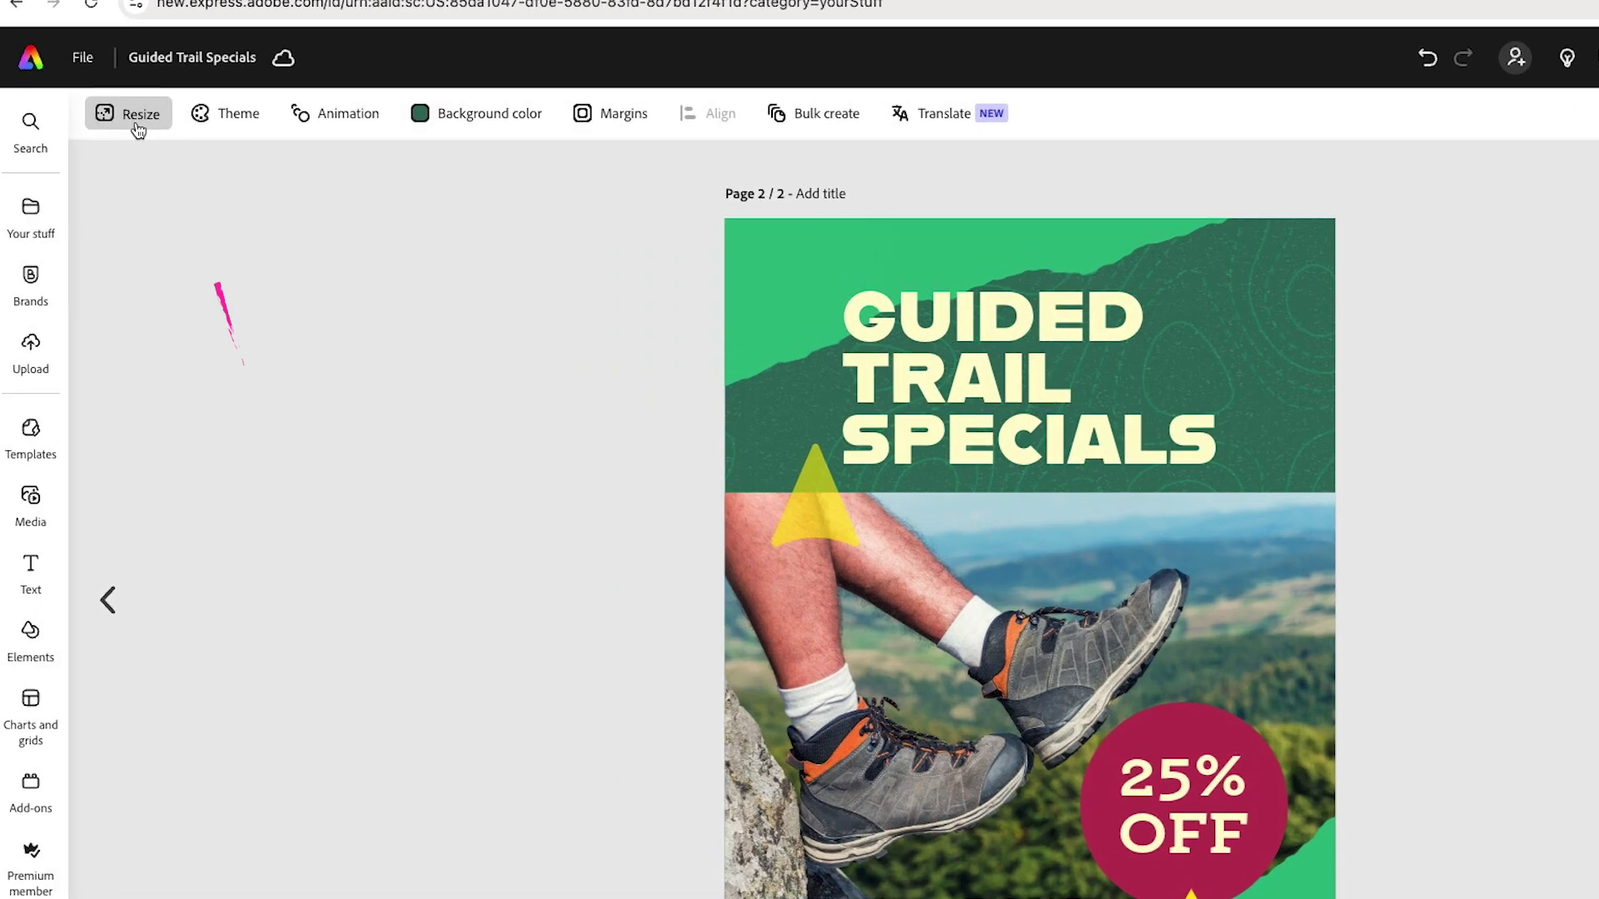
# Resize the poster to YouTube thumbnail, 1,280 × 720px, with generative Expand left on
pyautogui.click(108, 142)
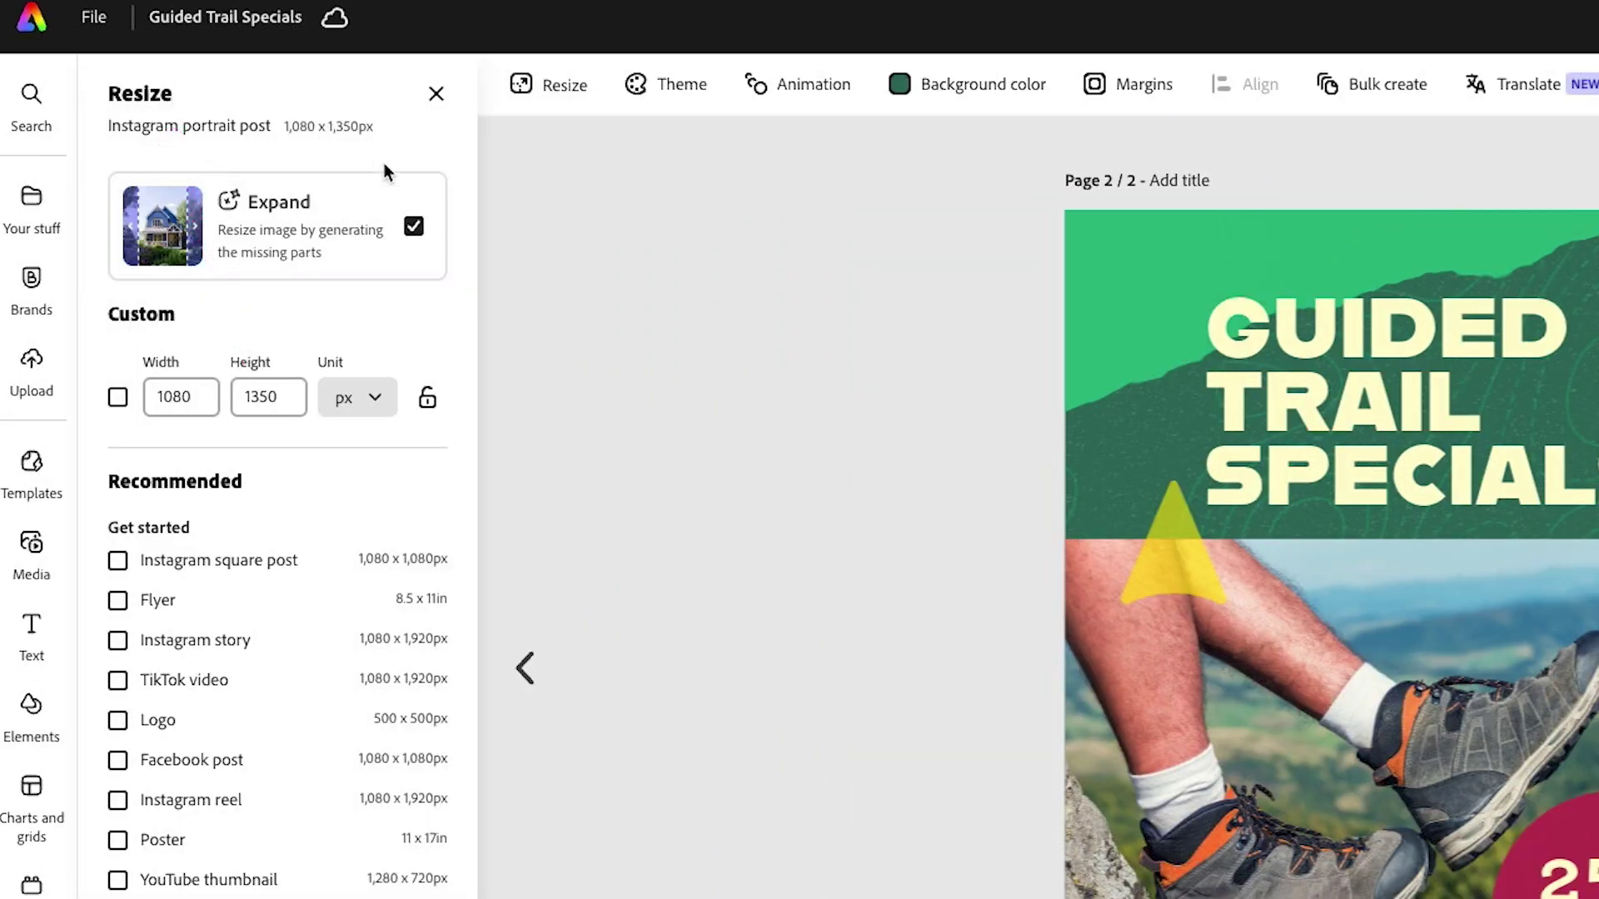
pyautogui.click(414, 230)
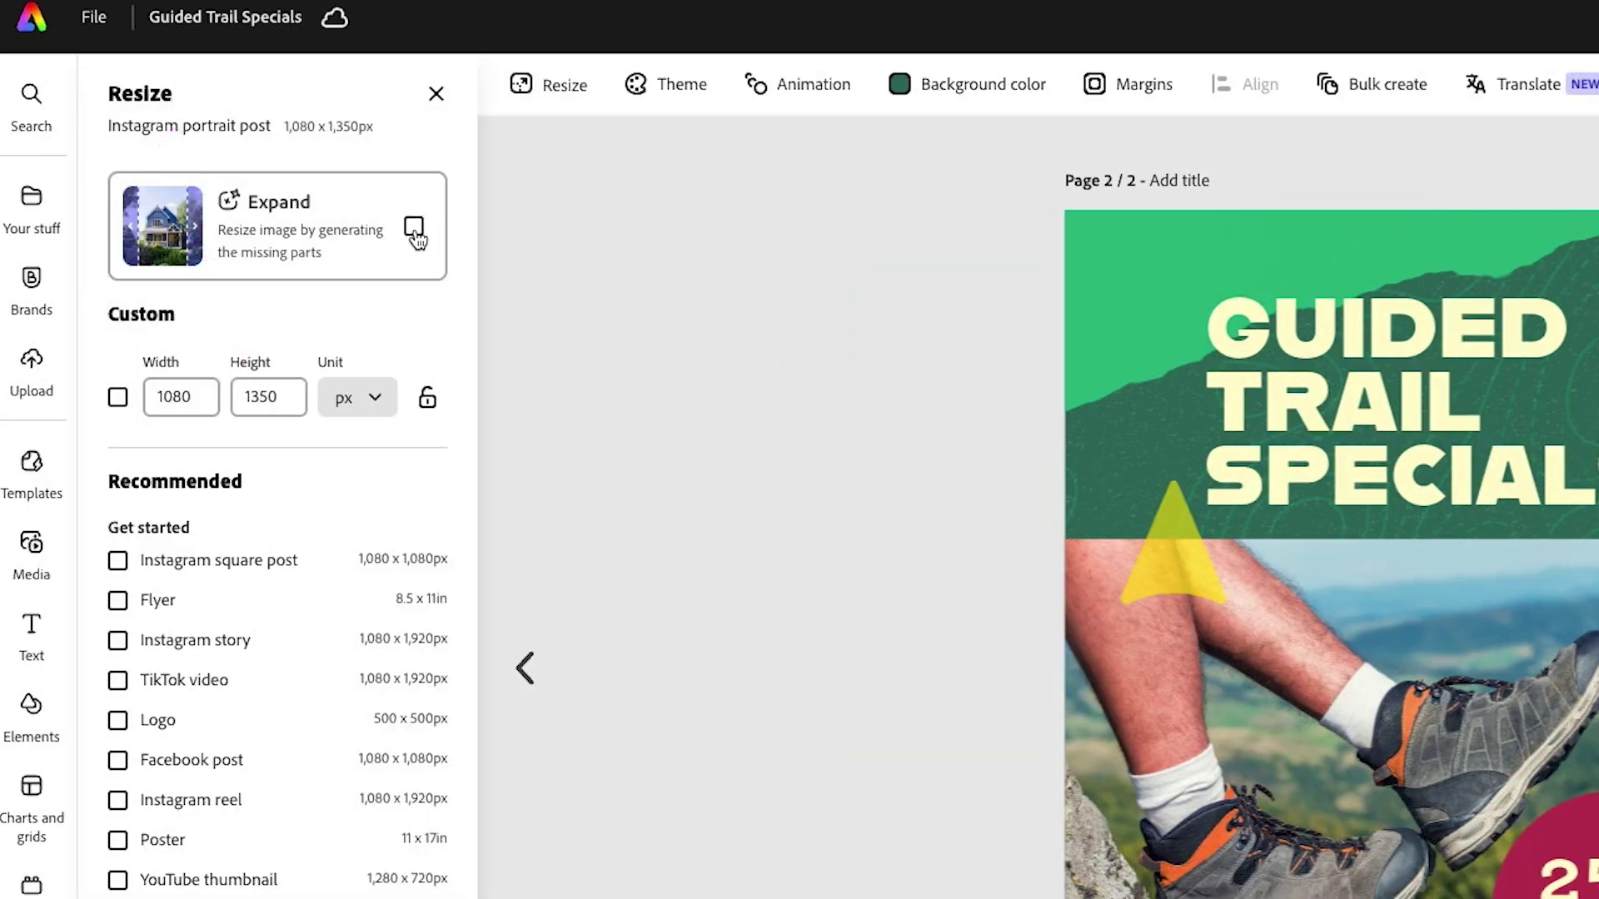
pyautogui.click(414, 228)
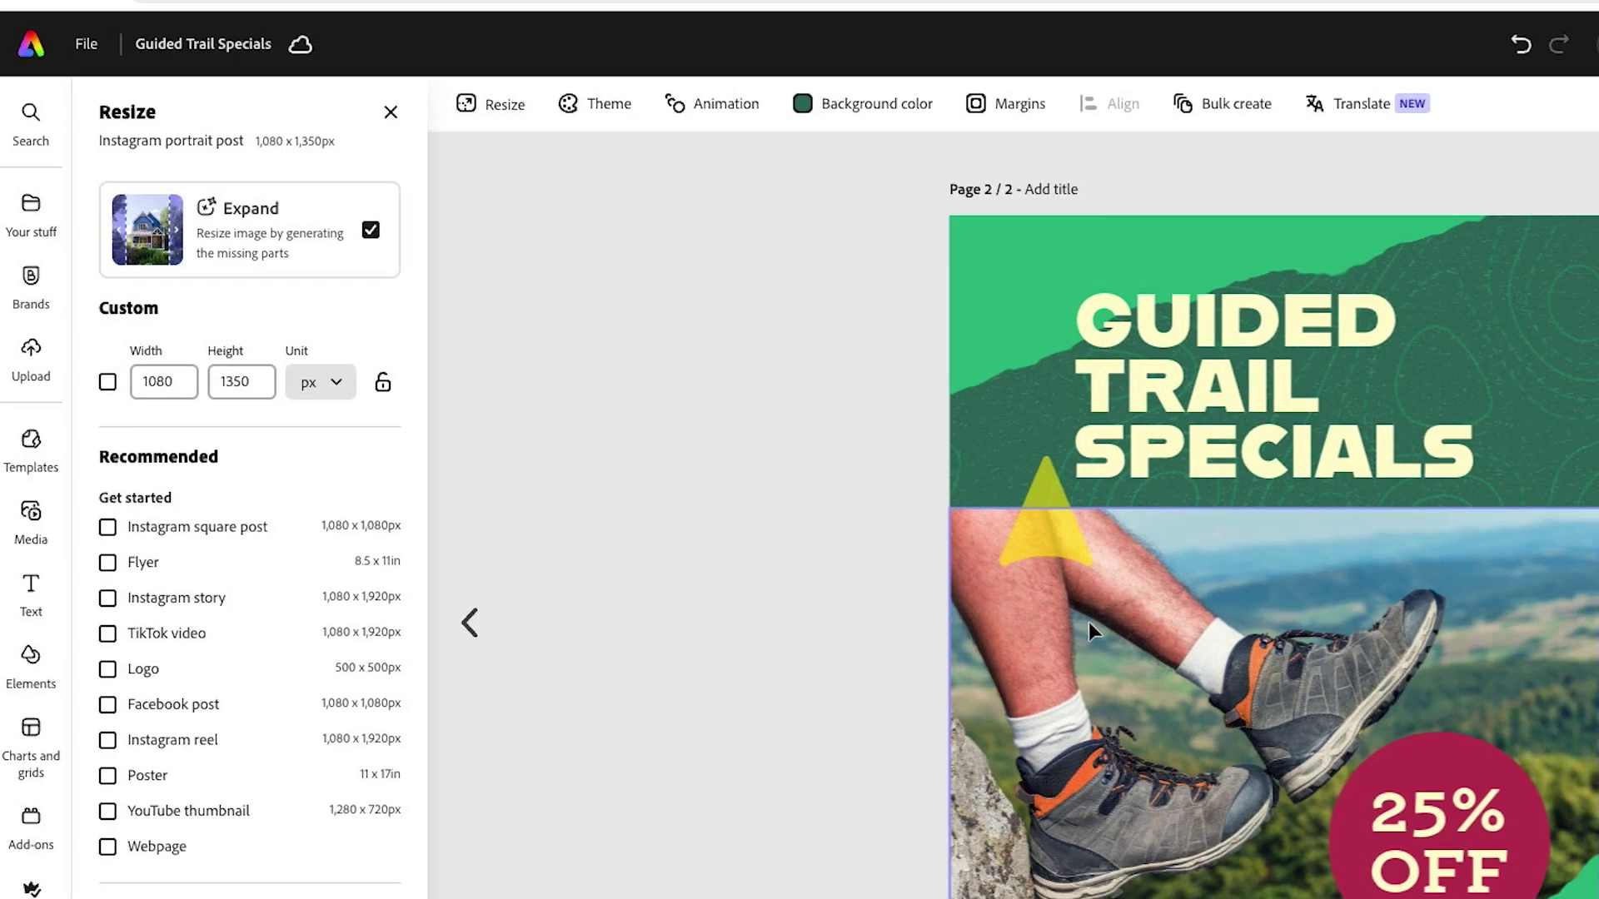
pyautogui.click(1222, 664)
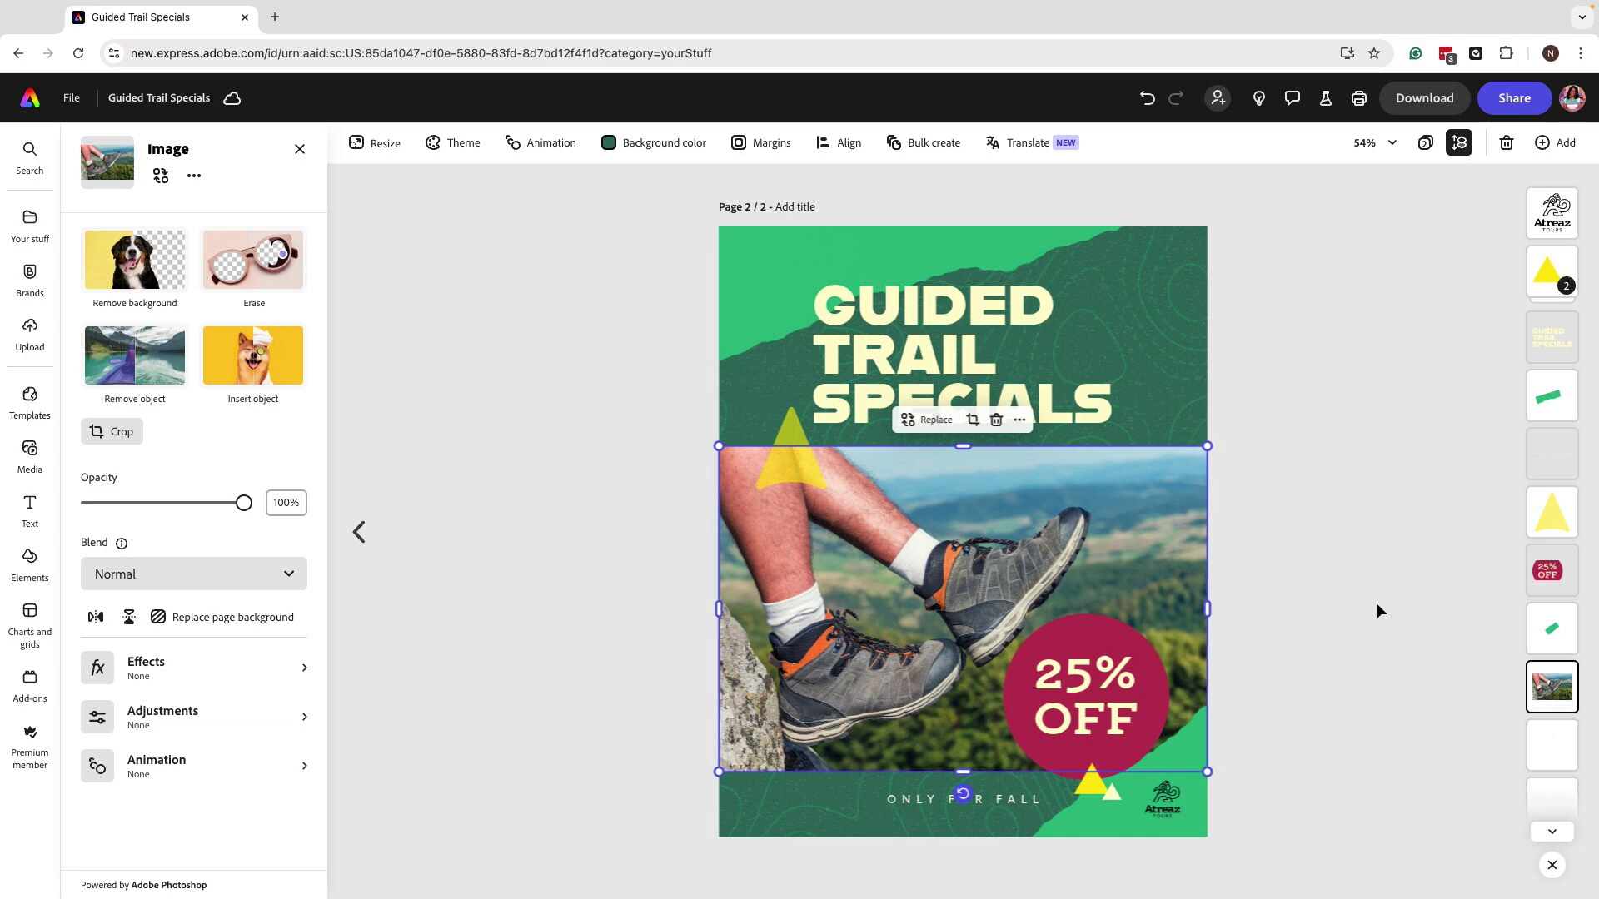
pyautogui.click(518, 322)
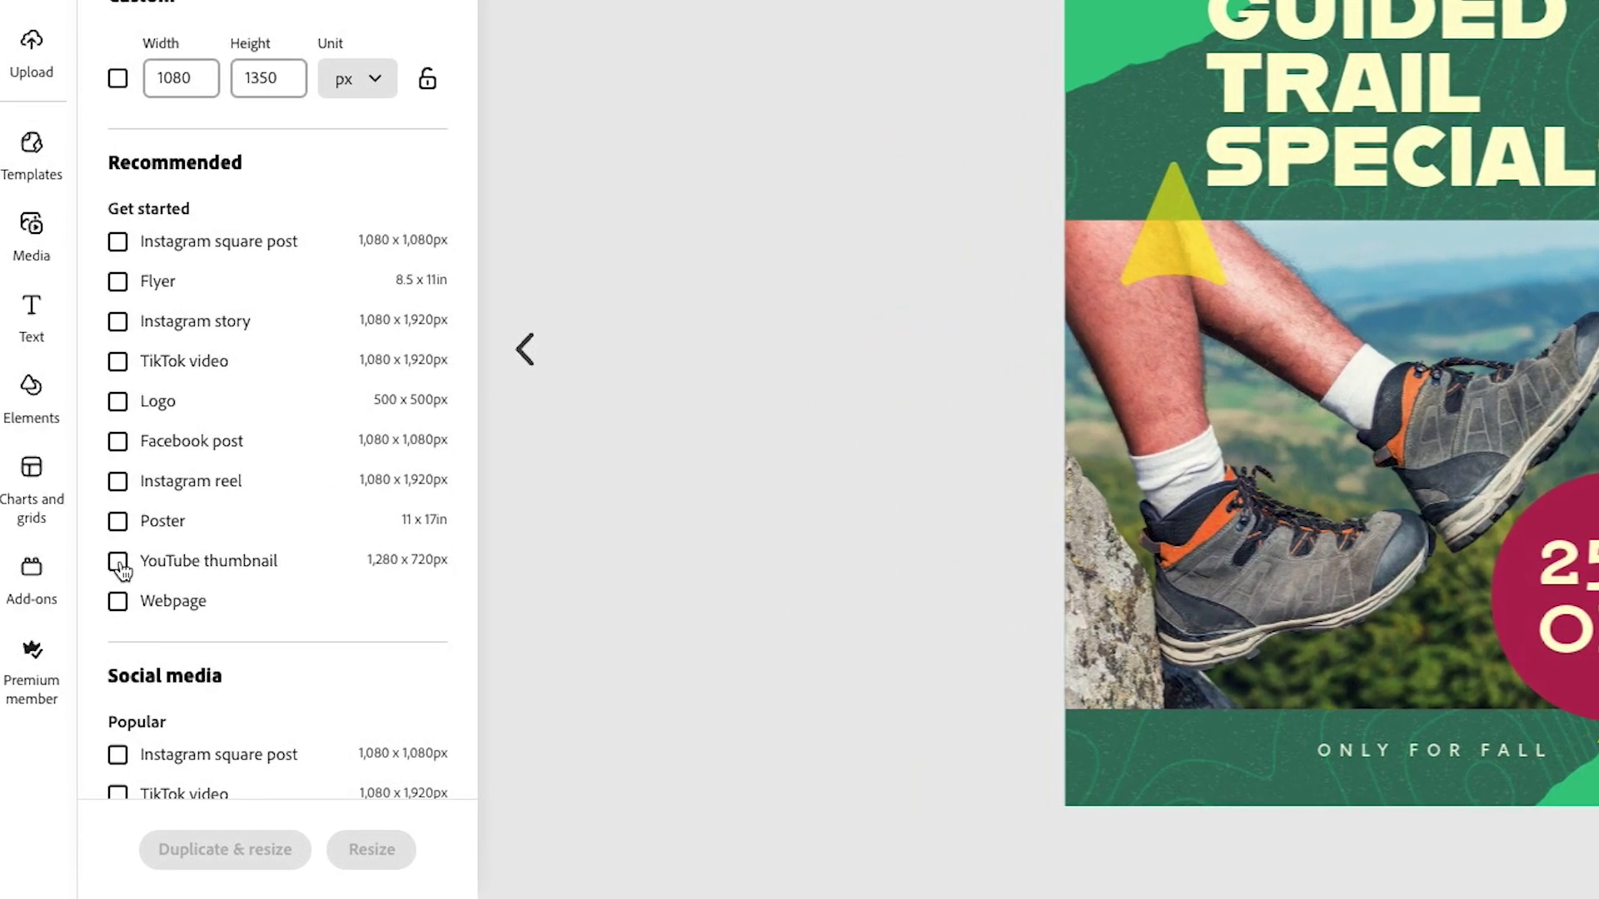
pyautogui.click(119, 563)
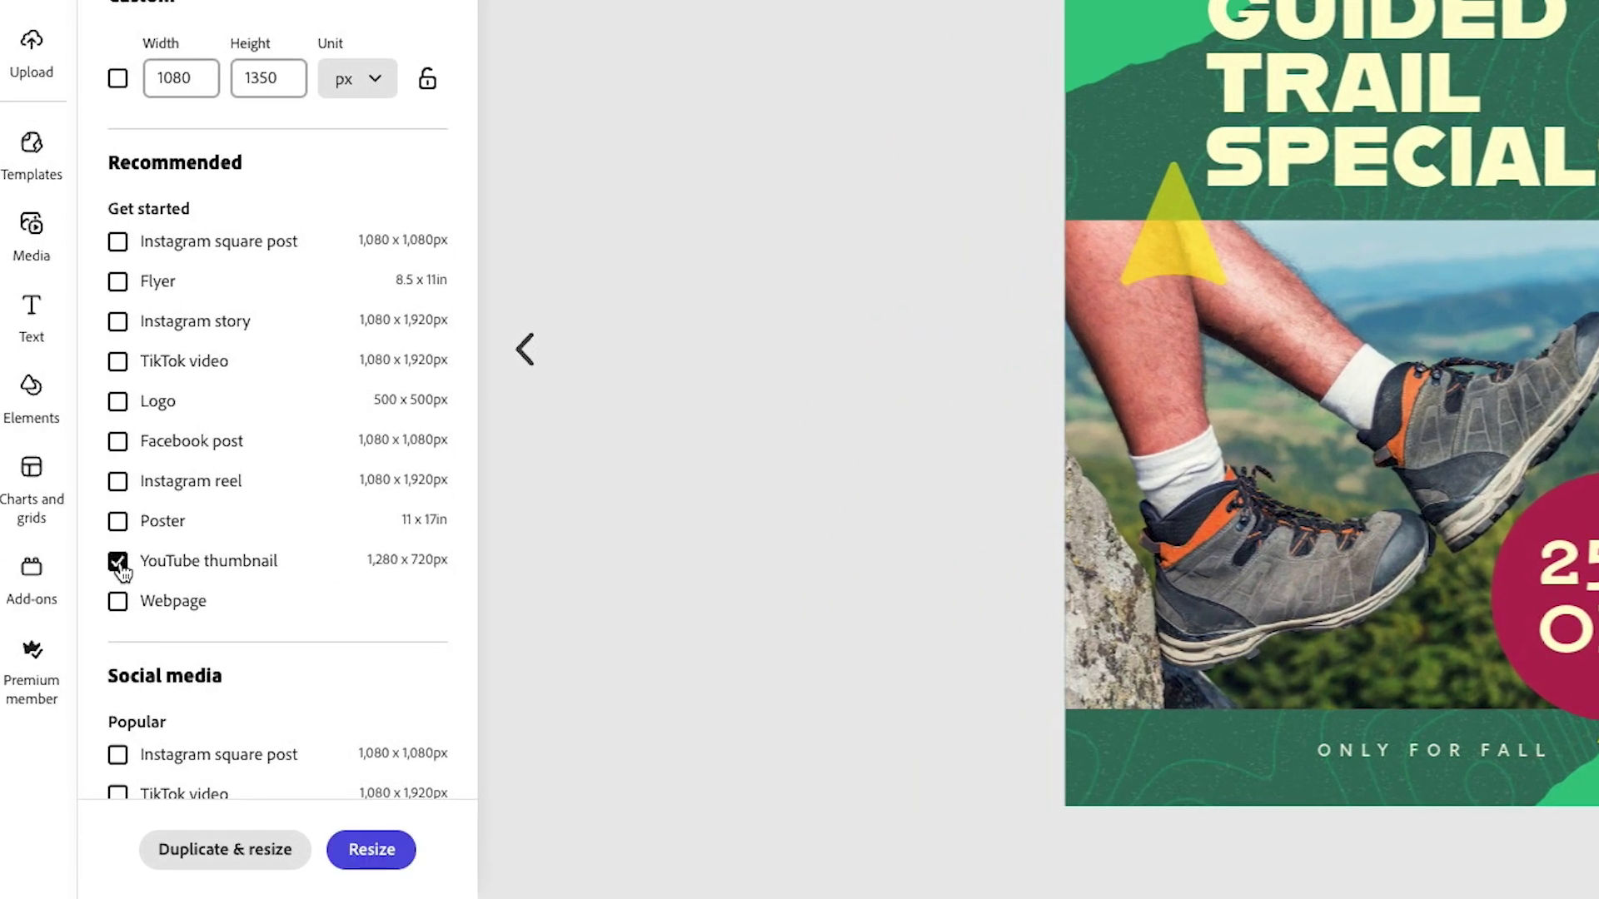
# Apply the YouTube thumbnail resize and keep the third generated expansion result
pyautogui.click(371, 850)
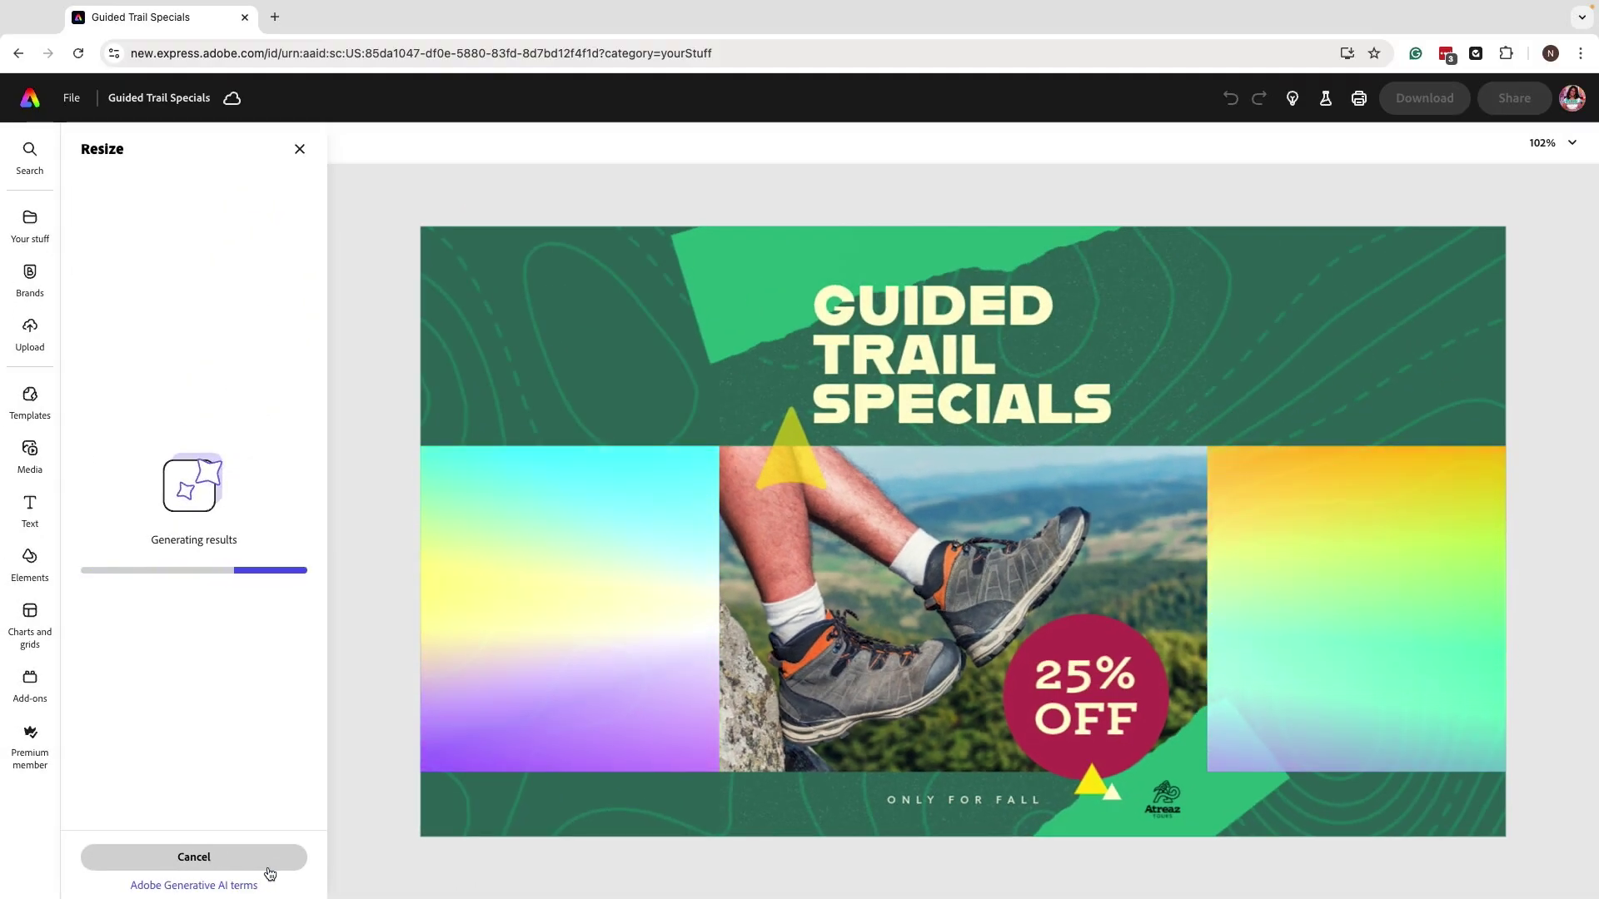
pyautogui.click(226, 307)
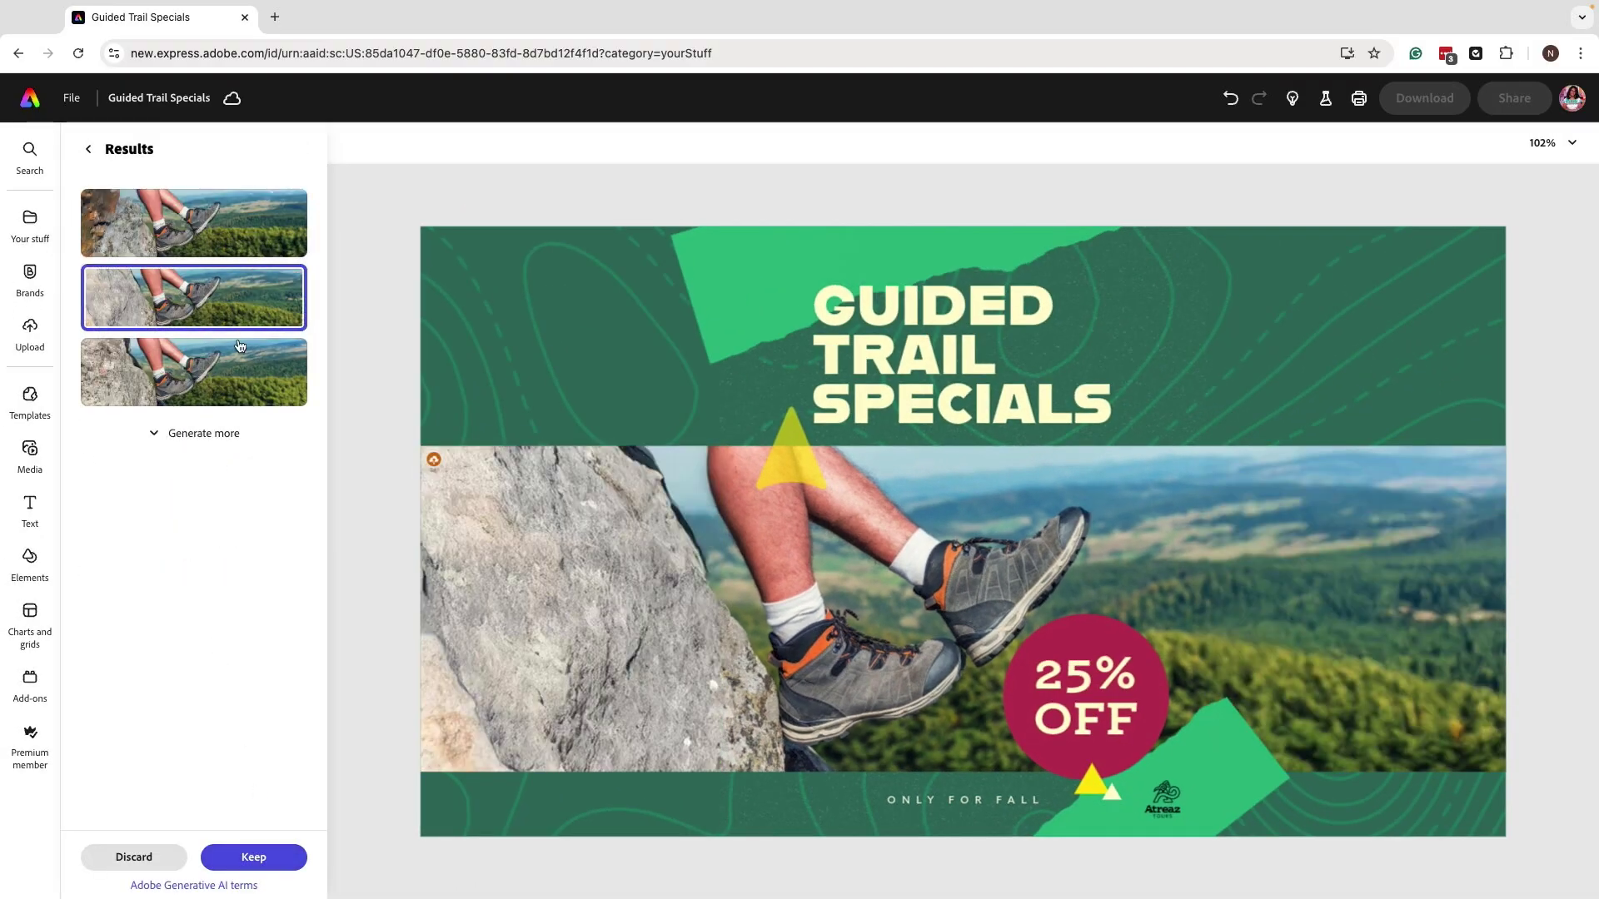
pyautogui.click(235, 357)
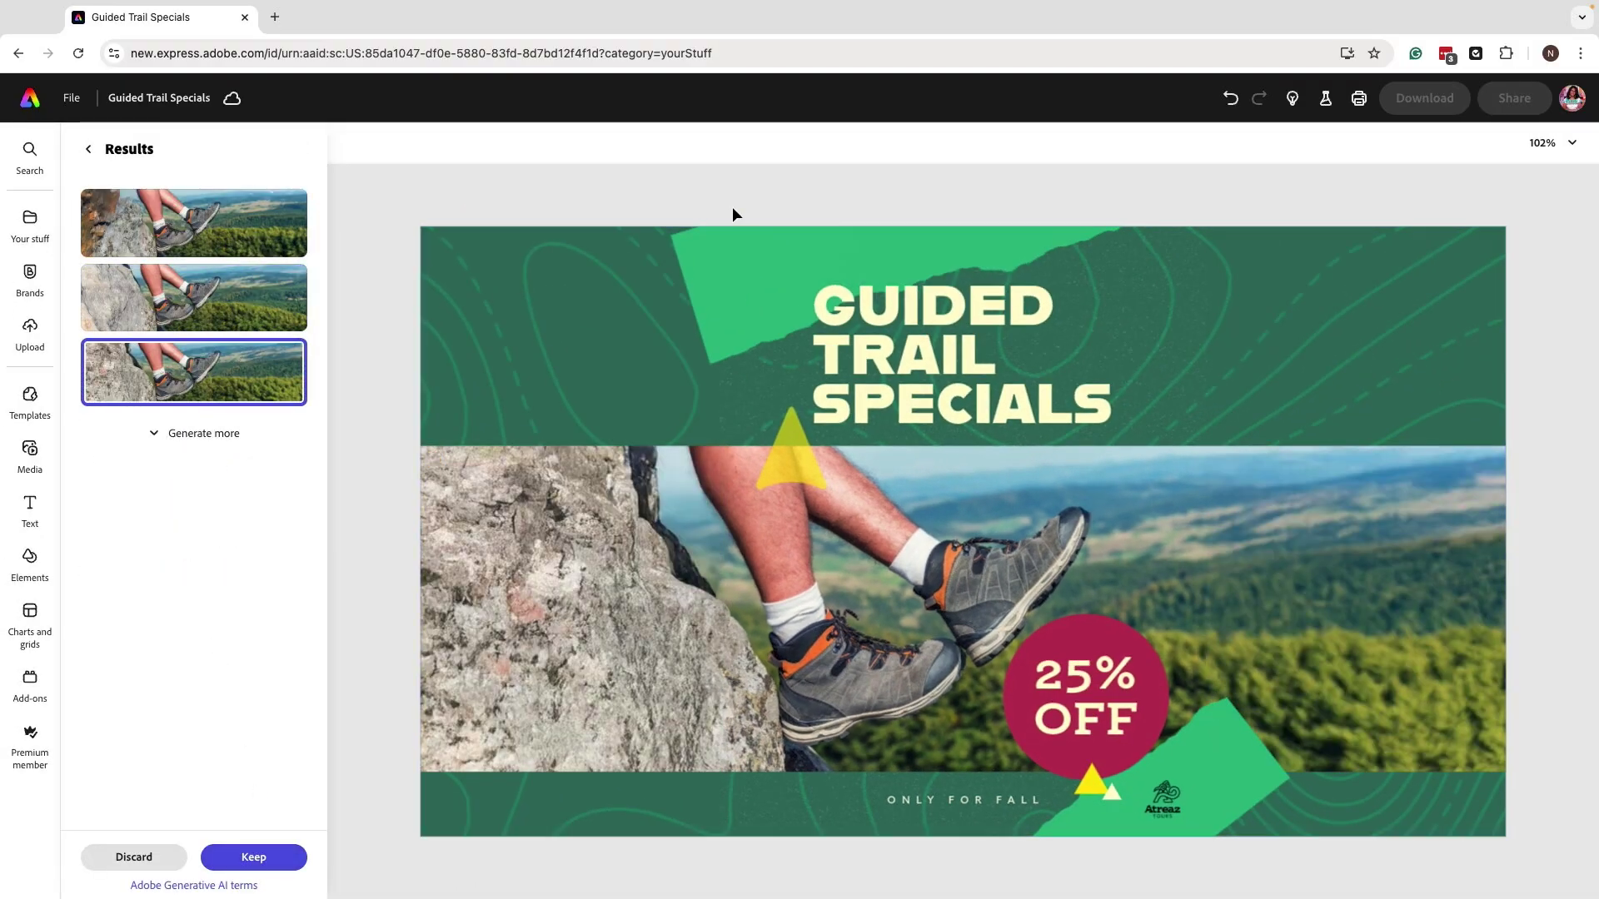
pyautogui.click(253, 858)
# Move the top green shape up-left and the lower green shape with logo bottom-right
pyautogui.click(657, 293)
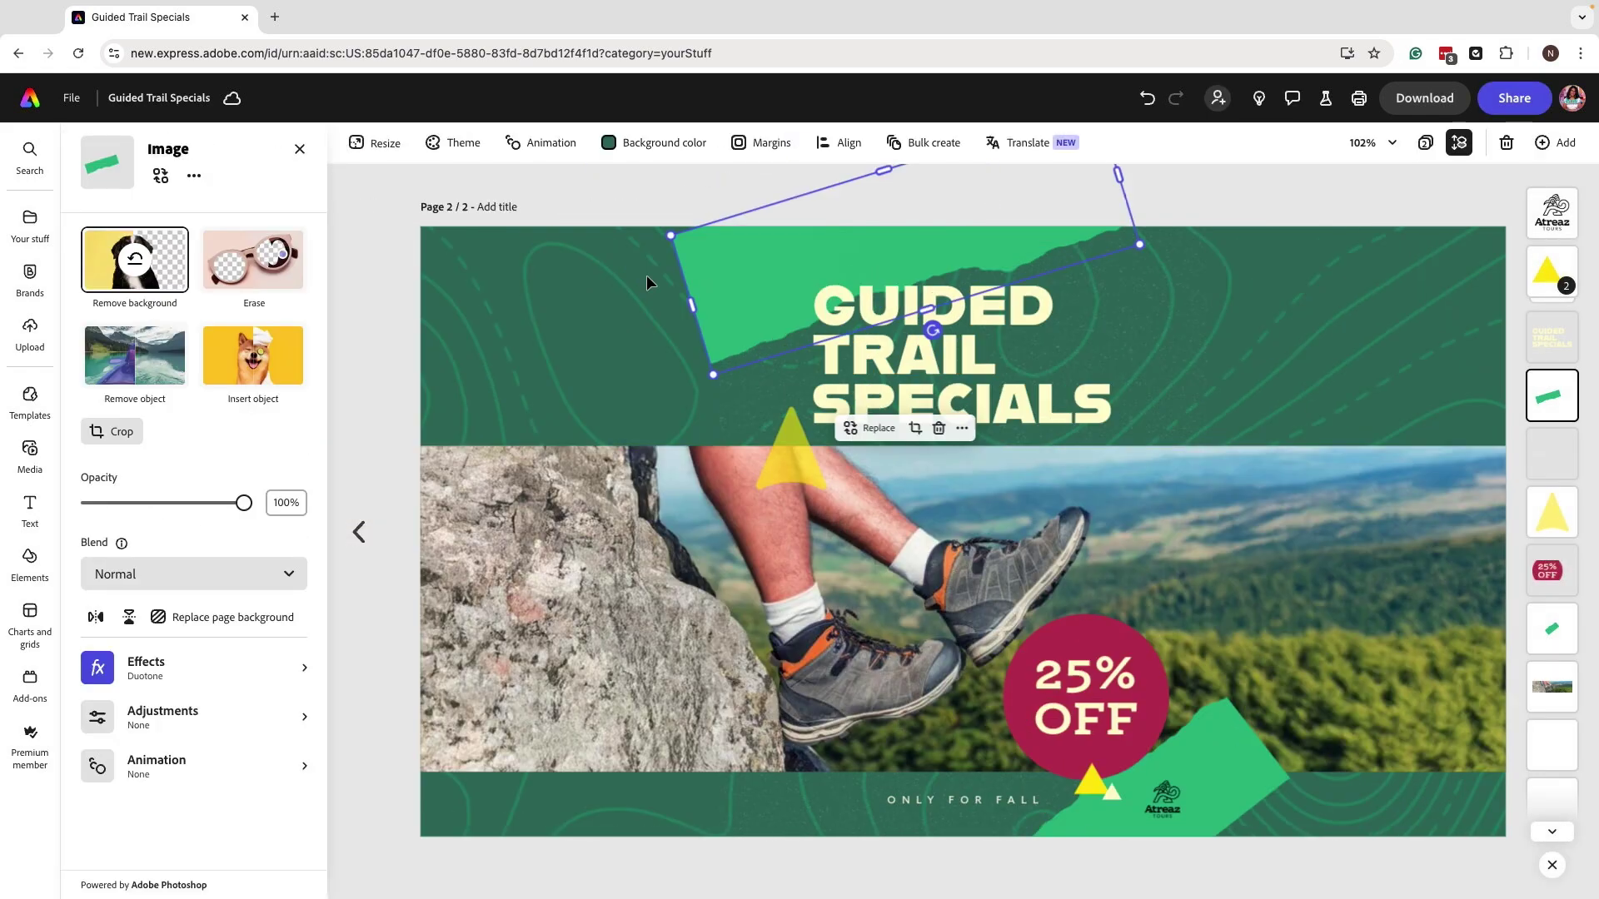
pyautogui.moveTo(657, 293); pyautogui.dragTo(414, 272)
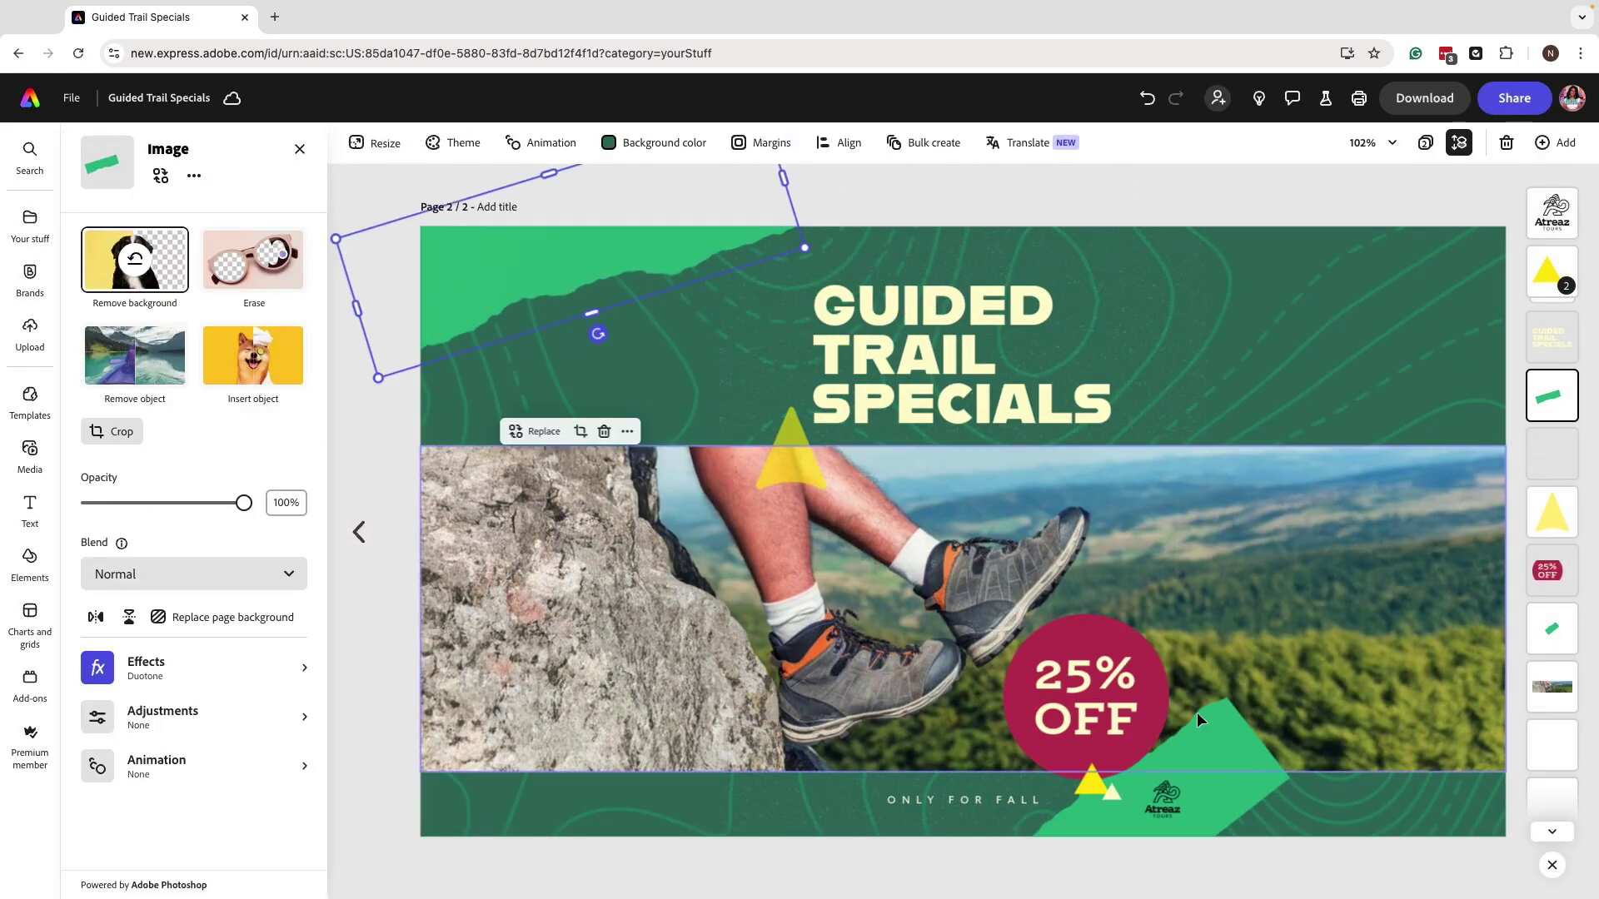
pyautogui.click(1237, 771)
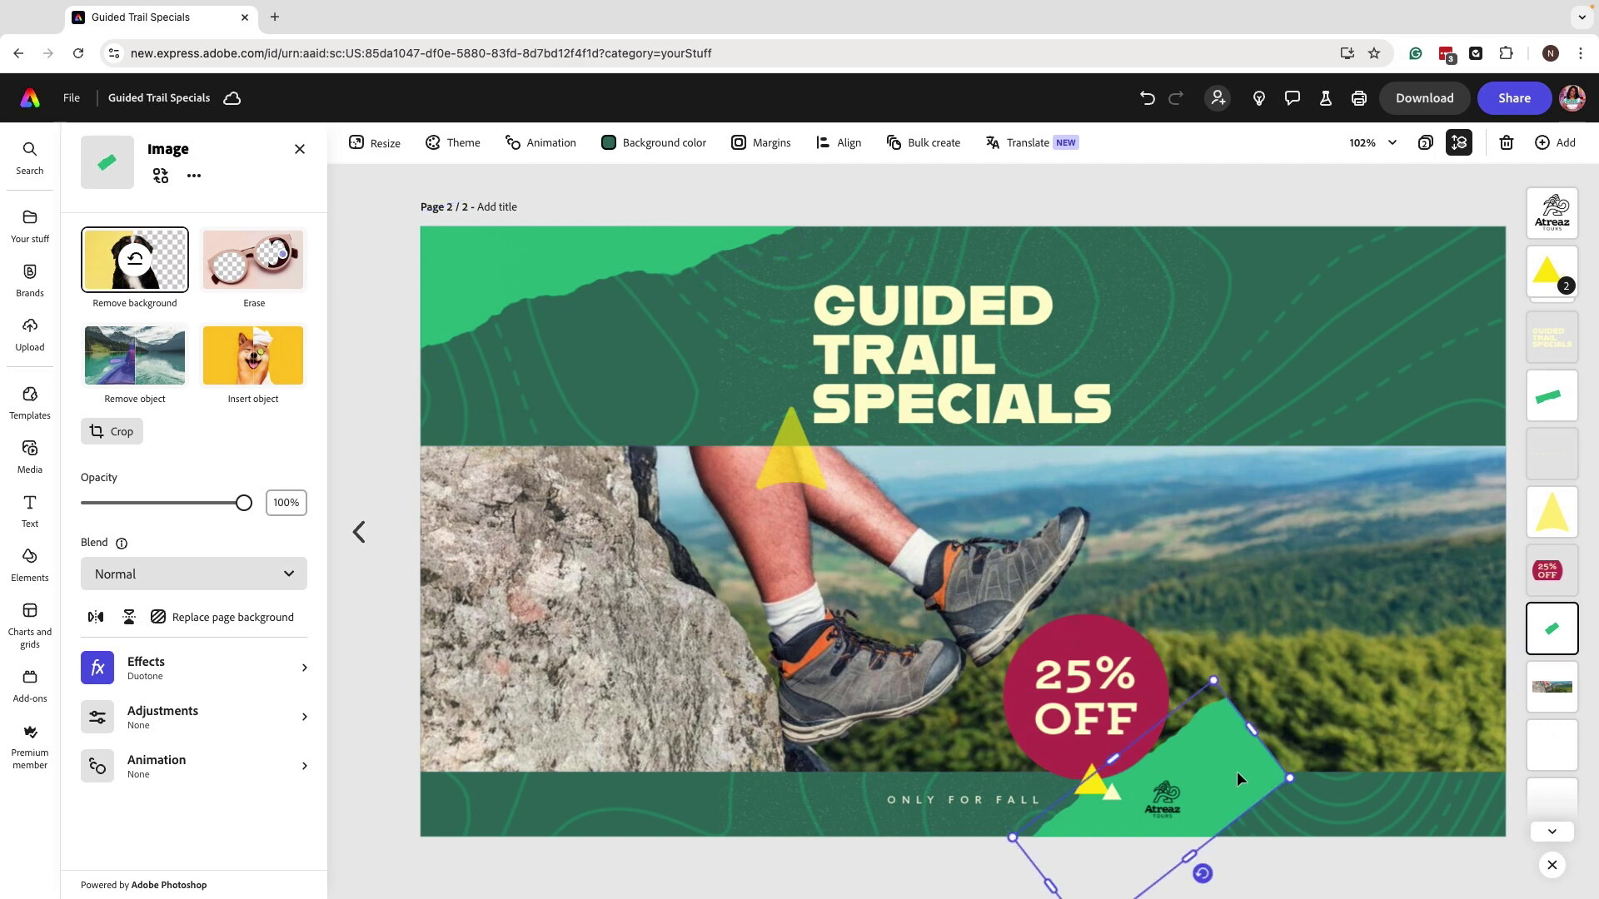
pyautogui.keyDown('shift'); pyautogui.click(1168, 806); pyautogui.keyUp('shift')
pyautogui.moveTo(1205, 801); pyautogui.dragTo(1499, 799)
pyautogui.click(1404, 213)
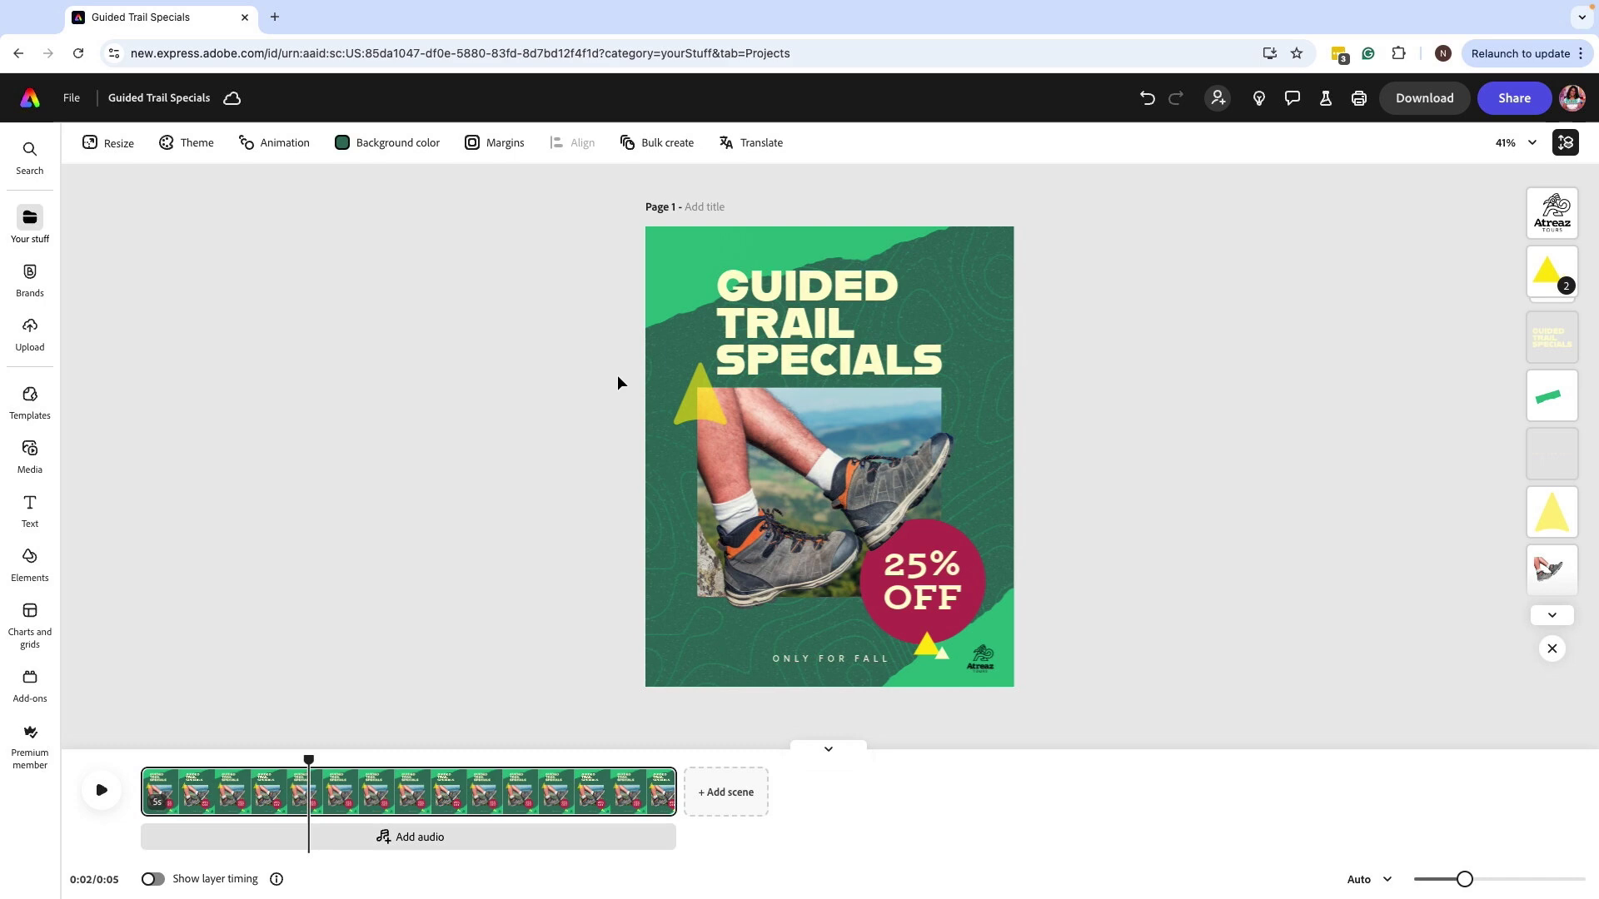
# Apply the Popping animation to all text and objects, starting from the GUIDED TRAIL SPECIALS title
pyautogui.click(827, 360)
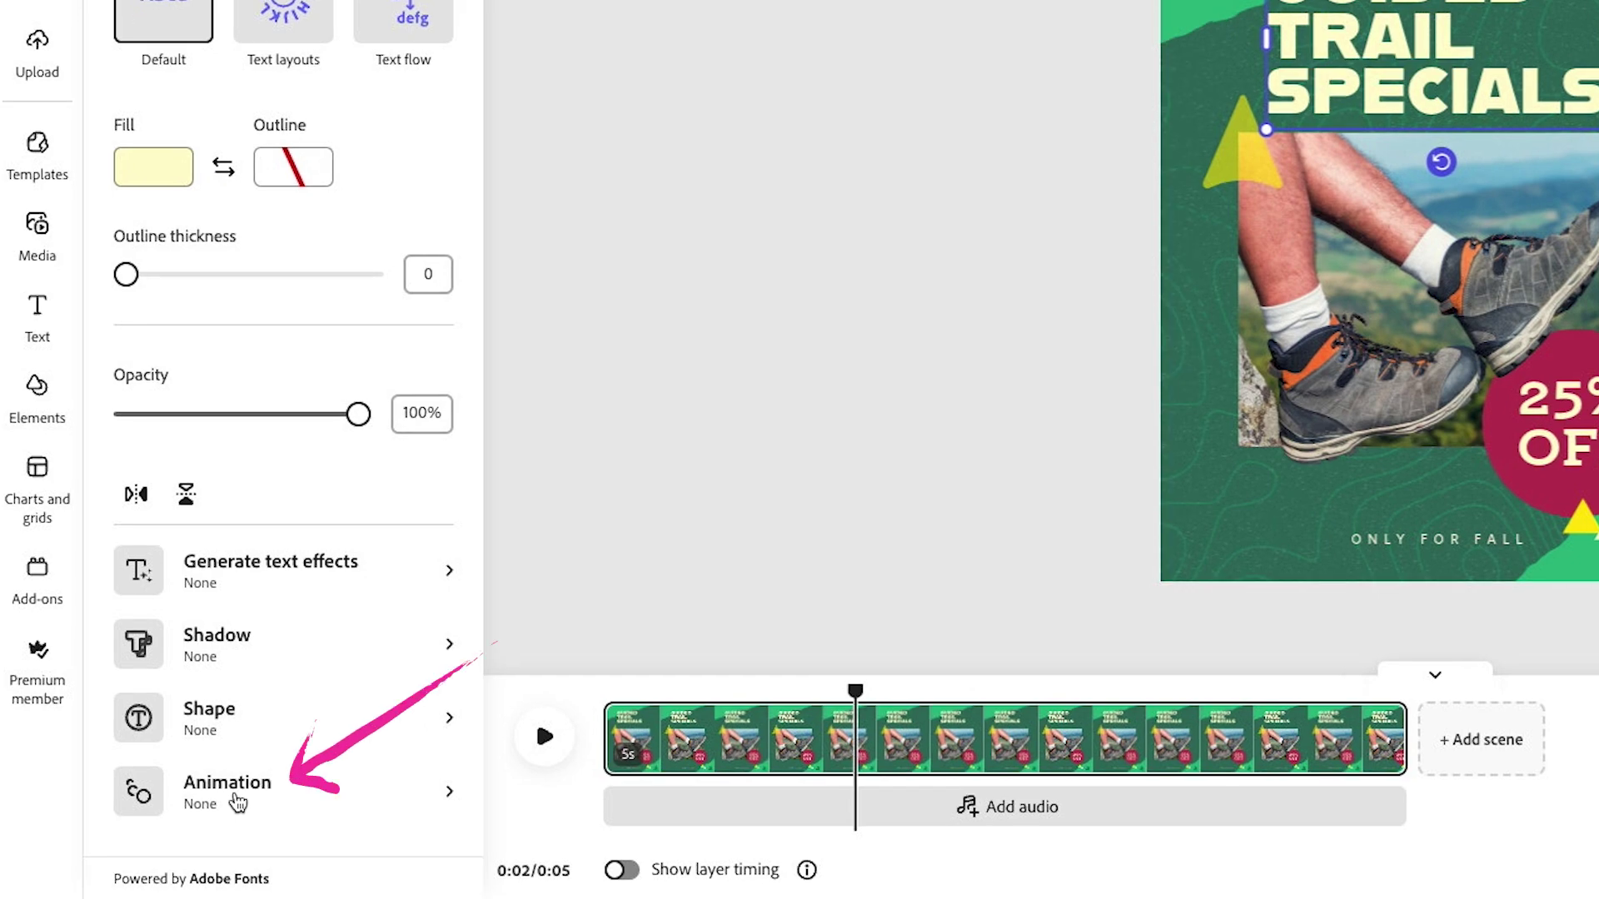
pyautogui.click(158, 829)
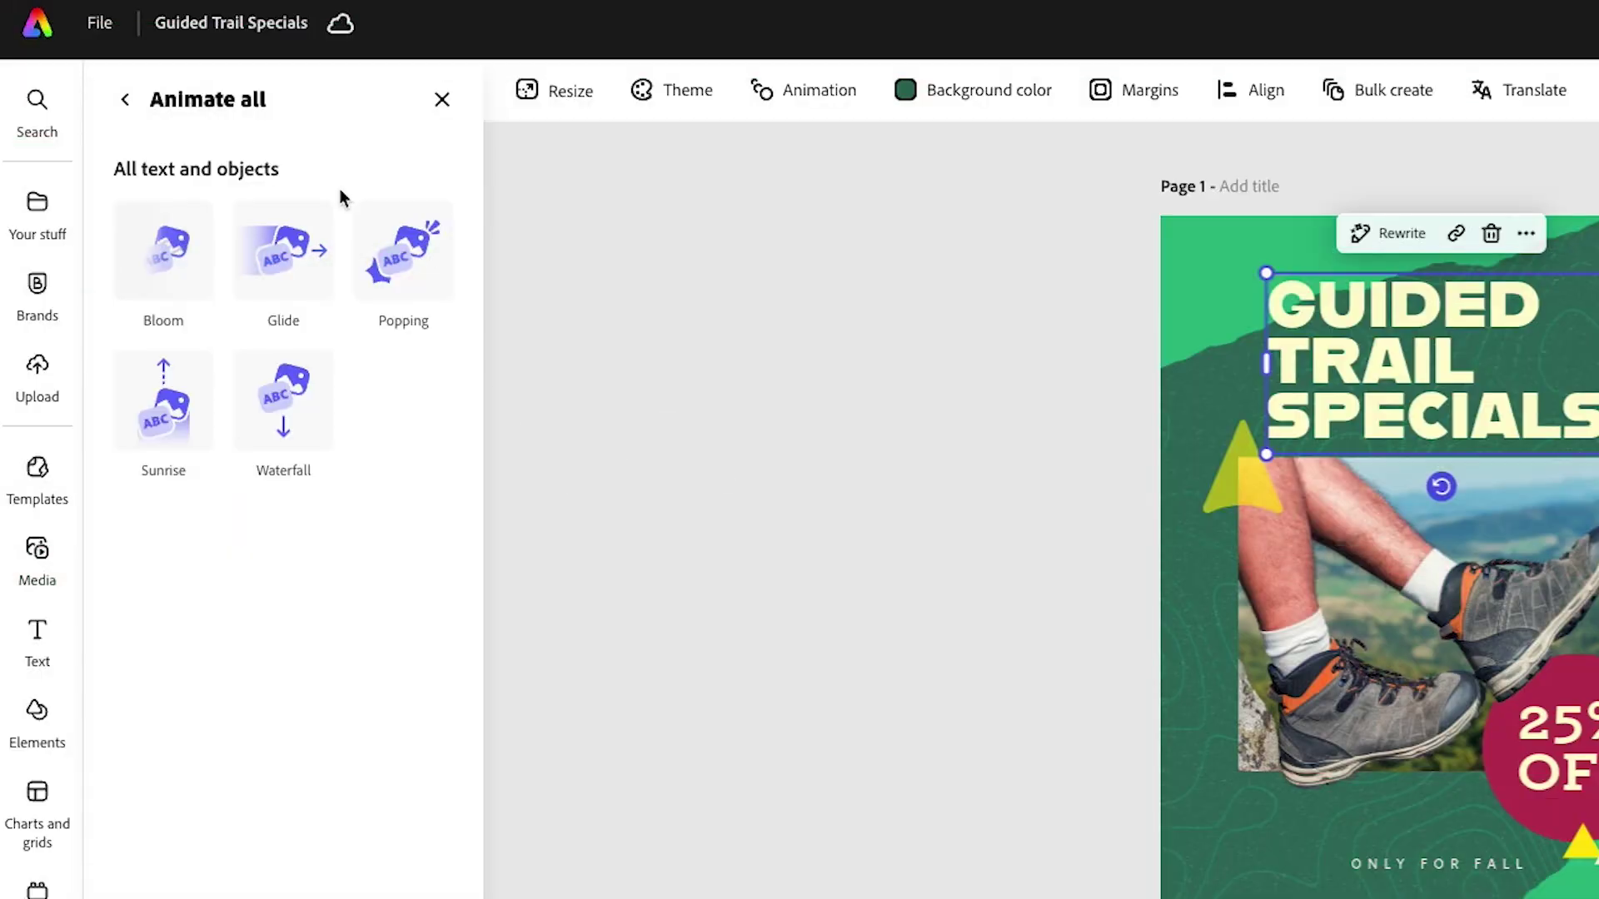
pyautogui.click(442, 100)
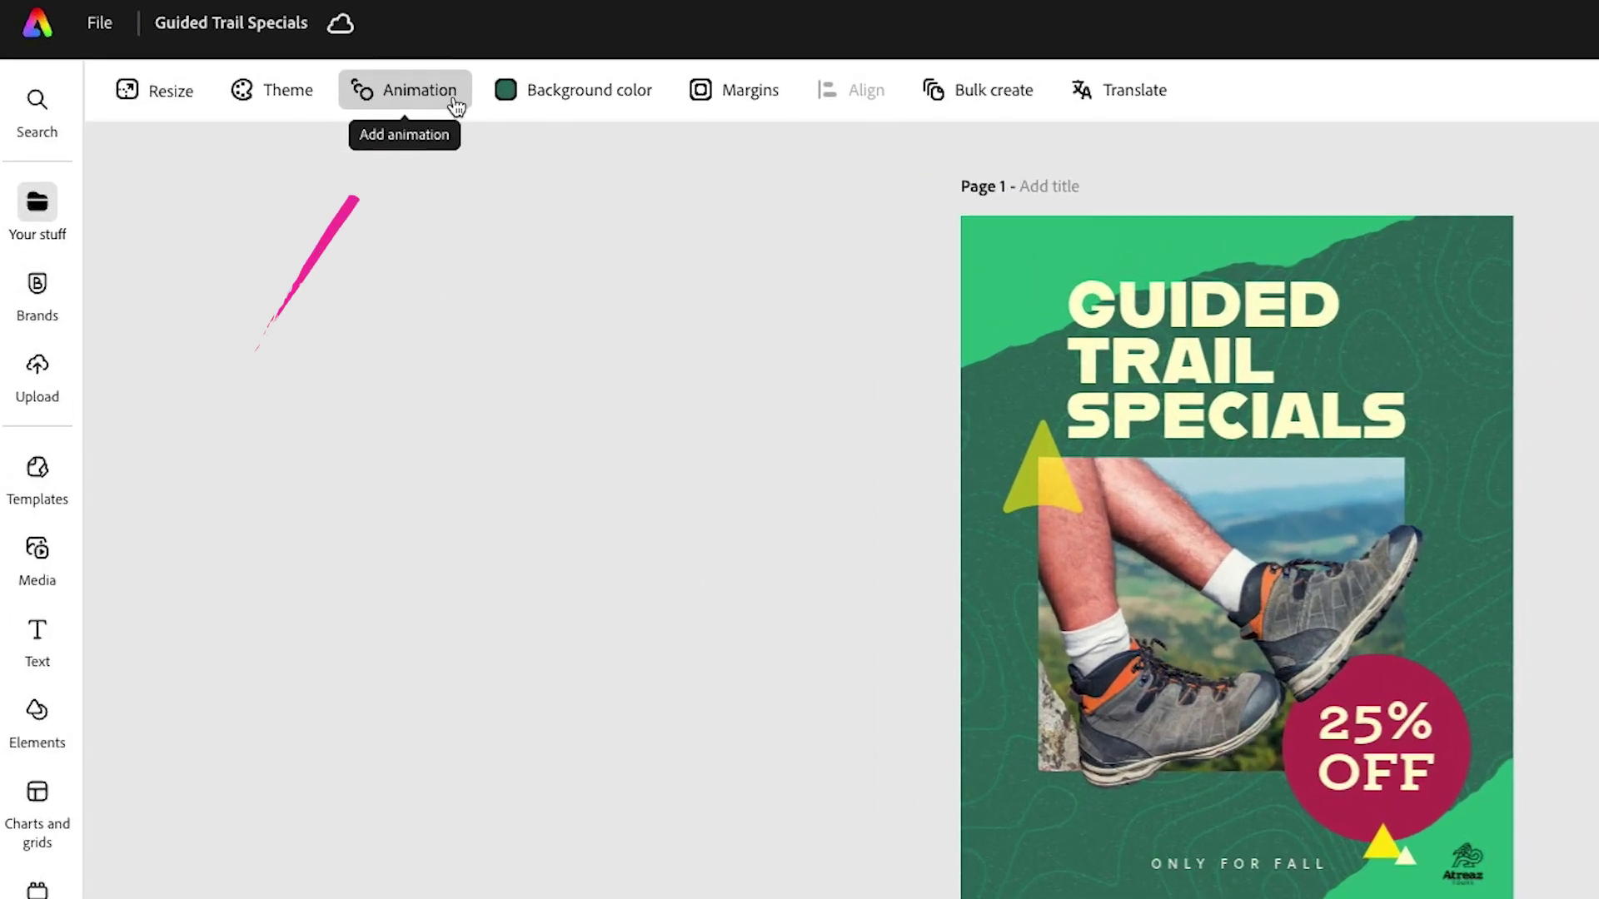
pyautogui.click(455, 101)
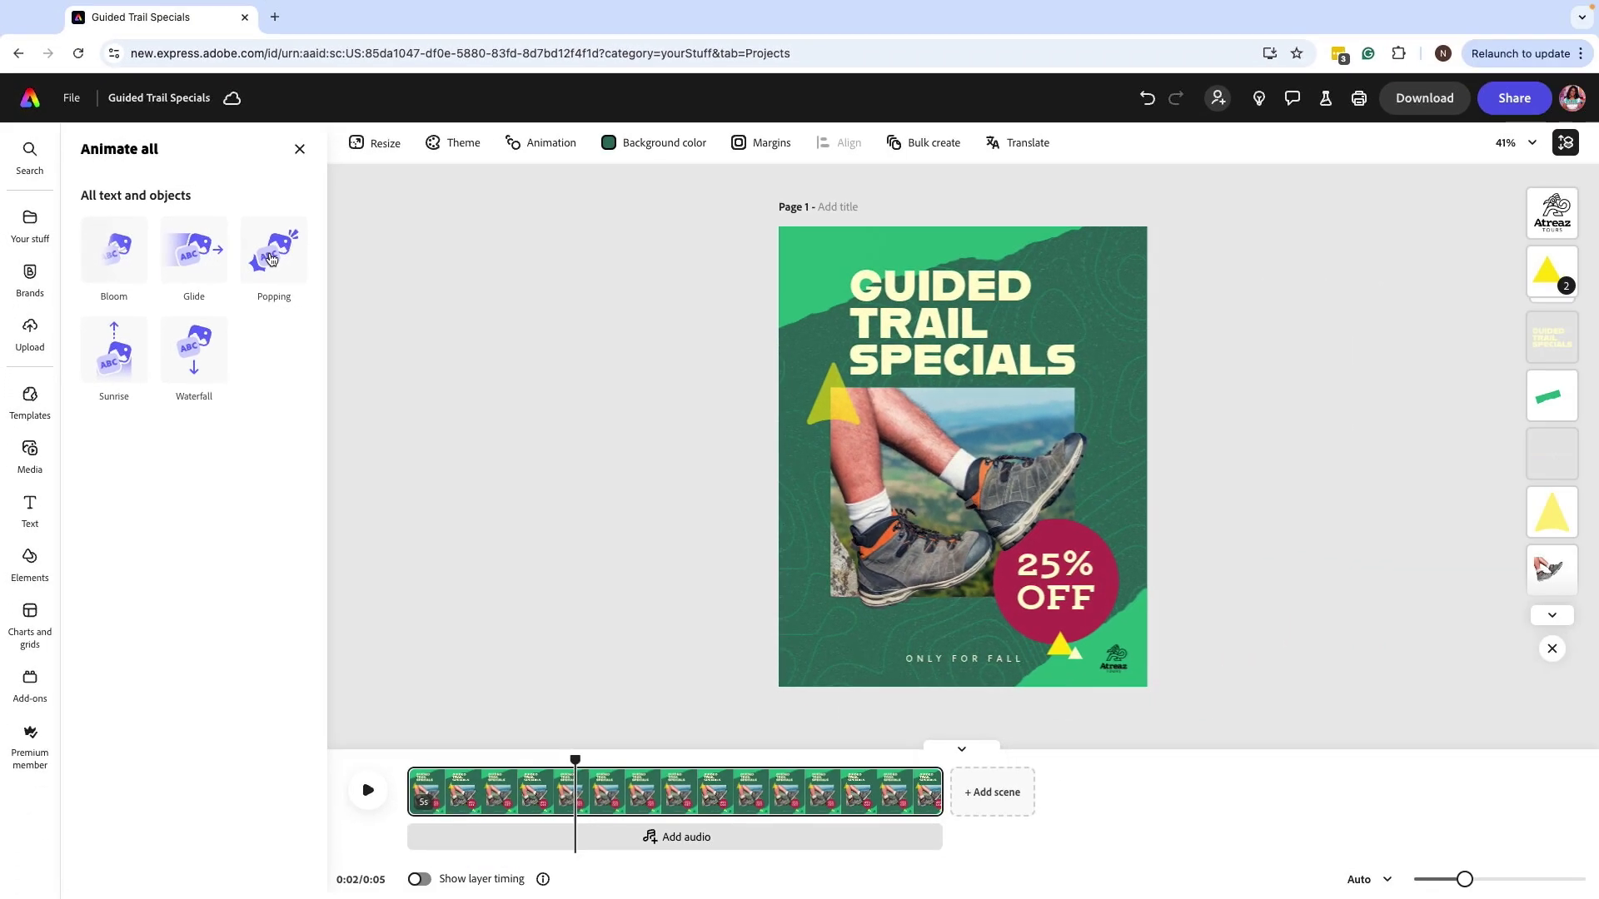
pyautogui.click(399, 265)
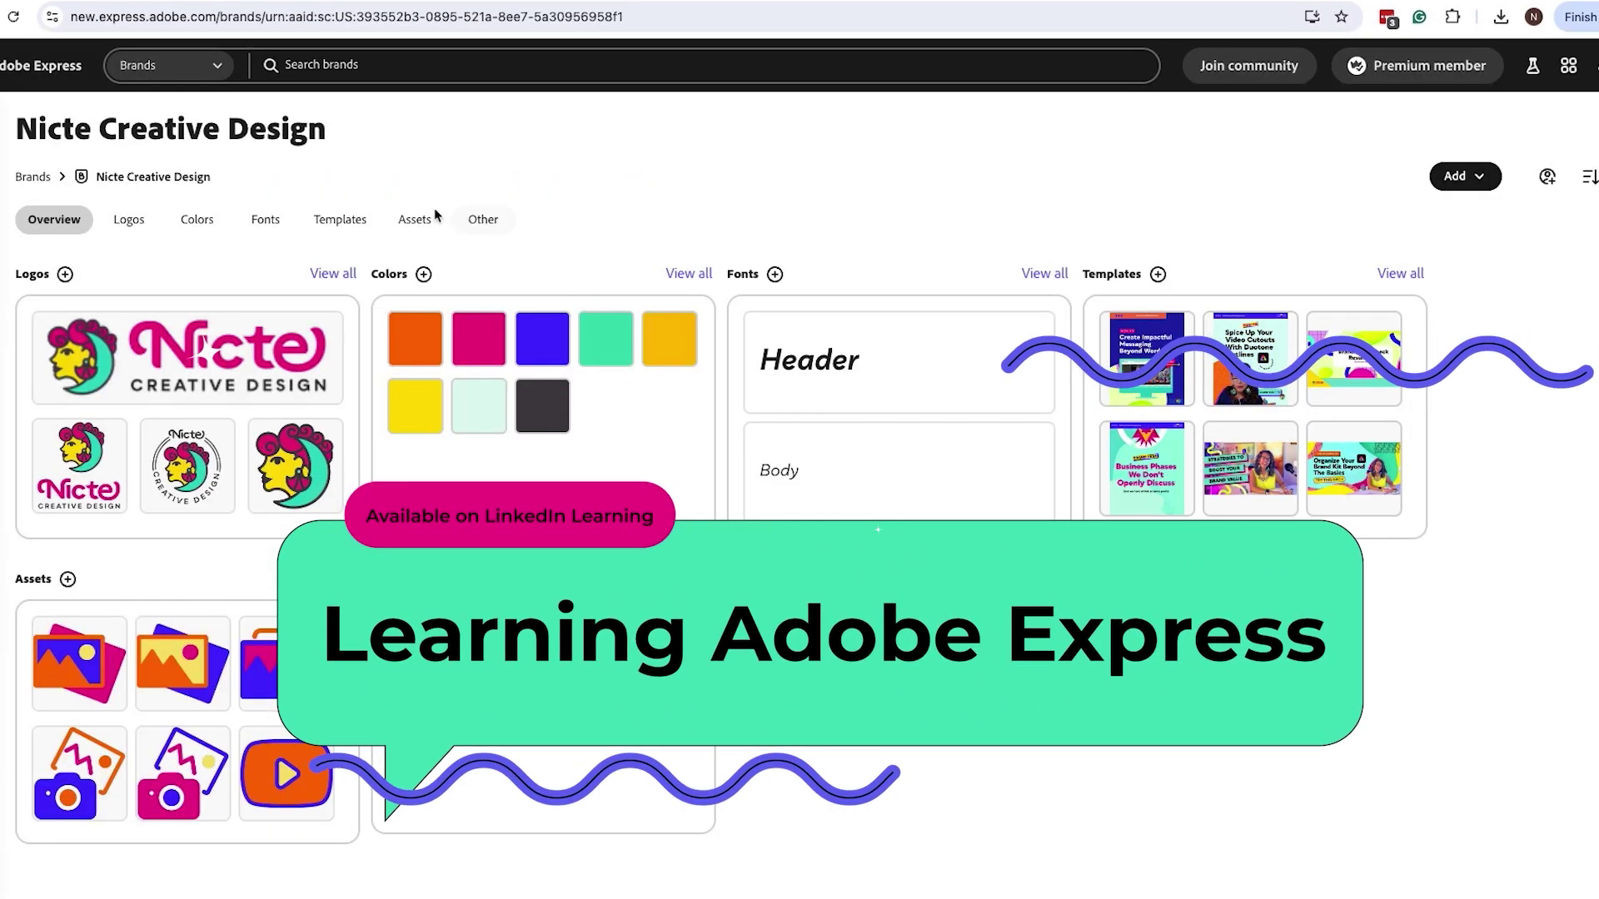
# Switch the brand page to its Templates tab
pyautogui.click(340, 219)
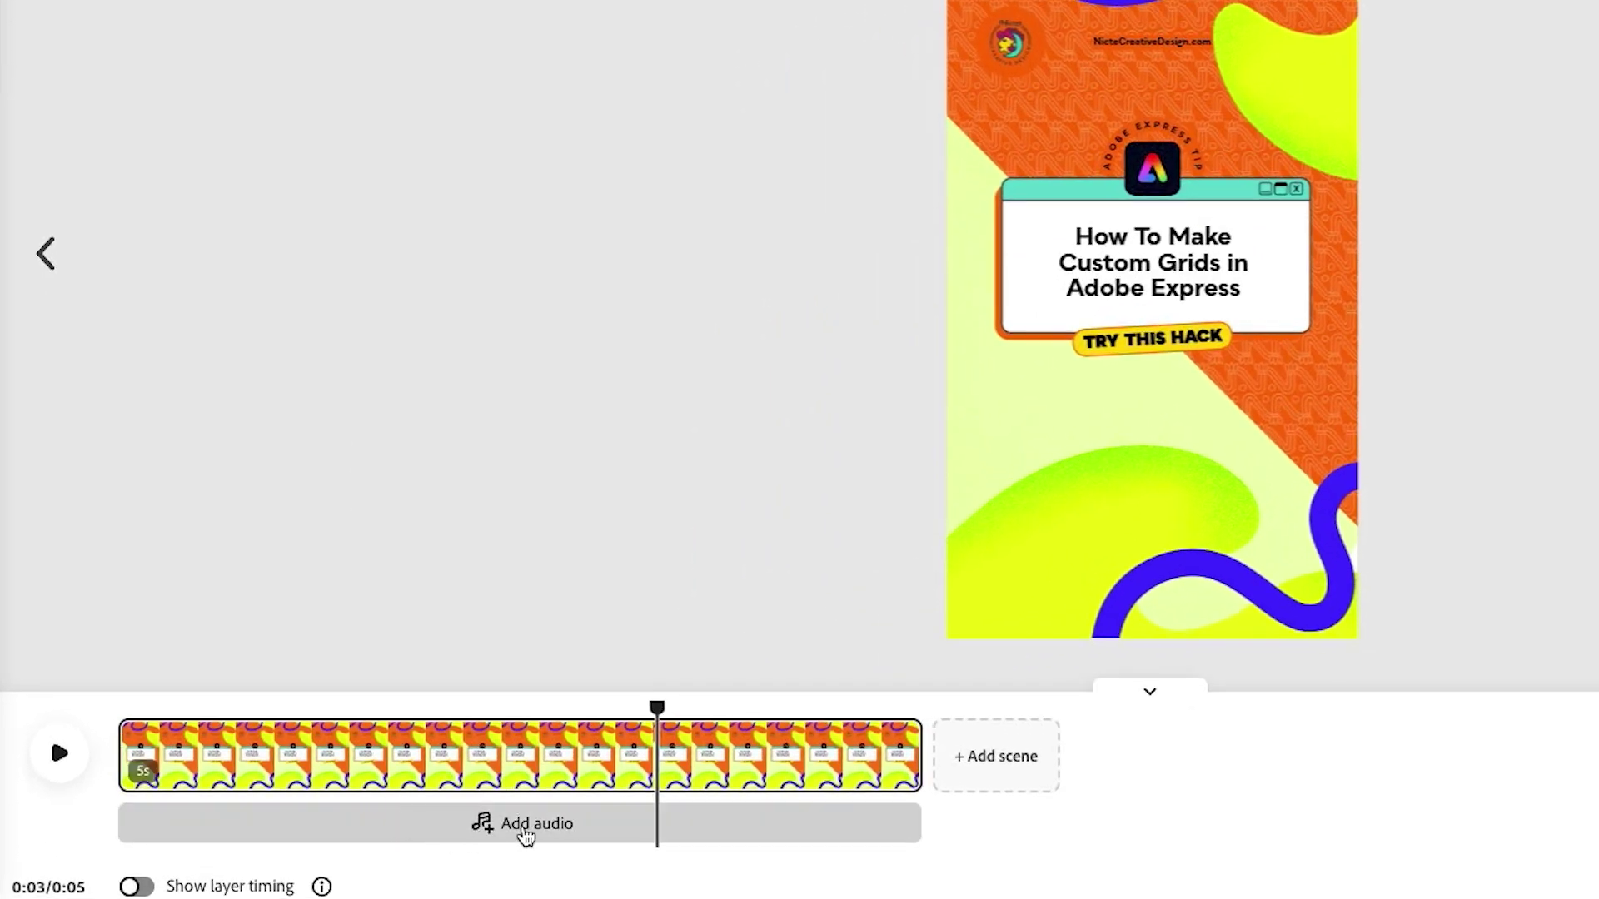
# Open the stock Audio library, go down to the Latin genre and pick Latin Street - Loop
pyautogui.click(525, 831)
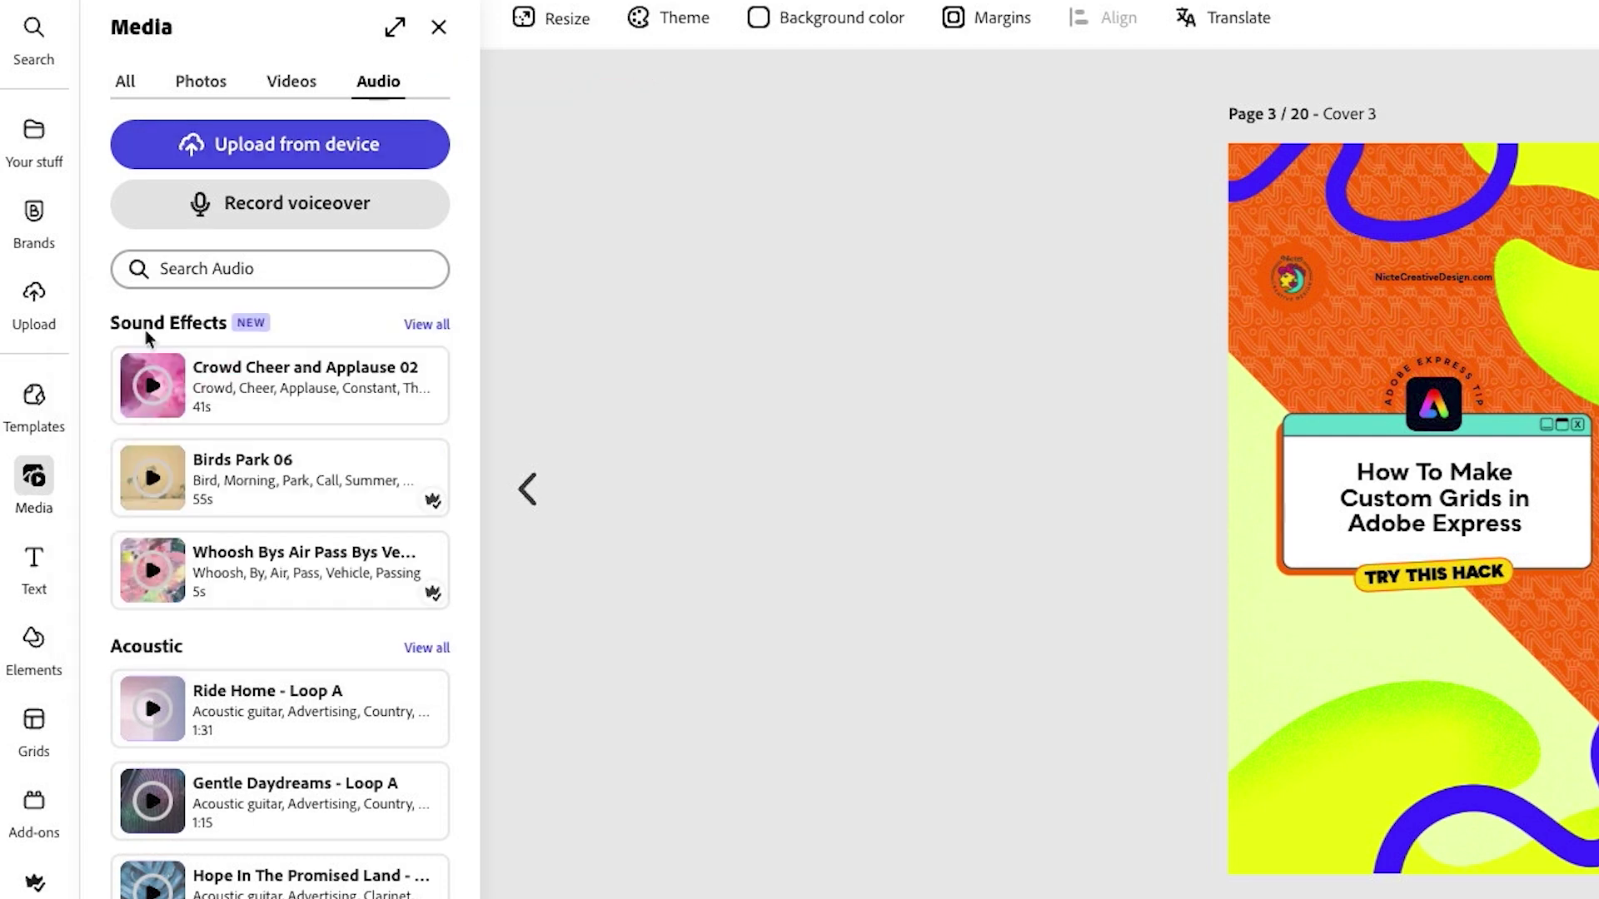
pyautogui.scroll(-9, 212, 533)
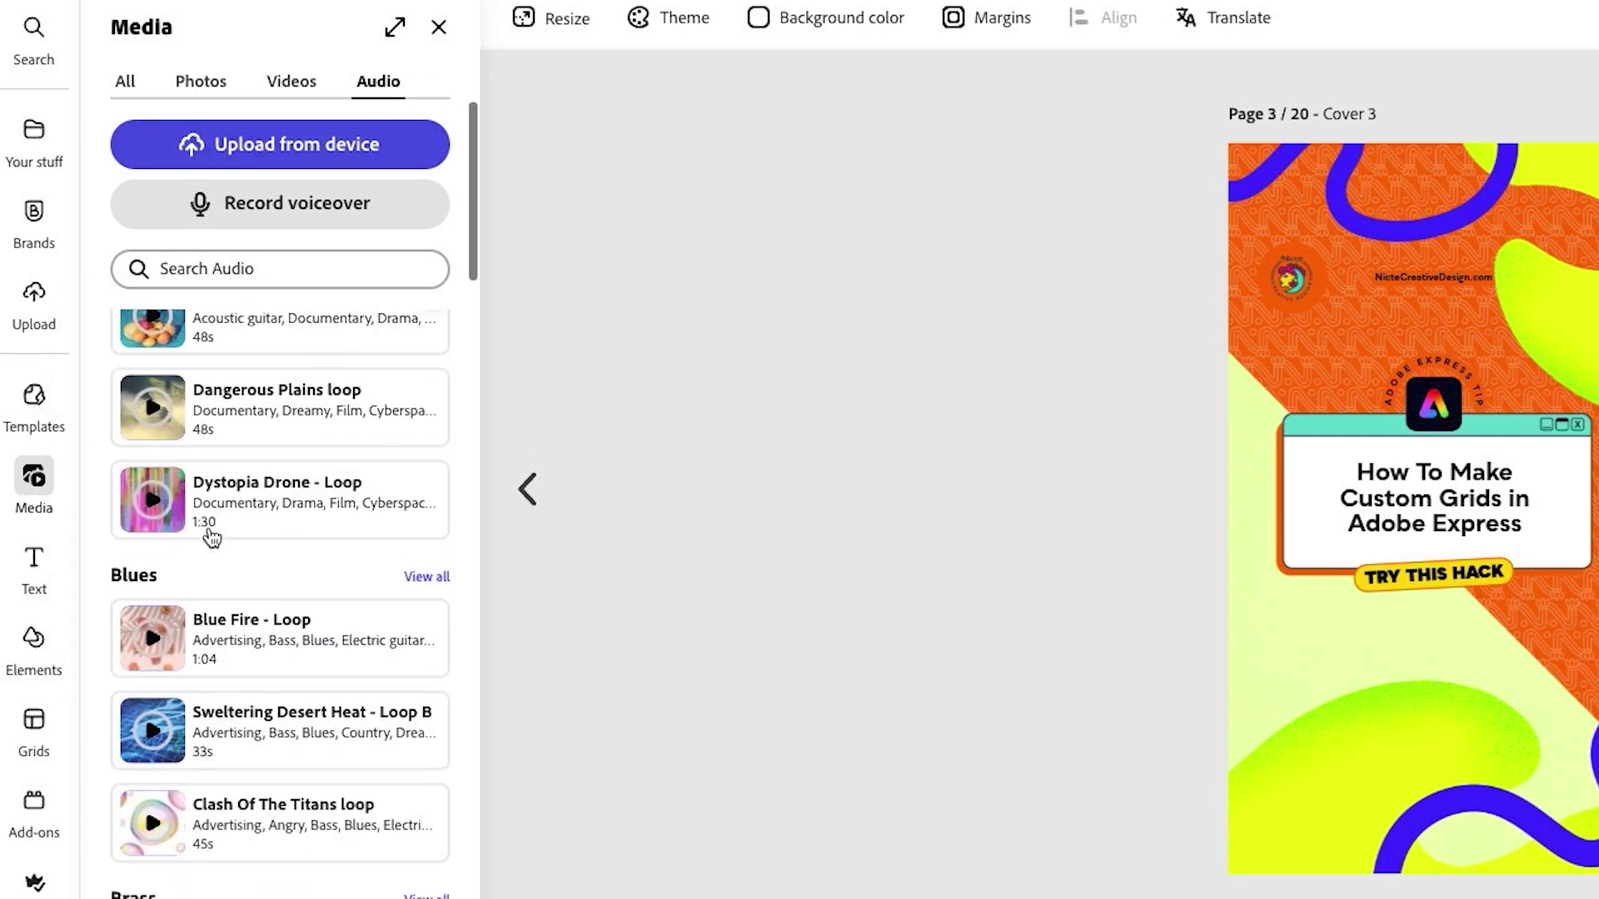
pyautogui.scroll(-15, 212, 537)
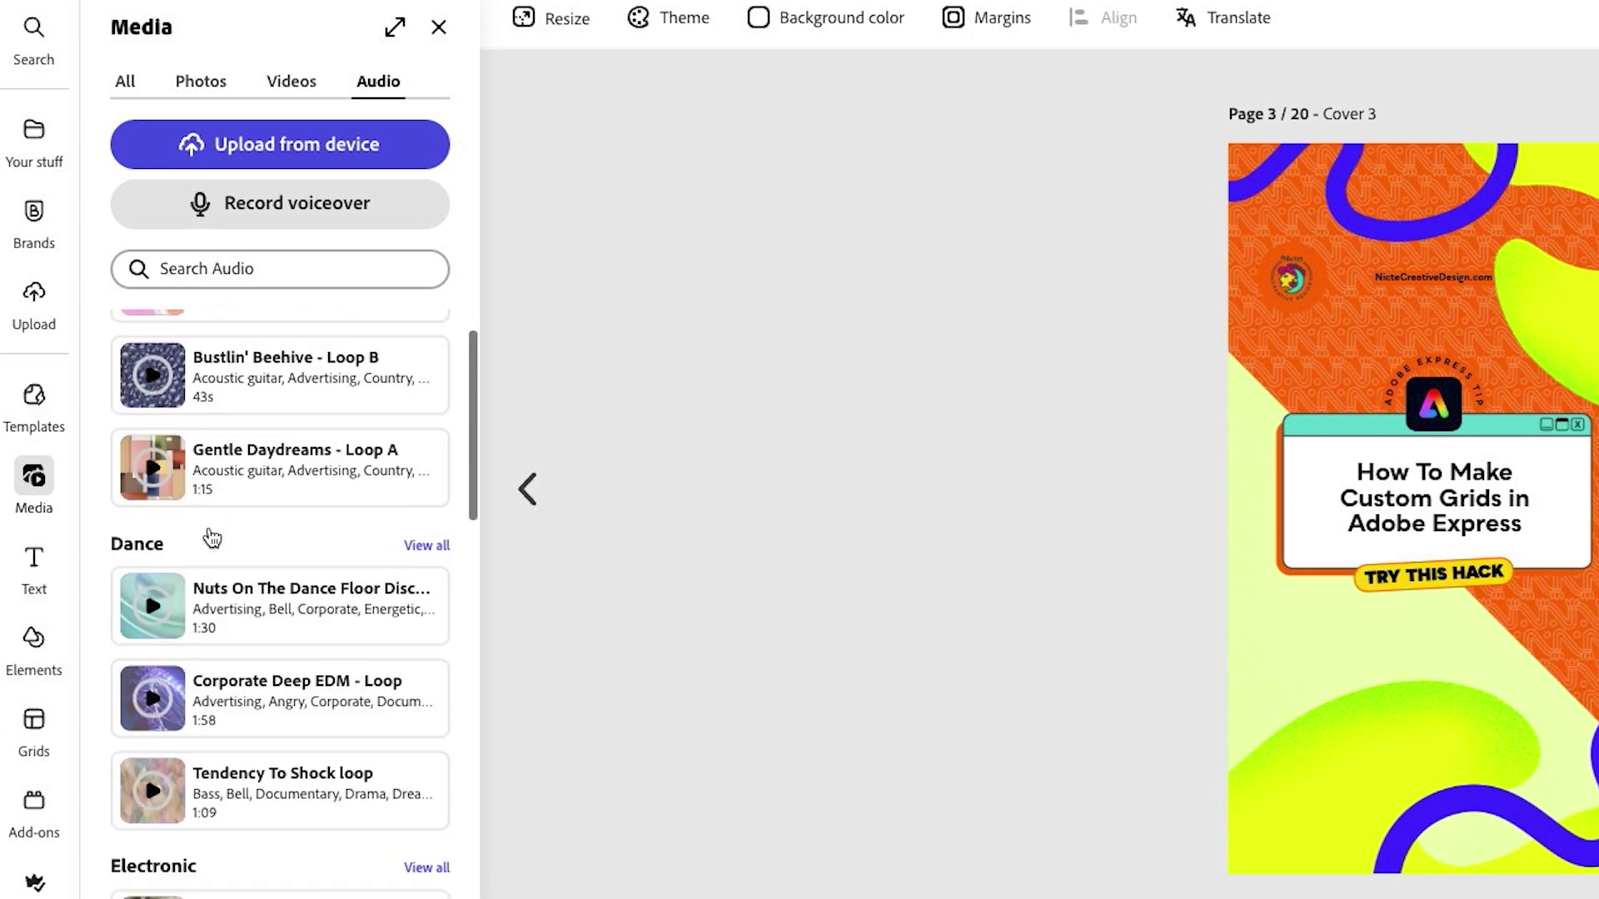
pyautogui.scroll(-10, 213, 537)
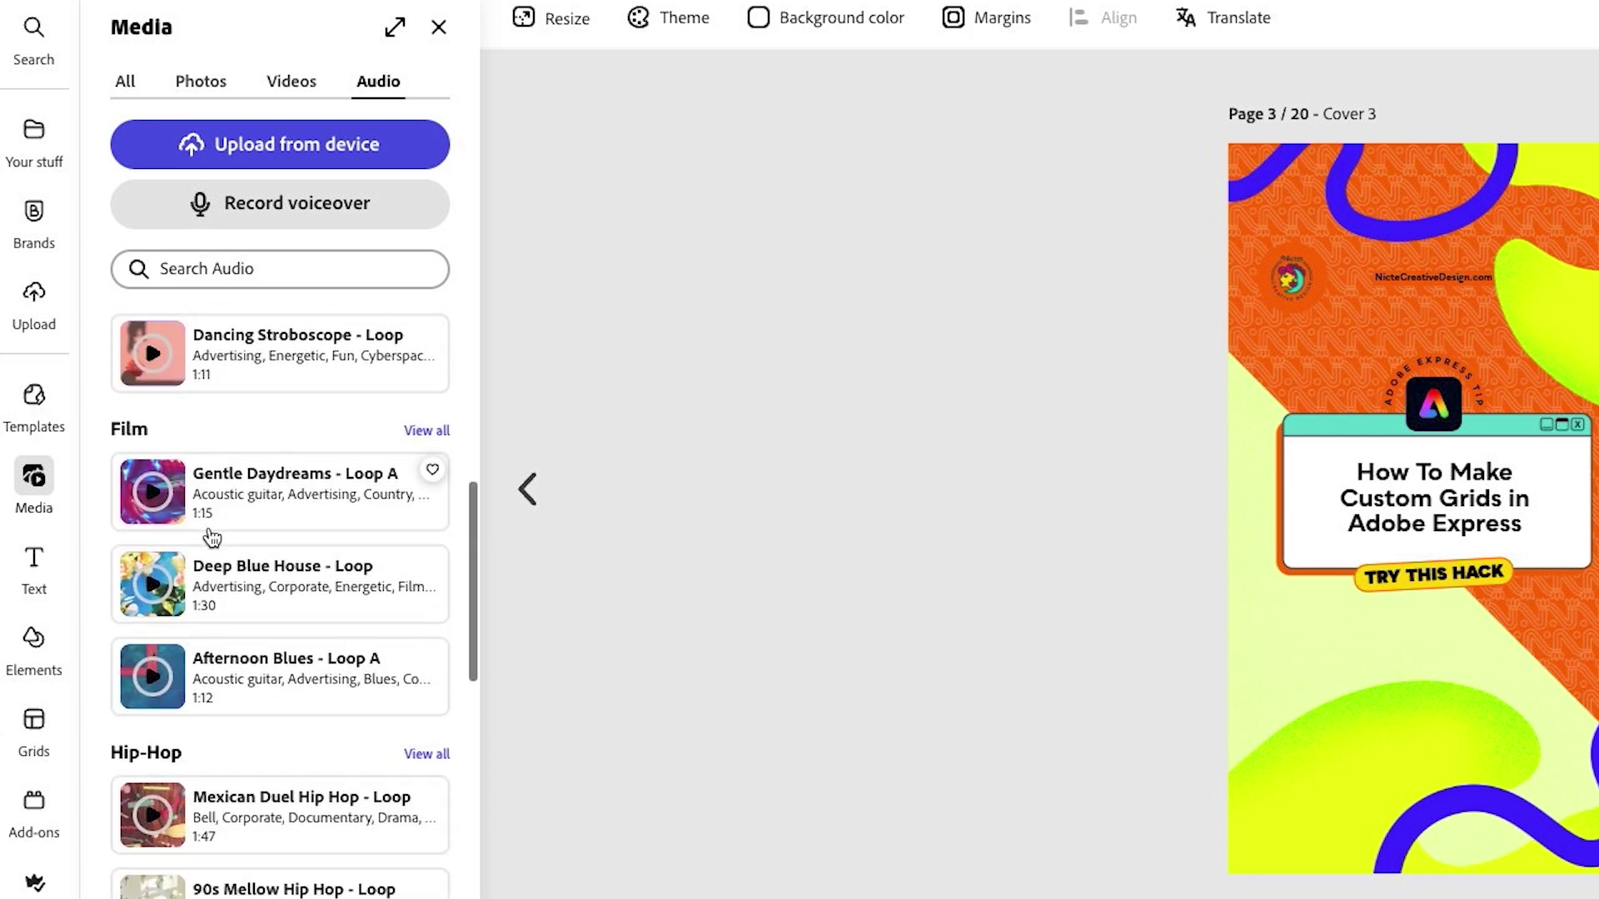
pyautogui.scroll(-12, 213, 537)
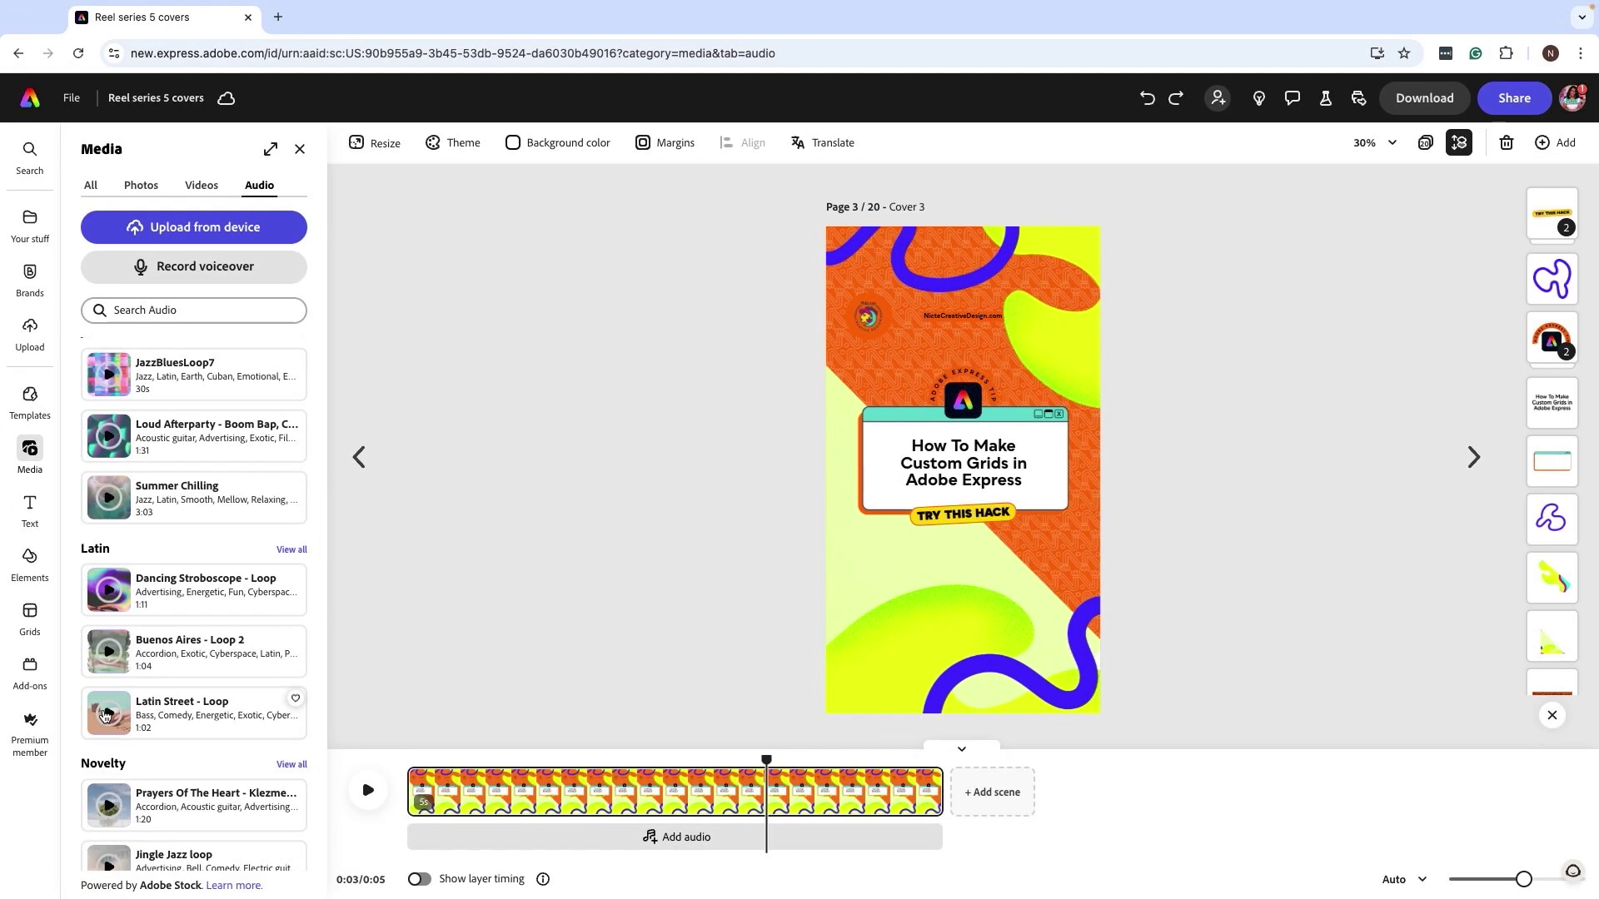
pyautogui.click(148, 684)
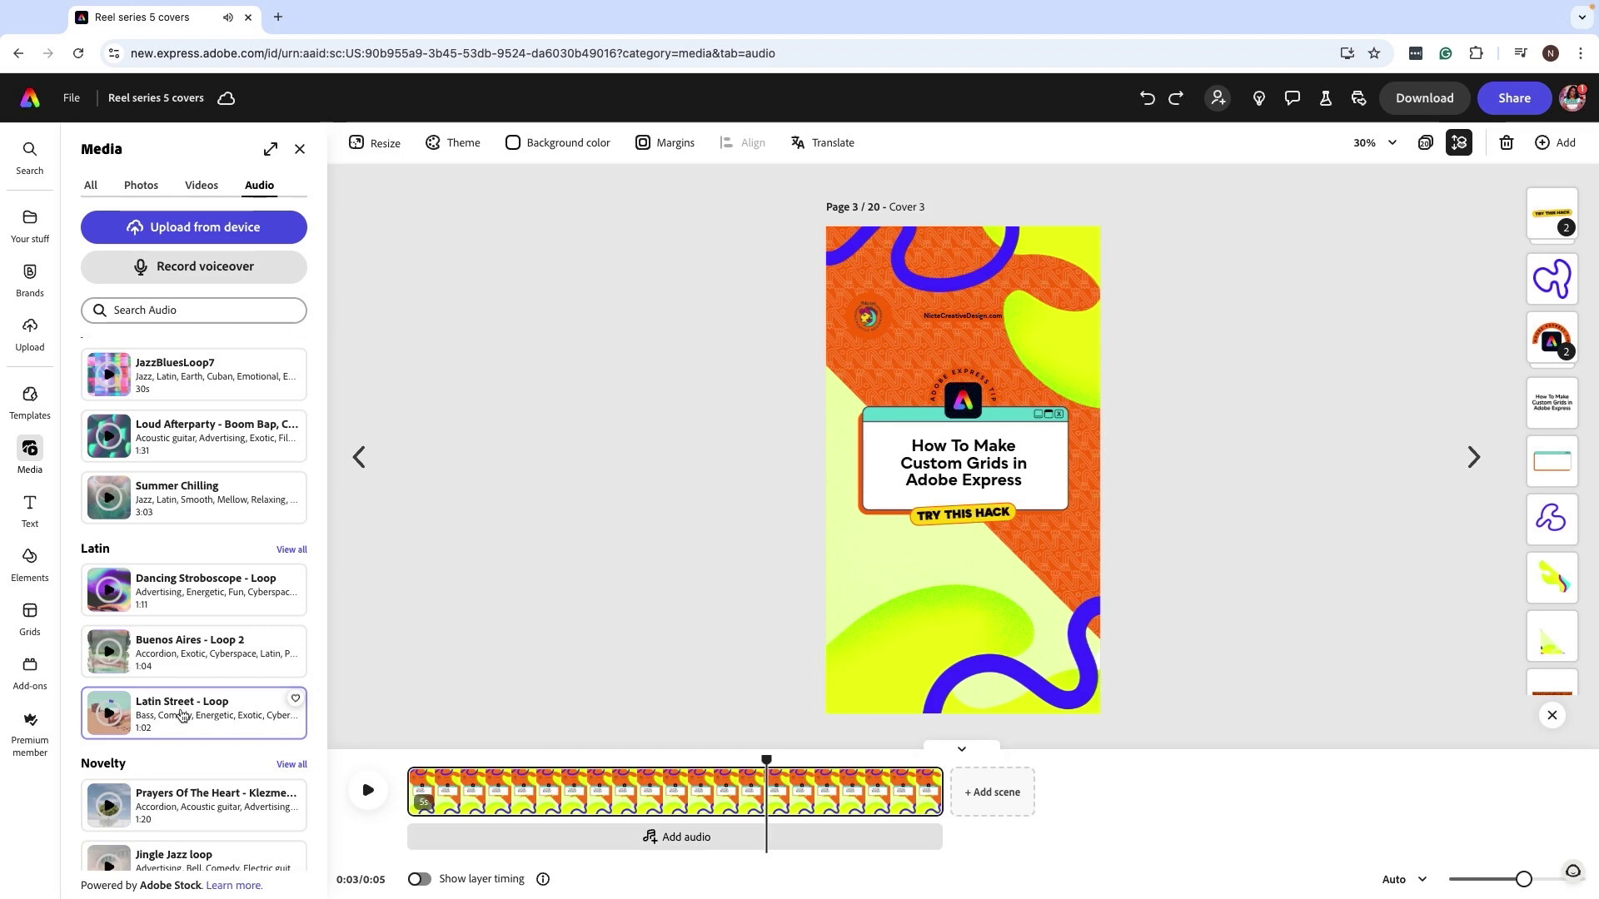
# Add Latin Street - Loop to the timeline with an In & Out fade of 1.9s
pyautogui.click(183, 715)
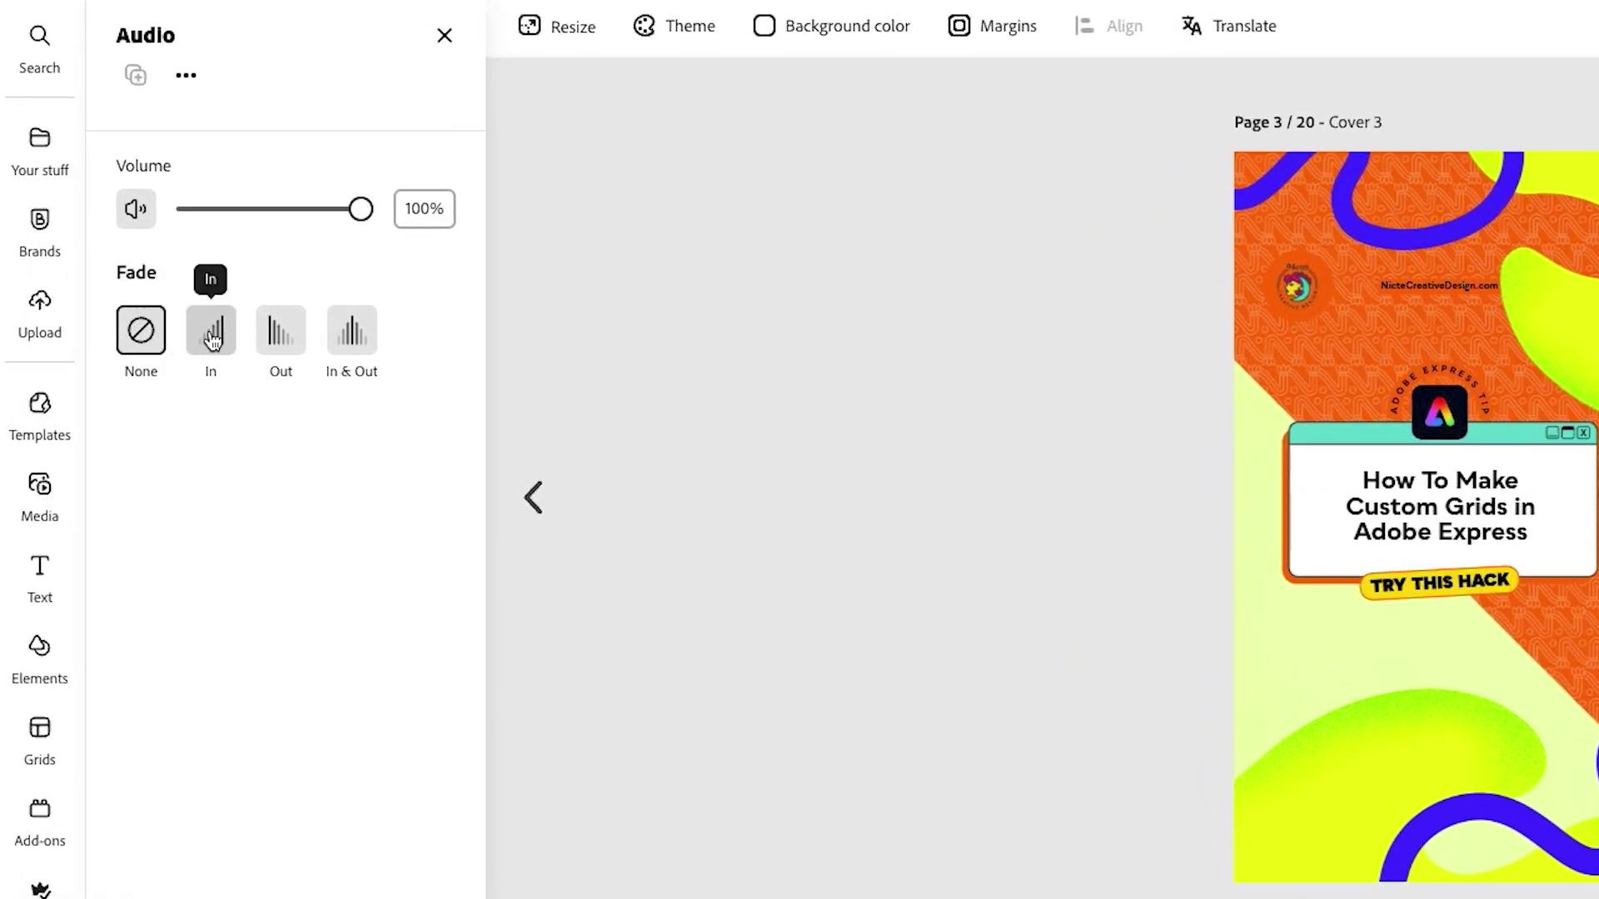
pyautogui.click(348, 342)
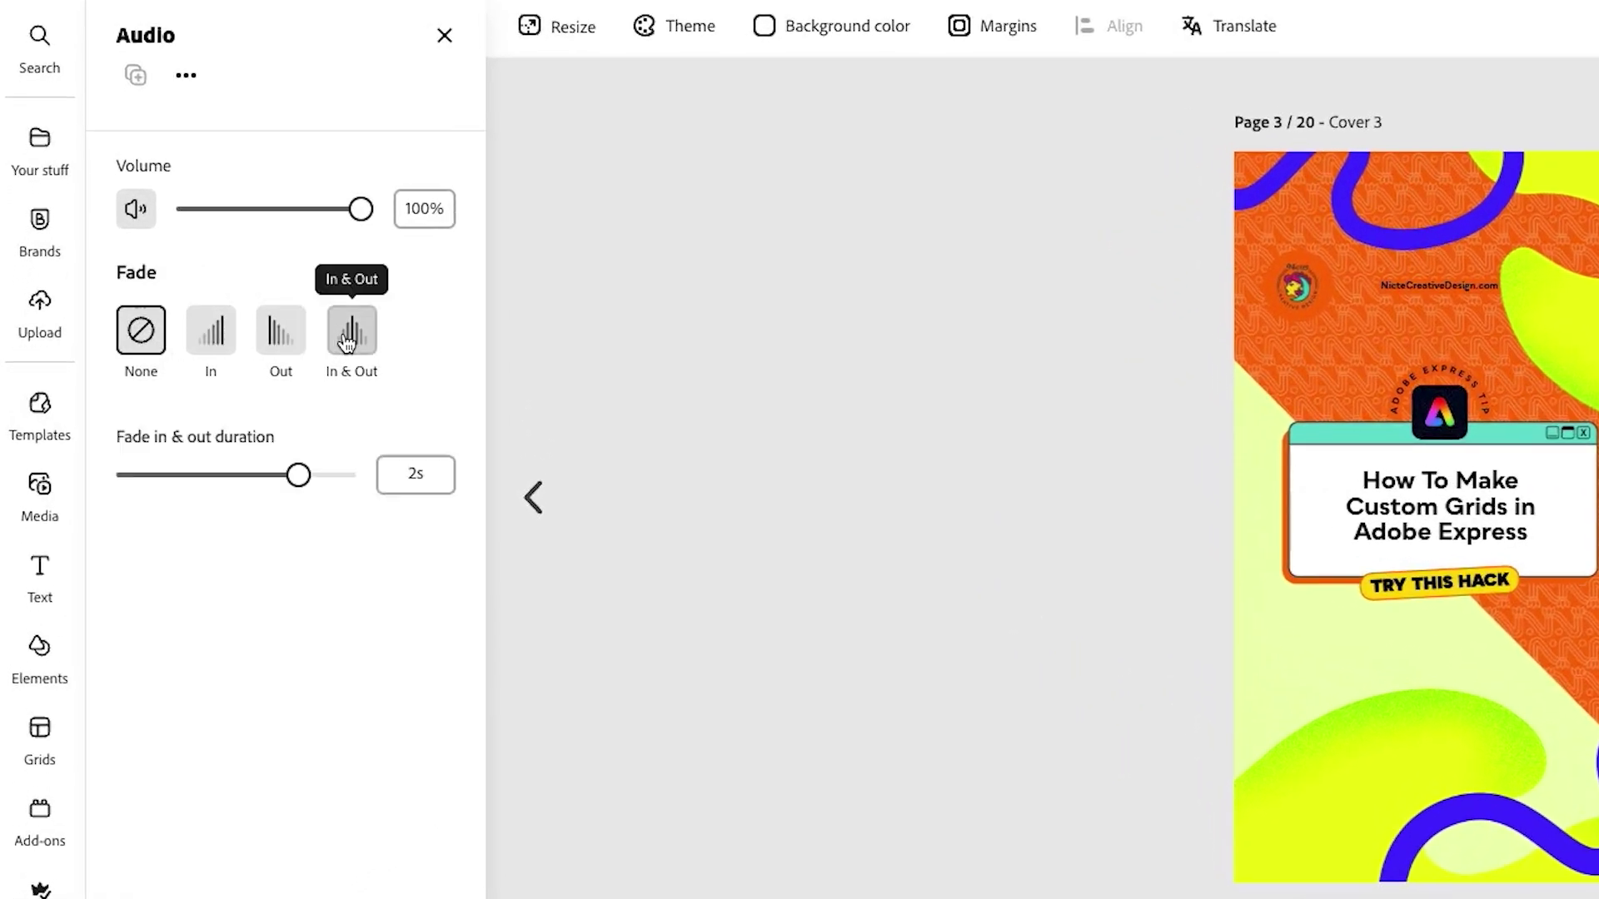
pyautogui.moveTo(305, 476); pyautogui.dragTo(290, 475)
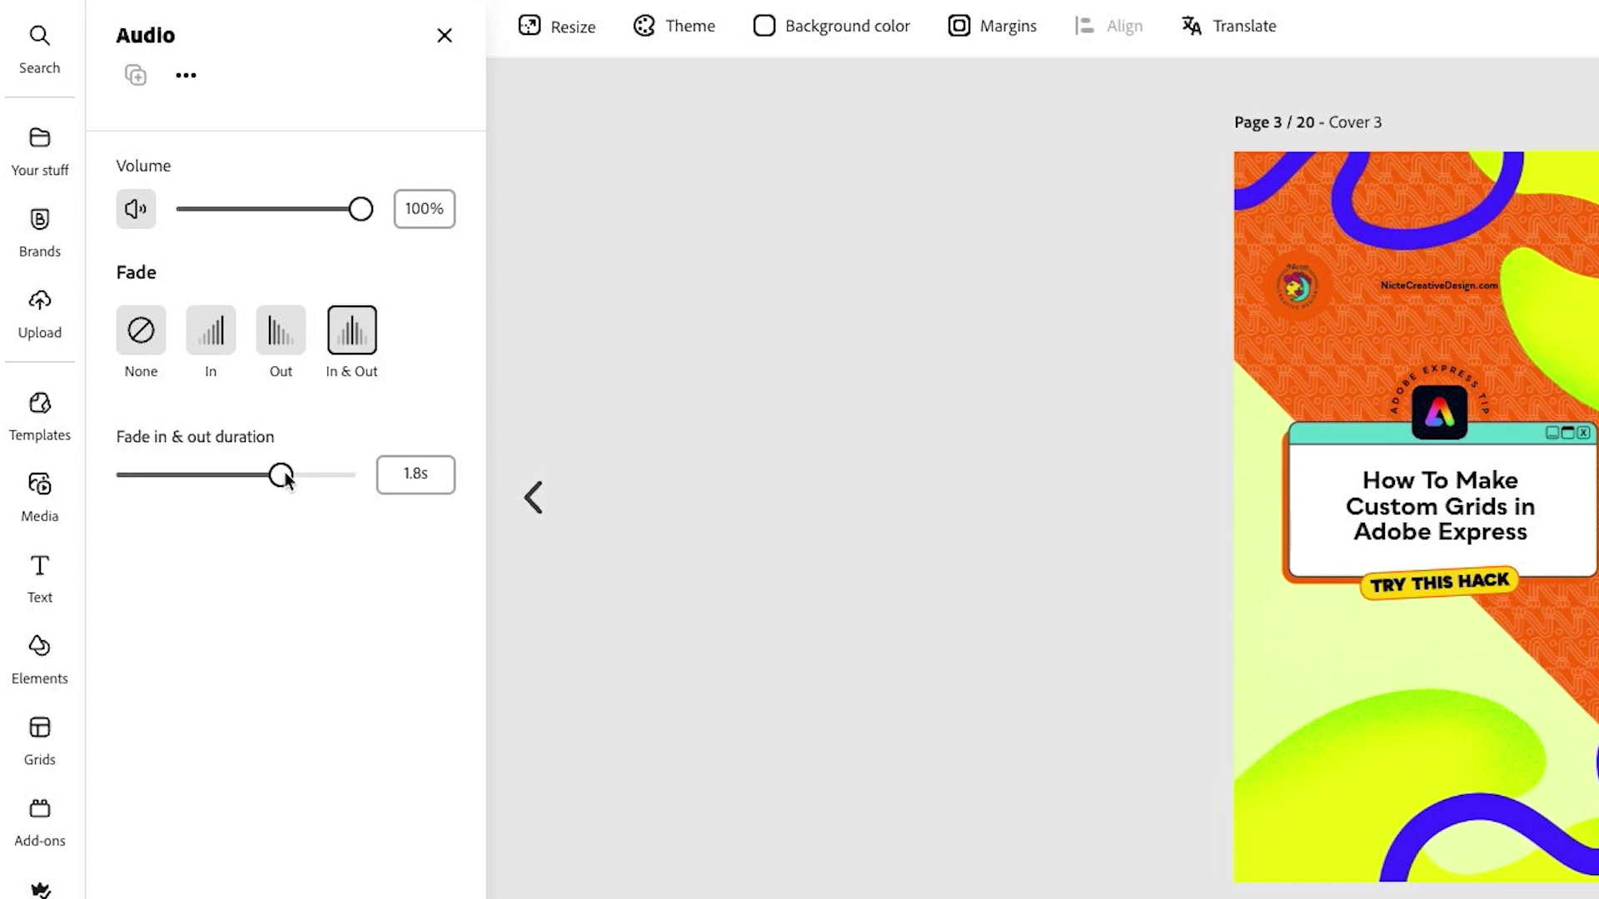
pyautogui.click(281, 337)
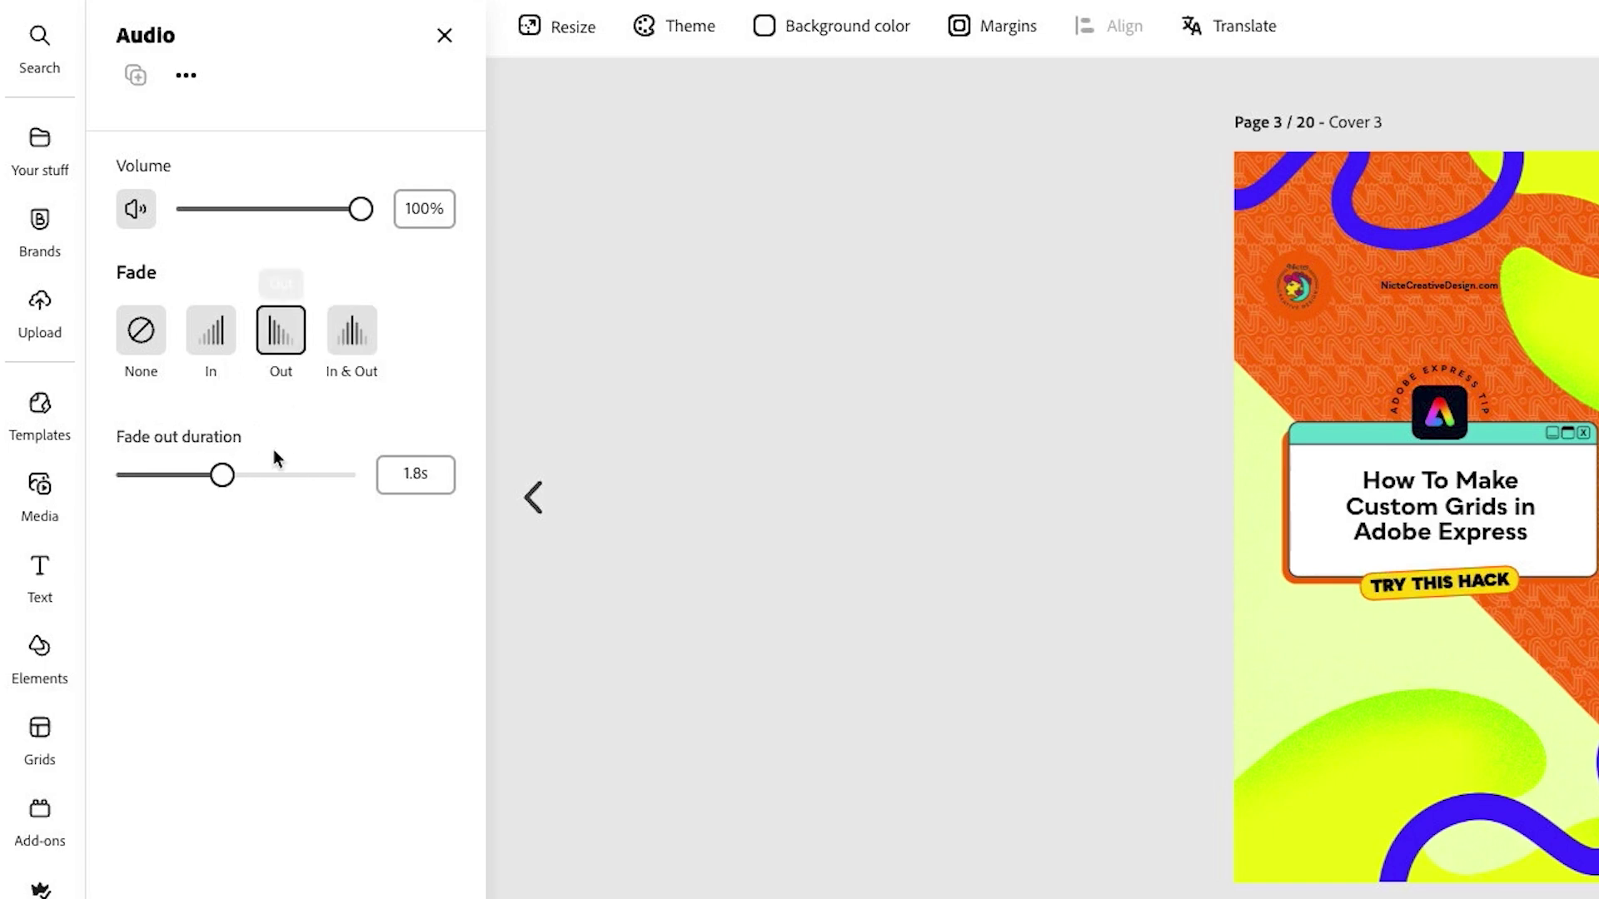
pyautogui.moveTo(240, 486); pyautogui.dragTo(301, 480)
pyautogui.click(219, 358)
pyautogui.click(350, 334)
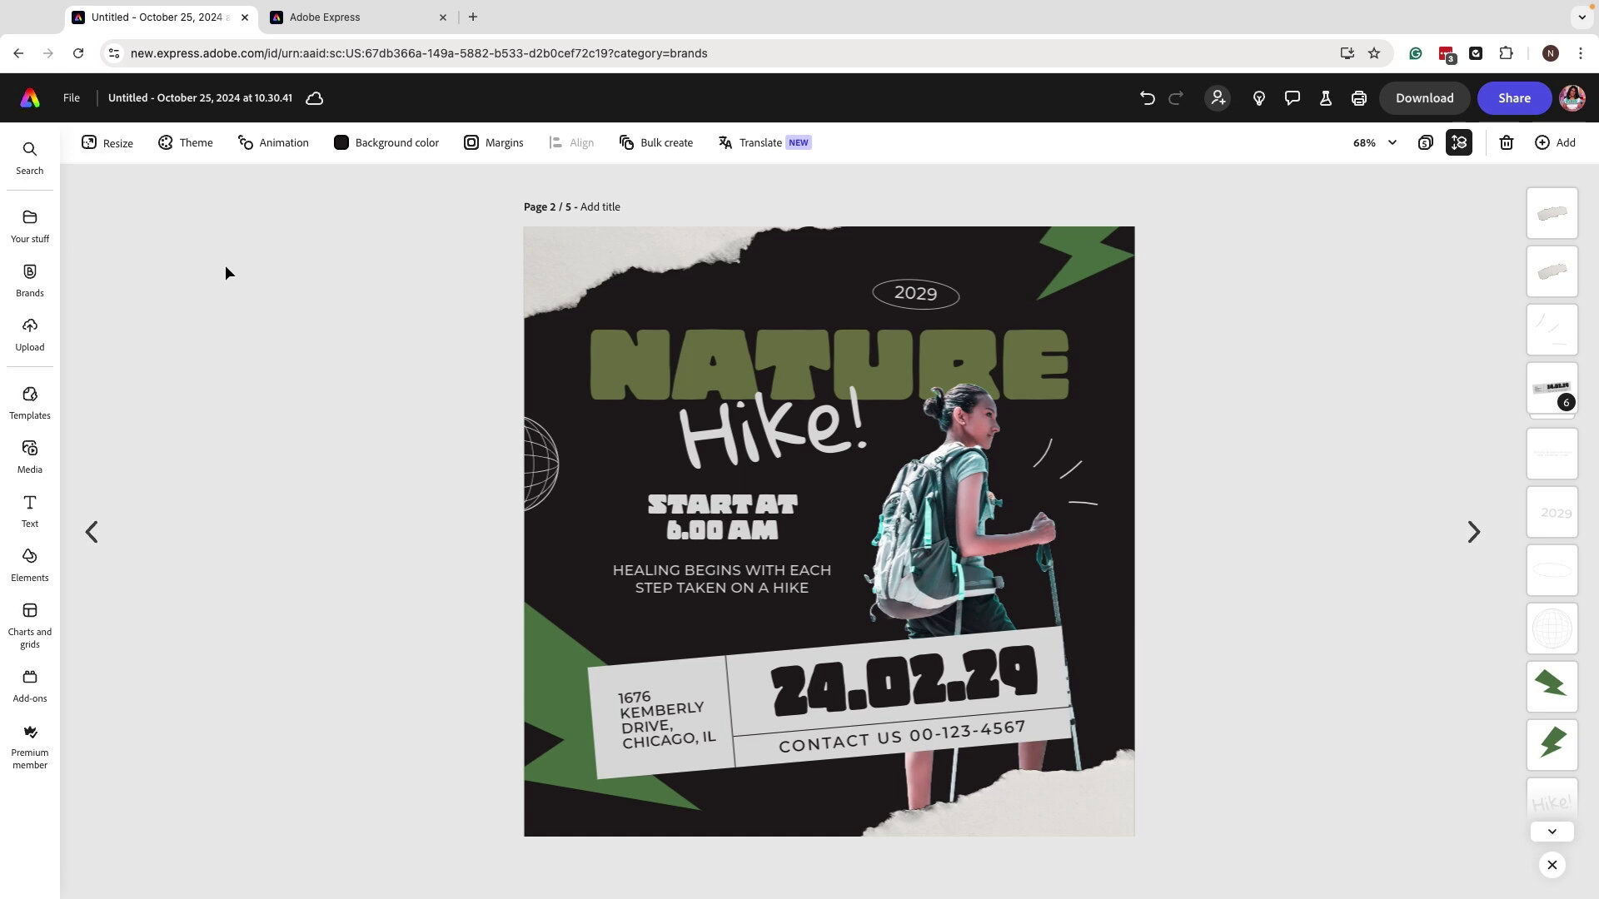
# Go to the Brands sidebar entry in the Nature Hike! poster template
pyautogui.moveTo(32, 286)
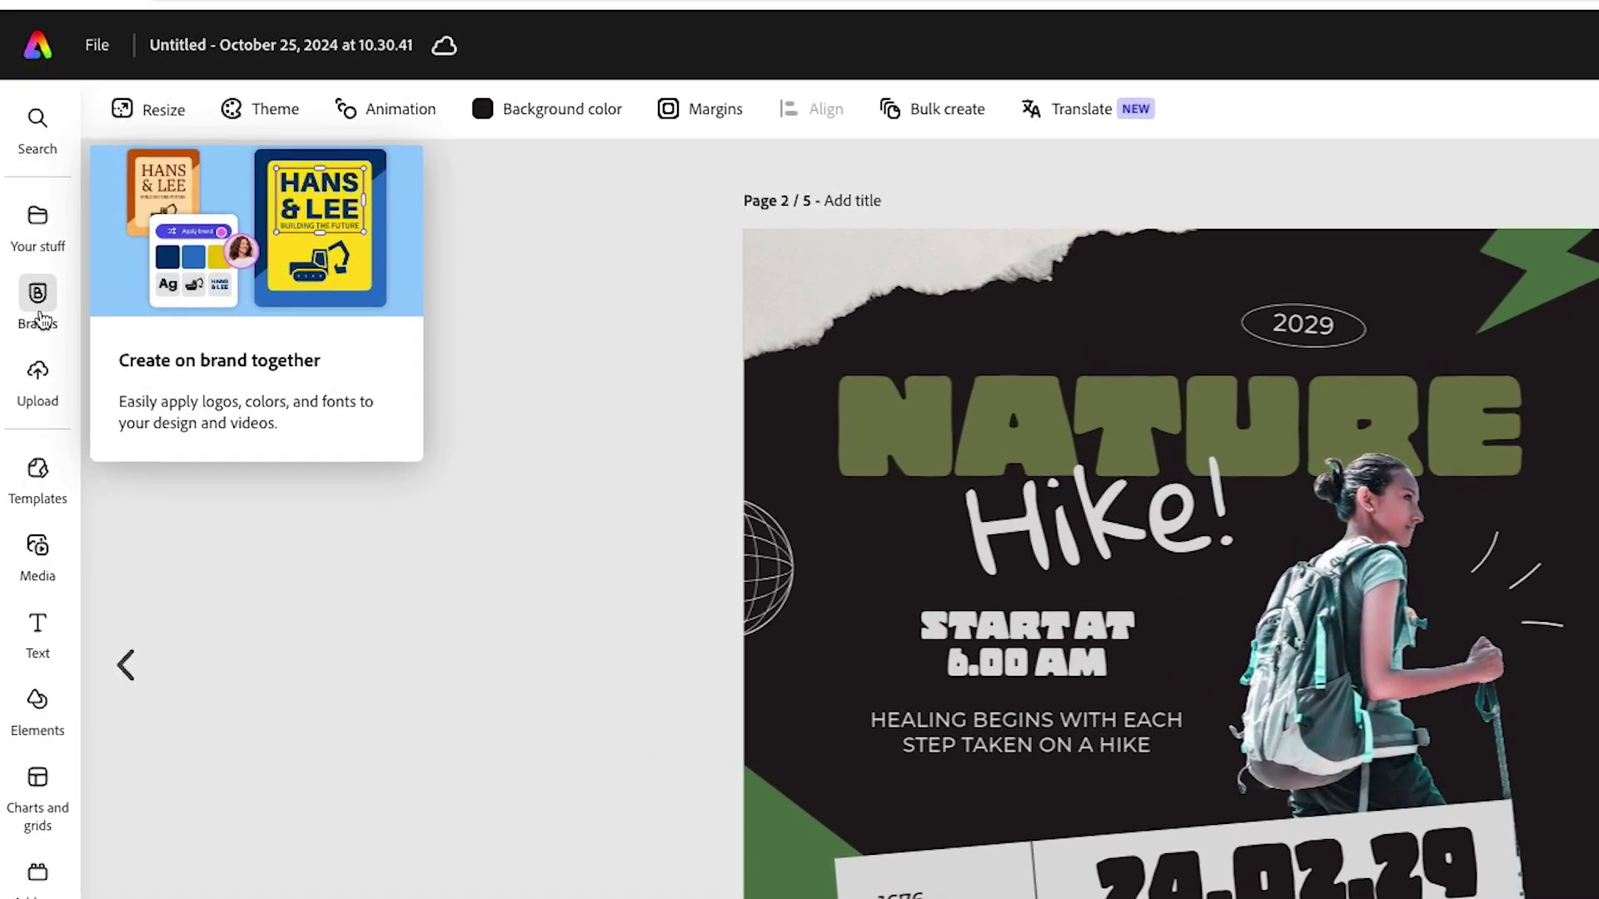
# Apply the Atreaz Tours brand to this page only, with Recolor graphics ticked
pyautogui.click(31, 283)
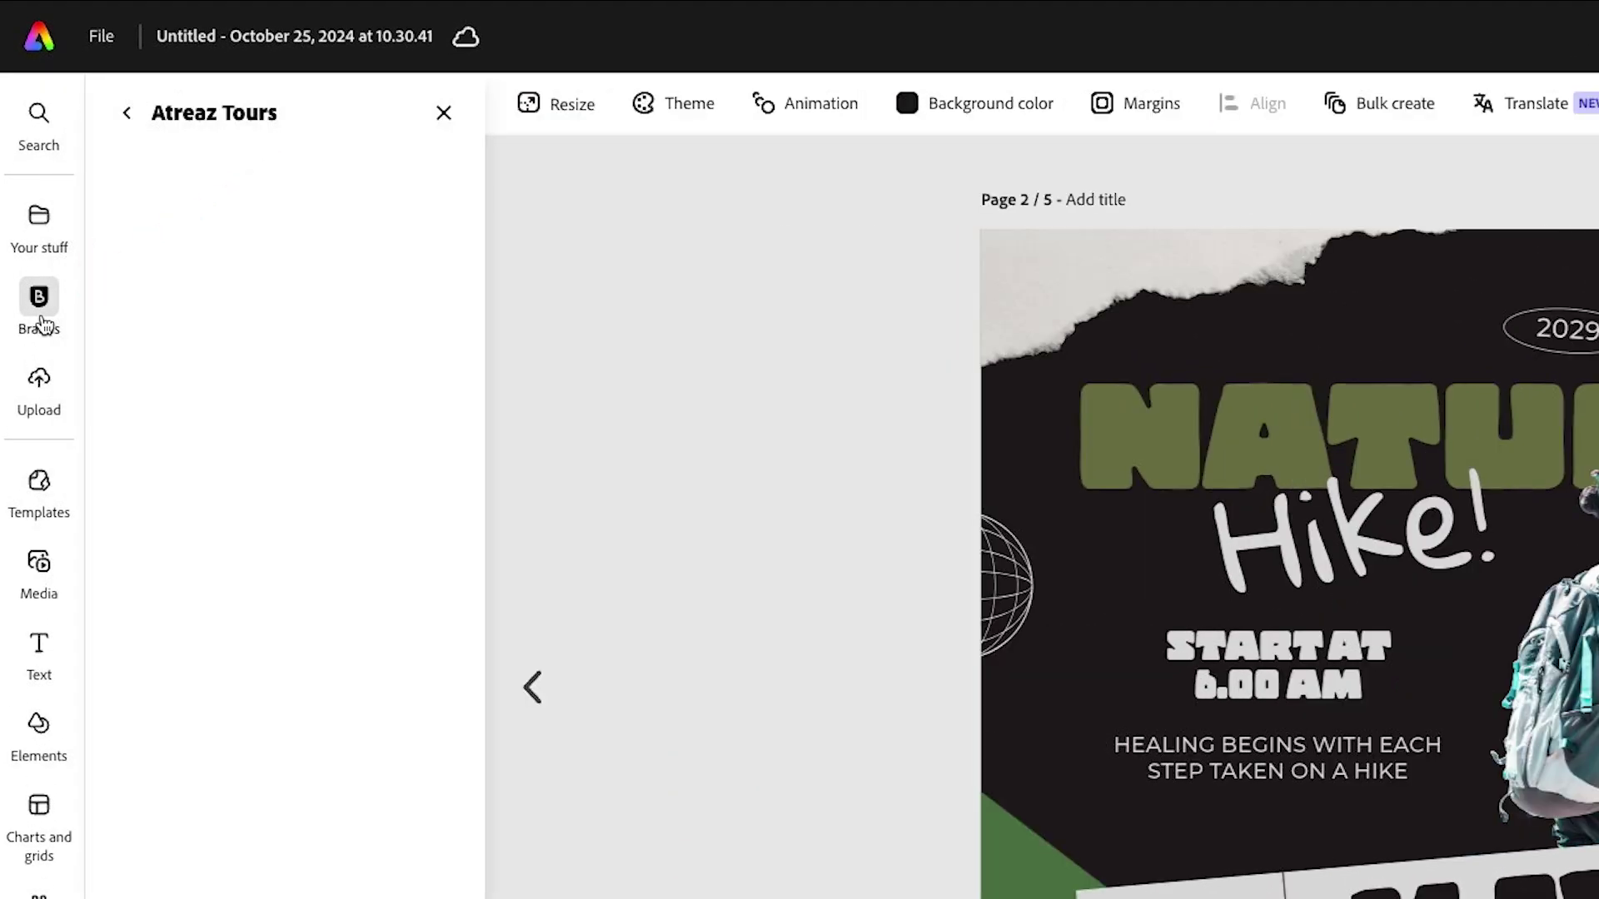
pyautogui.click(127, 112)
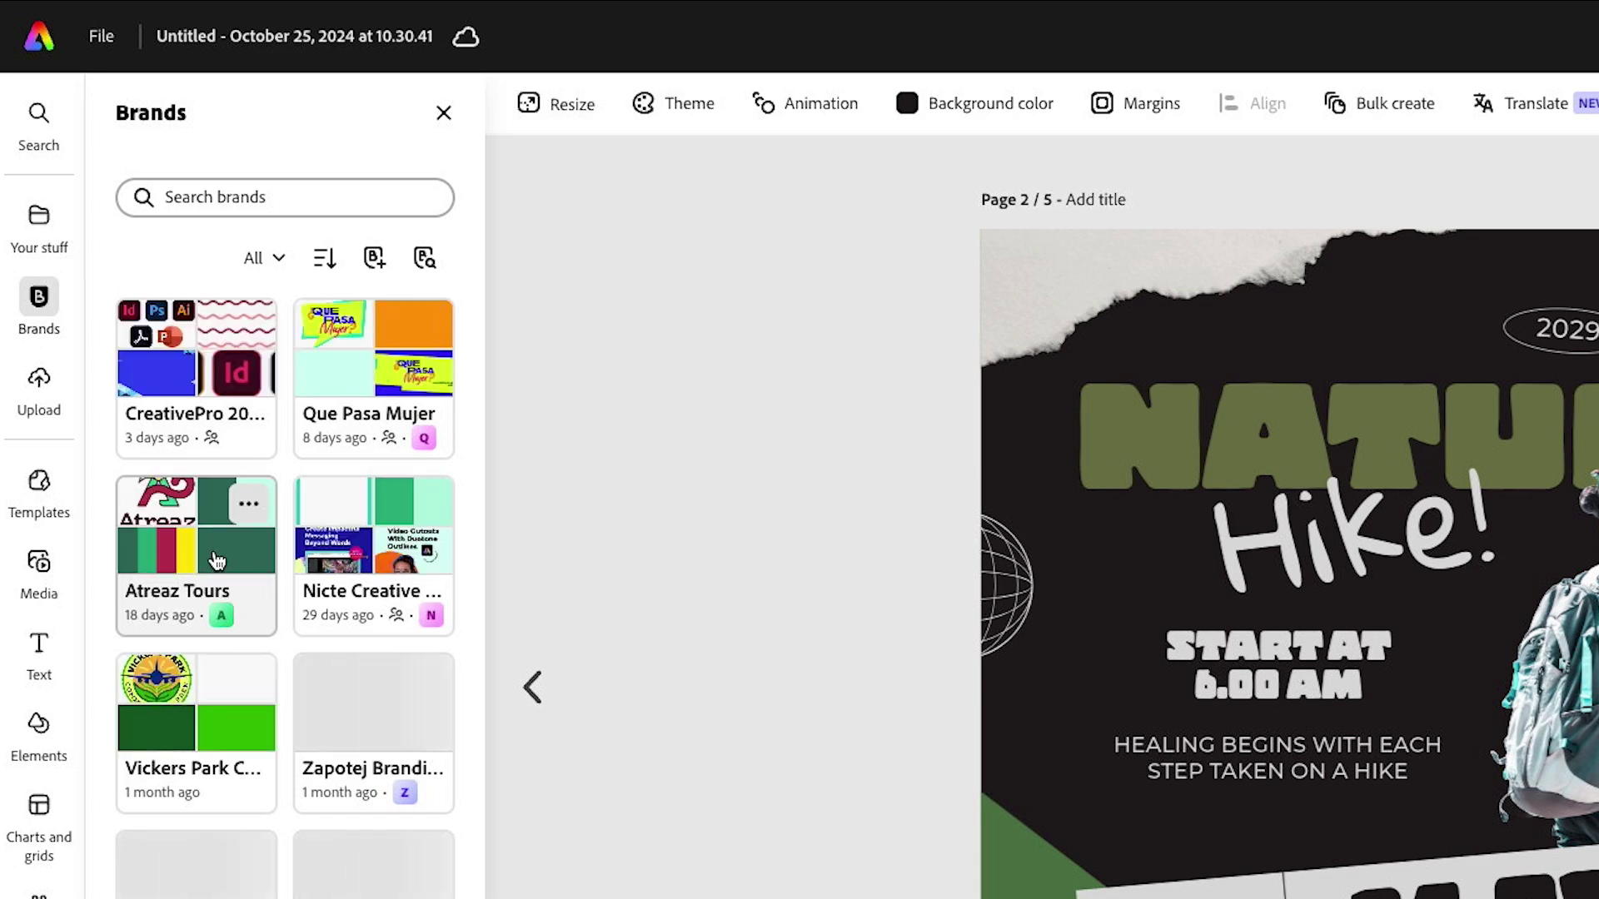
pyautogui.click(216, 560)
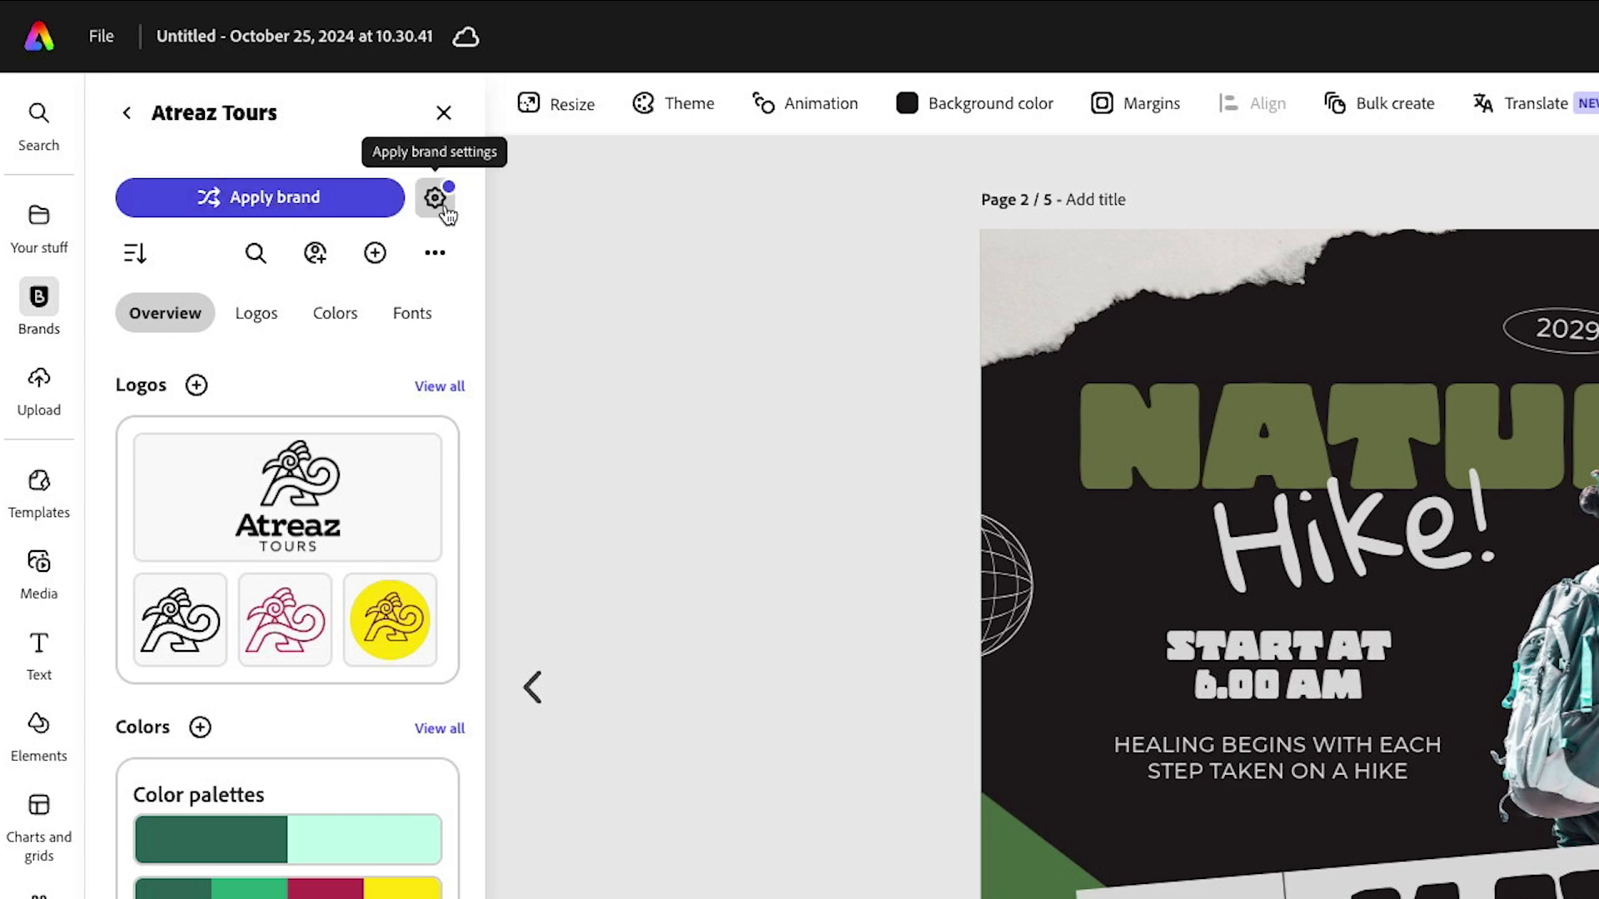
pyautogui.click(445, 210)
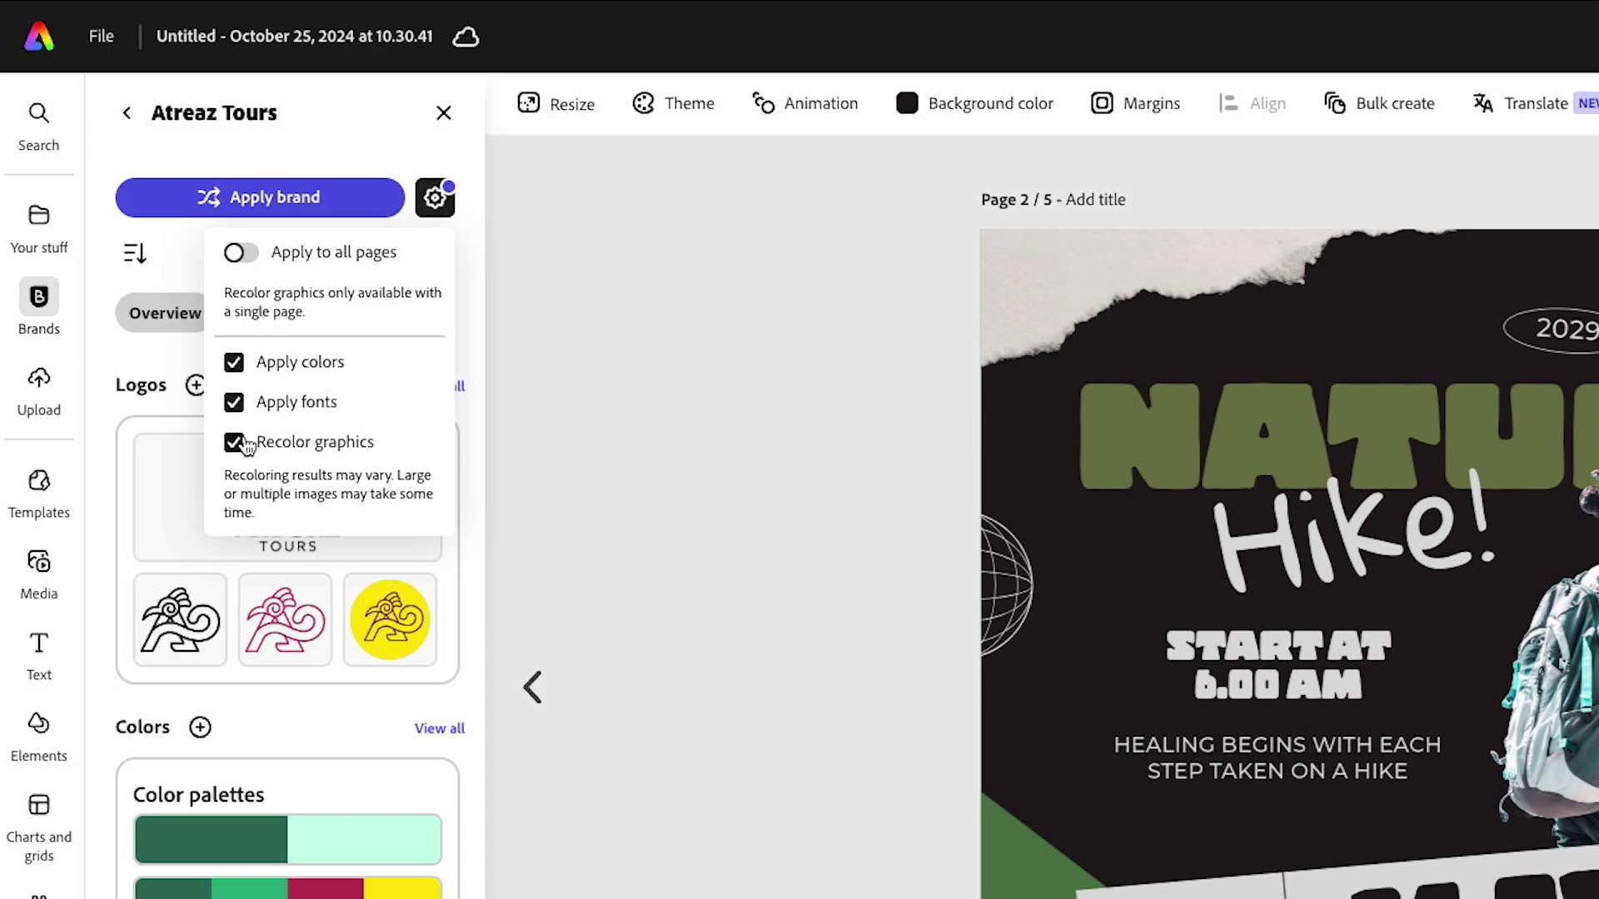
pyautogui.click(241, 253)
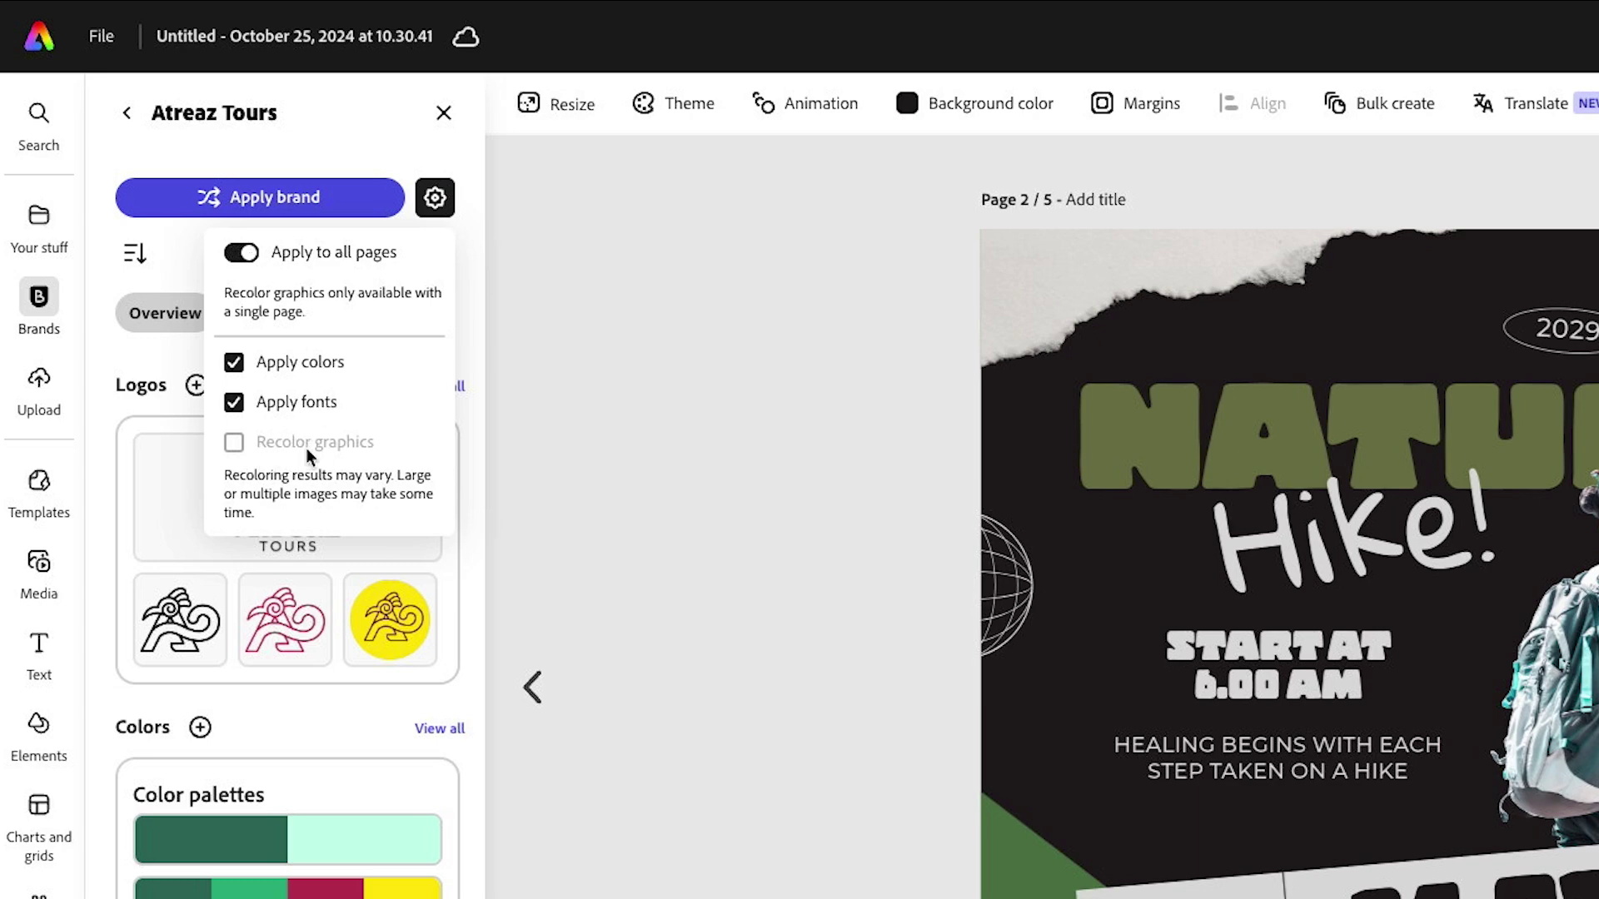
pyautogui.click(237, 253)
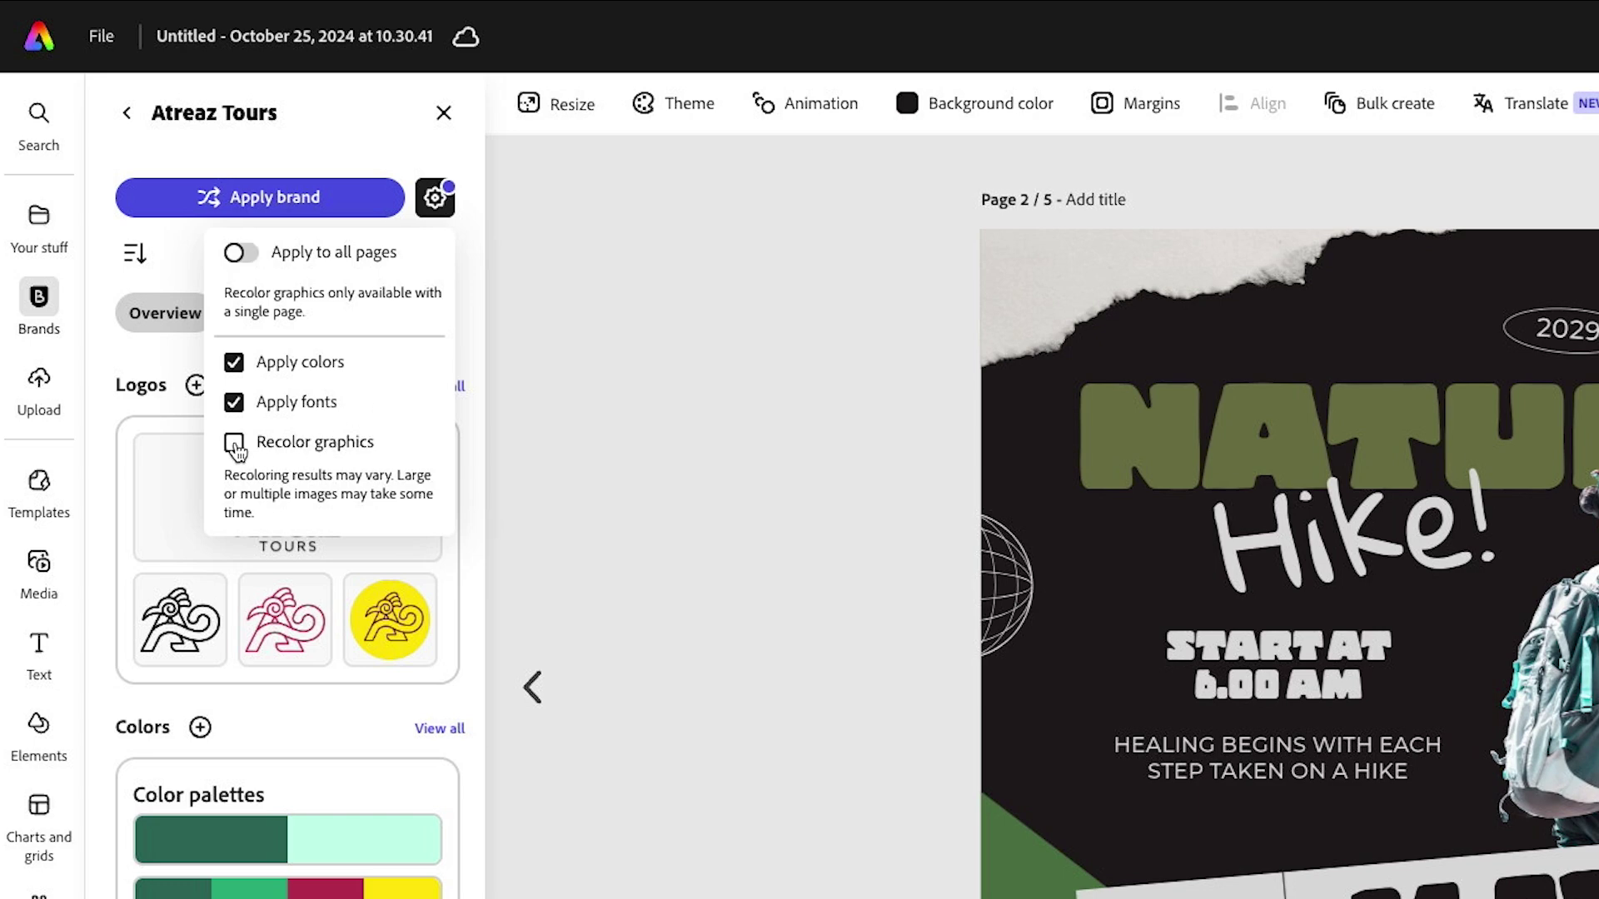
pyautogui.click(235, 444)
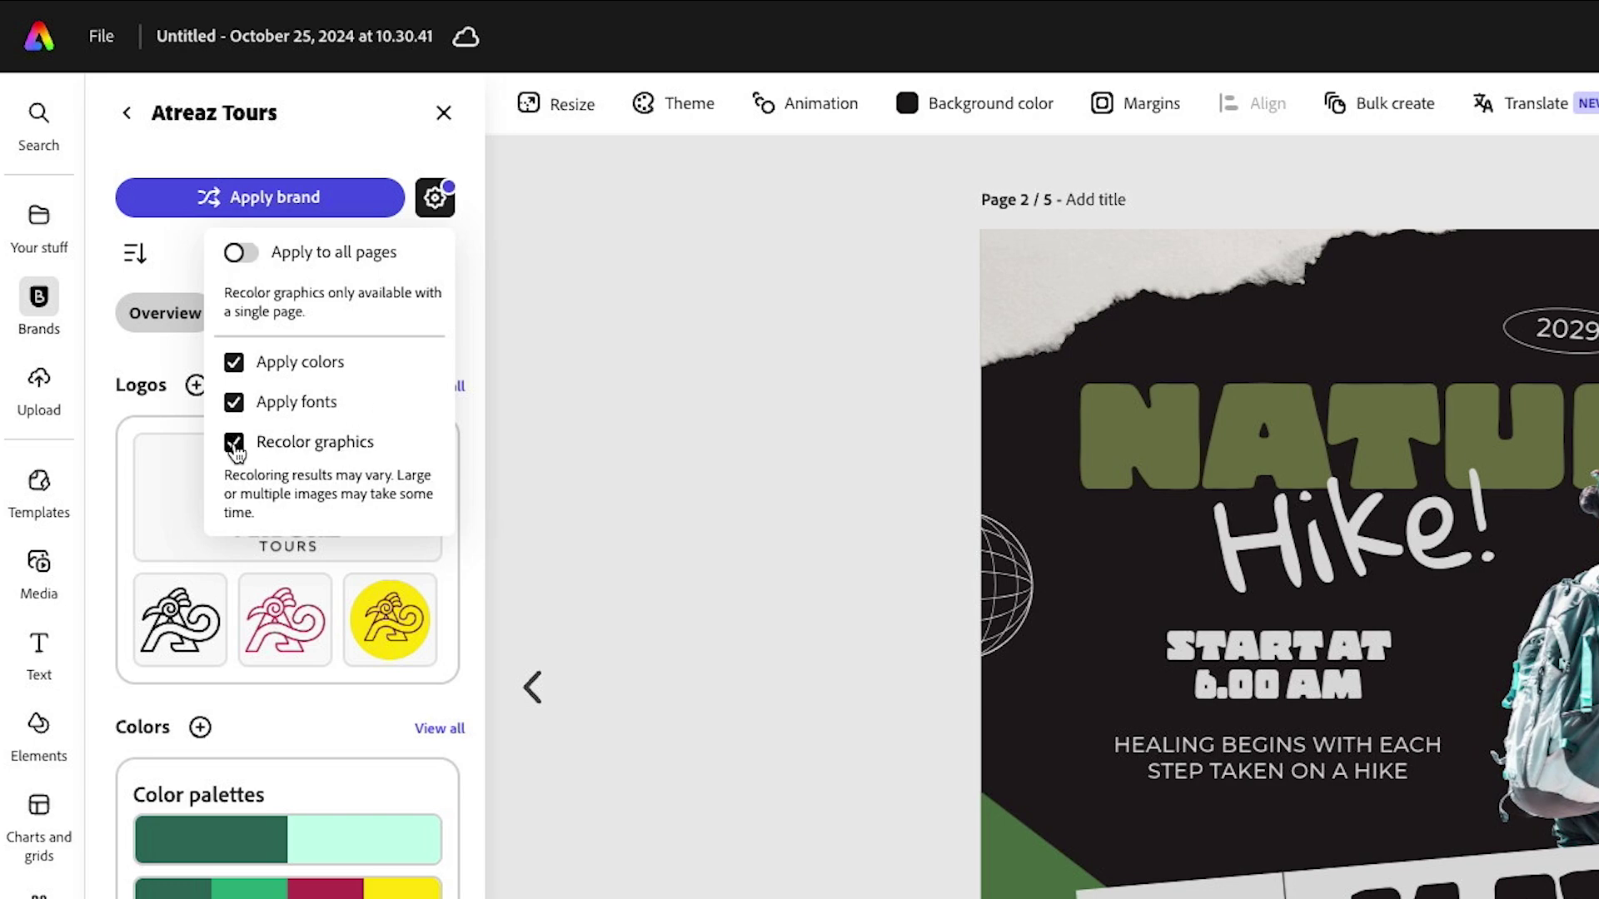
# Apply the Atreaz Tours brand to the Nature Hike page, giving it a green background and yellow headline
pyautogui.click(317, 200)
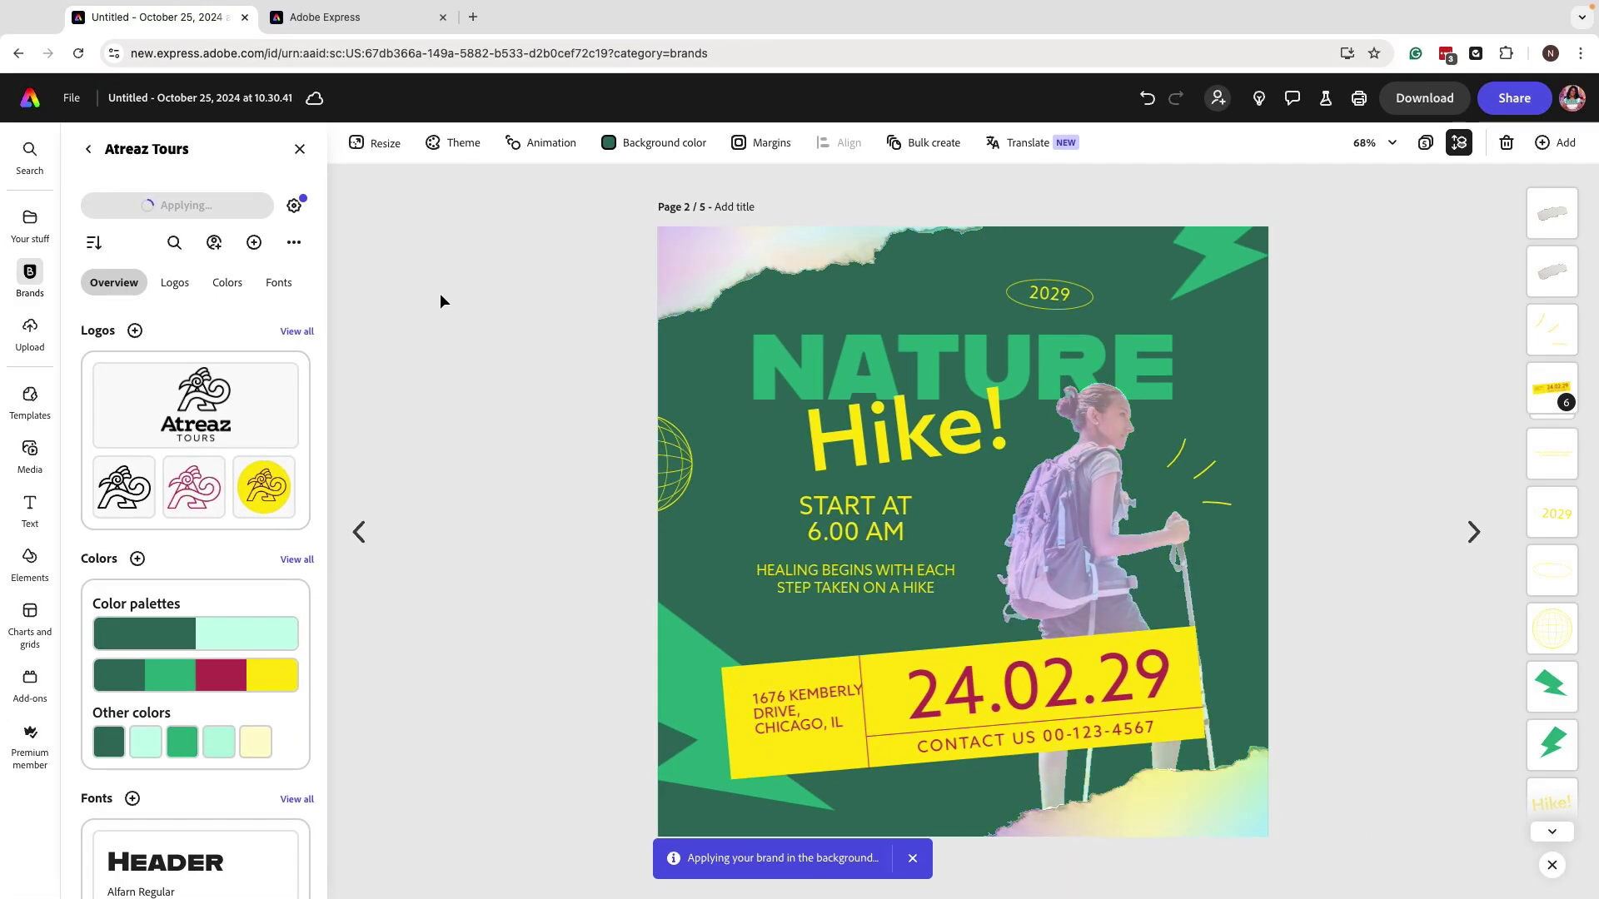